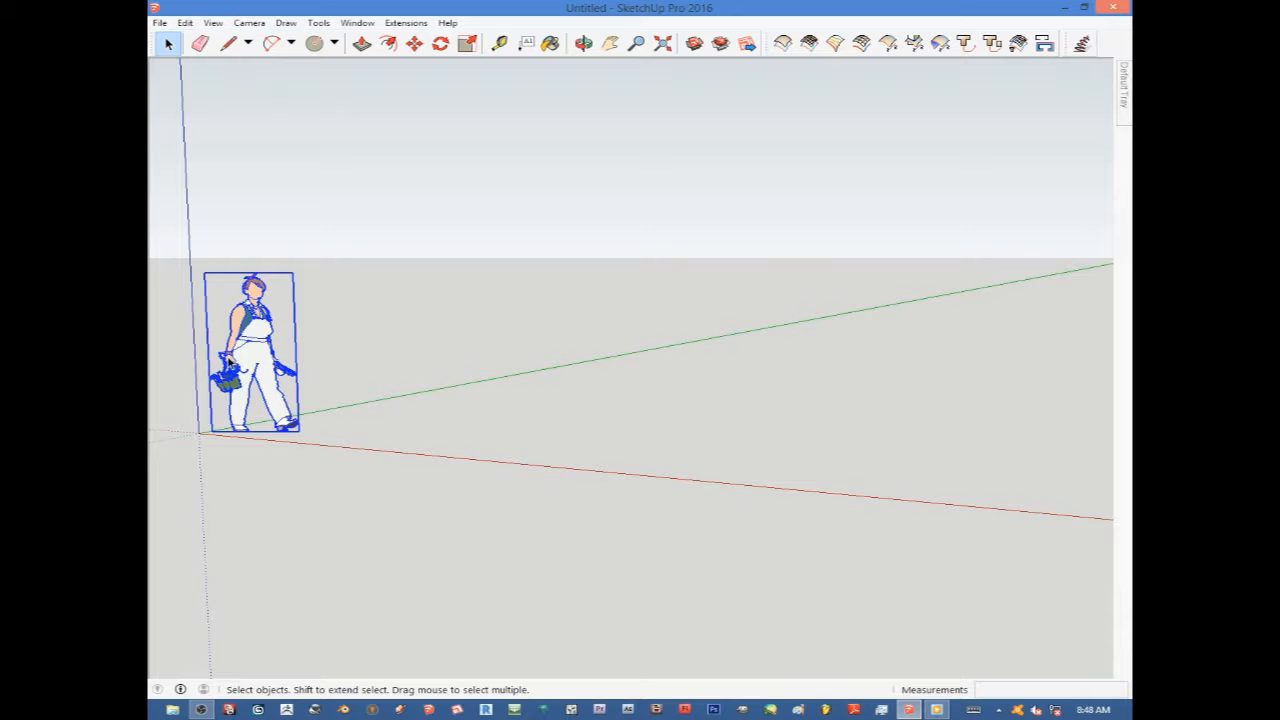
Zoom in and out around the scale figure to examine it, deselecting it.
{"action": "scroll", "coordinate": [230, 362], "scroll_direction": "up", "scroll_amount": 5}
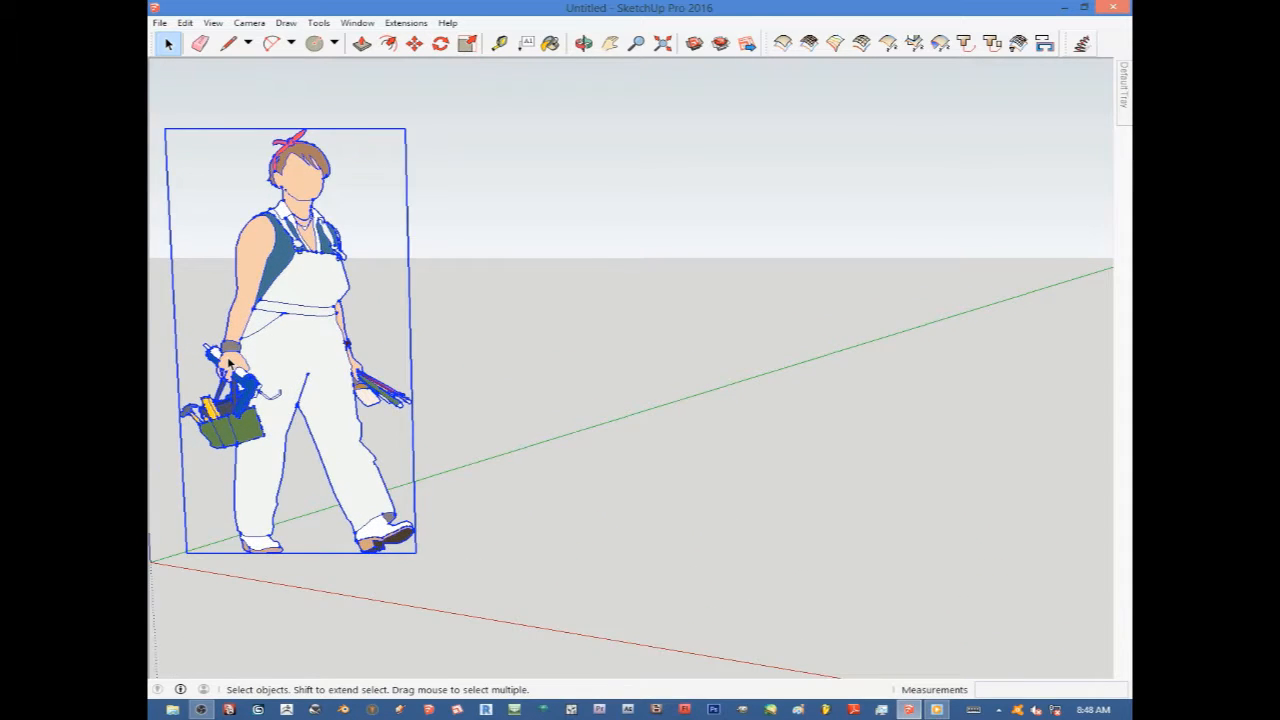
{"action": "scroll", "coordinate": [230, 362], "scroll_direction": "up", "scroll_amount": 1}
{"action": "scroll", "coordinate": [232, 363], "scroll_direction": "down", "scroll_amount": 1}
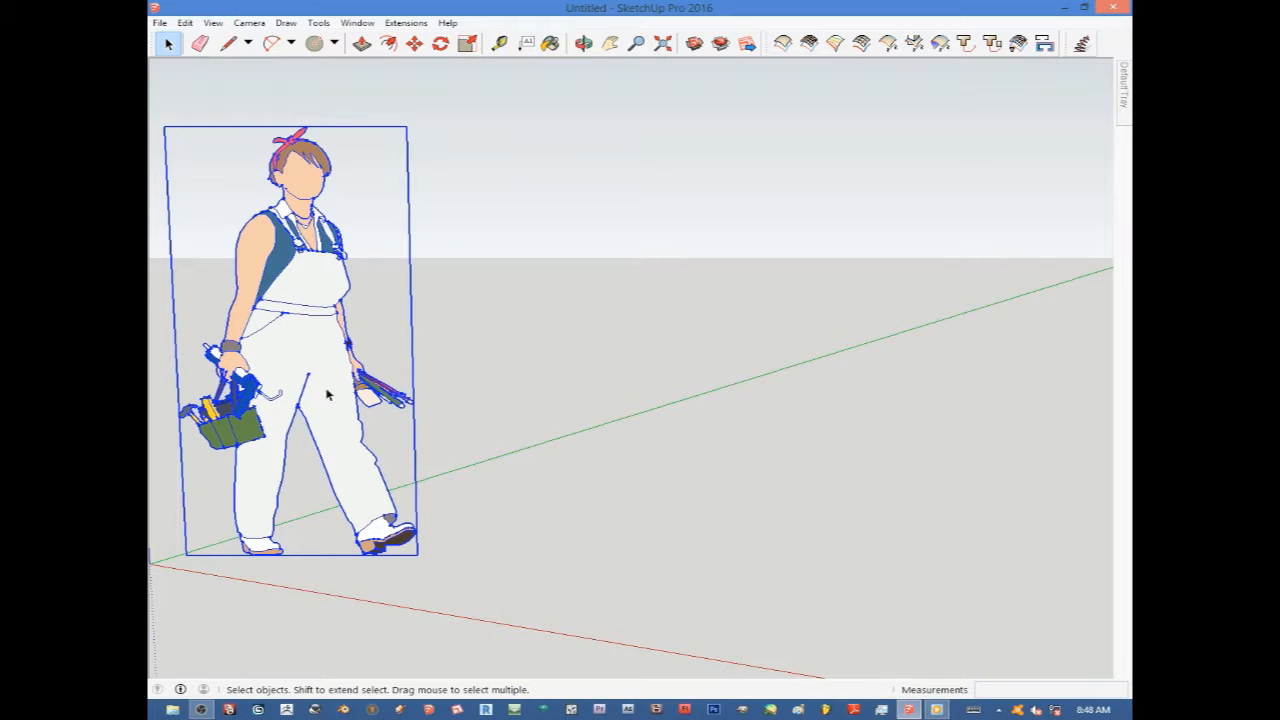
{"action": "left_click", "coordinate": [545, 372]}
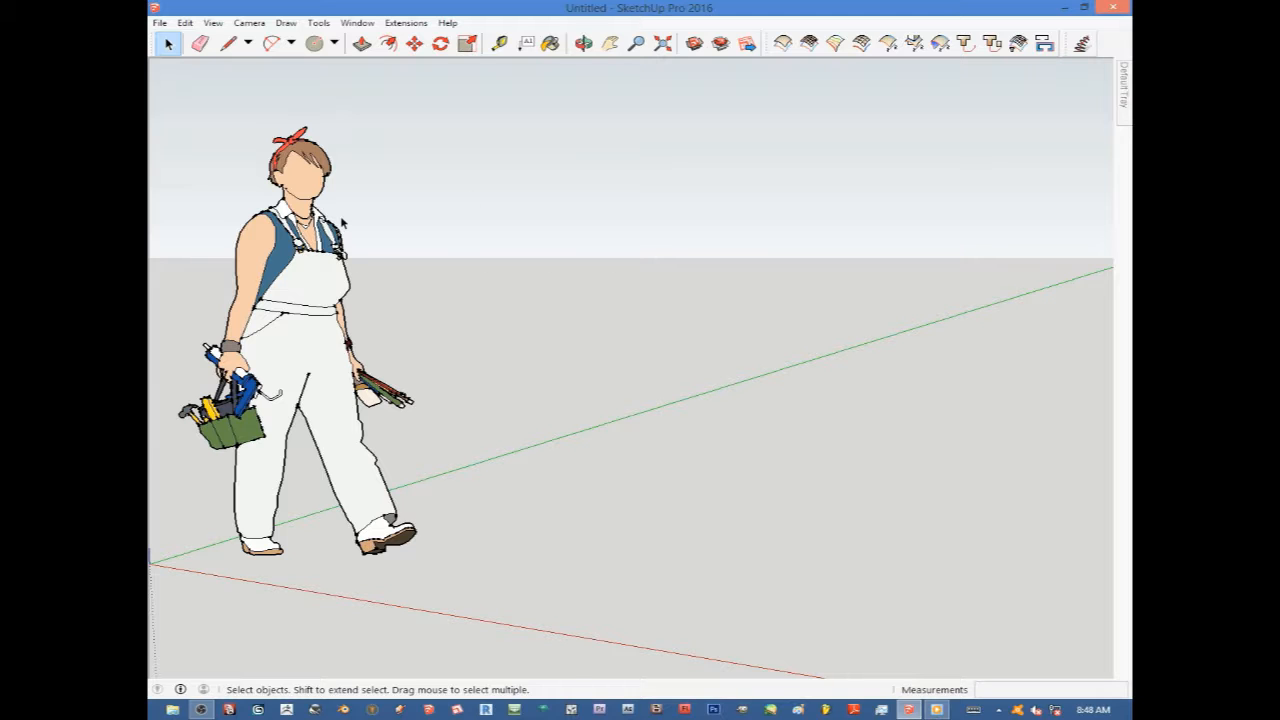
{"action": "scroll", "coordinate": [375, 362], "scroll_direction": "down", "scroll_amount": 1}
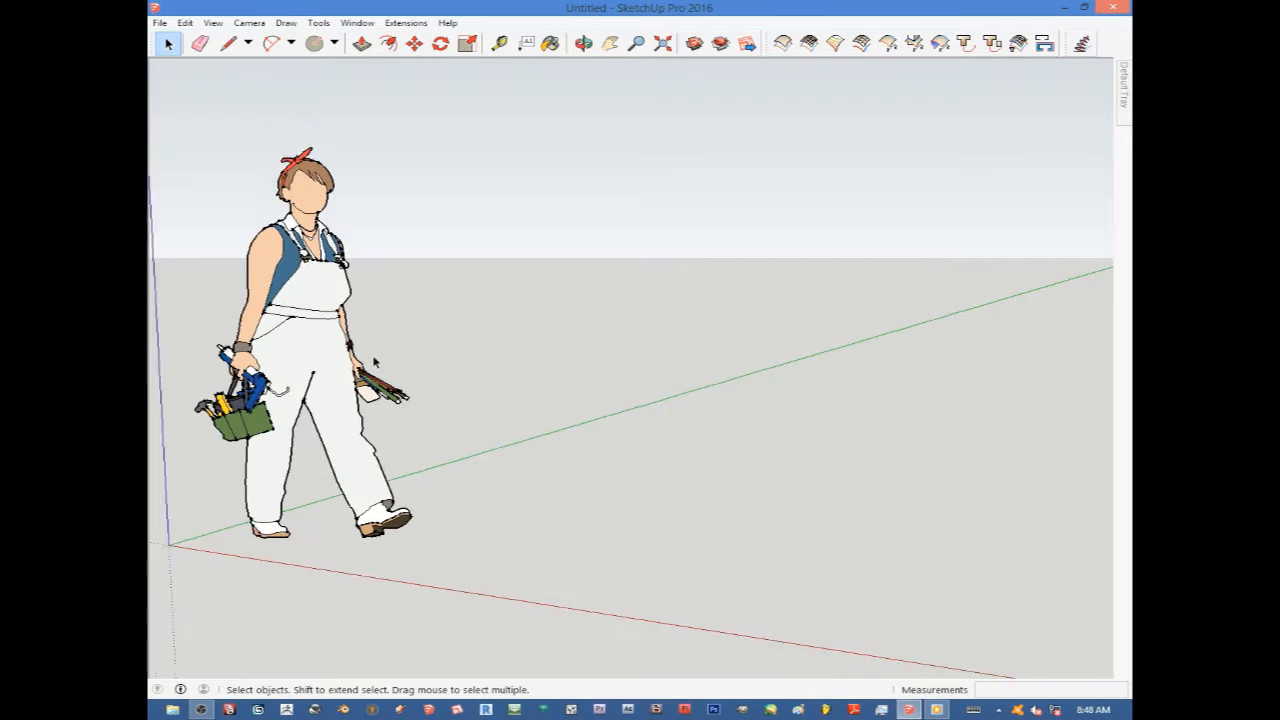
{"action": "scroll", "coordinate": [375, 362], "scroll_direction": "down", "scroll_amount": 2}
{"action": "scroll", "coordinate": [241, 360], "scroll_direction": "up", "scroll_amount": 1}
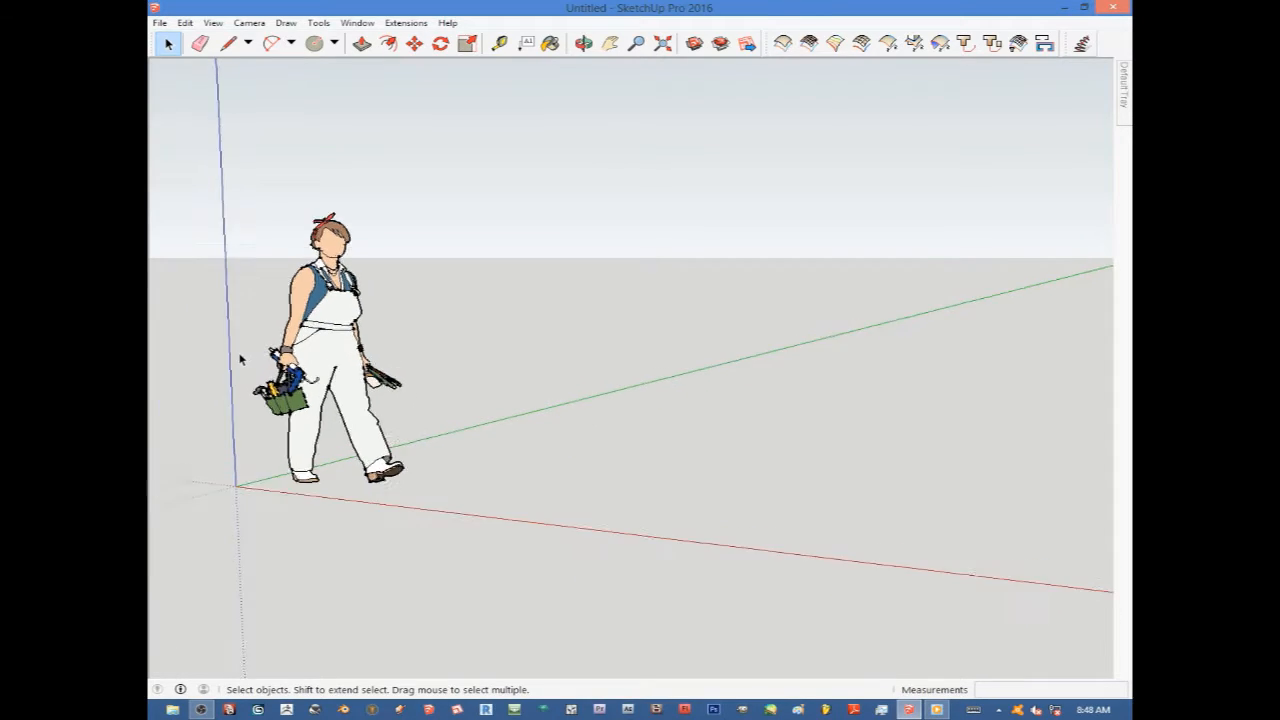
{"action": "scroll", "coordinate": [241, 360], "scroll_direction": "up", "scroll_amount": 2}
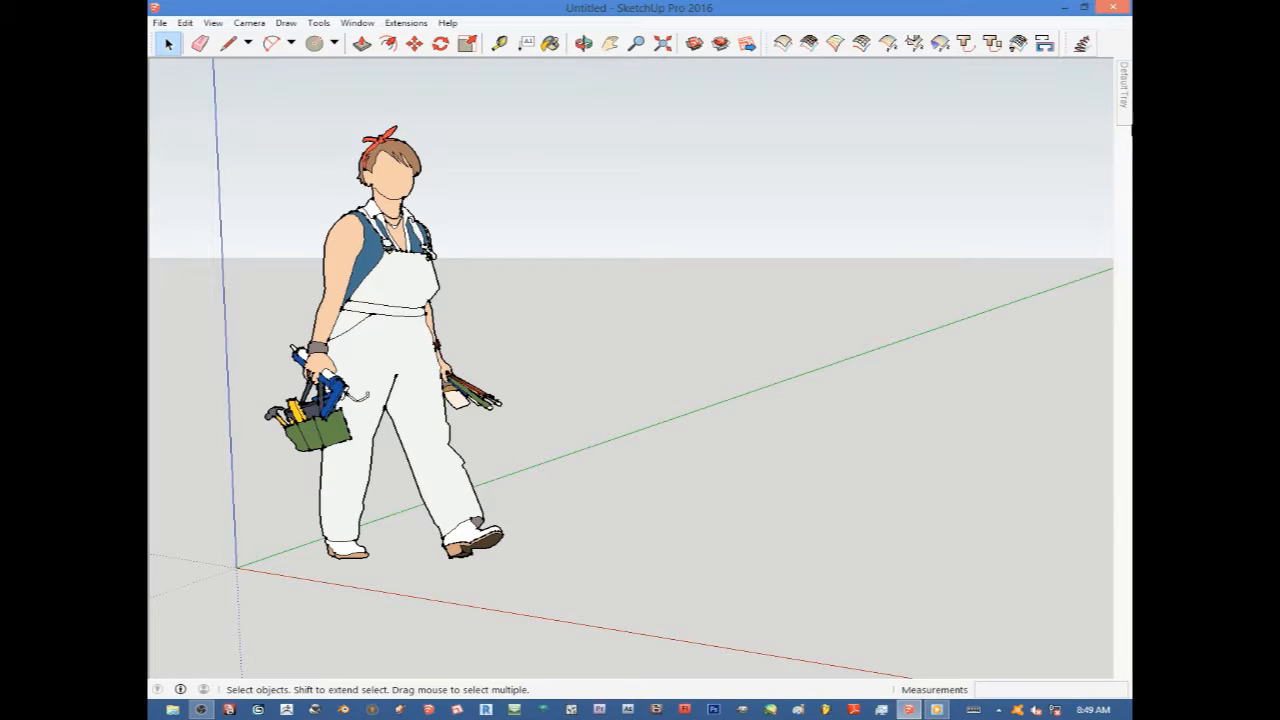
Open the style's edge settings and turn off Endpoints, Extension and Profiles.
{"action": "mouse_move", "coordinate": [1124, 98]}
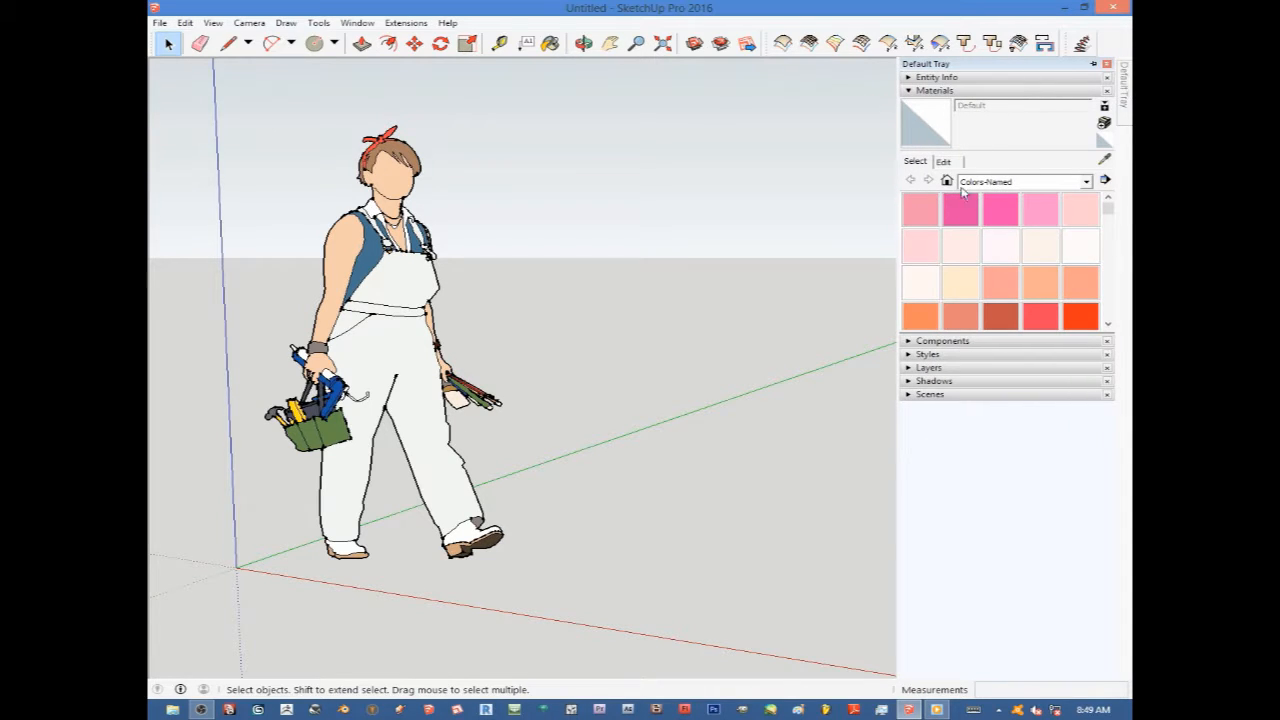
{"action": "left_click", "coordinate": [925, 355]}
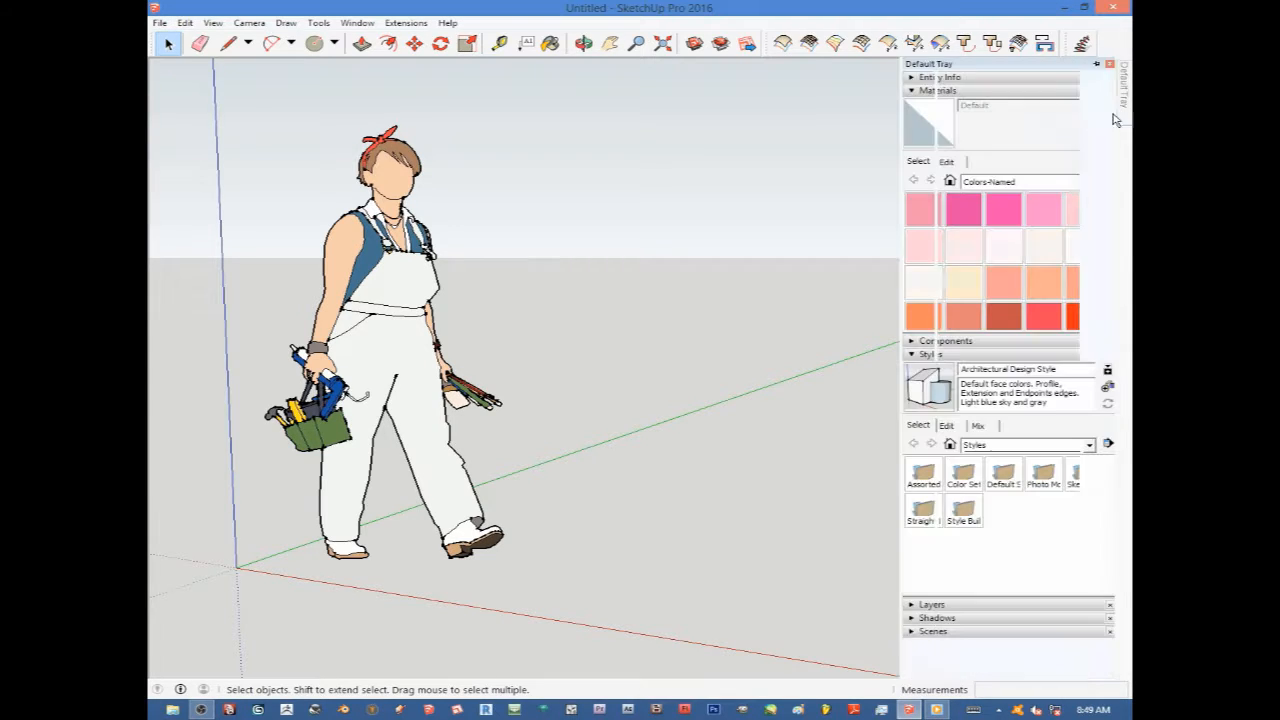
{"action": "left_click", "coordinate": [944, 426]}
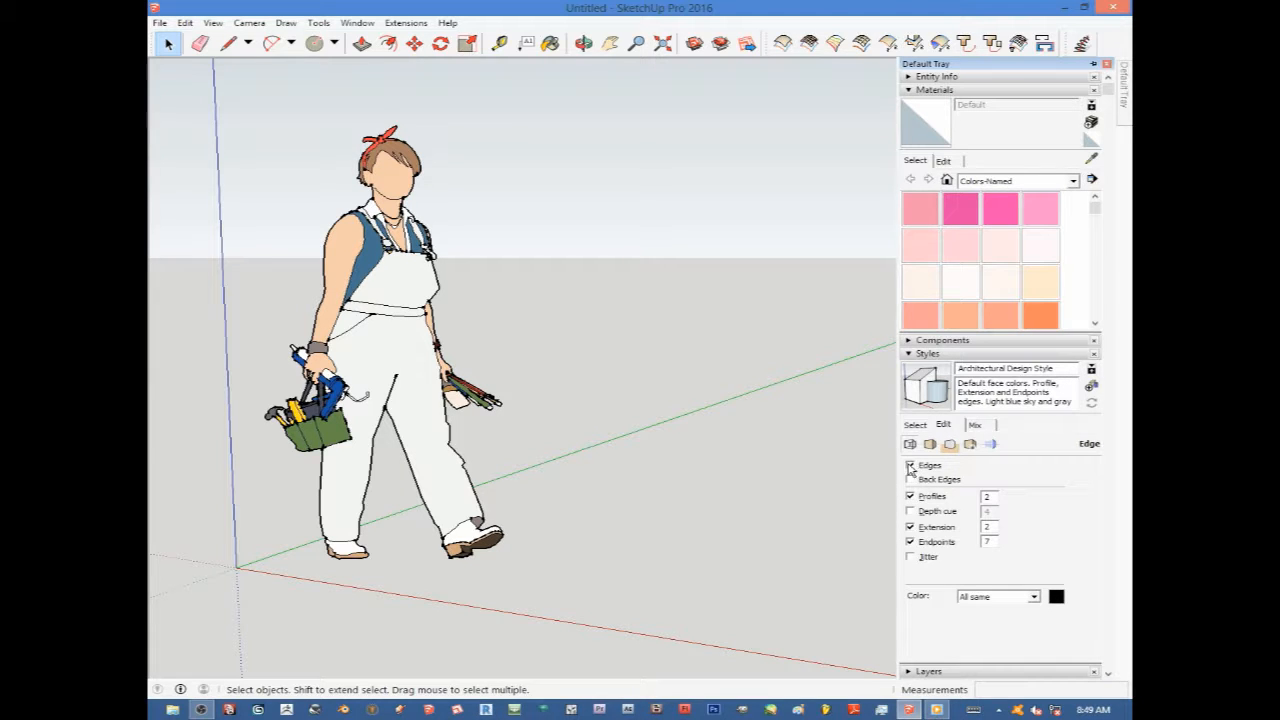
{"action": "left_click", "coordinate": [911, 542]}
{"action": "left_click", "coordinate": [911, 527]}
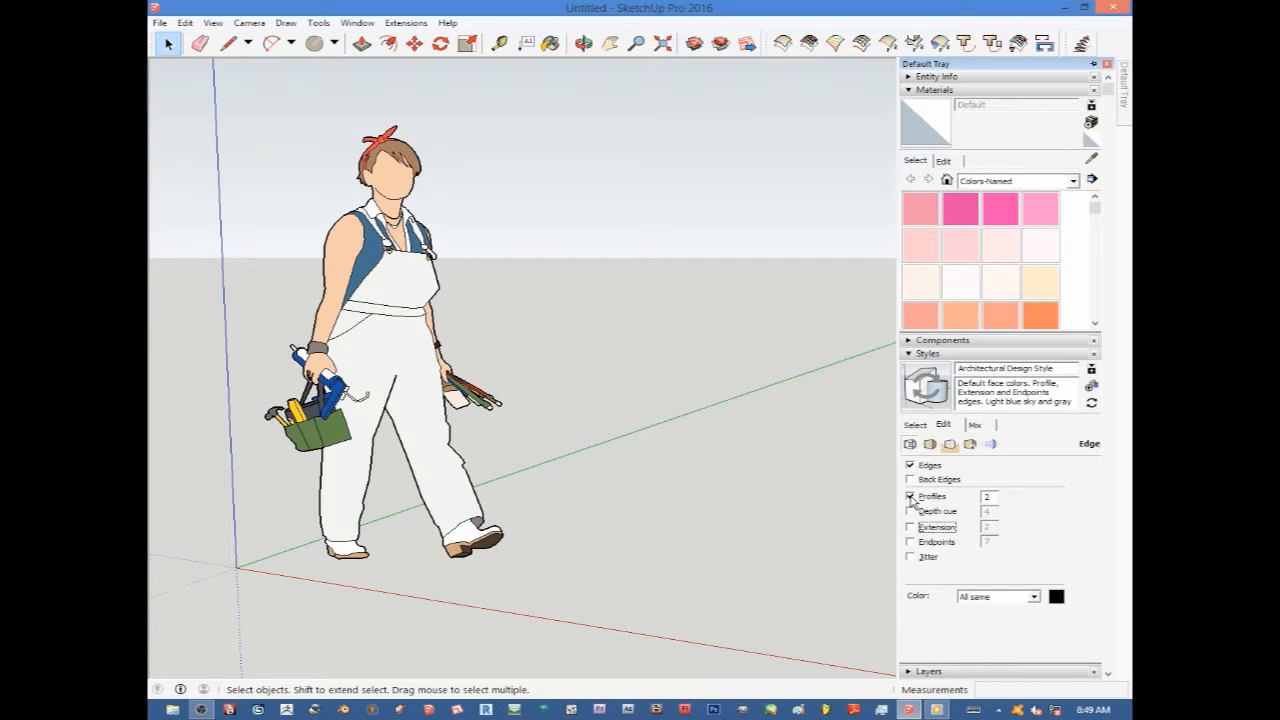
{"action": "left_click", "coordinate": [910, 496]}
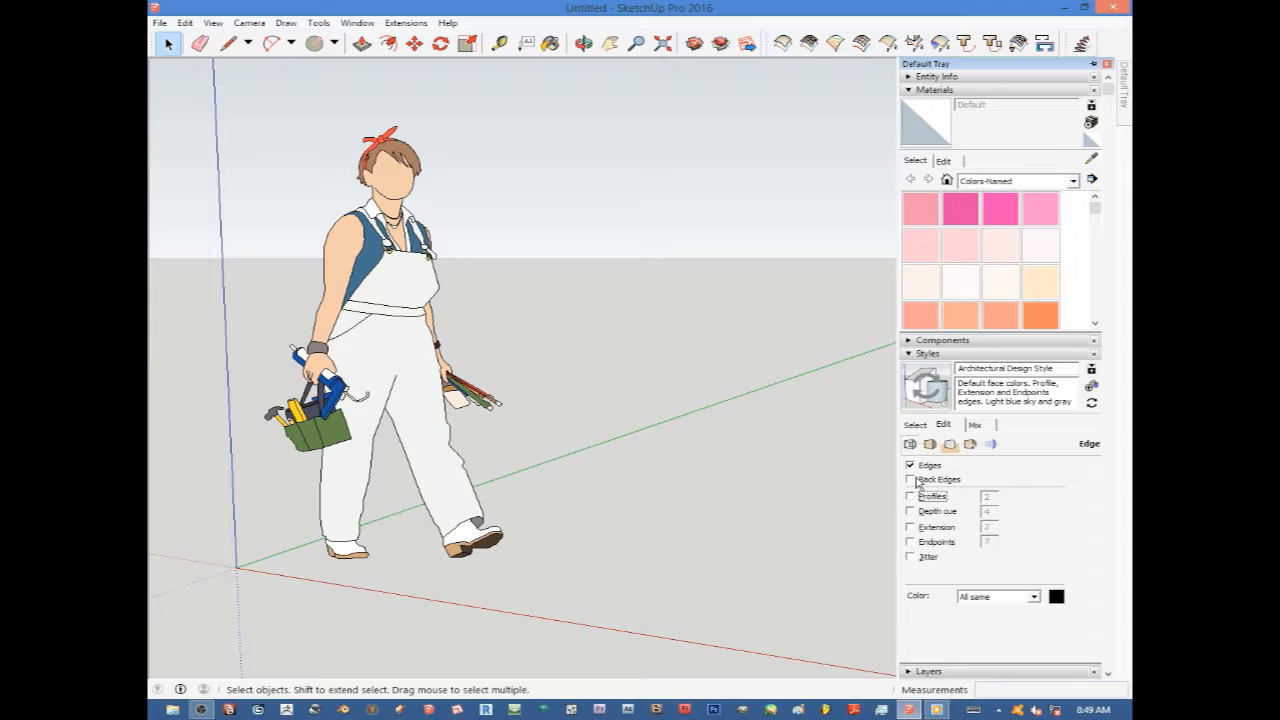
Turn Endpoints, Extension and Profiles back on.
{"action": "left_click", "coordinate": [911, 542]}
{"action": "left_click", "coordinate": [910, 527]}
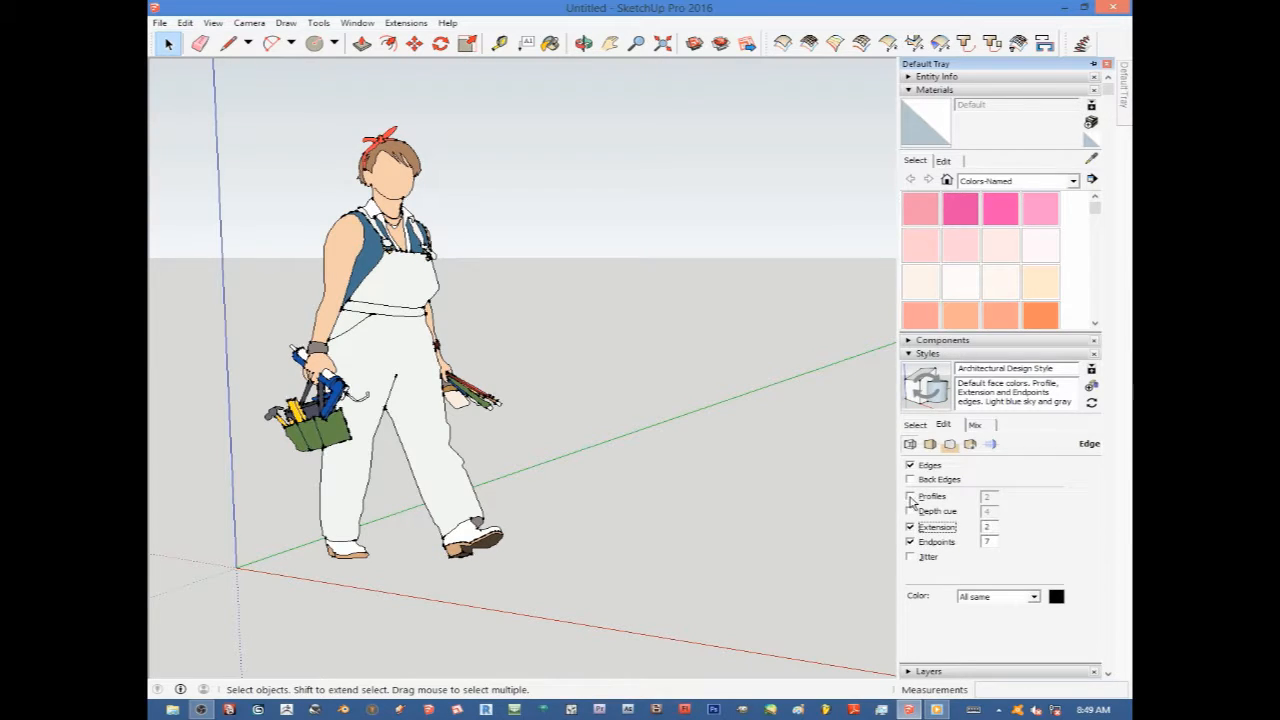
{"action": "left_click", "coordinate": [910, 496]}
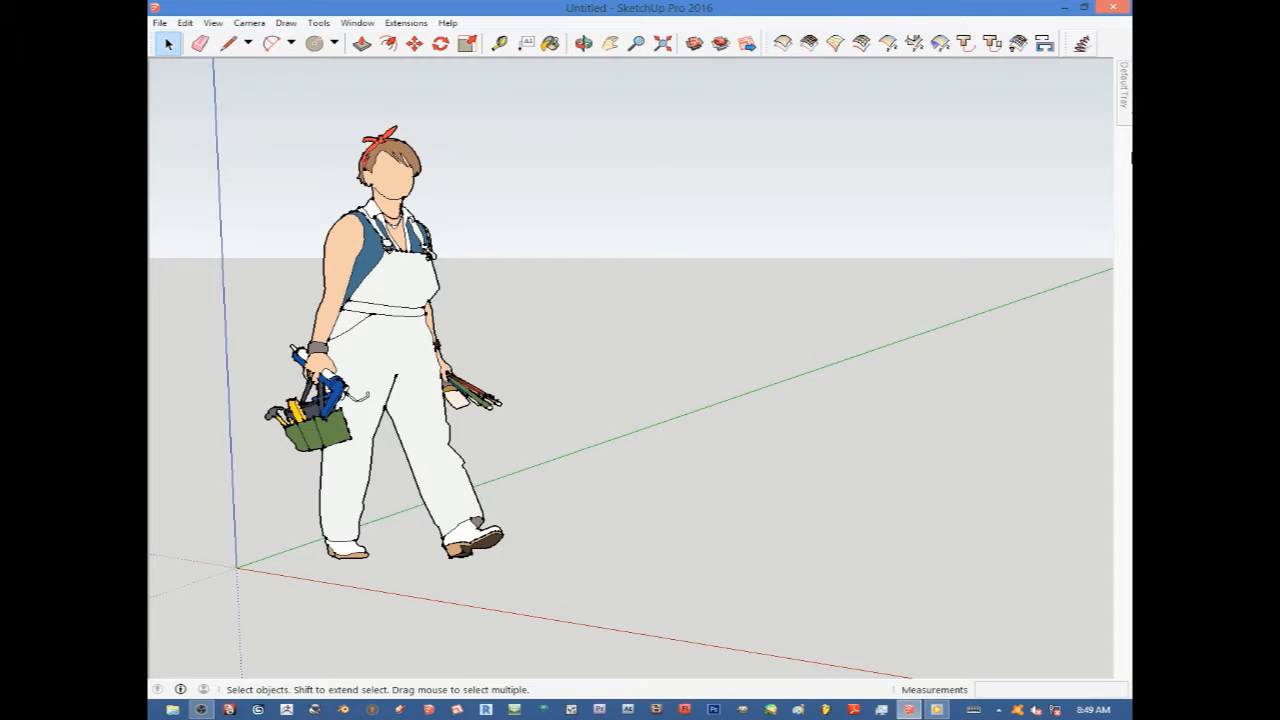
Turn off Profiles, Extension and Endpoints again in the style's edge settings.
{"action": "mouse_move", "coordinate": [1125, 100]}
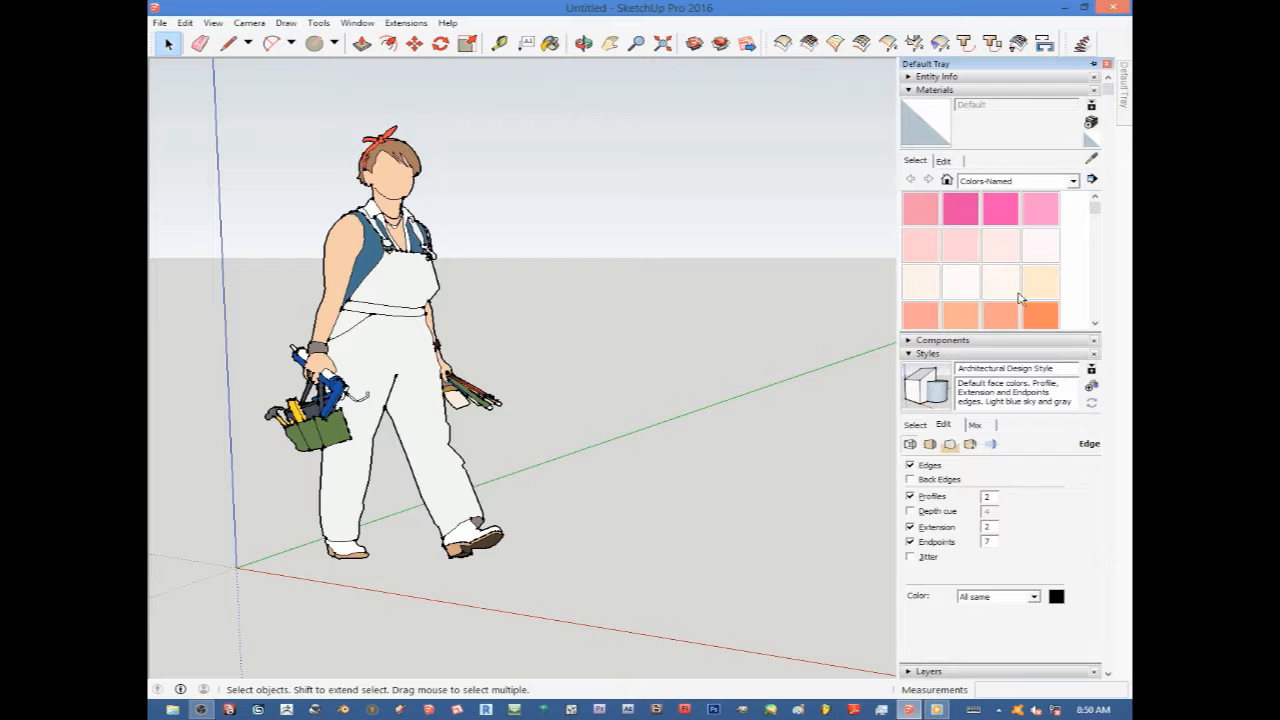
{"action": "left_click", "coordinate": [910, 496]}
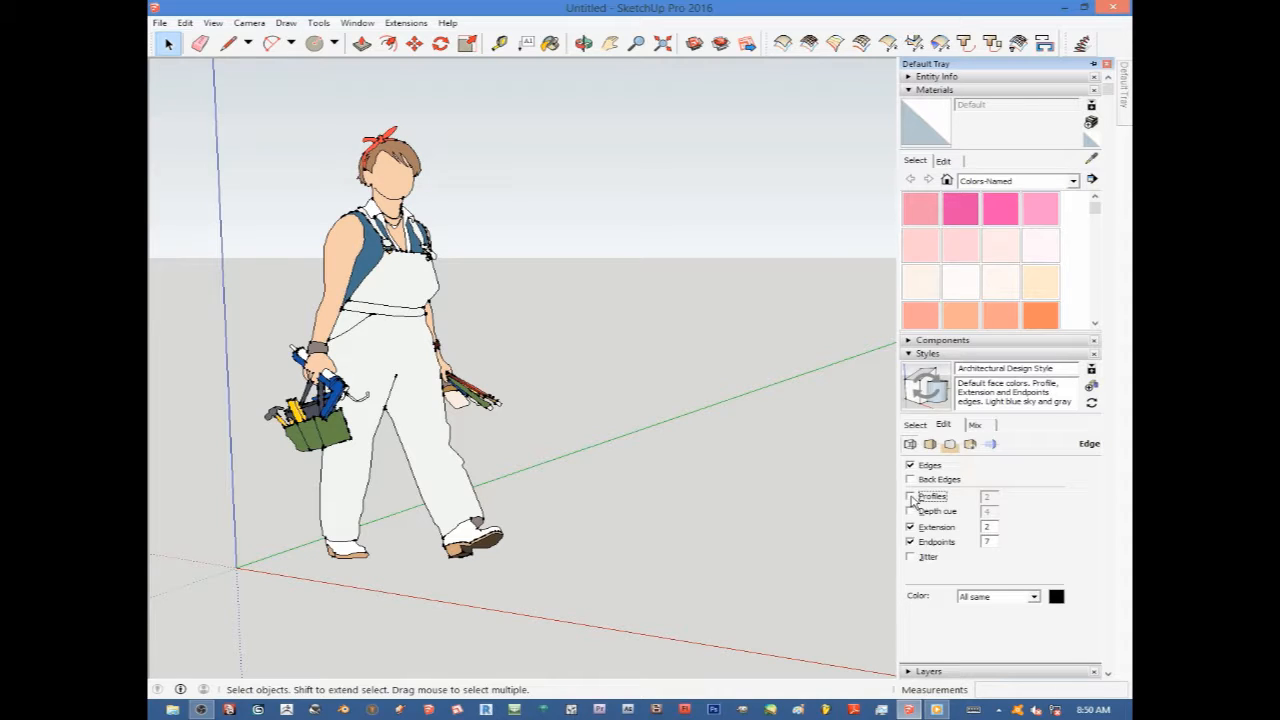
{"action": "left_click", "coordinate": [910, 527]}
{"action": "left_click", "coordinate": [909, 542]}
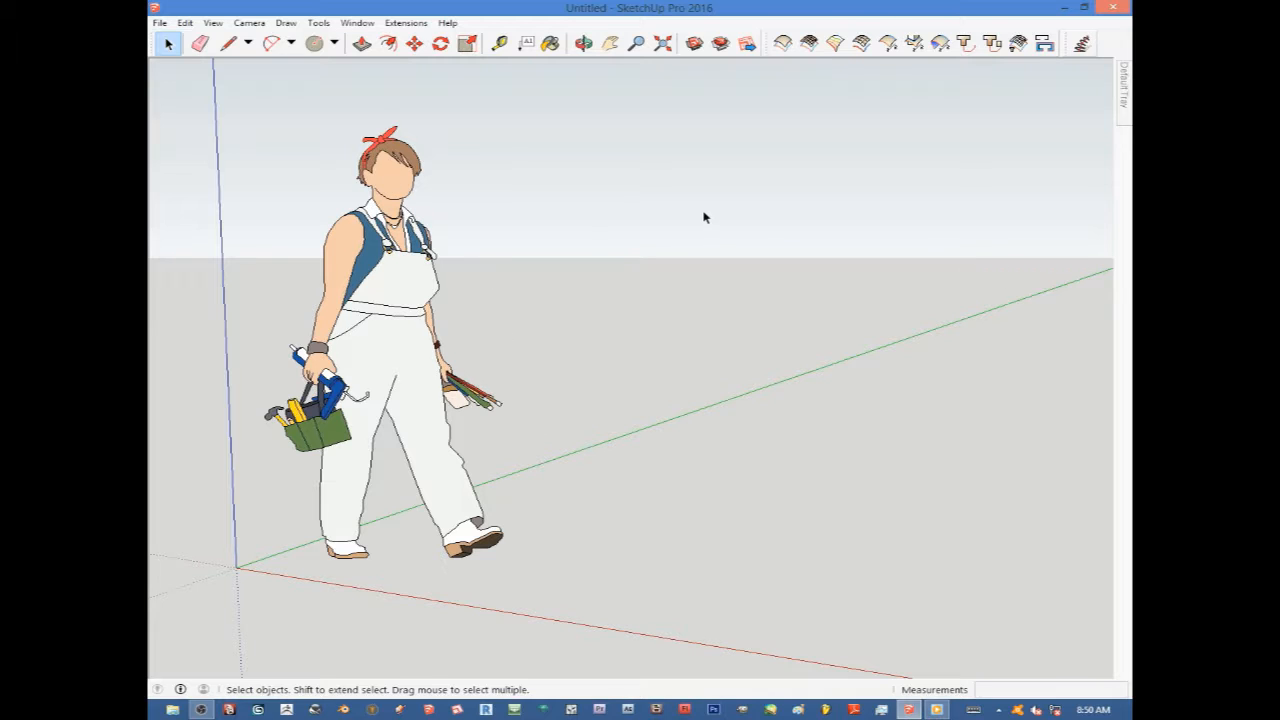
Erase the scale figure from the model.
{"action": "scroll", "coordinate": [695, 278], "scroll_direction": "down", "scroll_amount": 1}
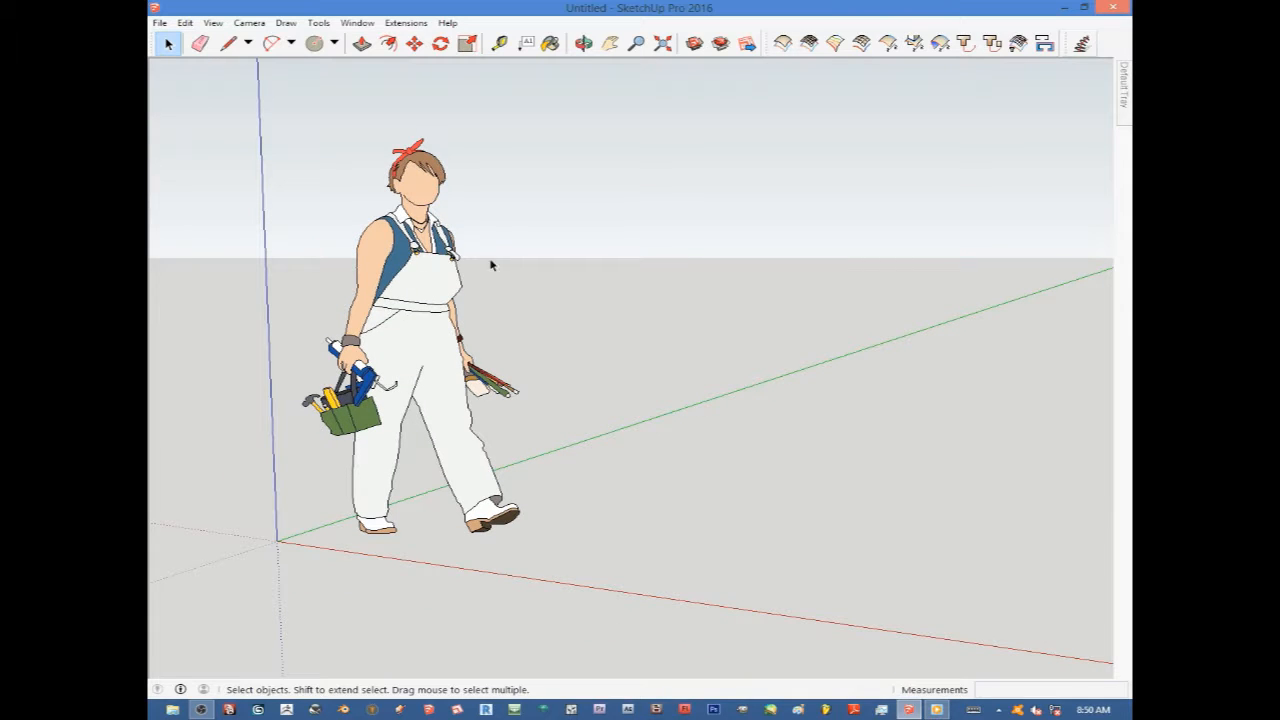
{"action": "right_click", "coordinate": [417, 268]}
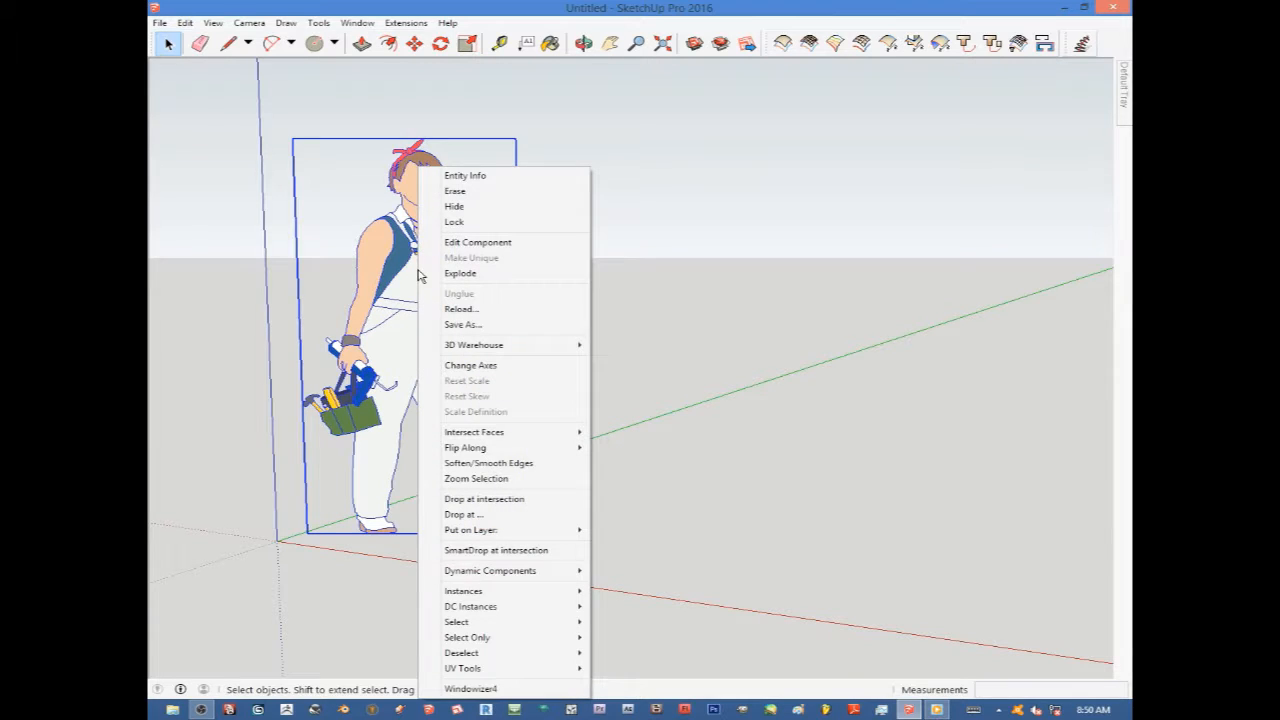
{"action": "left_click", "coordinate": [452, 192]}
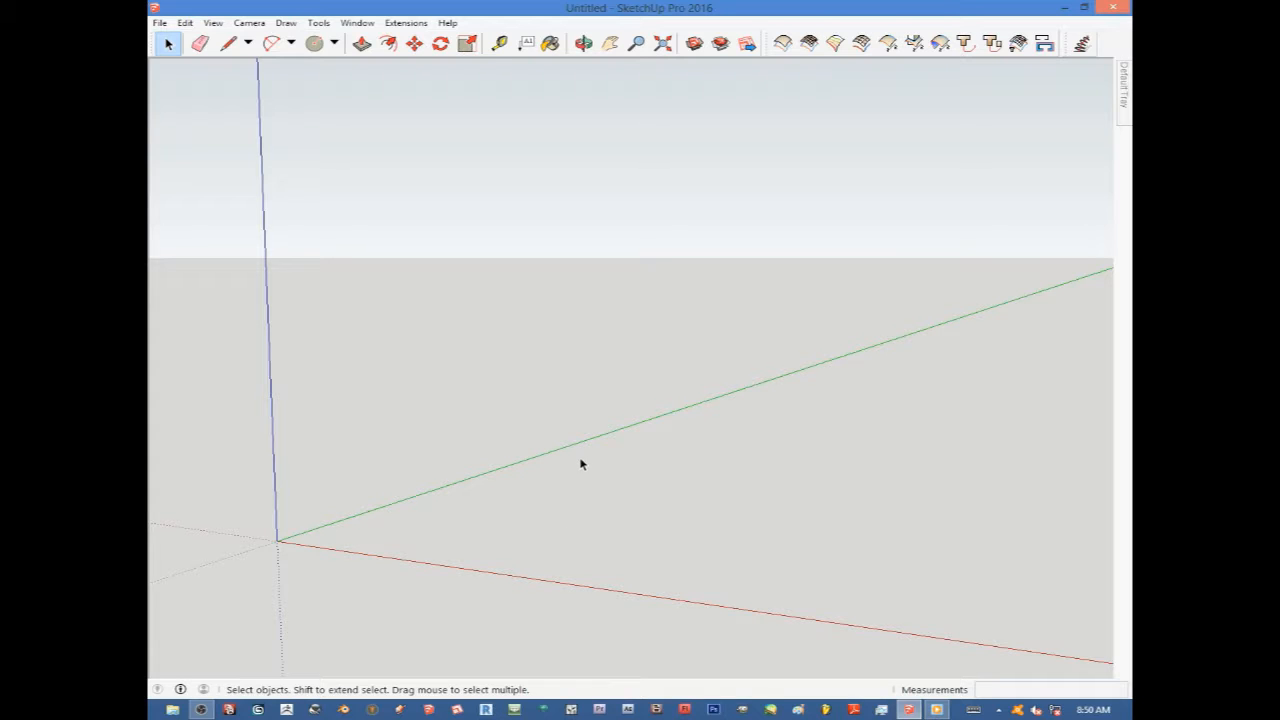
Draw a closed triangular face starting at the origin with one edge along the red axis, using the Line tool.
{"action": "middle_click_drag", "start_coordinate": [600, 454], "coordinate": [331, 526]}
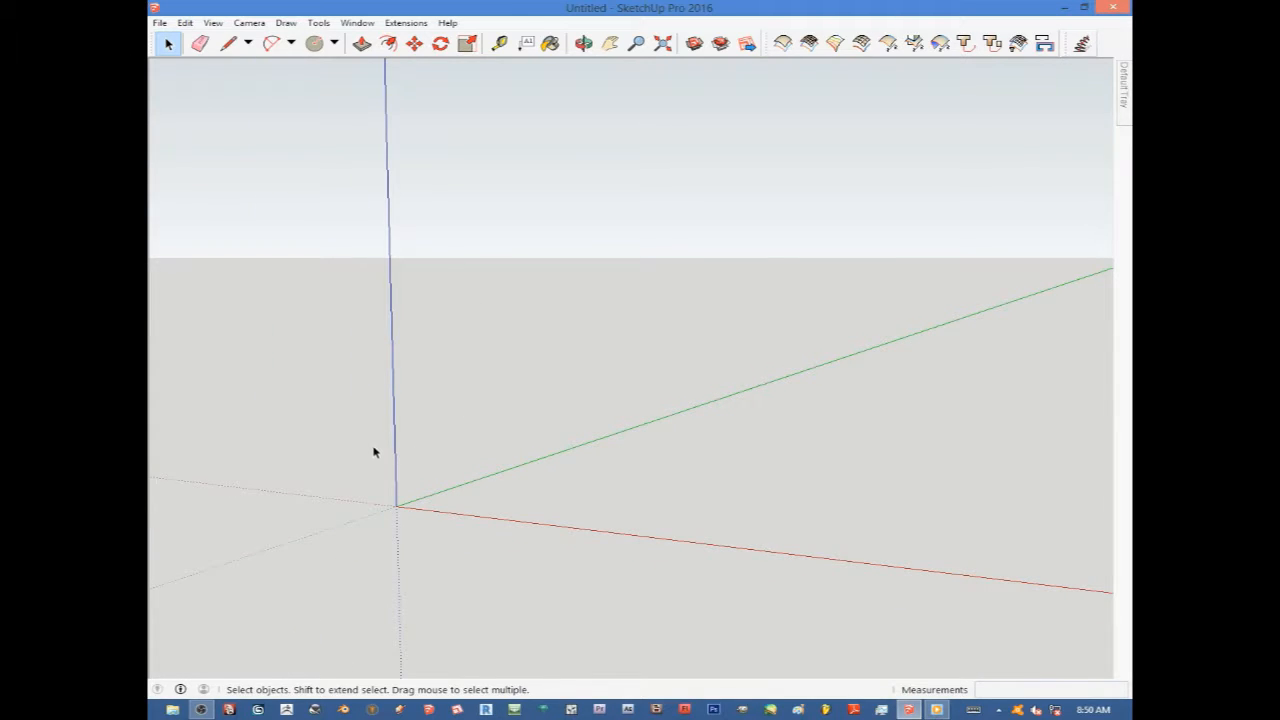
{"action": "middle_click_drag", "start_coordinate": [398, 476], "coordinate": [471, 497]}
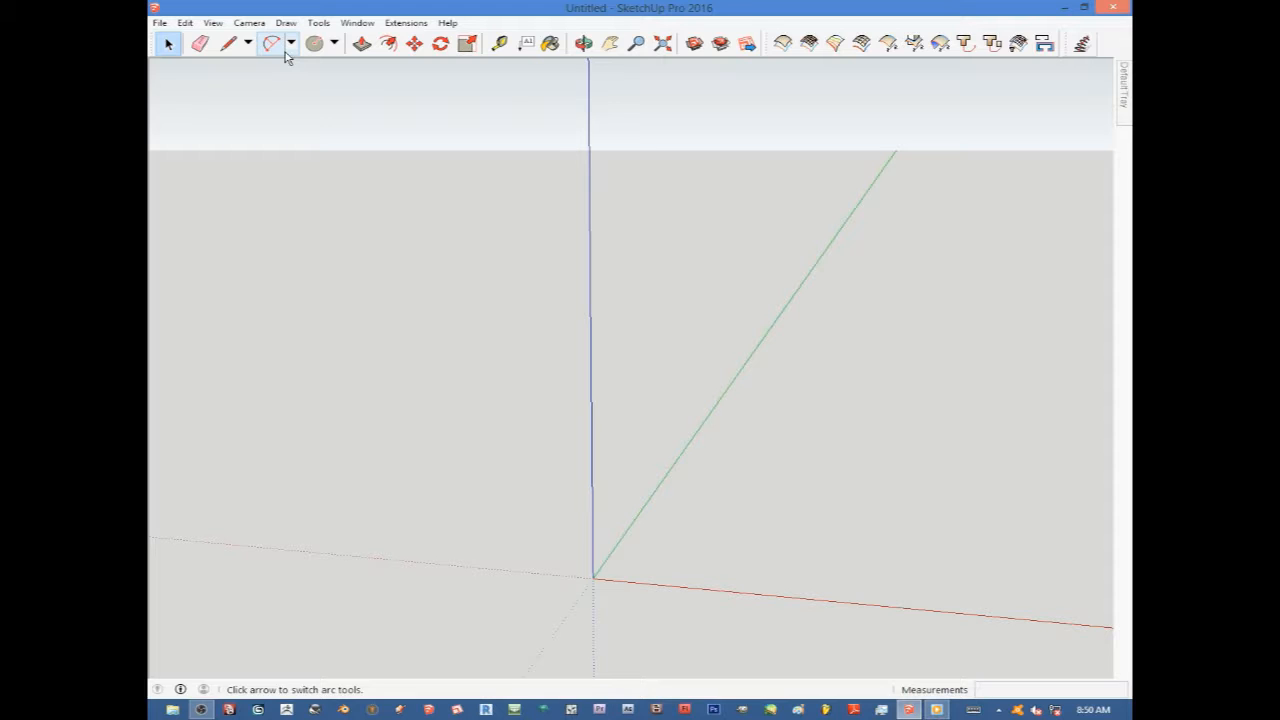
{"action": "scroll", "coordinate": [573, 503], "scroll_direction": "down", "scroll_amount": 2}
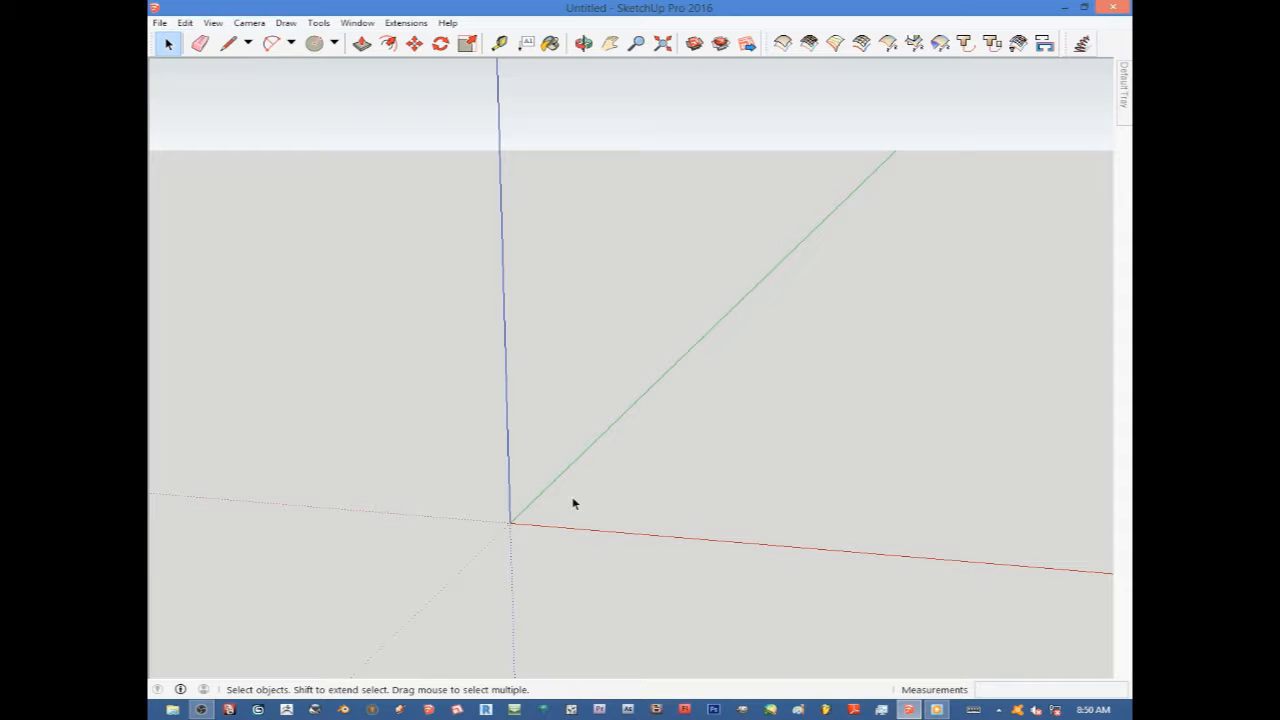
{"action": "scroll", "coordinate": [573, 503], "scroll_direction": "up", "scroll_amount": 3}
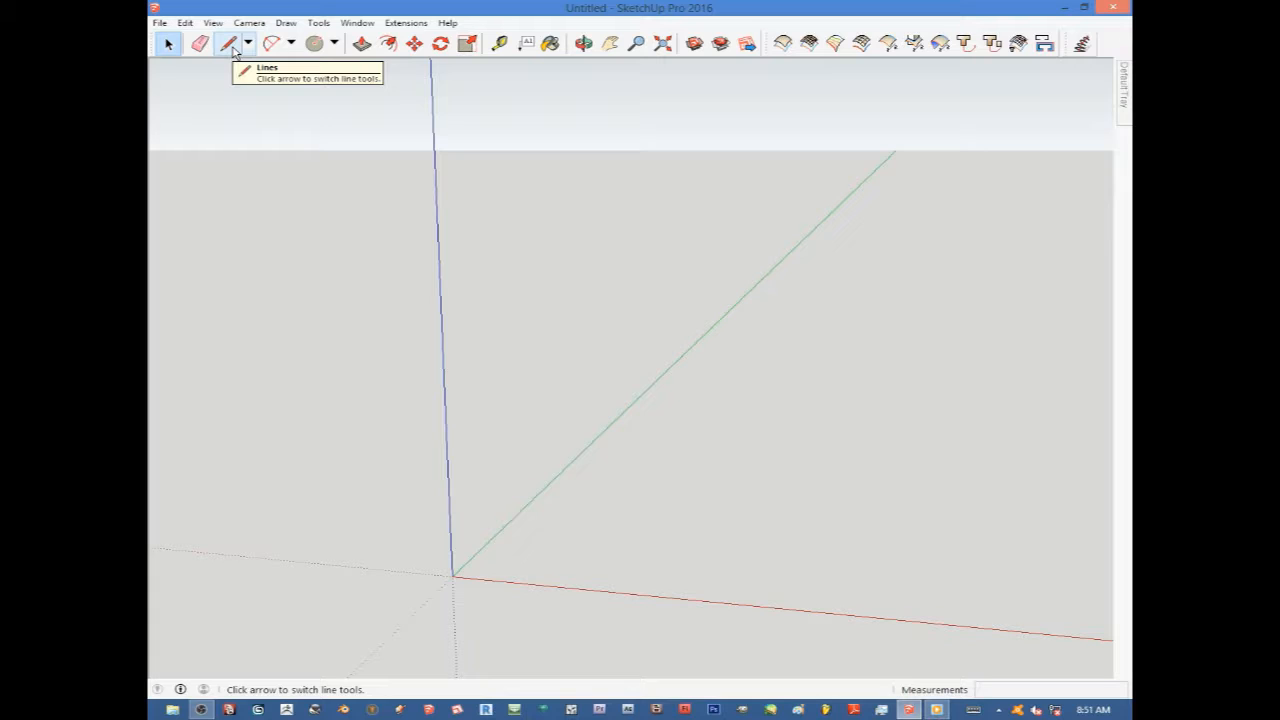
{"action": "scroll", "coordinate": [438, 540], "scroll_direction": "down", "scroll_amount": 1}
{"action": "scroll", "coordinate": [420, 575], "scroll_direction": "up", "scroll_amount": 3}
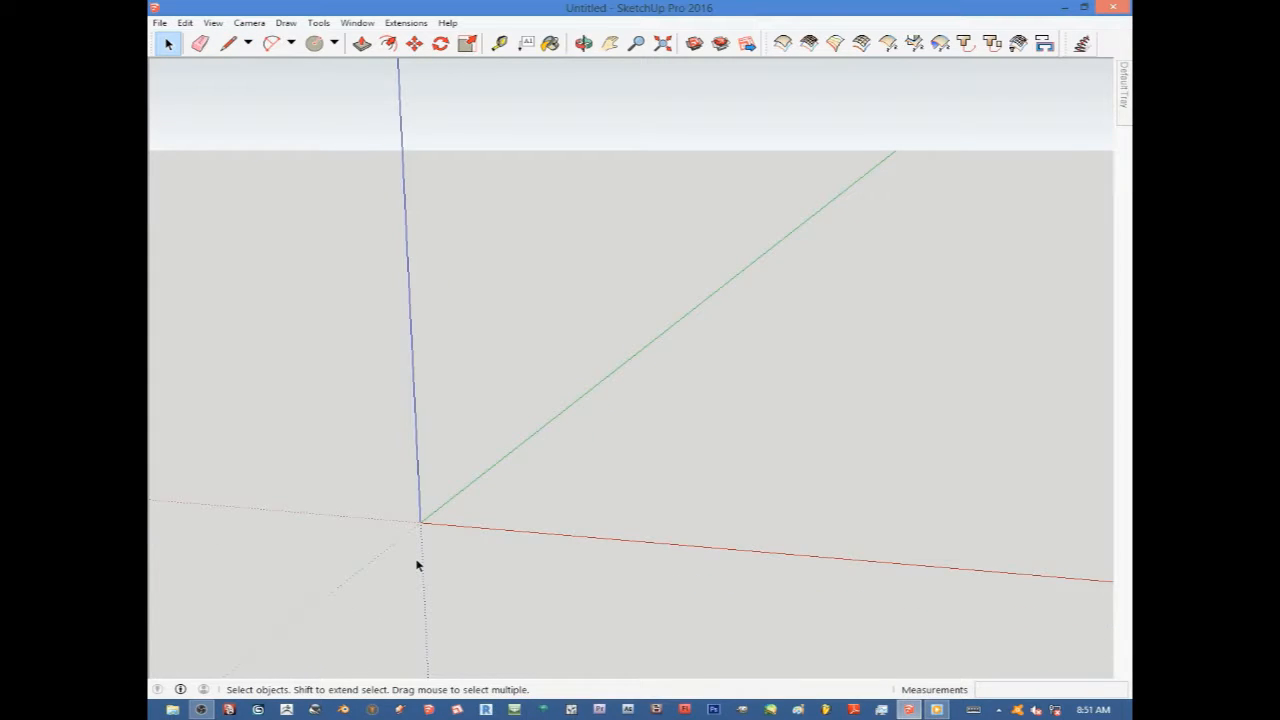
{"action": "scroll", "coordinate": [404, 540], "scroll_direction": "down", "scroll_amount": 1}
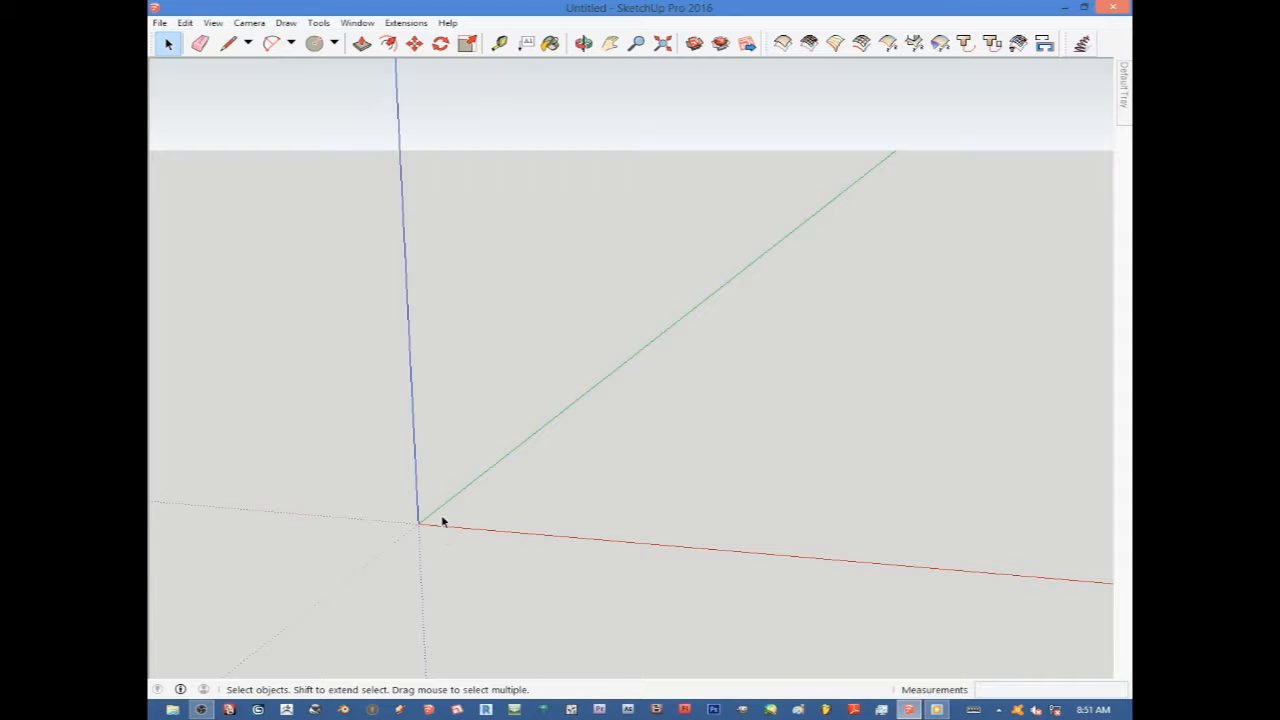
{"action": "middle_click_drag", "start_coordinate": [430, 522], "coordinate": [413, 525]}
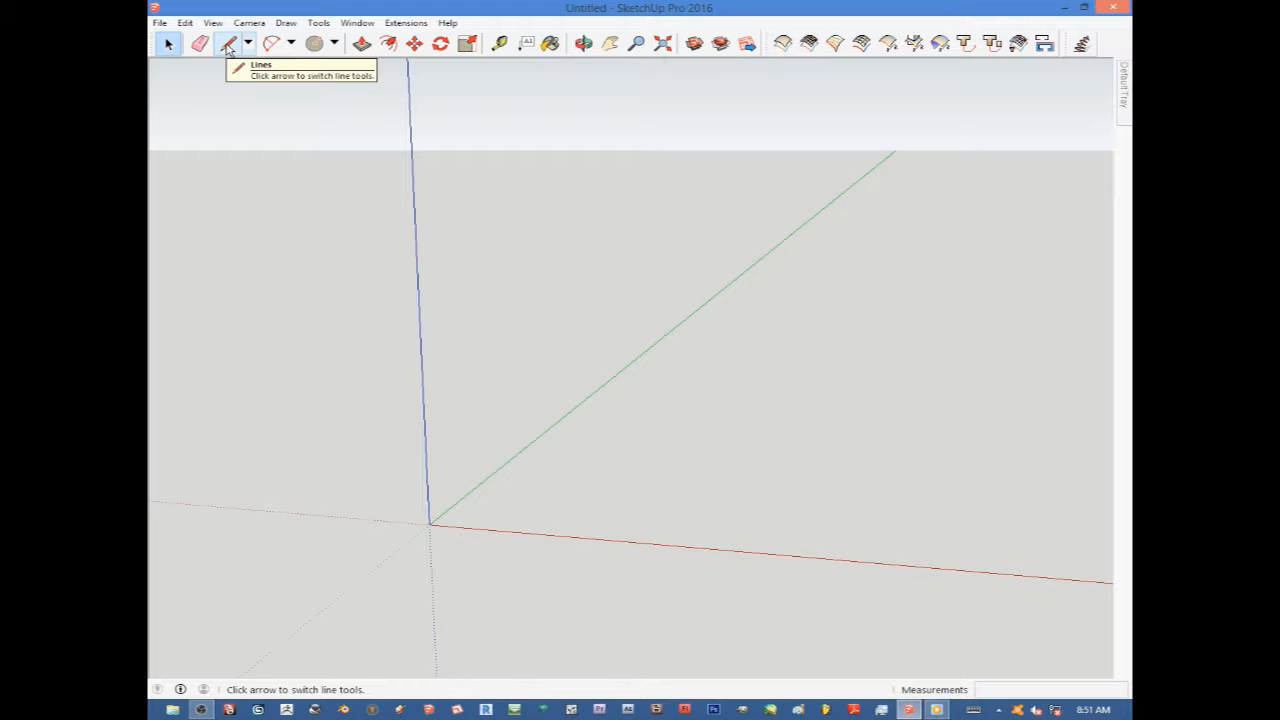
{"action": "left_click", "coordinate": [228, 48]}
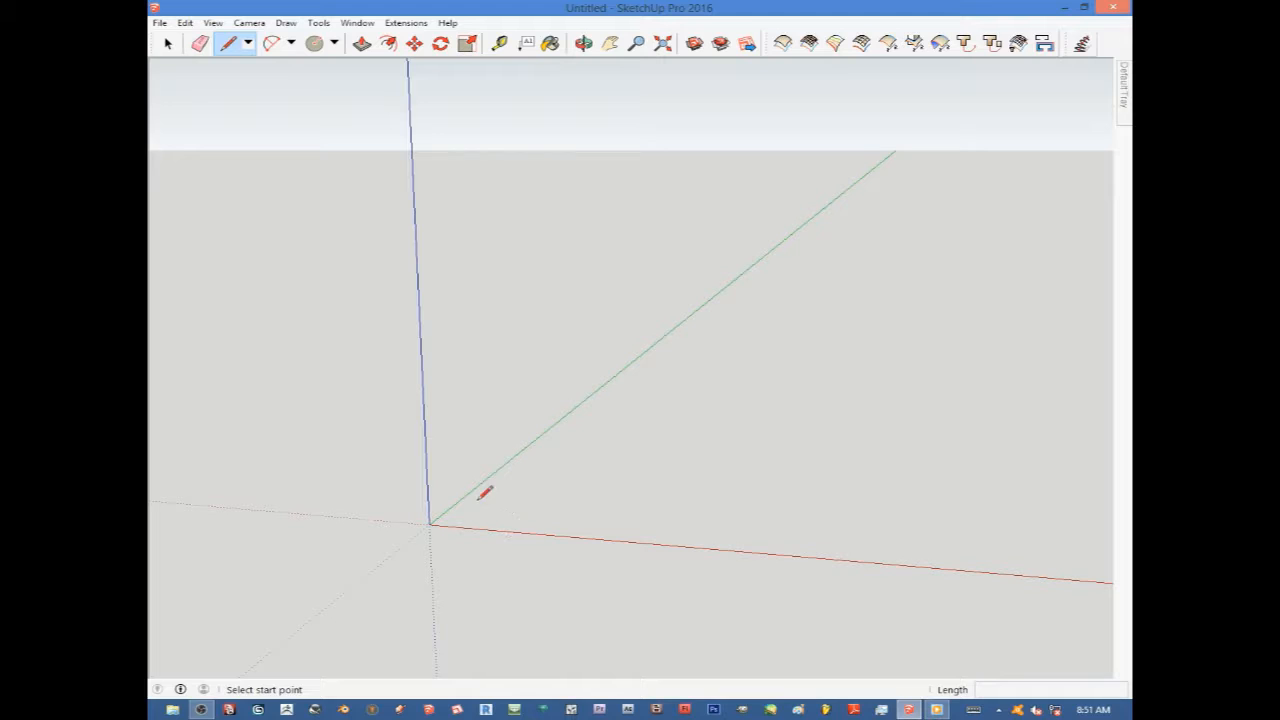
{"action": "left_click", "coordinate": [429, 523]}
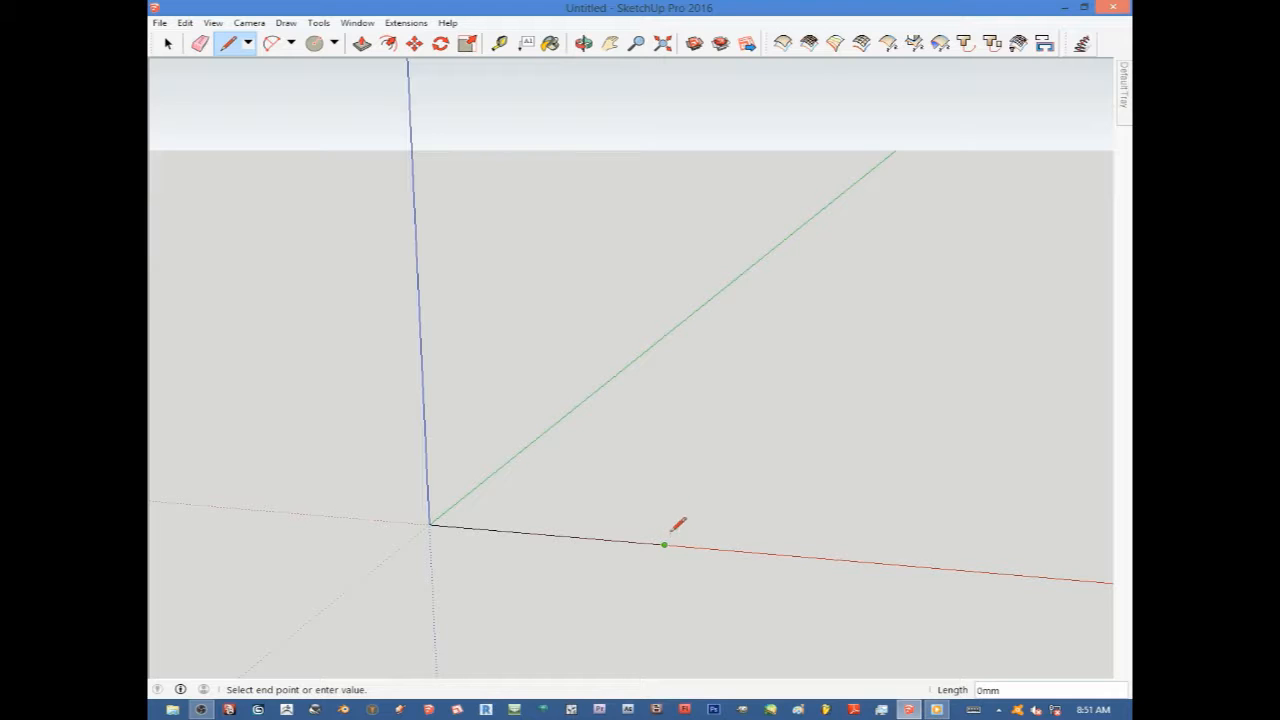
{"action": "left_click", "coordinate": [757, 411]}
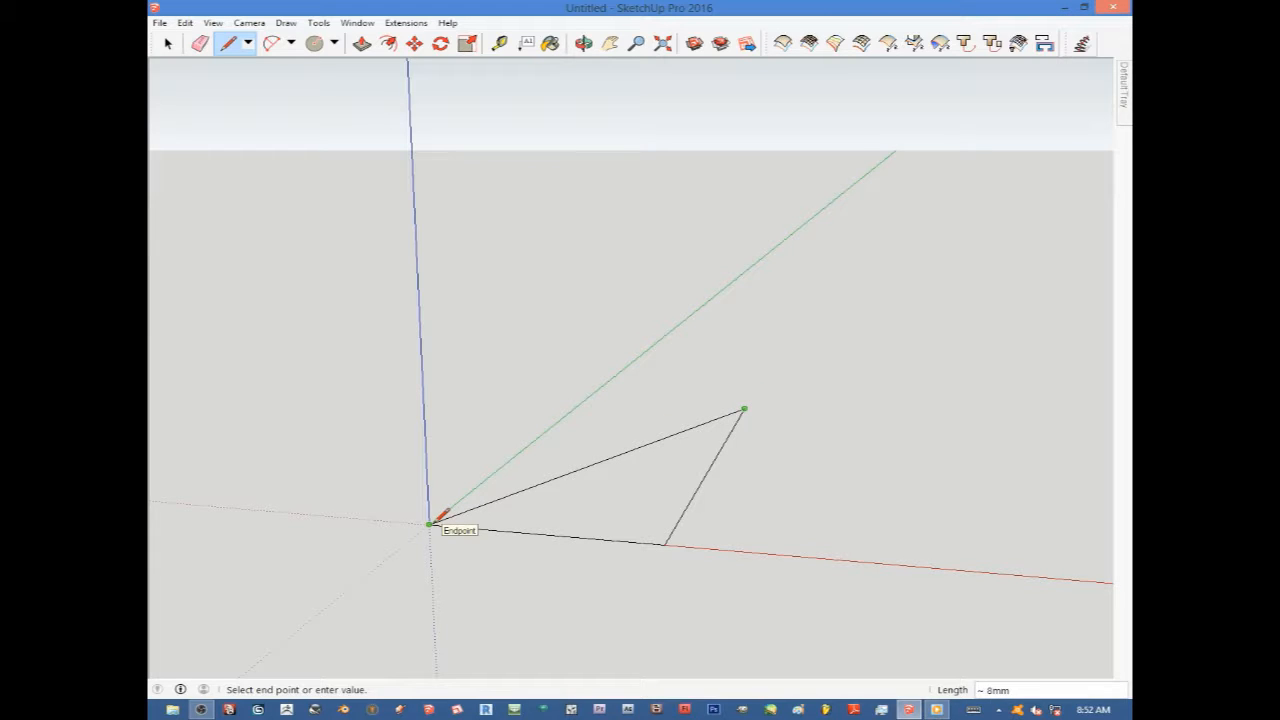
{"action": "left_click", "coordinate": [430, 523]}
Orbit and zoom around the triangular face to examine it.
{"action": "middle_click_drag", "start_coordinate": [618, 516], "coordinate": [713, 613]}
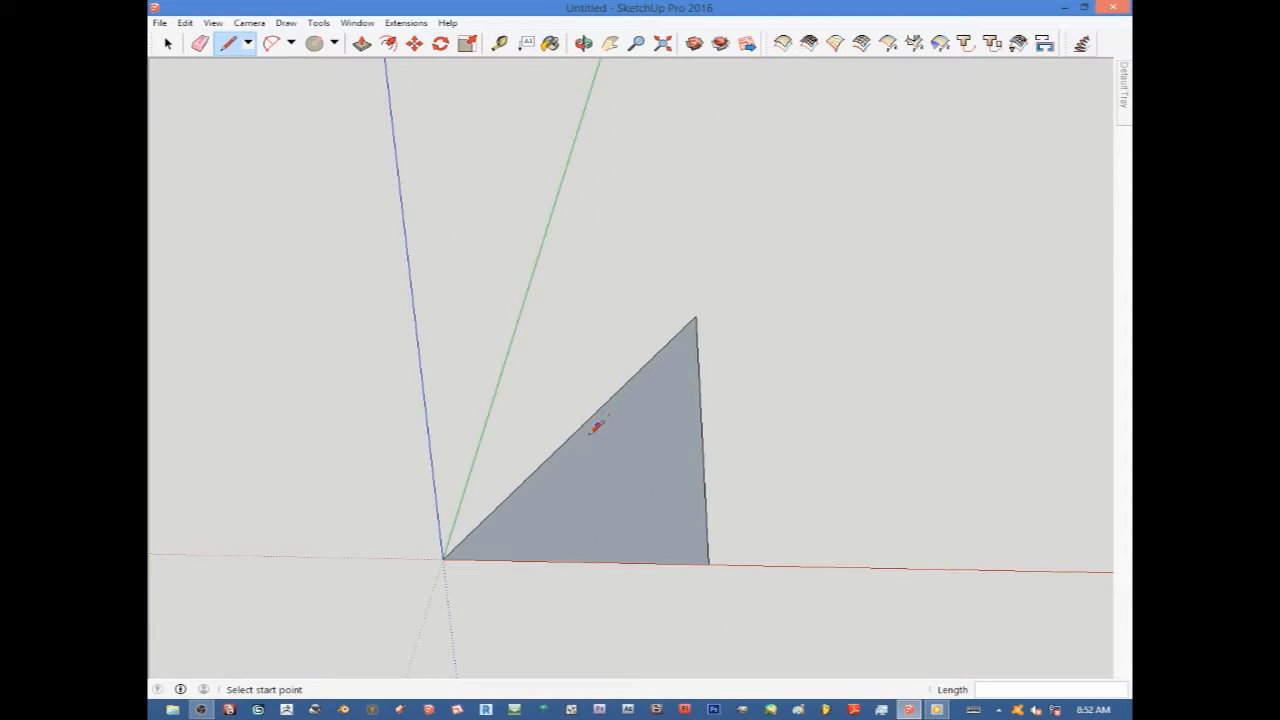
{"action": "scroll", "coordinate": [508, 414], "scroll_direction": "down", "scroll_amount": 2}
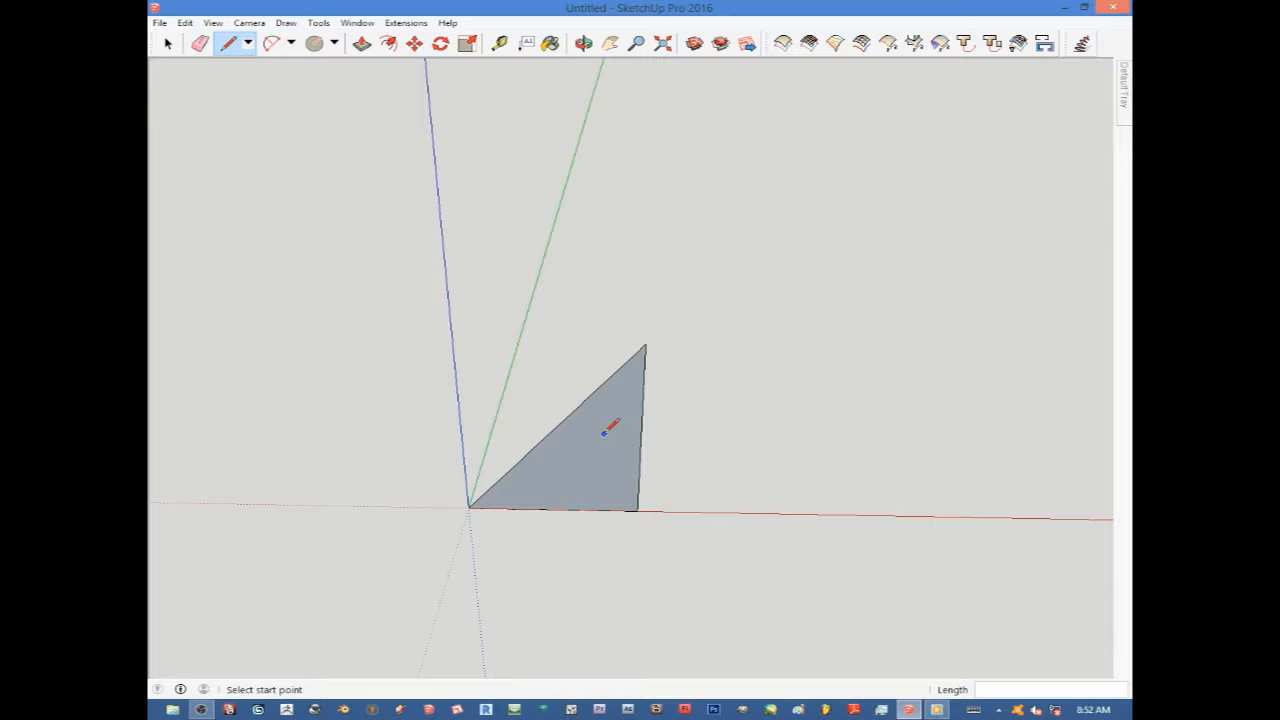
{"action": "scroll", "coordinate": [596, 425], "scroll_direction": "down", "scroll_amount": 2}
{"action": "scroll", "coordinate": [646, 440], "scroll_direction": "up", "scroll_amount": 3}
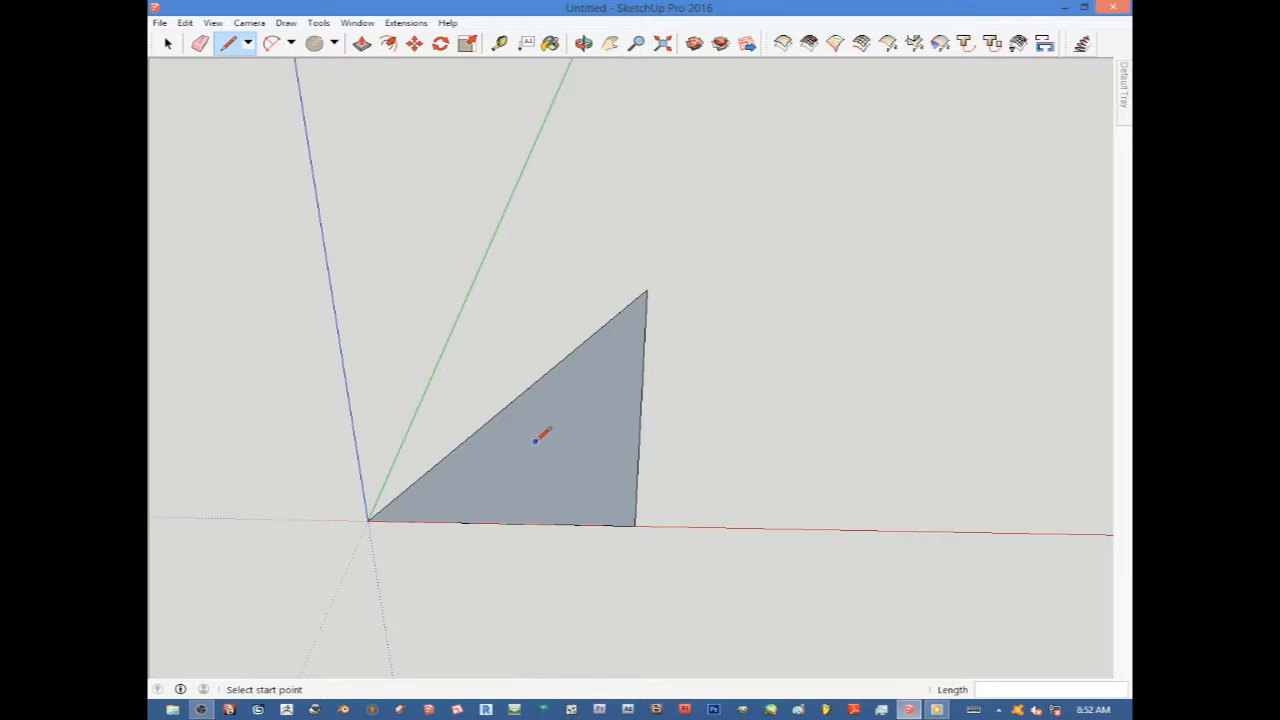
{"action": "middle_click_drag", "start_coordinate": [552, 445], "coordinate": [540, 431]}
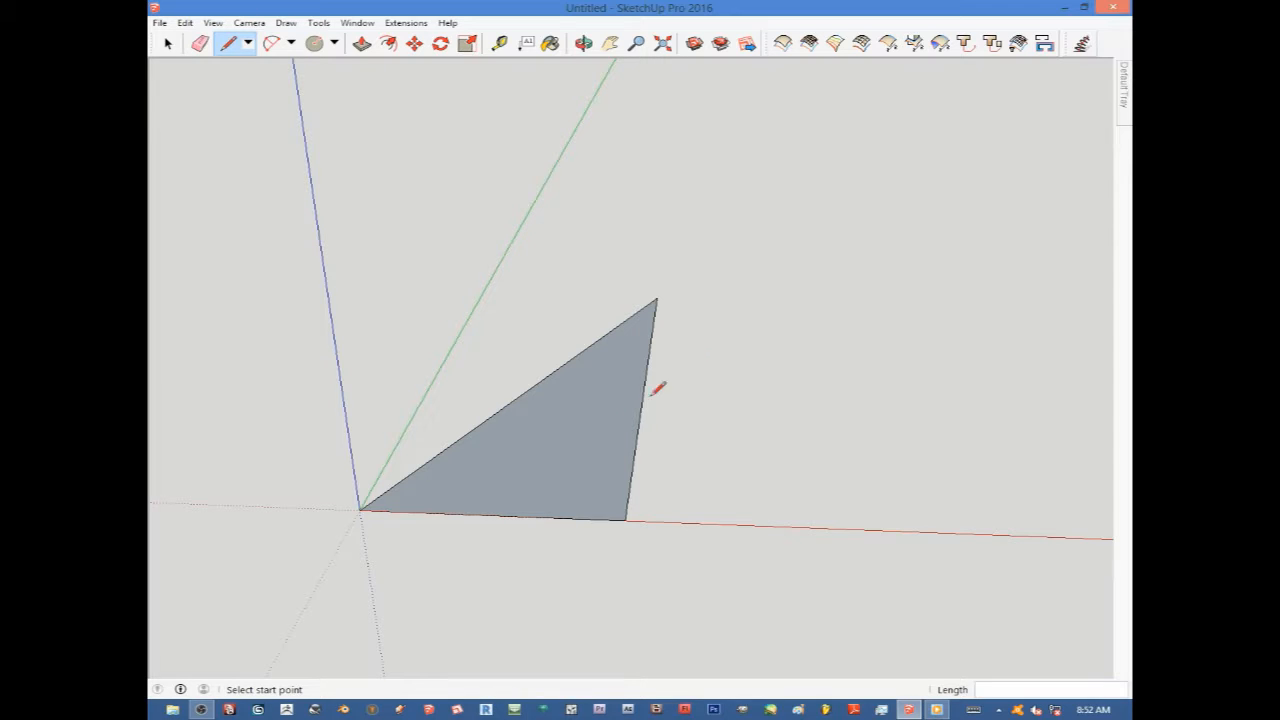
{"action": "middle_click_drag", "start_coordinate": [607, 430], "coordinate": [548, 428]}
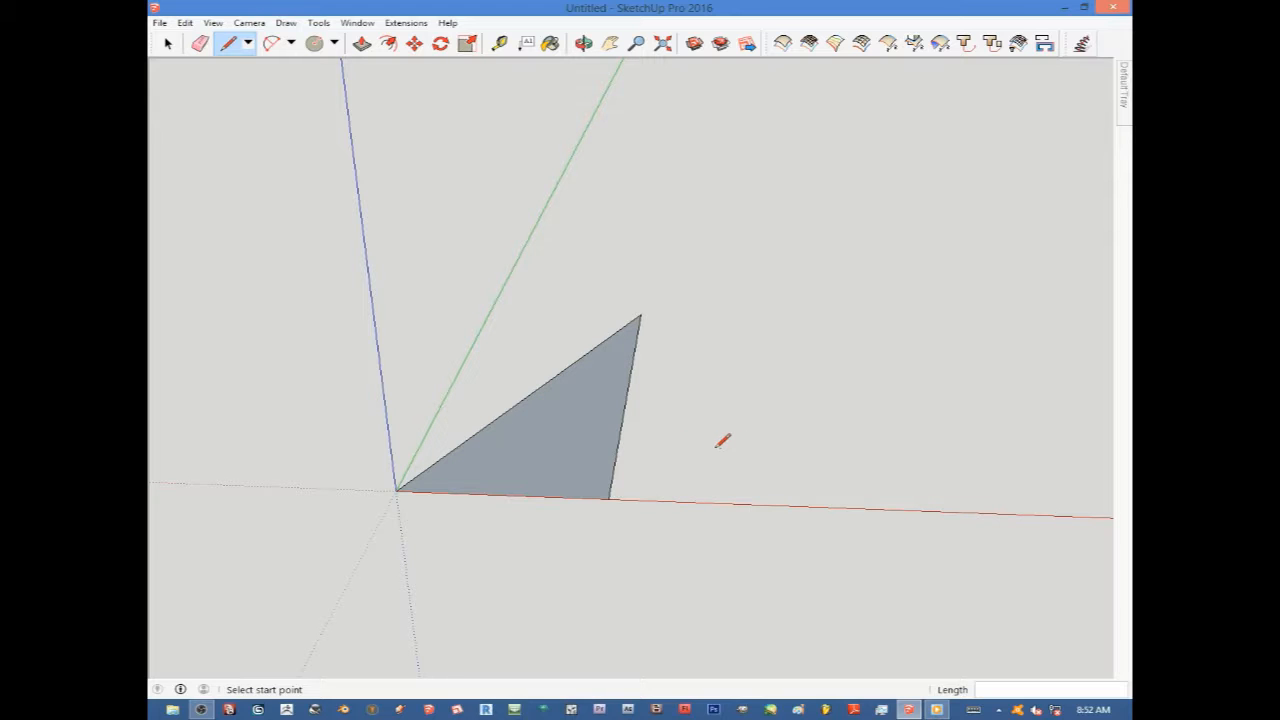
{"action": "middle_click_drag", "start_coordinate": [608, 432], "coordinate": [521, 424]}
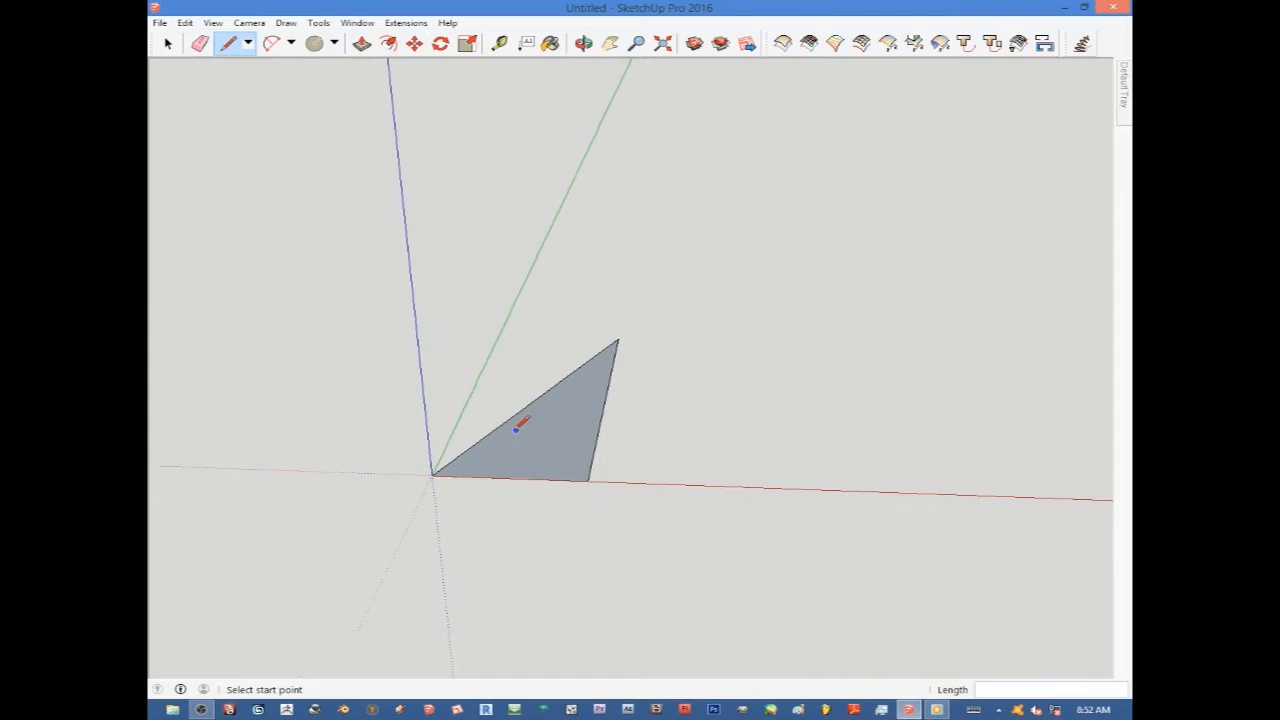
Draw an open outline beside the triangle with the Line tool, starting with an edge along the red axis and rising along the blue axis.
{"action": "left_click", "coordinate": [643, 451]}
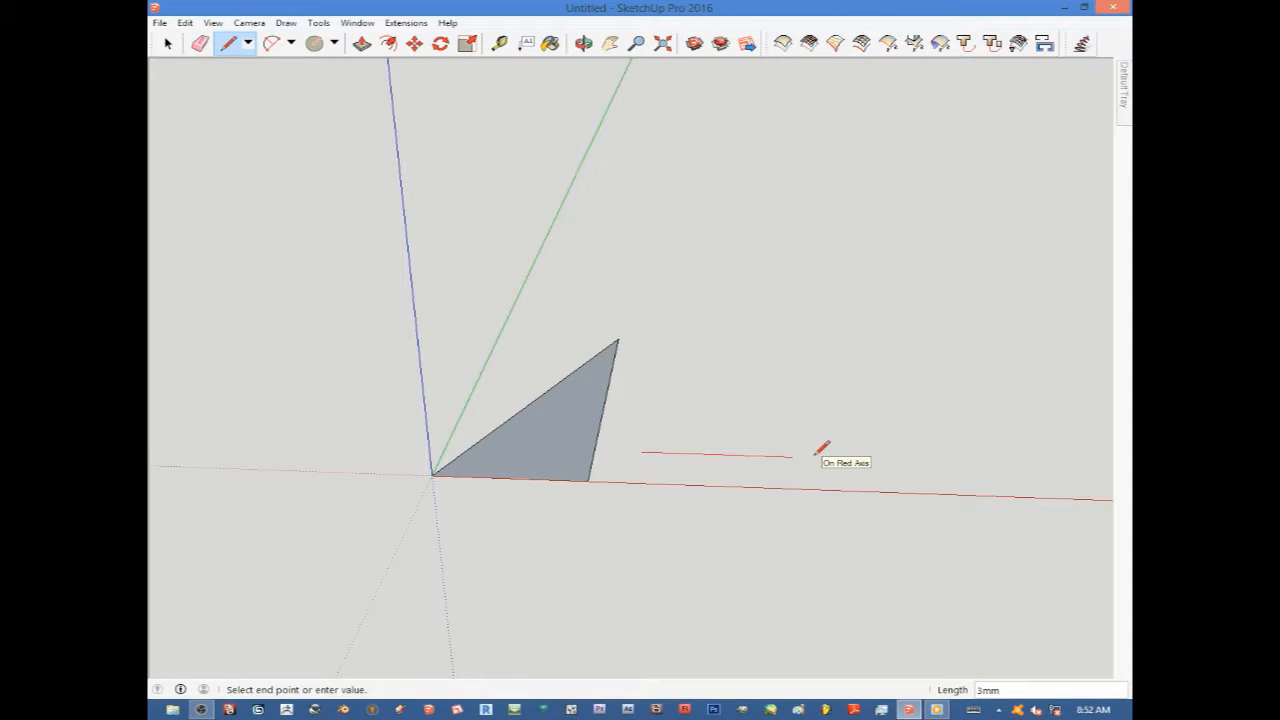
{"action": "left_click", "coordinate": [814, 454]}
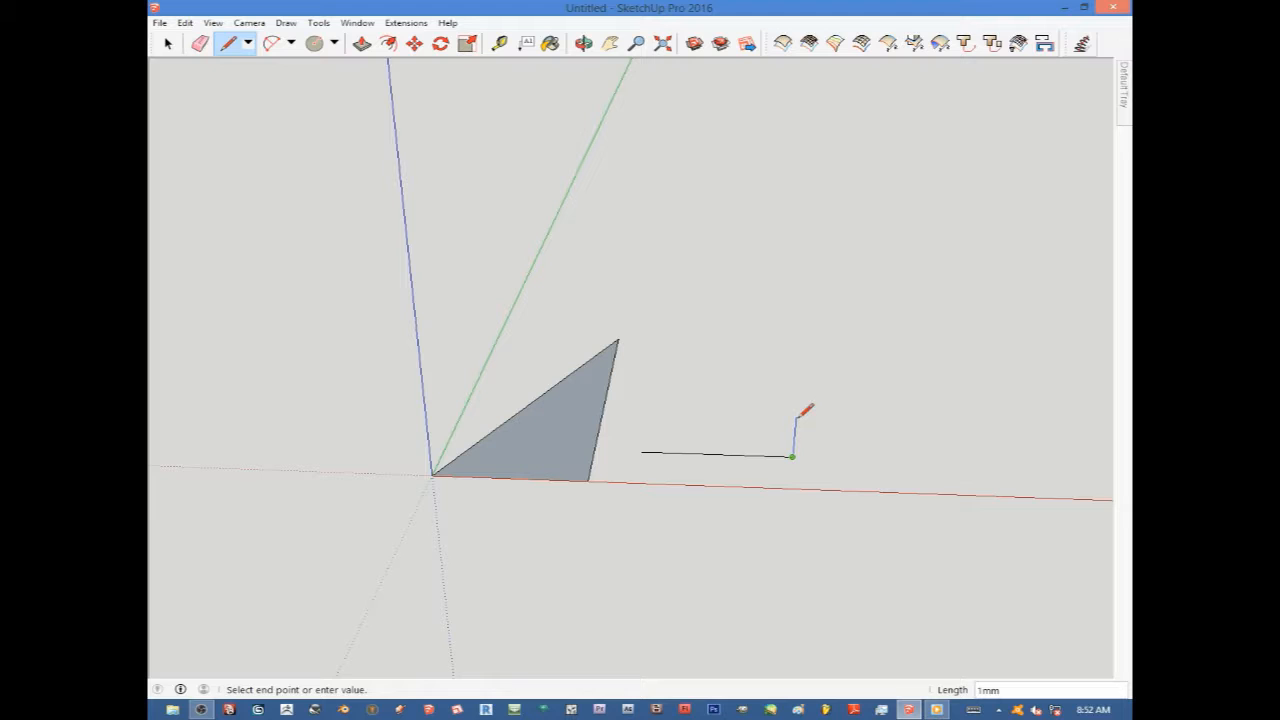
{"action": "left_click", "coordinate": [803, 330]}
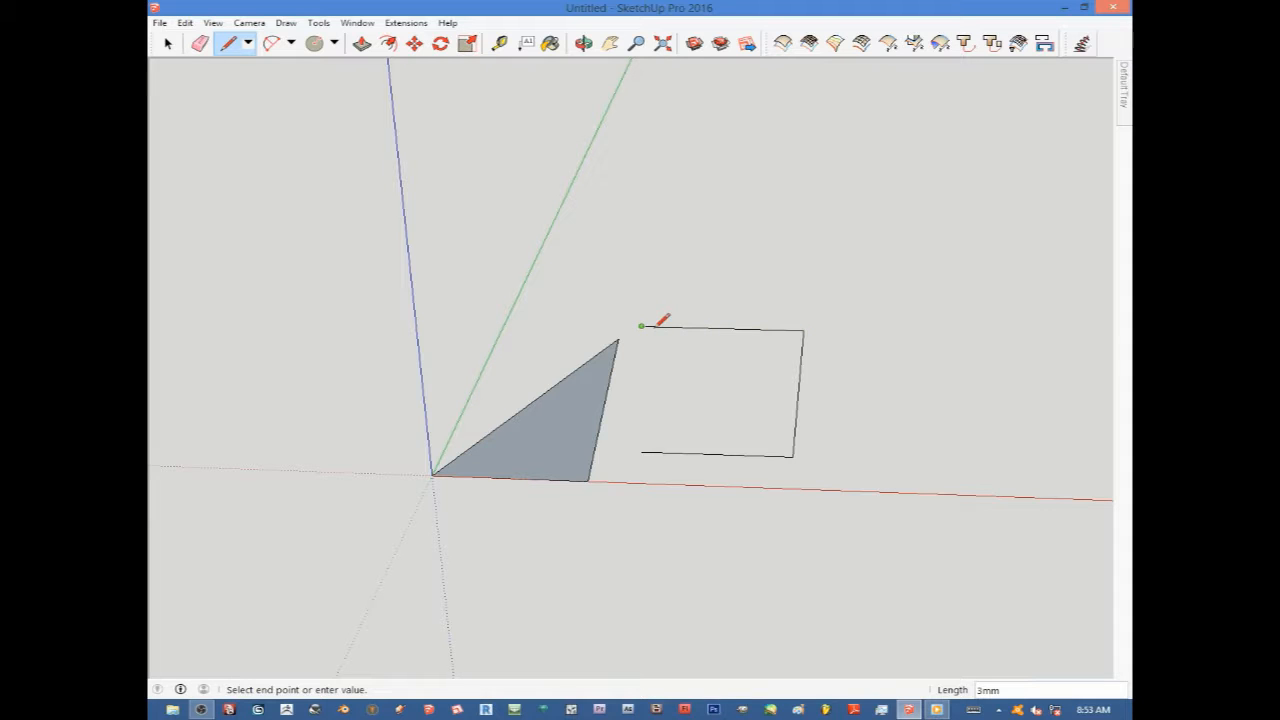
{"action": "left_click", "coordinate": [641, 326]}
{"action": "left_click", "coordinate": [620, 452]}
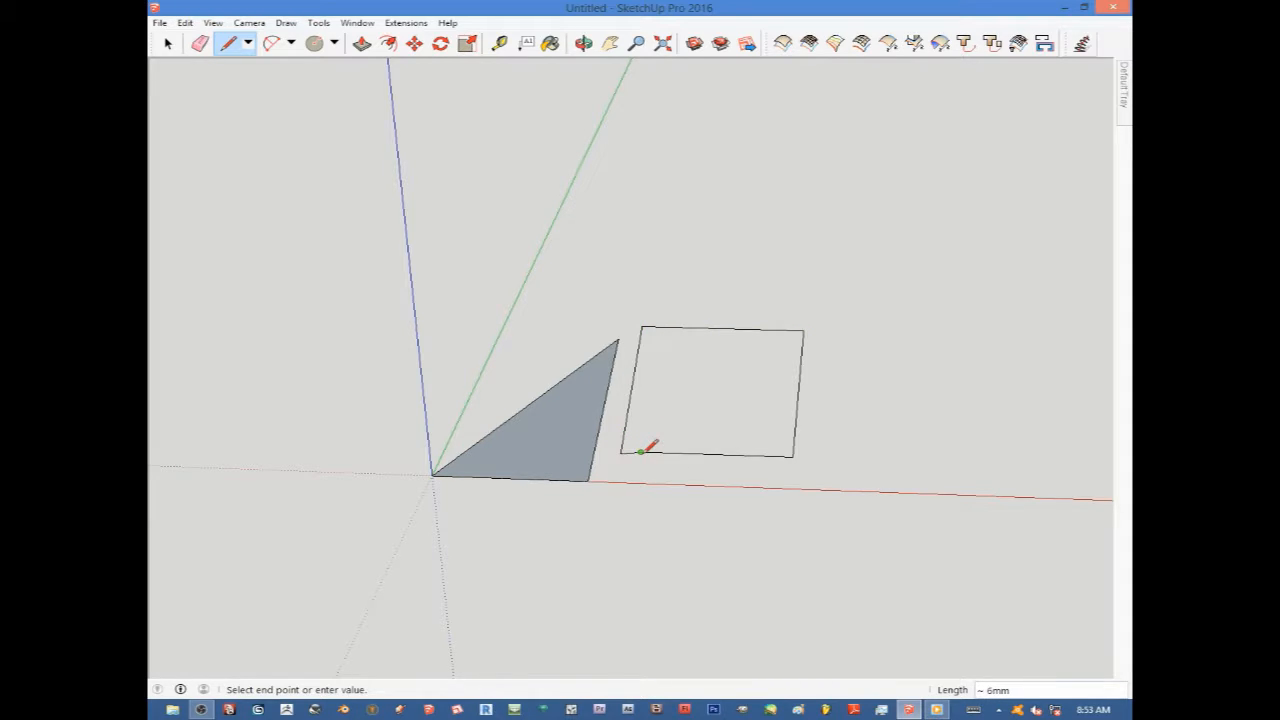
{"action": "left_click", "coordinate": [641, 452]}
{"action": "key", "text": "Escape"}
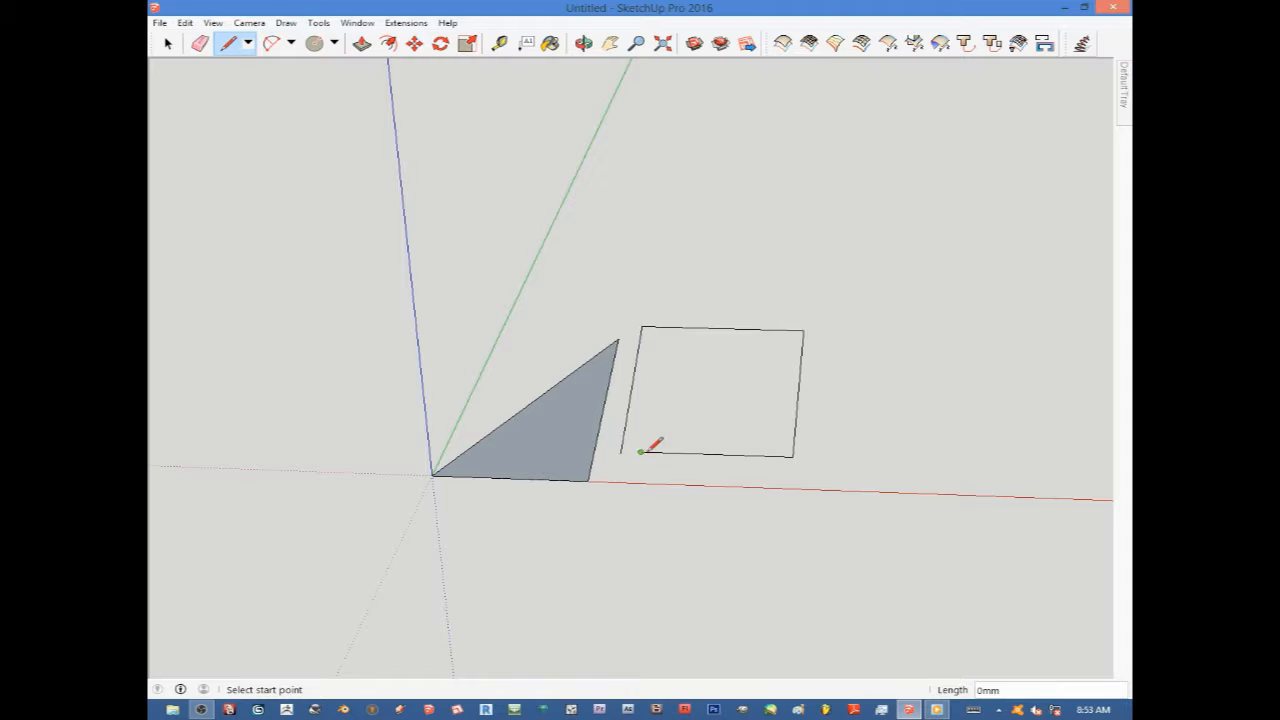
Erase the outline's vertical and upper edges with the Eraser, keeping only its first edge along the red axis.
{"action": "scroll", "coordinate": [645, 451], "scroll_direction": "up", "scroll_amount": 4}
{"action": "left_click", "coordinate": [645, 452]}
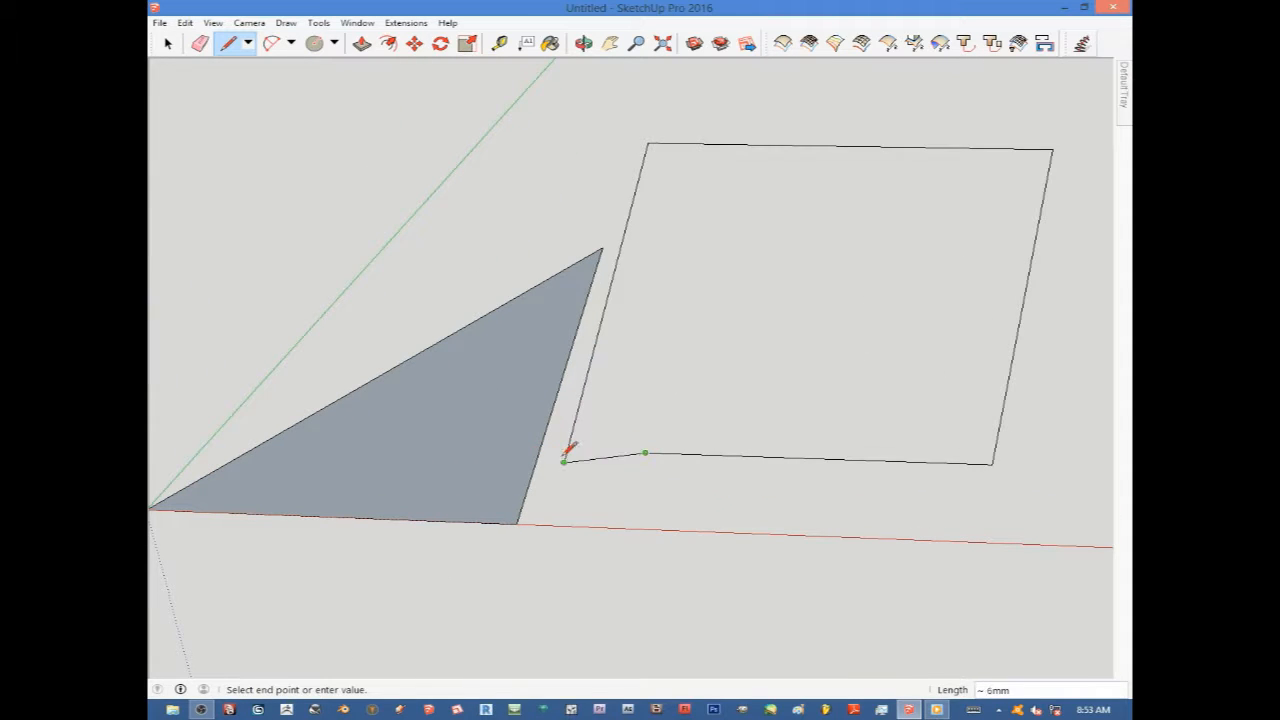
{"action": "key", "text": "Escape"}
{"action": "mouse_move", "coordinate": [676, 330]}
{"action": "middle_mouse_down"}
{"action": "mouse_move", "coordinate": [766, 217]}
{"action": "mouse_move", "coordinate": [751, 180]}
{"action": "mouse_move", "coordinate": [766, 186]}
{"action": "middle_mouse_up"}
{"action": "scroll", "coordinate": [775, 220], "scroll_direction": "down", "scroll_amount": 3}
{"action": "middle_click_drag", "start_coordinate": [785, 273], "coordinate": [766, 280]}
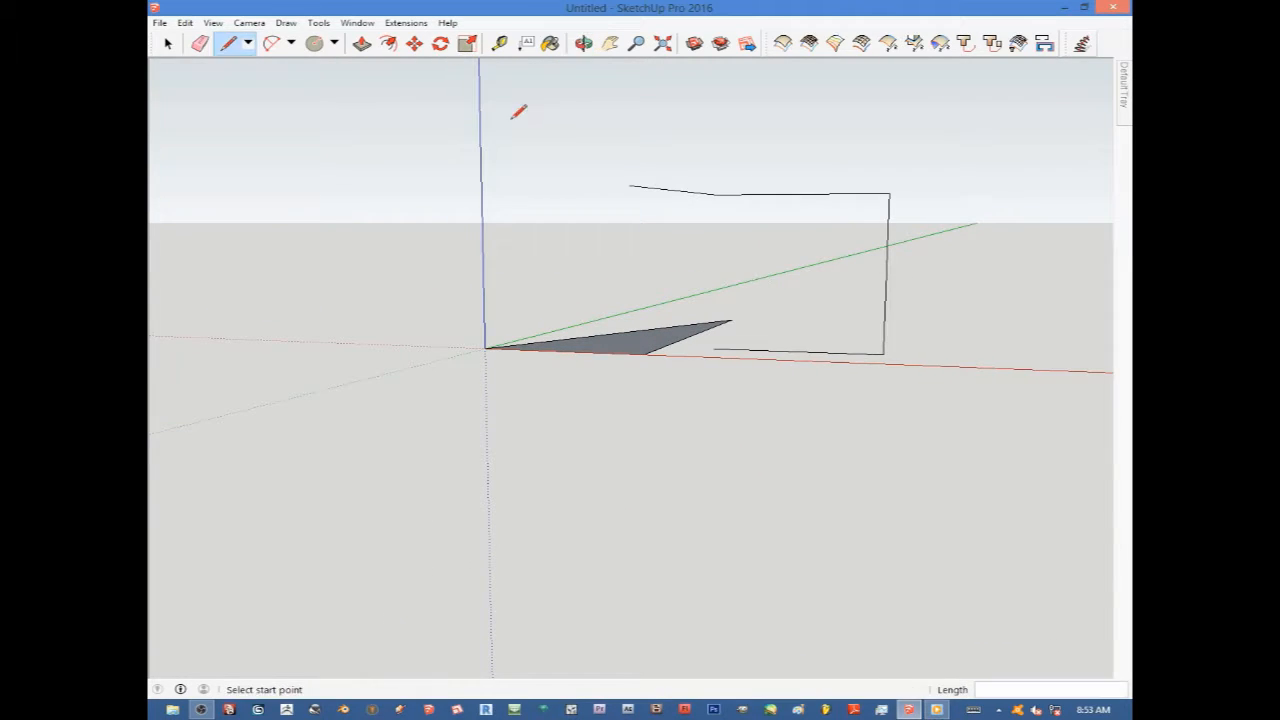
{"action": "left_click", "coordinate": [200, 43]}
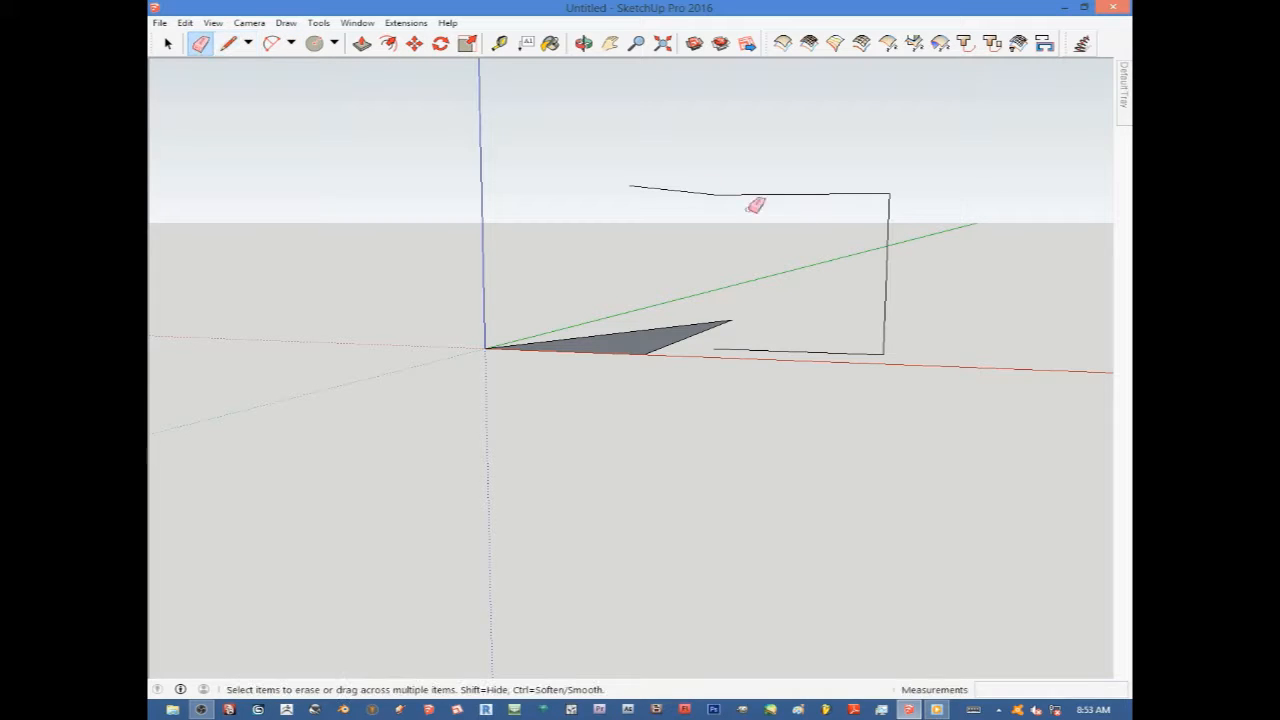
{"action": "left_click_drag", "start_coordinate": [906, 206], "coordinate": [869, 188]}
{"action": "left_click_drag", "start_coordinate": [680, 176], "coordinate": [705, 193]}
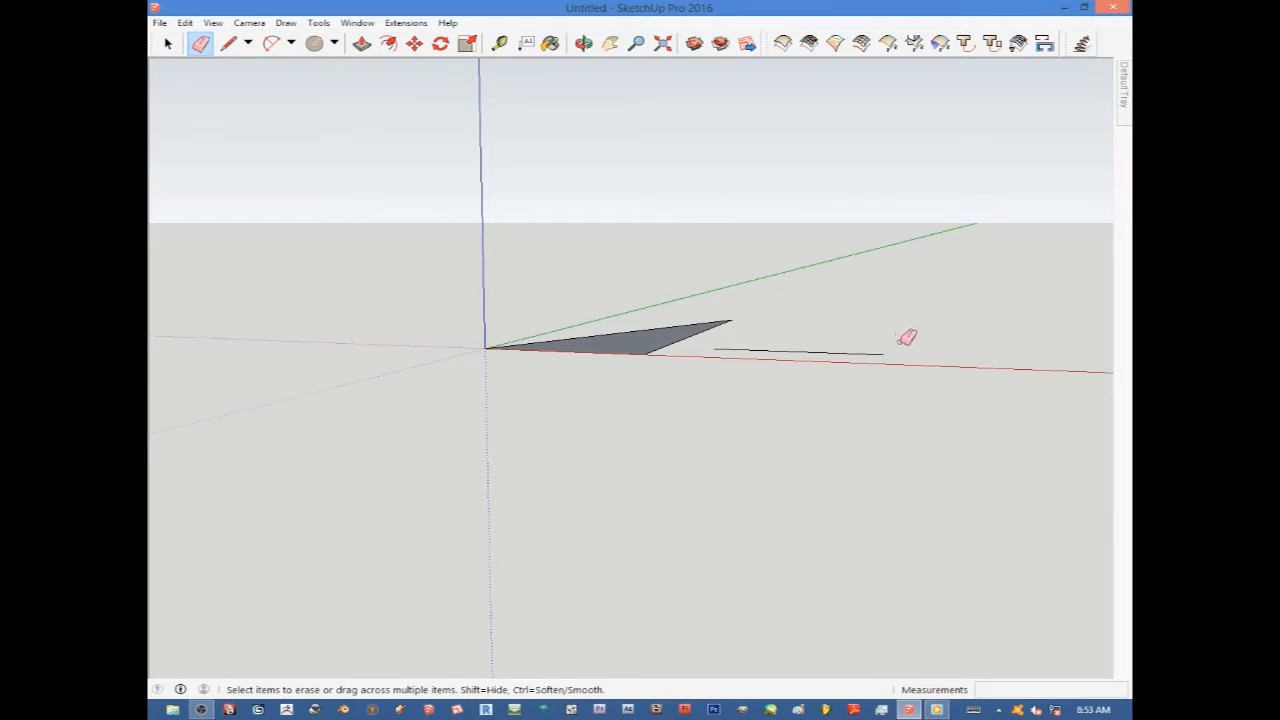
{"action": "mouse_move", "coordinate": [907, 337]}
{"action": "middle_mouse_down"}
{"action": "mouse_move", "coordinate": [946, 611]}
{"action": "mouse_move", "coordinate": [892, 427]}
{"action": "middle_mouse_up"}
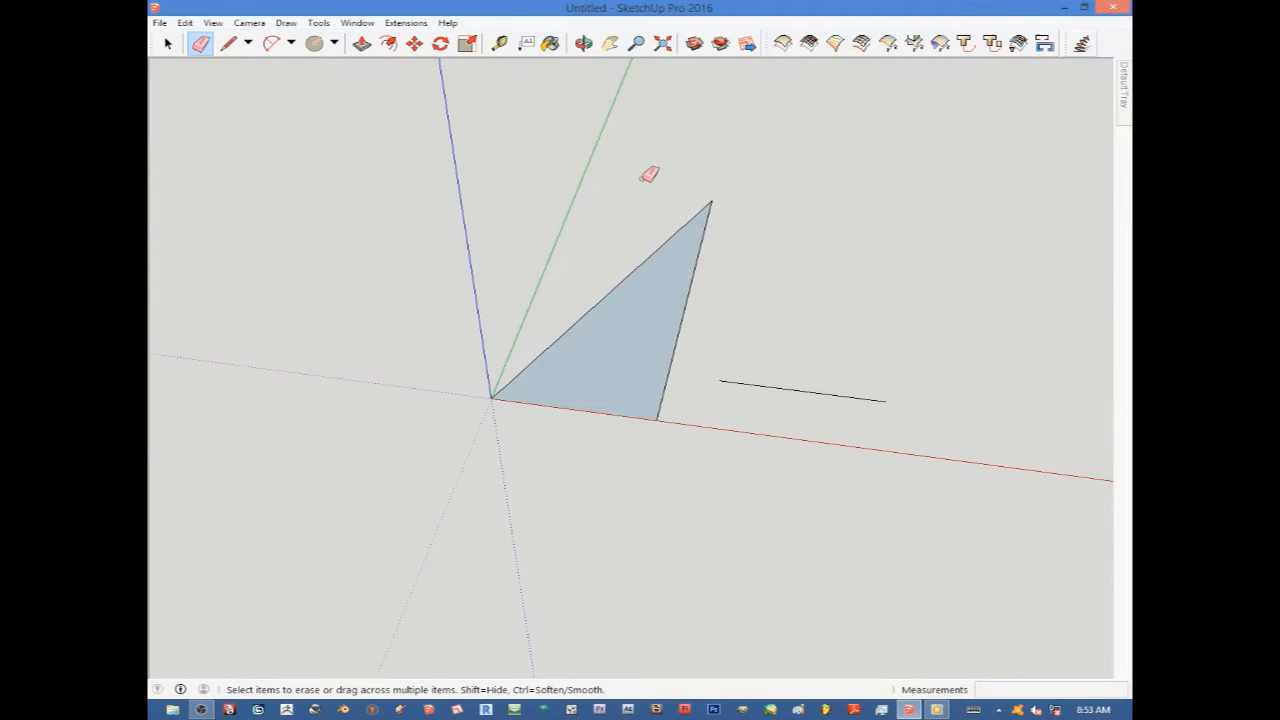
Draw a closed rectangular face on the ground from the remaining edge's end, going along the green and red axes with the Line tool.
{"action": "left_click", "coordinate": [230, 45]}
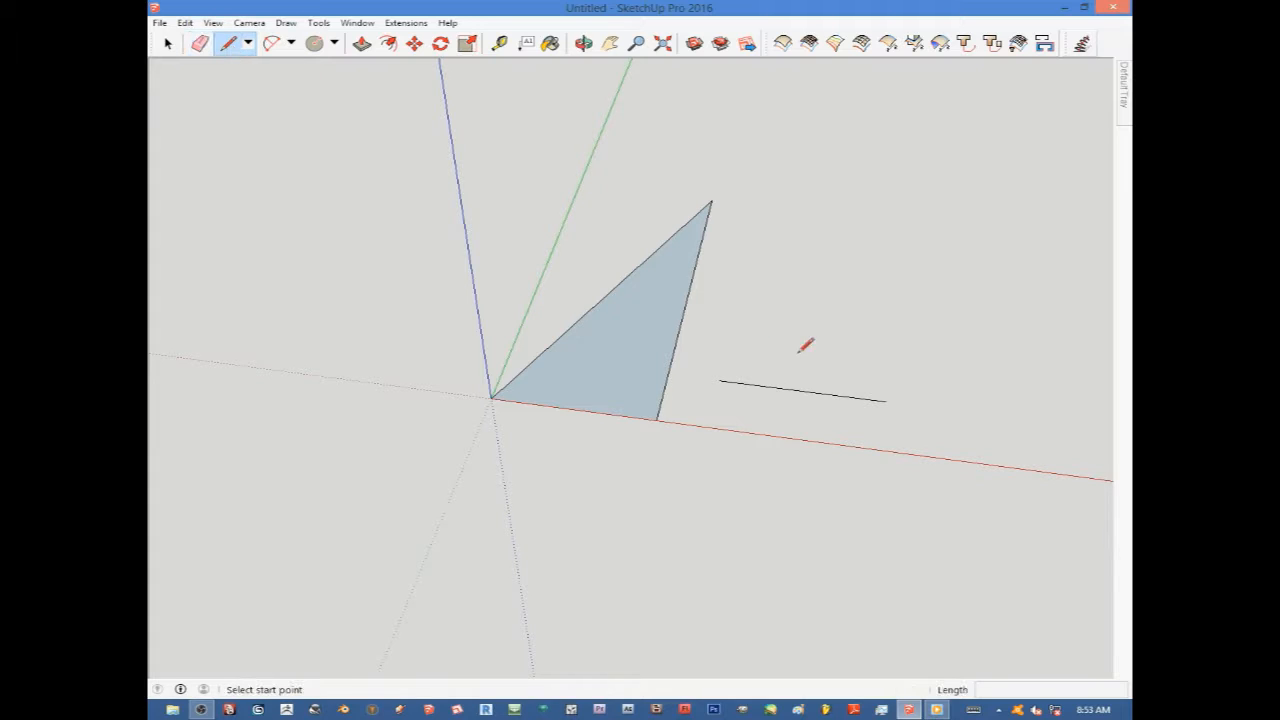
{"action": "left_click", "coordinate": [885, 400]}
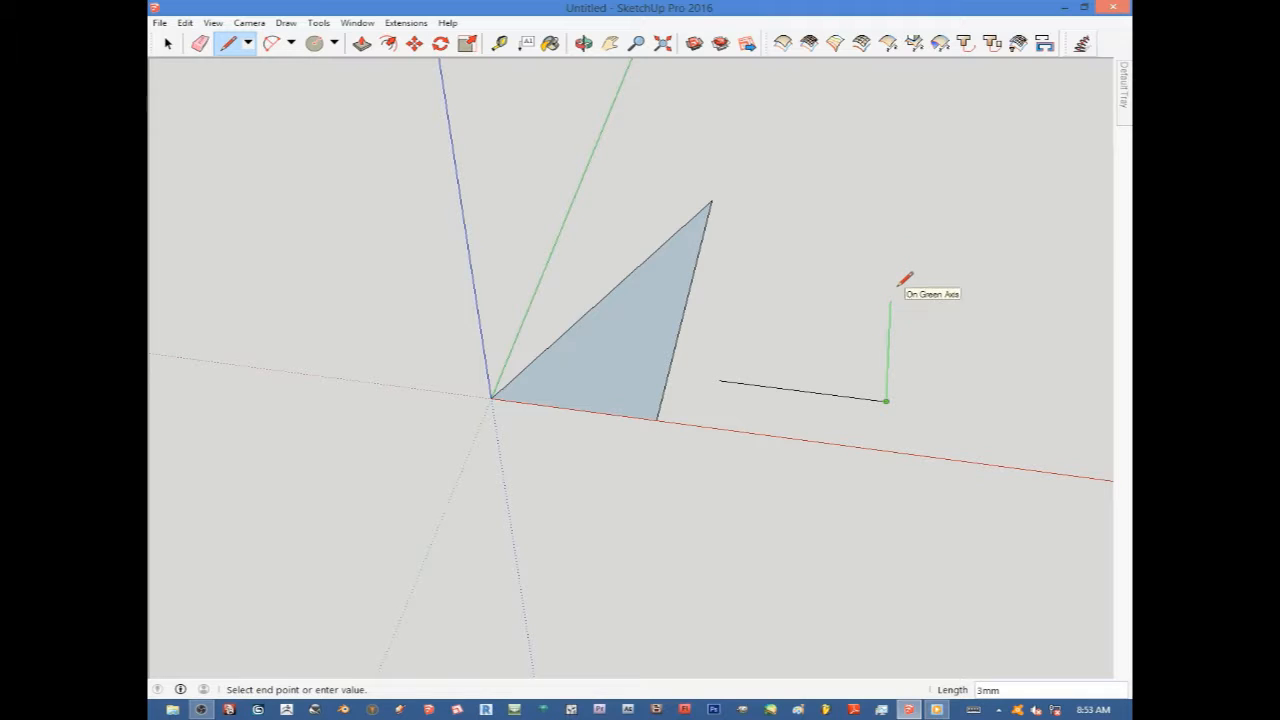
{"action": "left_click", "coordinate": [890, 299]}
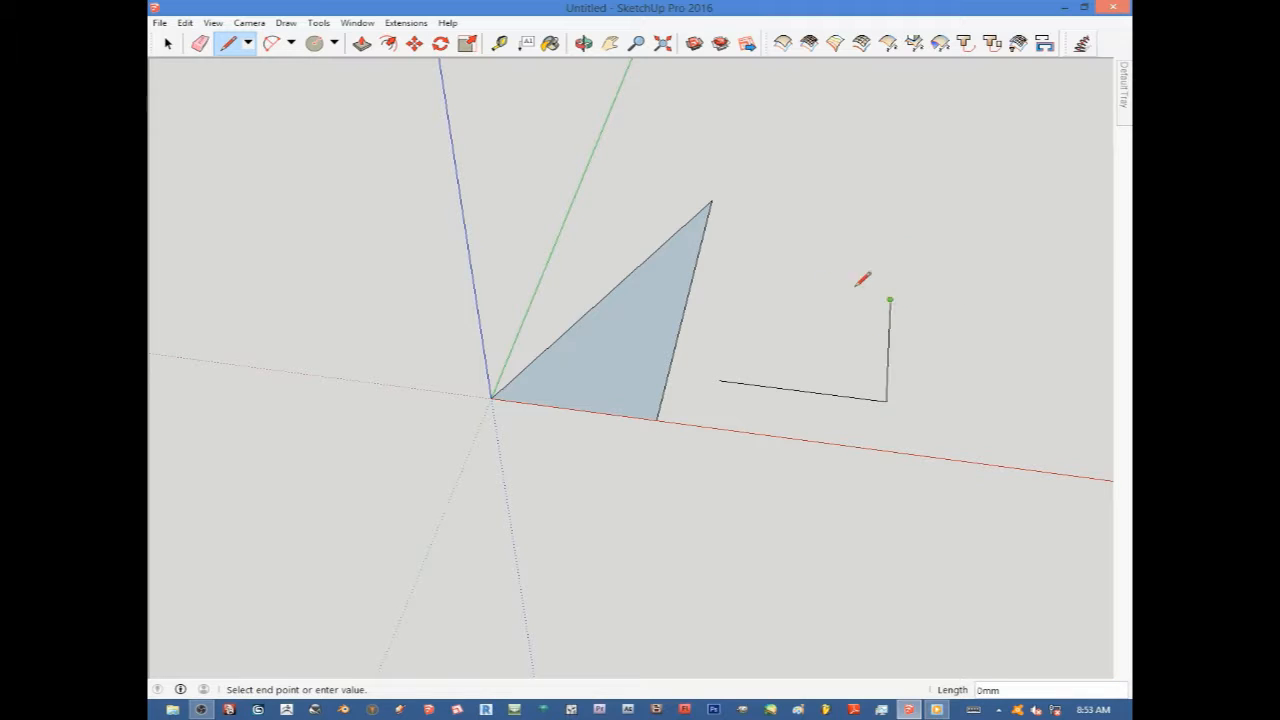
{"action": "left_click", "coordinate": [738, 284]}
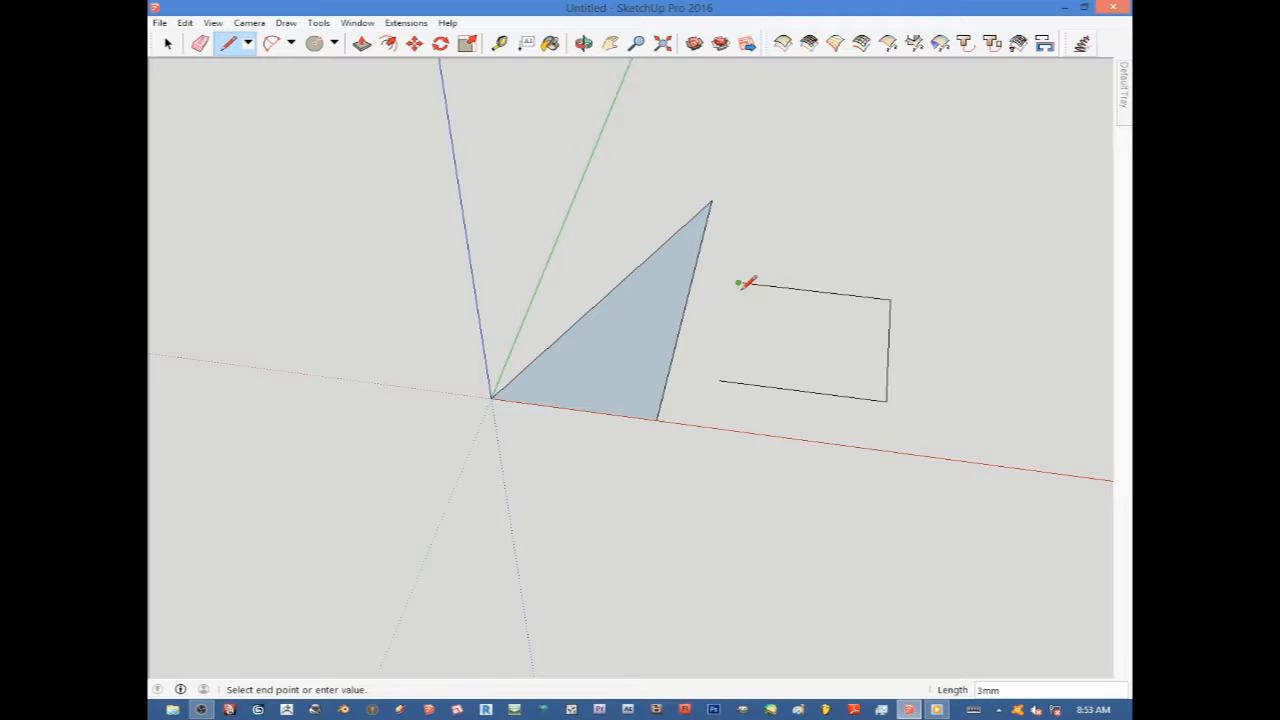
{"action": "left_click", "coordinate": [720, 380]}
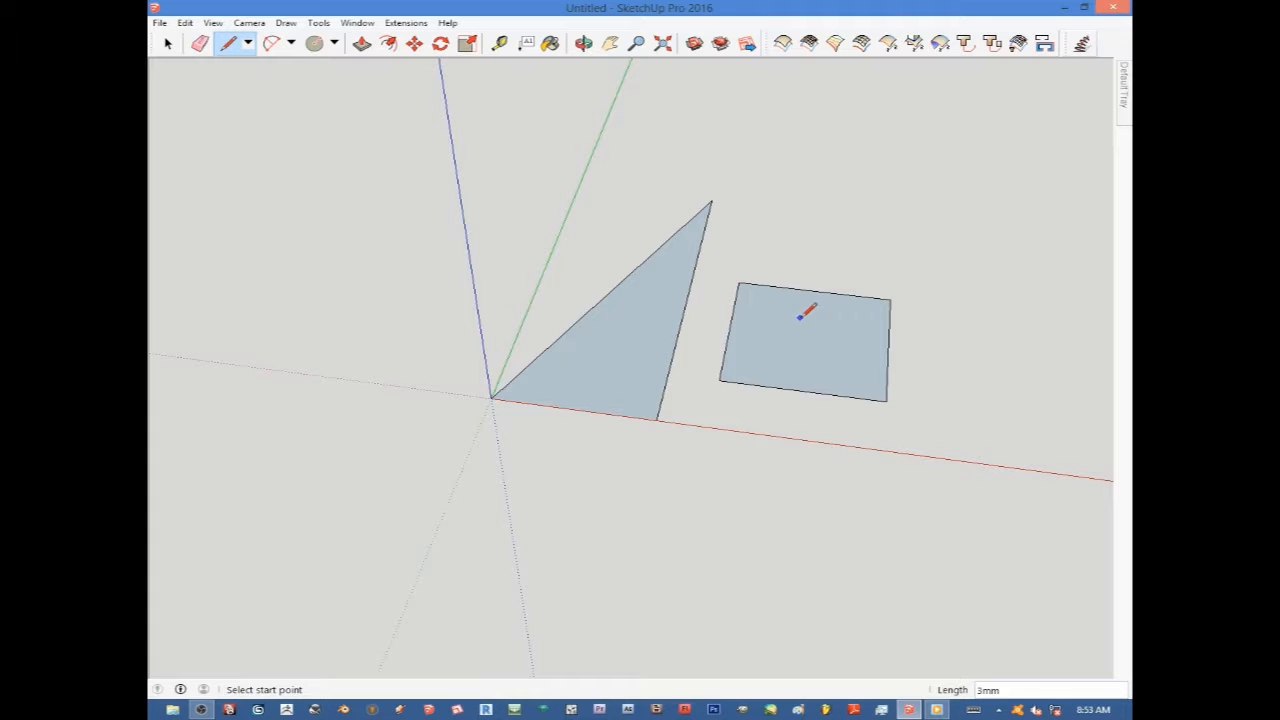
Push/pull the rectangular face upward into a box, then undo the extrusion.
{"action": "middle_click_drag", "start_coordinate": [815, 338], "coordinate": [829, 251]}
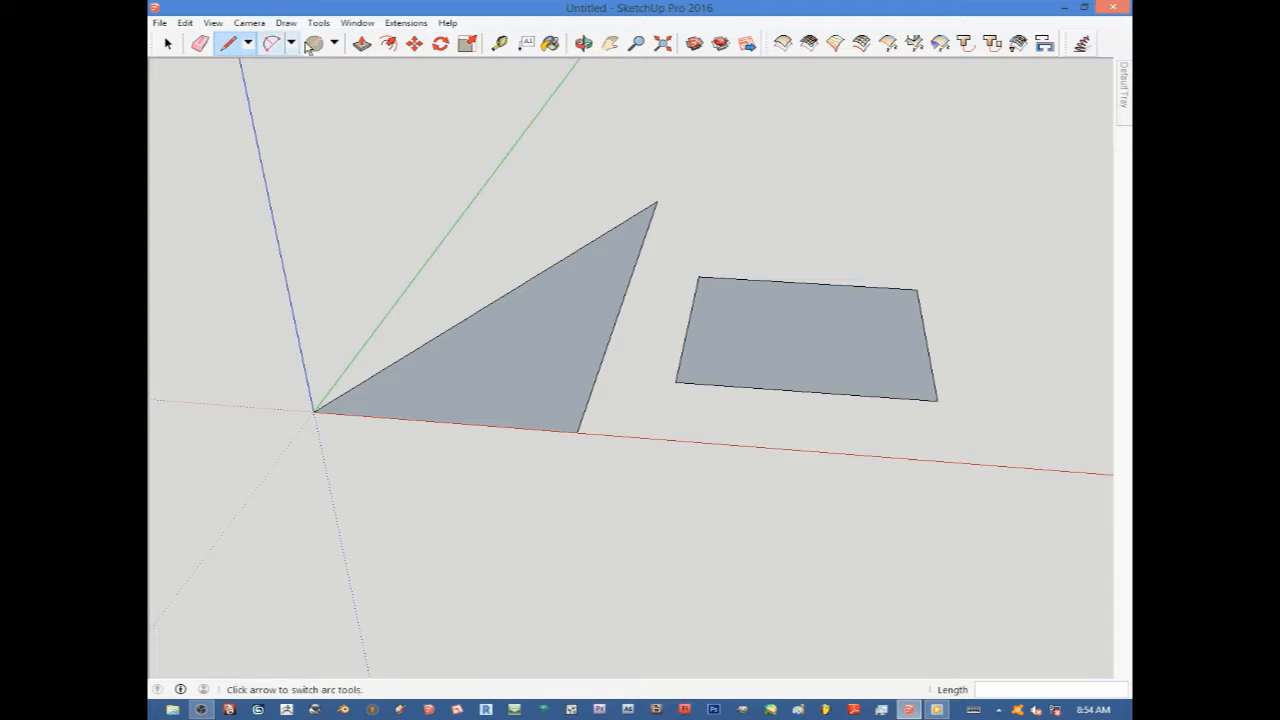
{"action": "left_click", "coordinate": [361, 44]}
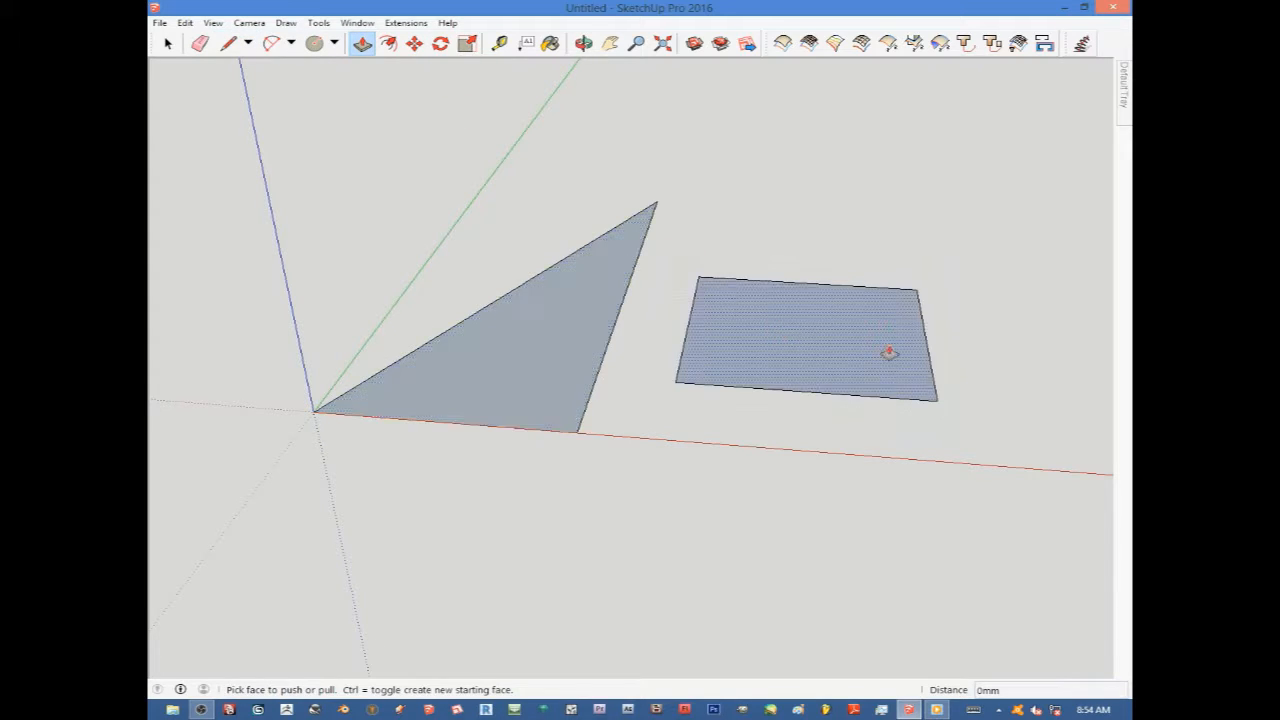
{"action": "left_click_drag", "start_coordinate": [793, 353], "coordinate": [808, 228]}
{"action": "scroll", "coordinate": [808, 240], "scroll_direction": "down", "scroll_amount": 5}
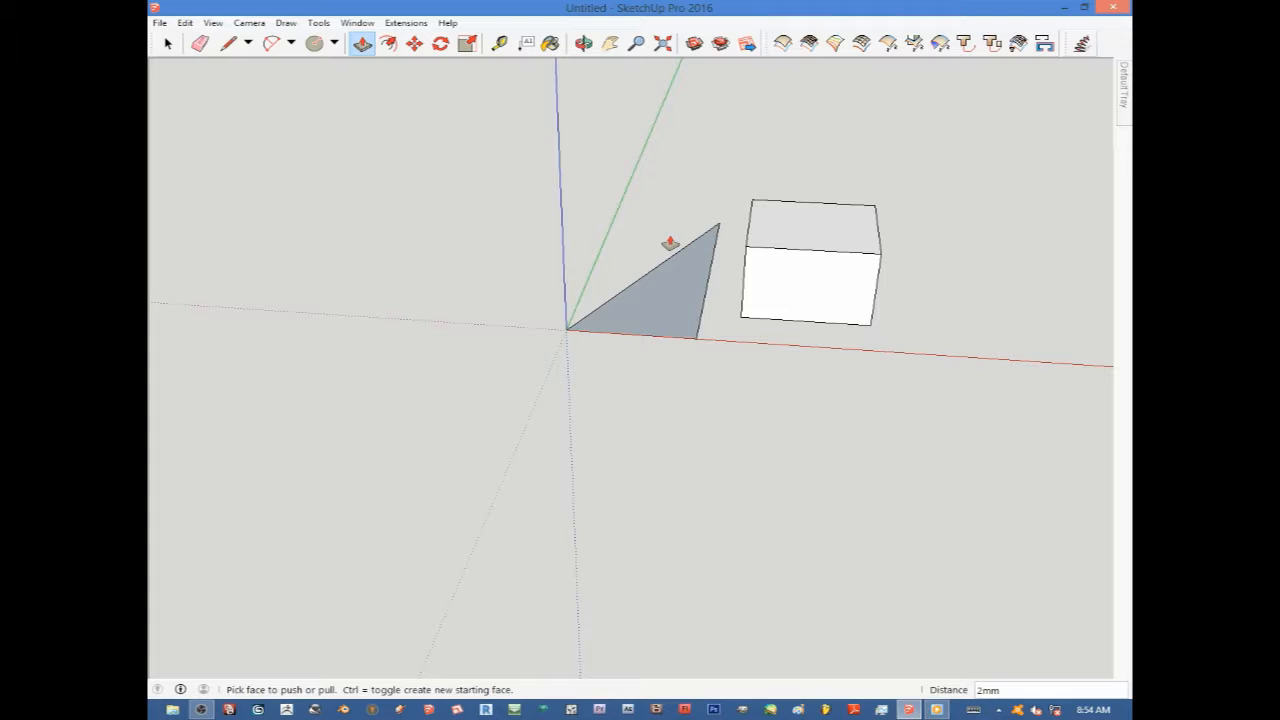
{"action": "key", "text": "ctrl+z"}
Push/pull the rectangular face upward into a box.
{"action": "scroll", "coordinate": [806, 306], "scroll_direction": "up", "scroll_amount": 5}
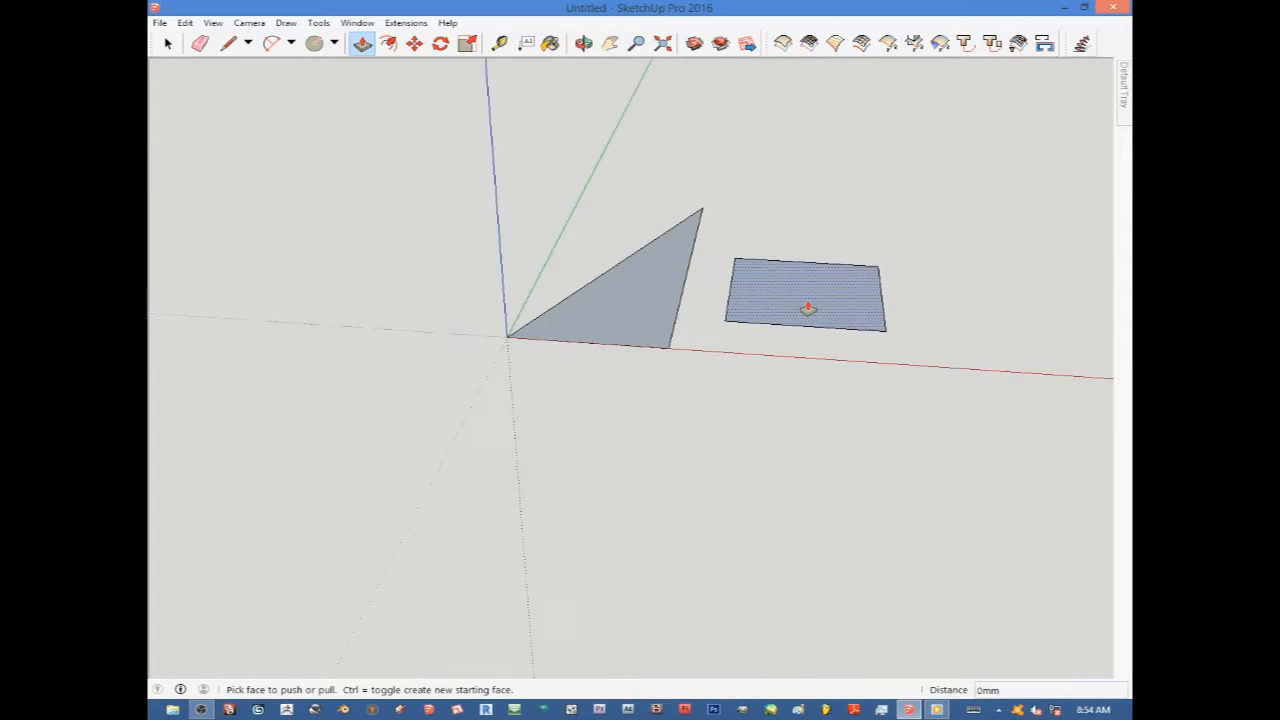
{"action": "middle_click_drag", "start_coordinate": [771, 269], "coordinate": [788, 320]}
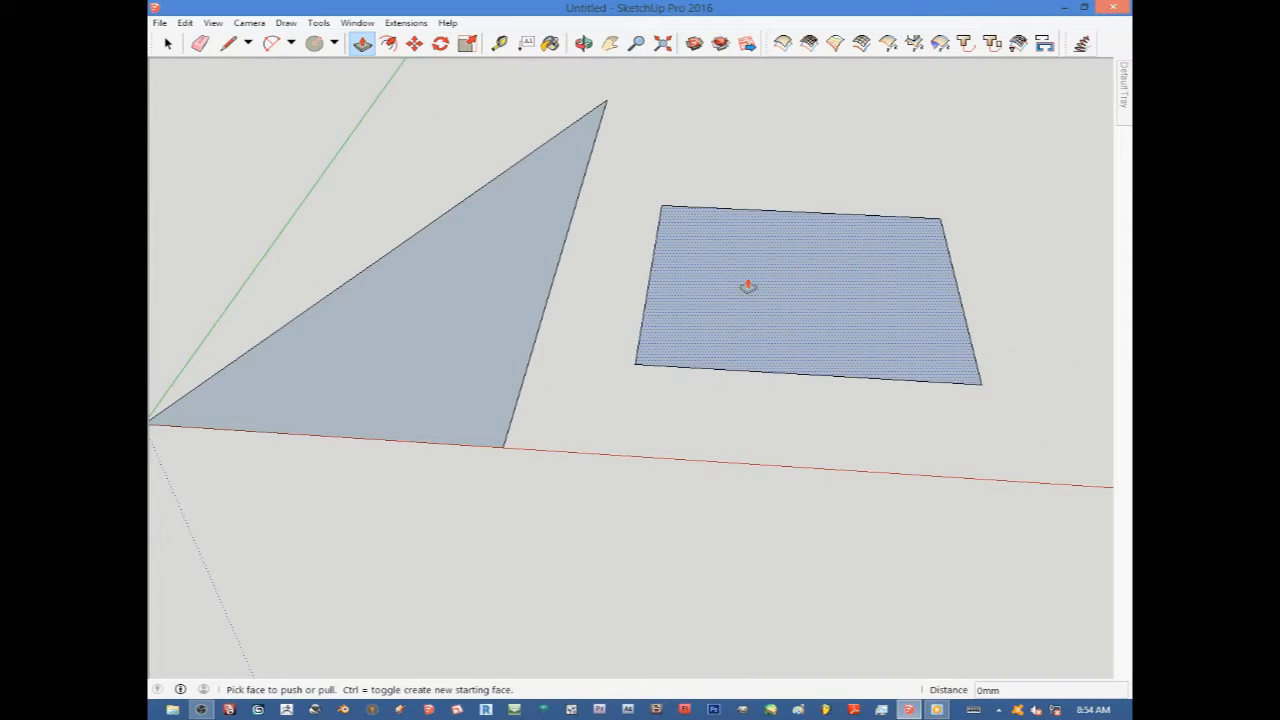
{"action": "scroll", "coordinate": [748, 277], "scroll_direction": "down", "scroll_amount": 2}
{"action": "left_click_drag", "start_coordinate": [787, 321], "coordinate": [782, 213]}
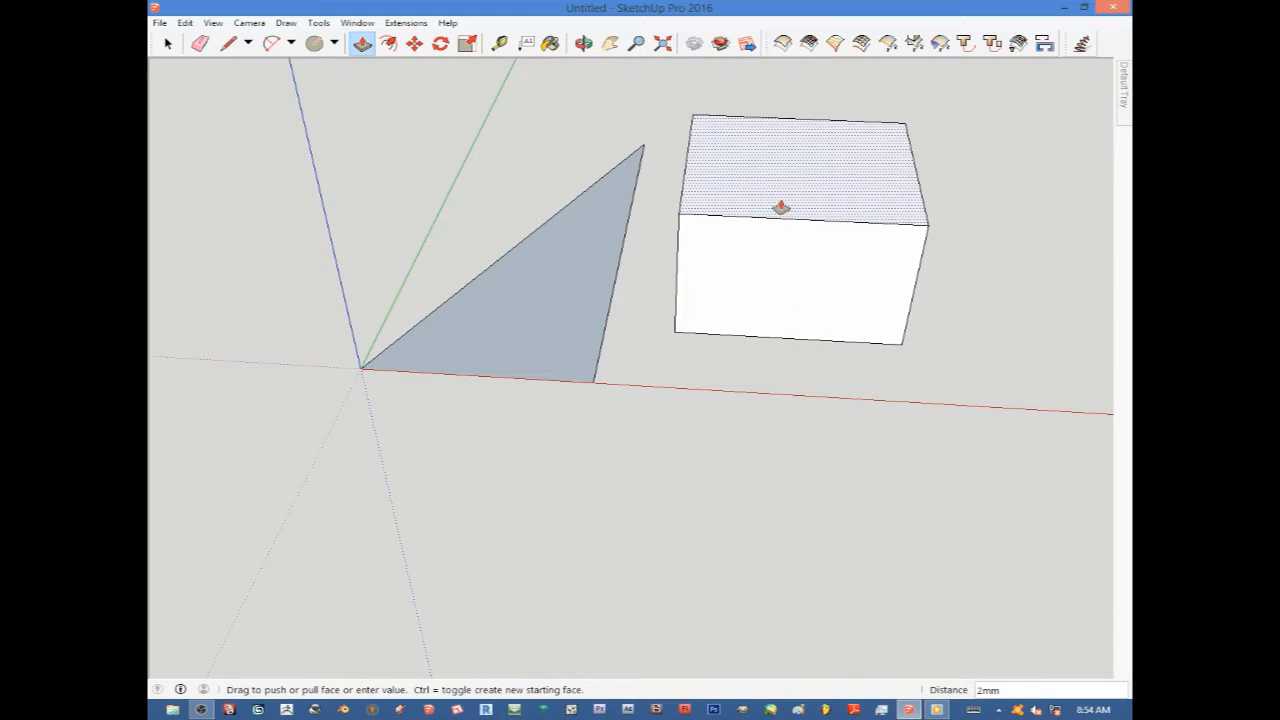
{"action": "left_click", "coordinate": [779, 186]}
Orbit and zoom around the box to examine it.
{"action": "scroll", "coordinate": [808, 248], "scroll_direction": "down", "scroll_amount": 4}
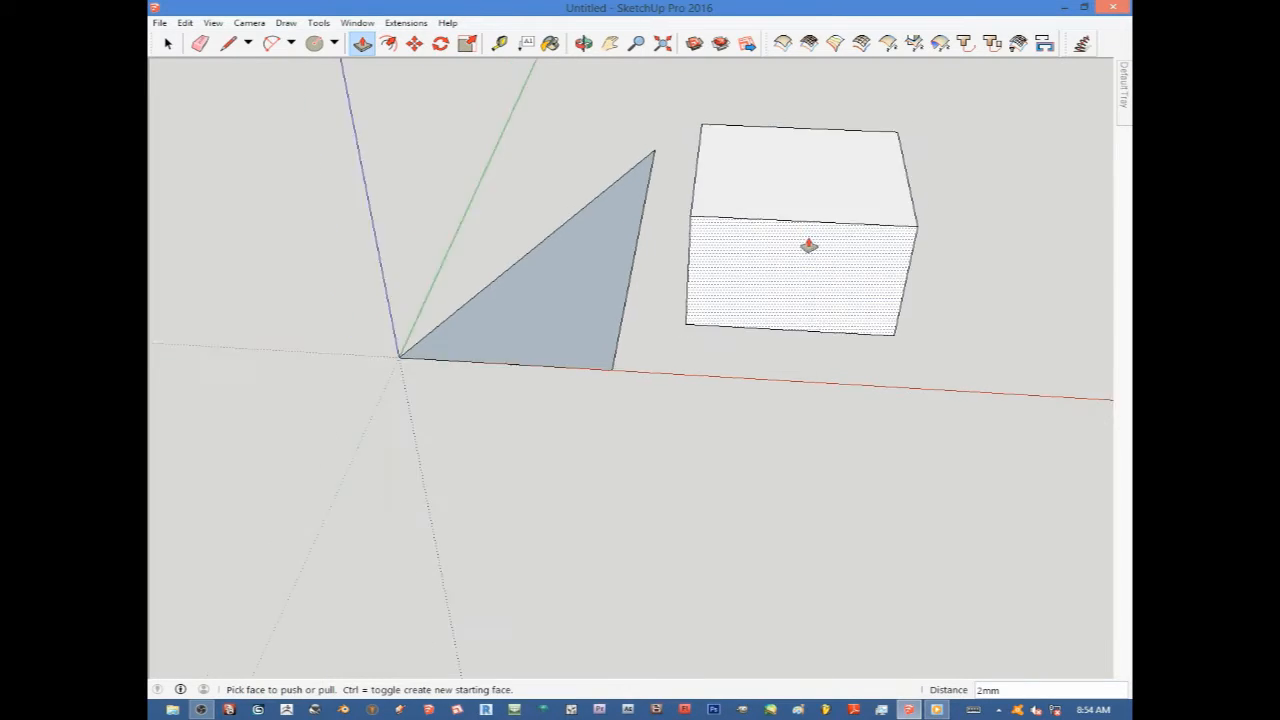
{"action": "middle_click_drag", "start_coordinate": [814, 254], "coordinate": [774, 260]}
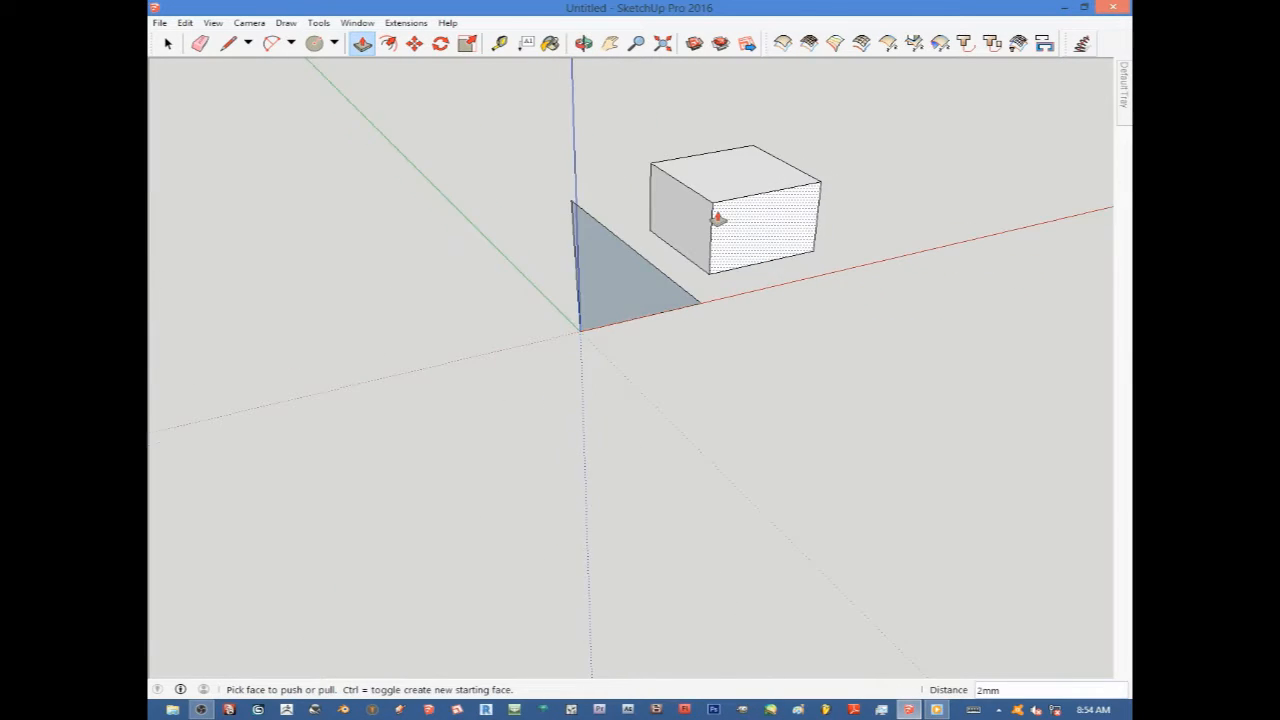
{"action": "scroll", "coordinate": [718, 220], "scroll_direction": "up", "scroll_amount": 4}
{"action": "mouse_move", "coordinate": [936, 272]}
{"action": "middle_mouse_down"}
{"action": "mouse_move", "coordinate": [690, 218]}
{"action": "mouse_move", "coordinate": [776, 260]}
{"action": "middle_mouse_up"}
{"action": "scroll", "coordinate": [774, 260], "scroll_direction": "down", "scroll_amount": 4}
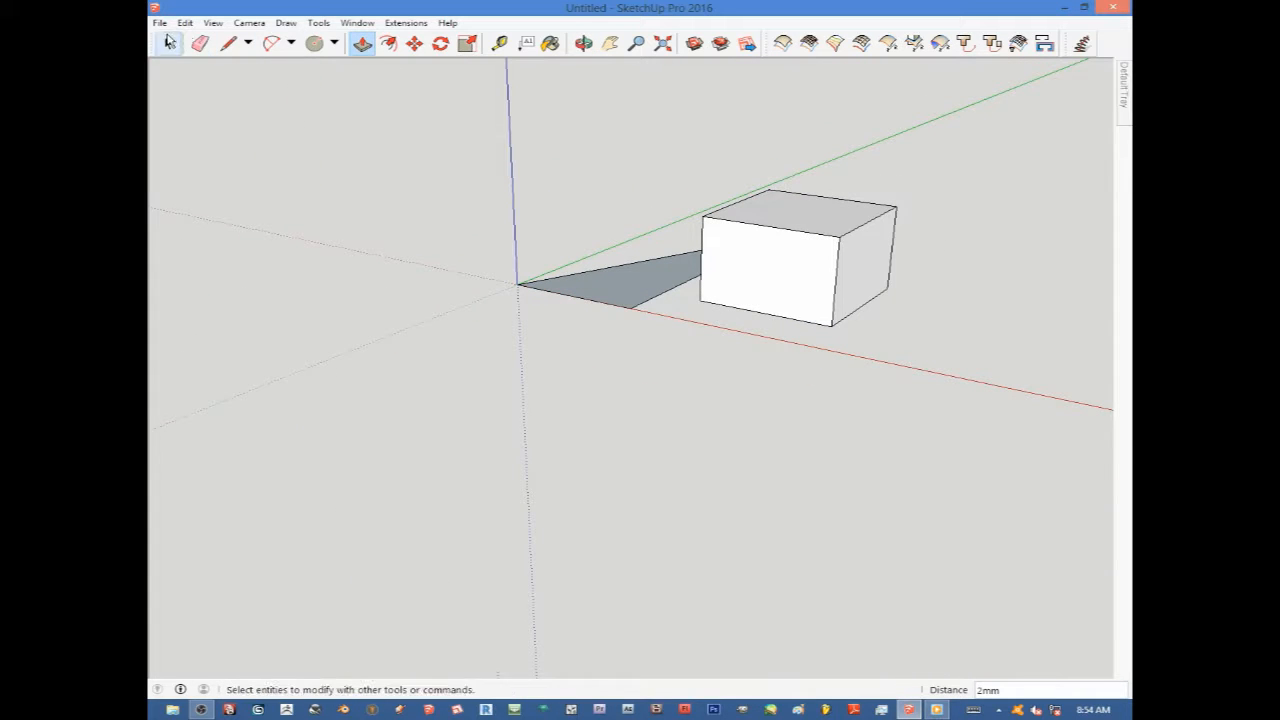
{"action": "left_click", "coordinate": [168, 43]}
{"action": "scroll", "coordinate": [706, 209], "scroll_direction": "up", "scroll_amount": 2}
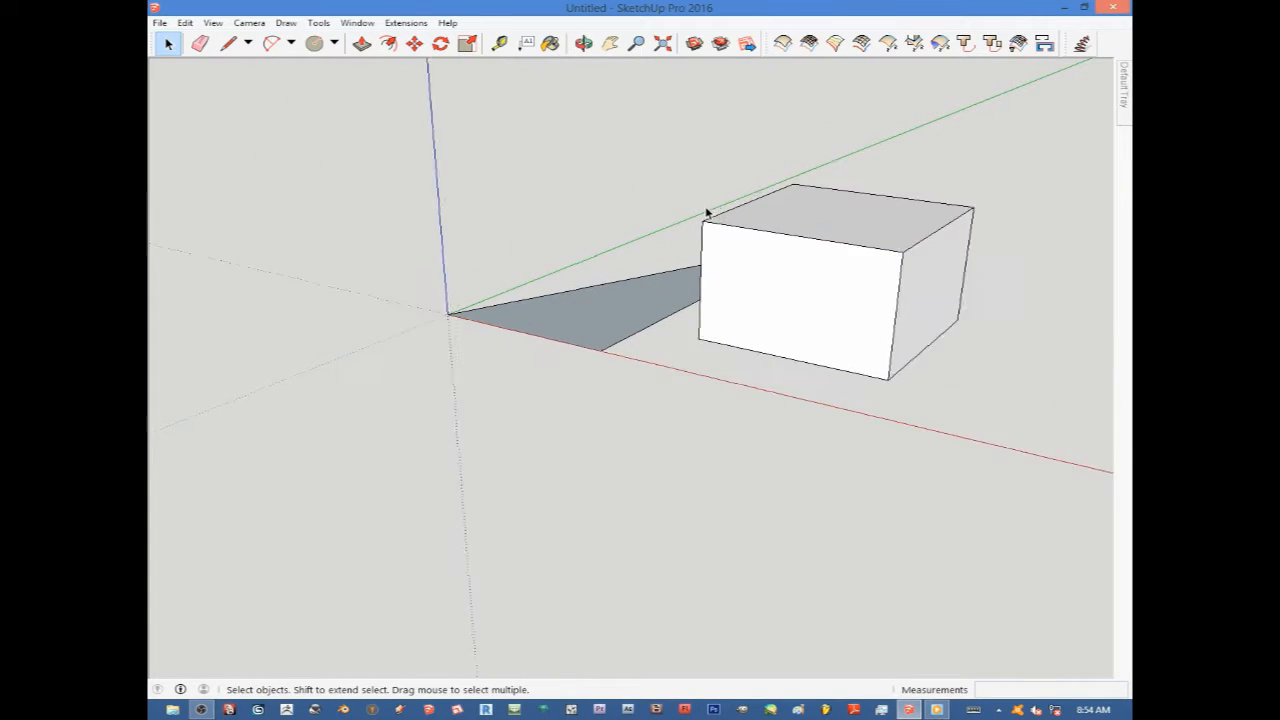
{"action": "middle_click_drag", "start_coordinate": [706, 209], "coordinate": [845, 230]}
Push/pull the triangular face upward into a prism.
{"action": "left_click", "coordinate": [361, 43]}
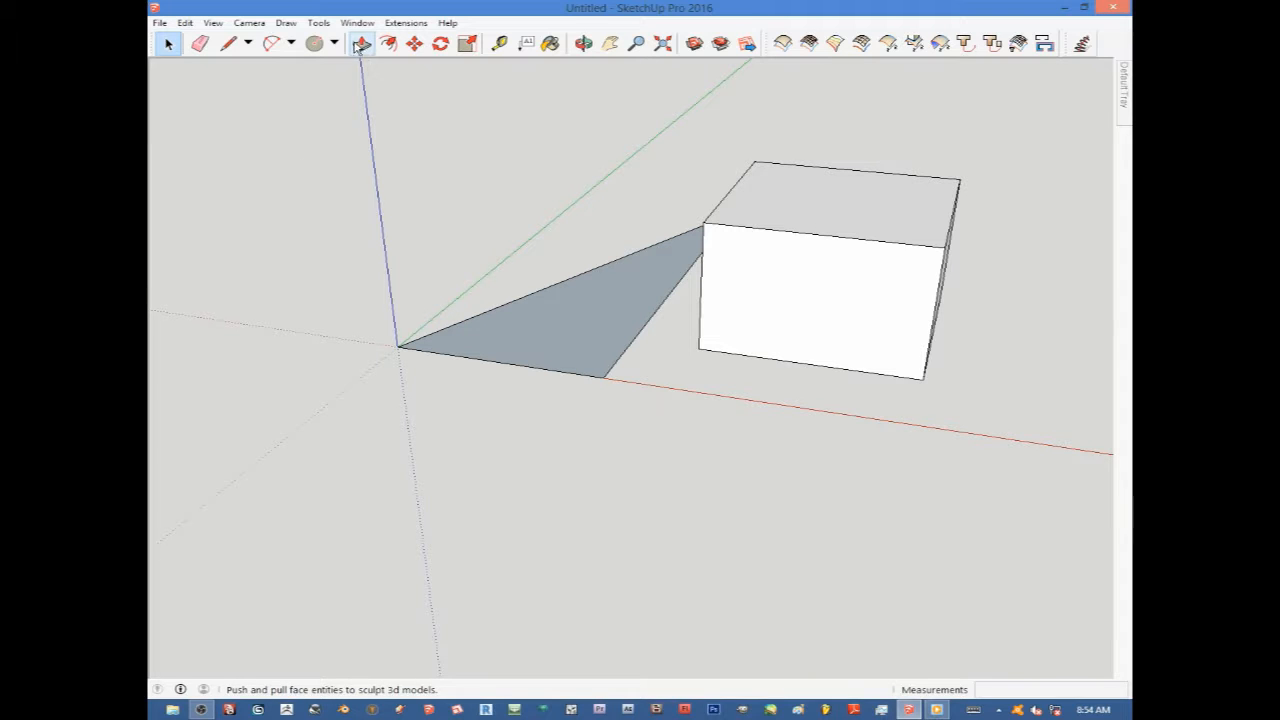
{"action": "left_click_drag", "start_coordinate": [543, 343], "coordinate": [486, 237]}
{"action": "scroll", "coordinate": [493, 240], "scroll_direction": "down", "scroll_amount": 1}
{"action": "scroll", "coordinate": [493, 240], "scroll_direction": "down", "scroll_amount": 1}
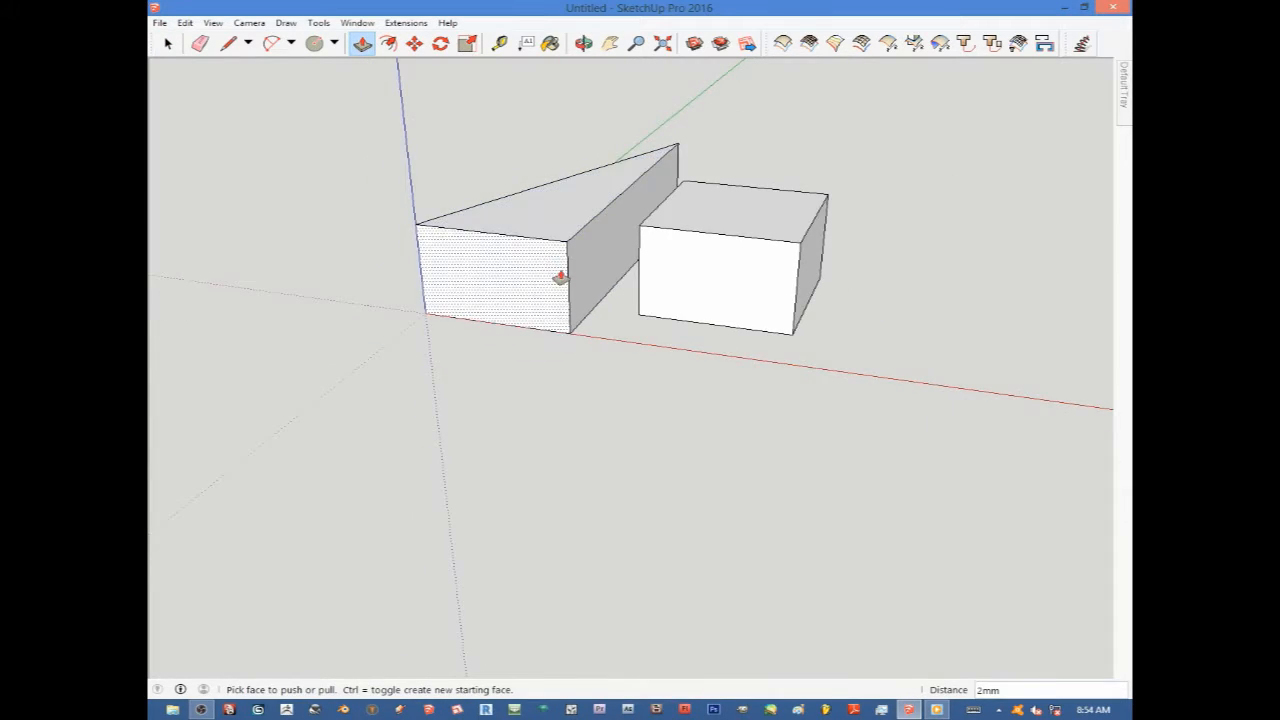
{"action": "scroll", "coordinate": [675, 248], "scroll_direction": "up", "scroll_amount": 2}
{"action": "middle_click_drag", "start_coordinate": [689, 254], "coordinate": [720, 317]}
{"action": "scroll", "coordinate": [695, 276], "scroll_direction": "down", "scroll_amount": 3}
{"action": "middle_click_drag", "start_coordinate": [695, 276], "coordinate": [854, 251]}
{"action": "middle_click_drag", "start_coordinate": [711, 260], "coordinate": [640, 289]}
{"action": "middle_click_drag", "start_coordinate": [771, 291], "coordinate": [714, 297]}
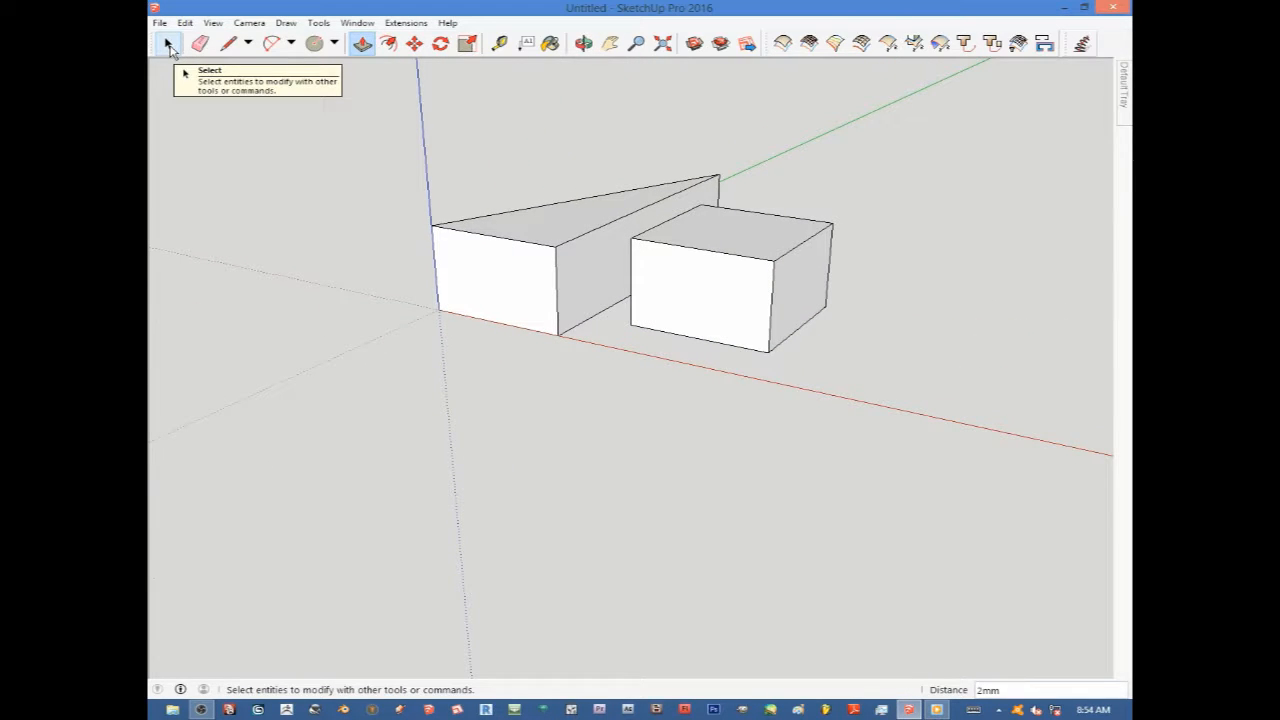
Select individual faces of the box and the prism one at a time with the Select tool.
{"action": "left_click", "coordinate": [166, 46]}
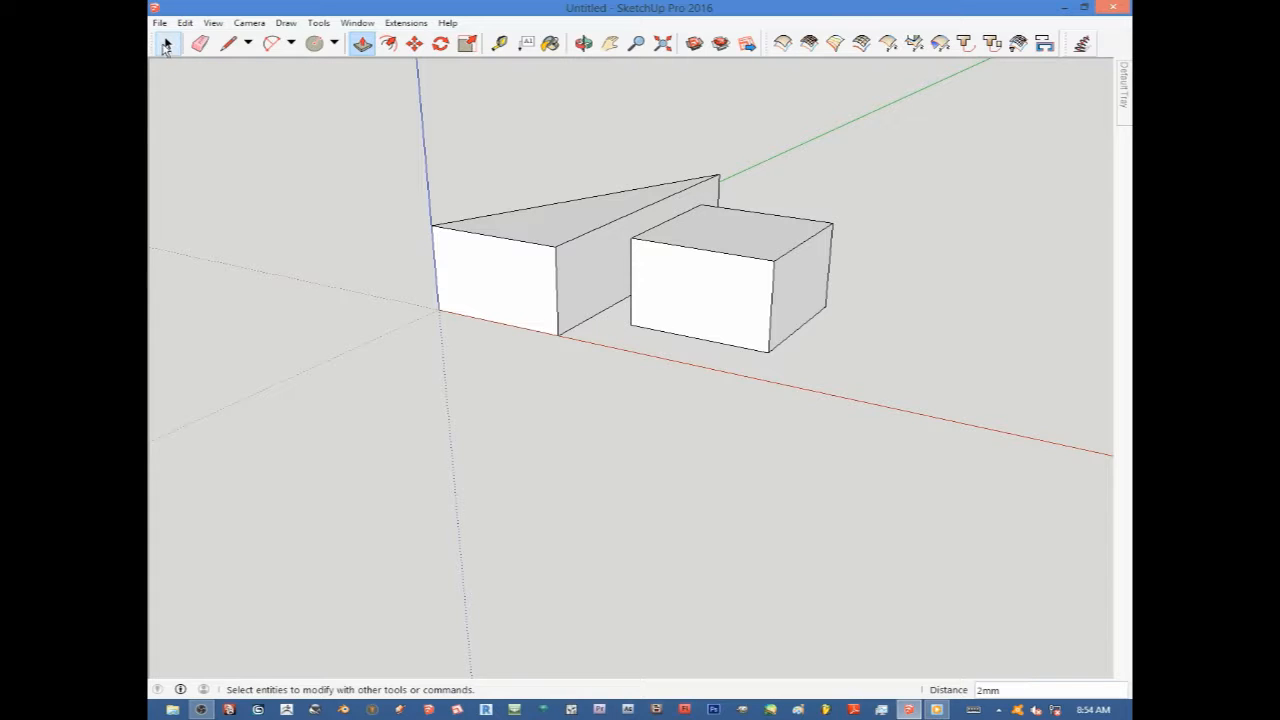
{"action": "left_click", "coordinate": [168, 46]}
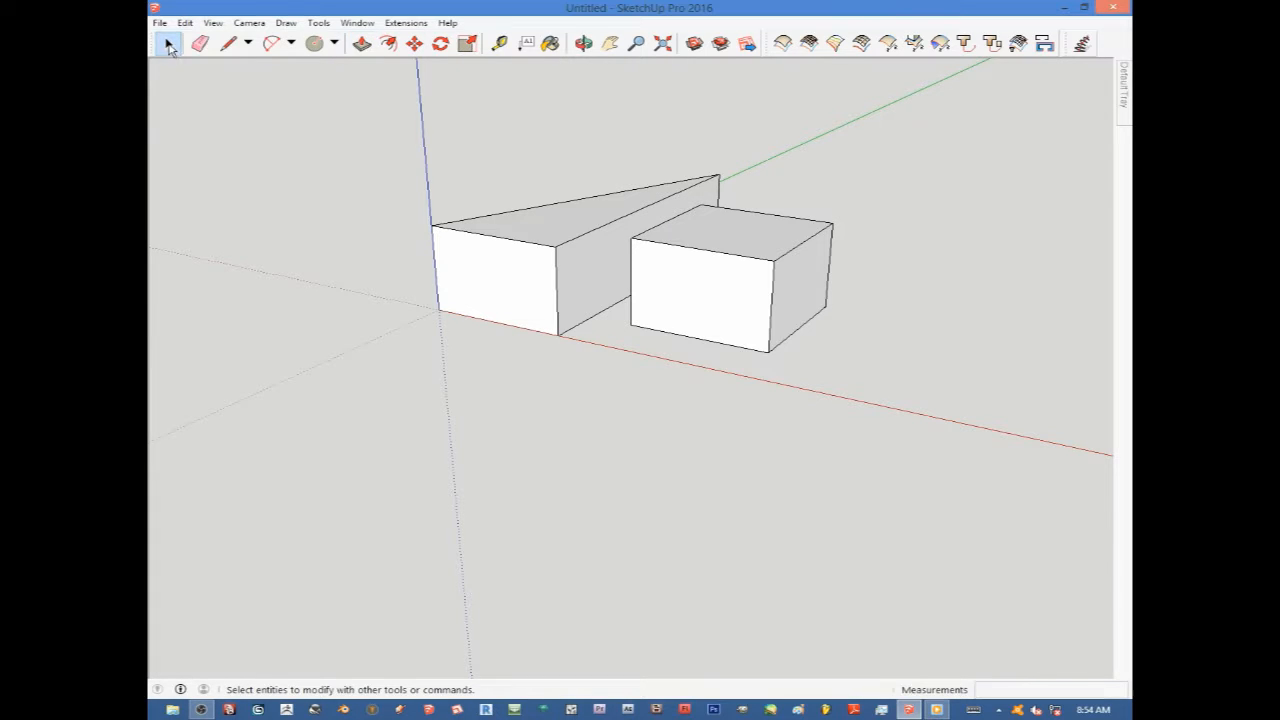
{"action": "left_click", "coordinate": [730, 289]}
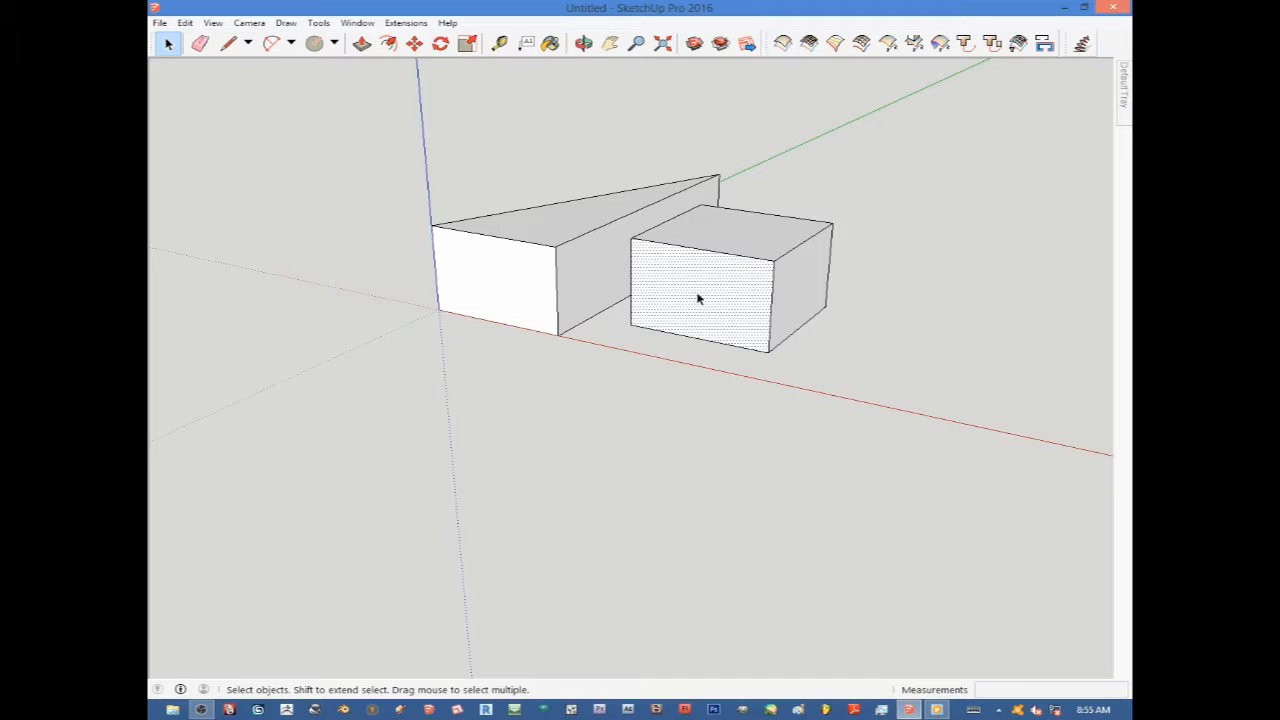
{"action": "left_click", "coordinate": [525, 286]}
{"action": "left_click", "coordinate": [610, 282]}
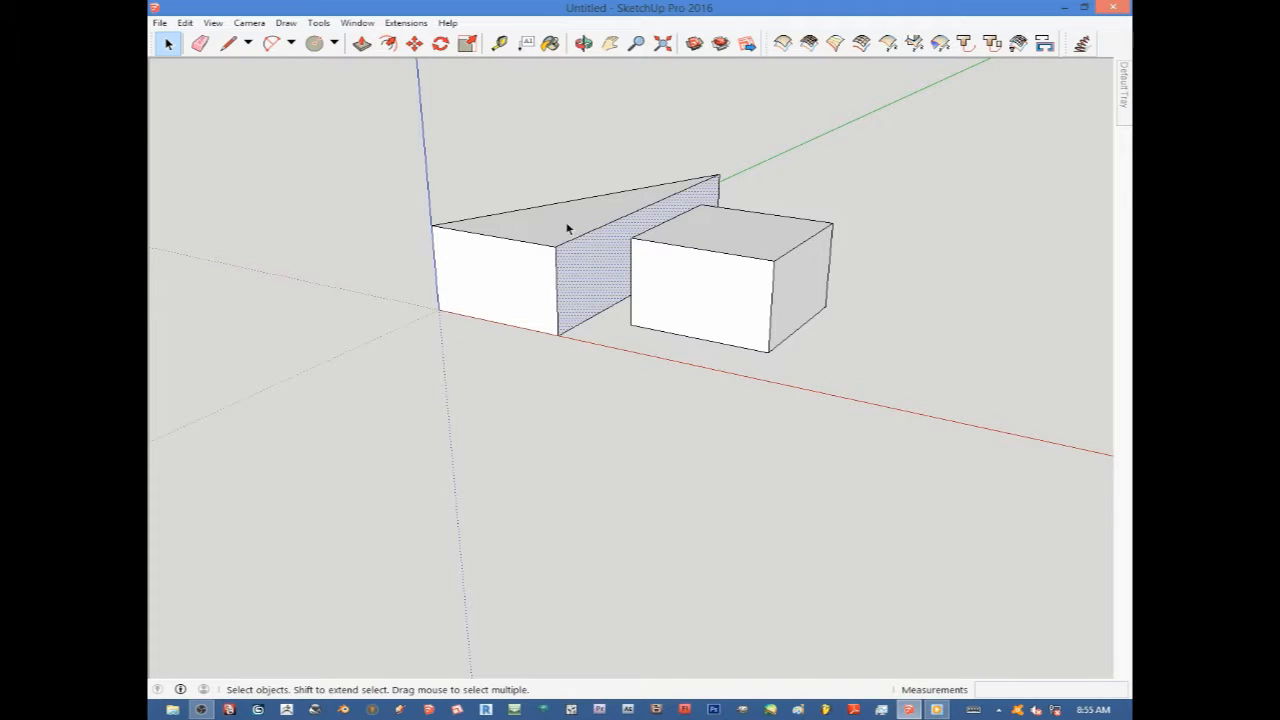
{"action": "left_click", "coordinate": [620, 206]}
{"action": "left_click", "coordinate": [717, 238]}
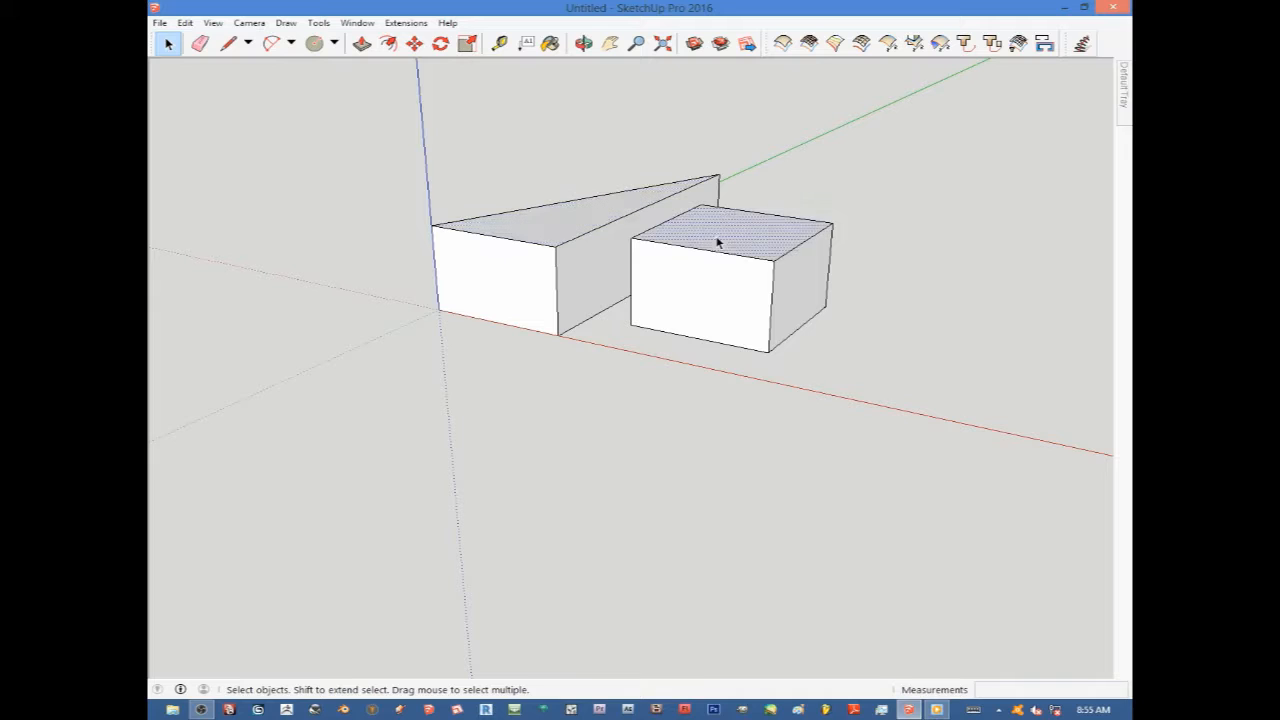
{"action": "left_click", "coordinate": [691, 306]}
{"action": "left_click", "coordinate": [547, 292]}
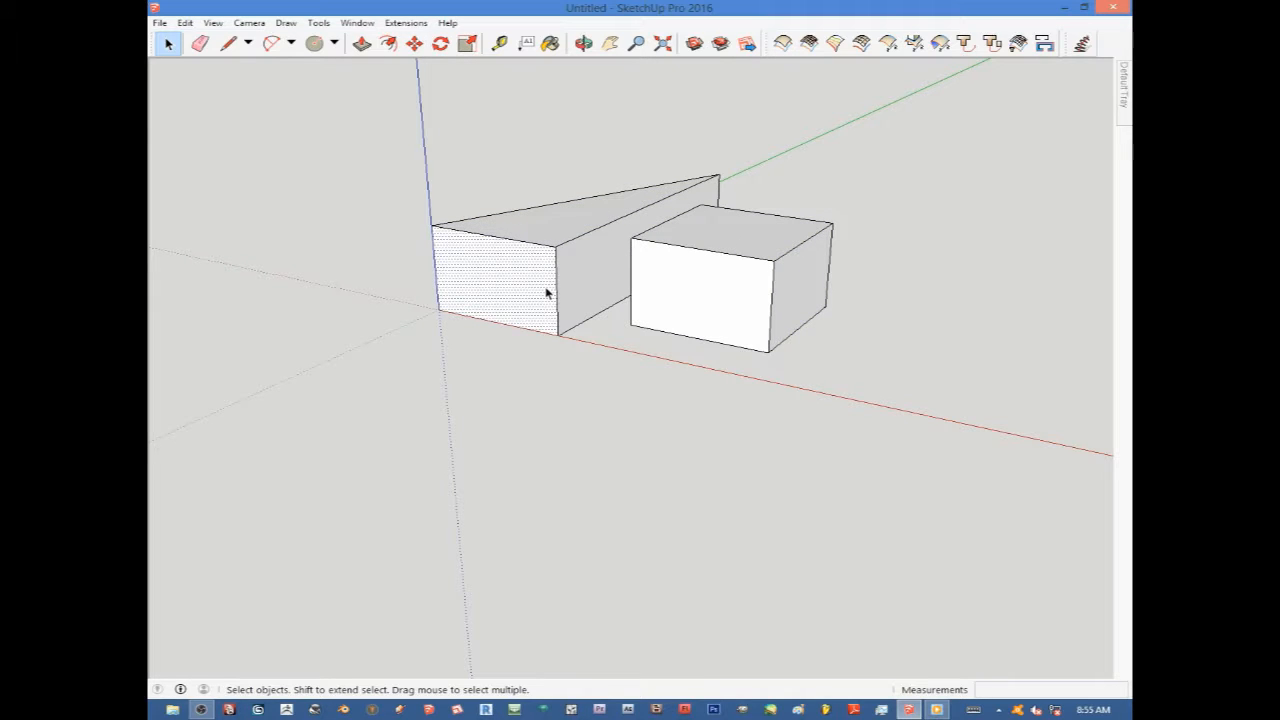
{"action": "left_click", "coordinate": [719, 308]}
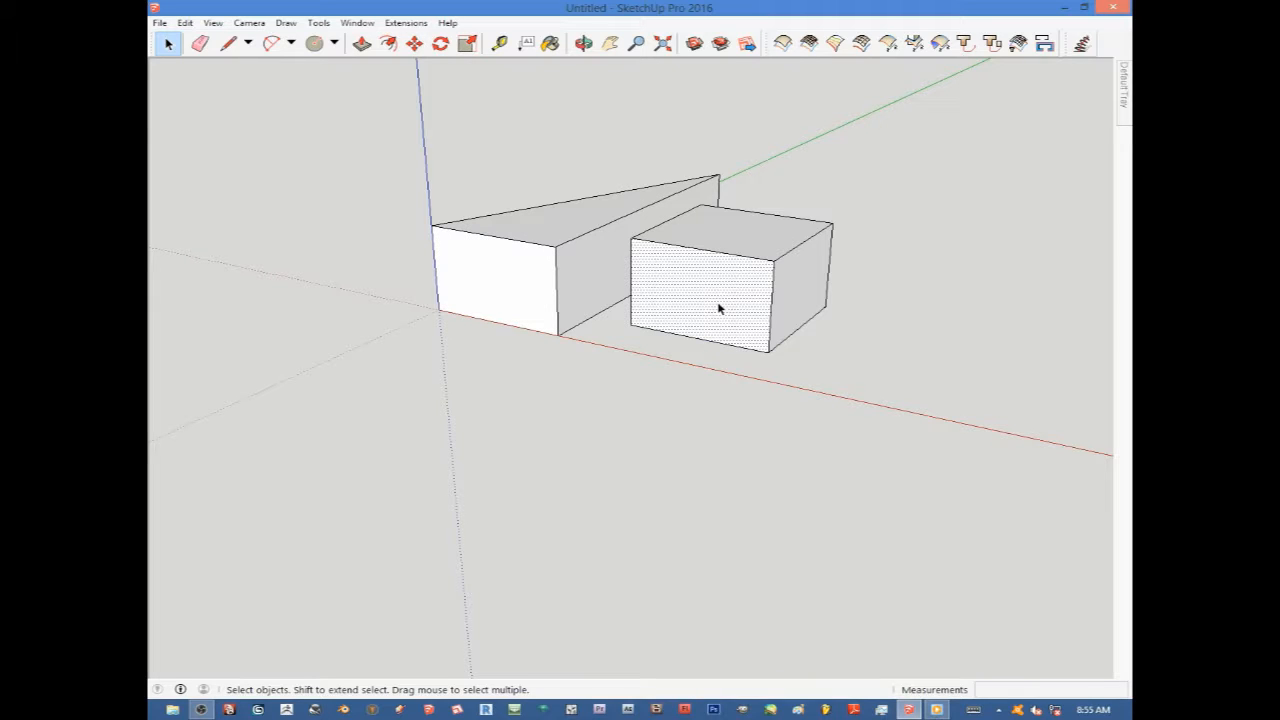
Zoom in and out on the box's front face to examine it.
{"action": "scroll", "coordinate": [670, 288], "scroll_direction": "up", "scroll_amount": 6}
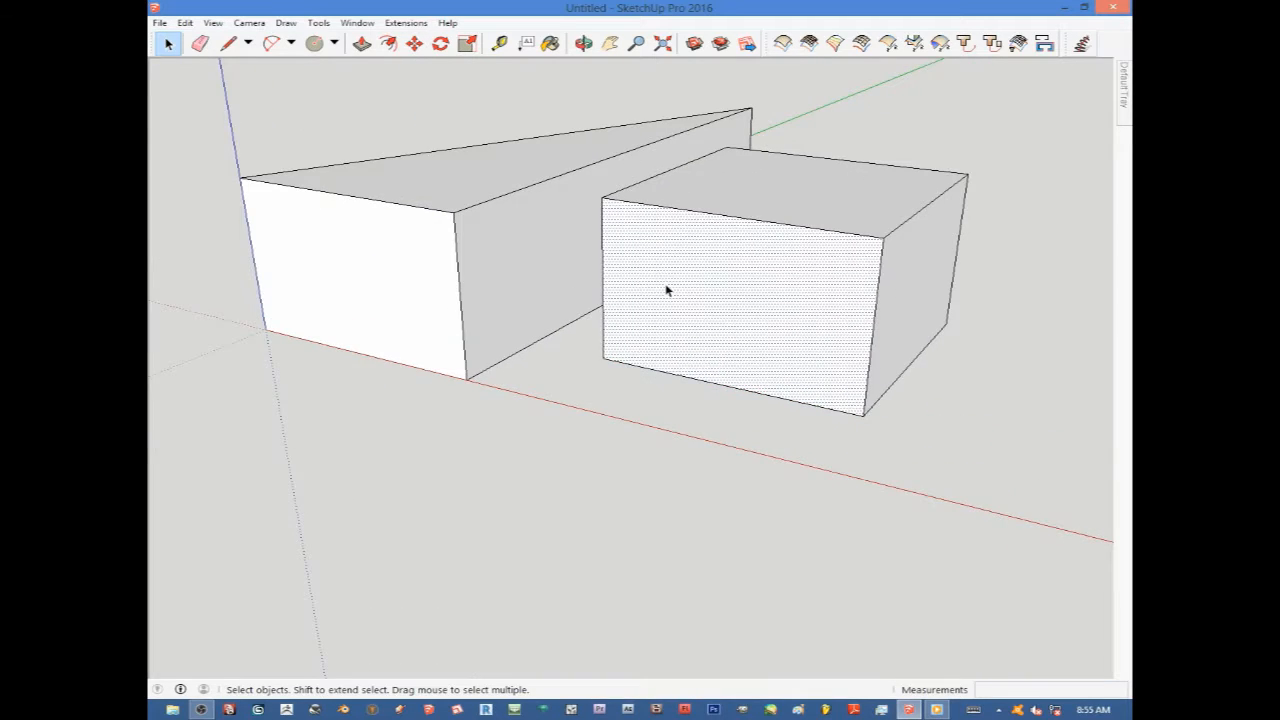
{"action": "scroll", "coordinate": [707, 287], "scroll_direction": "down", "scroll_amount": 1}
{"action": "scroll", "coordinate": [789, 258], "scroll_direction": "up", "scroll_amount": 1}
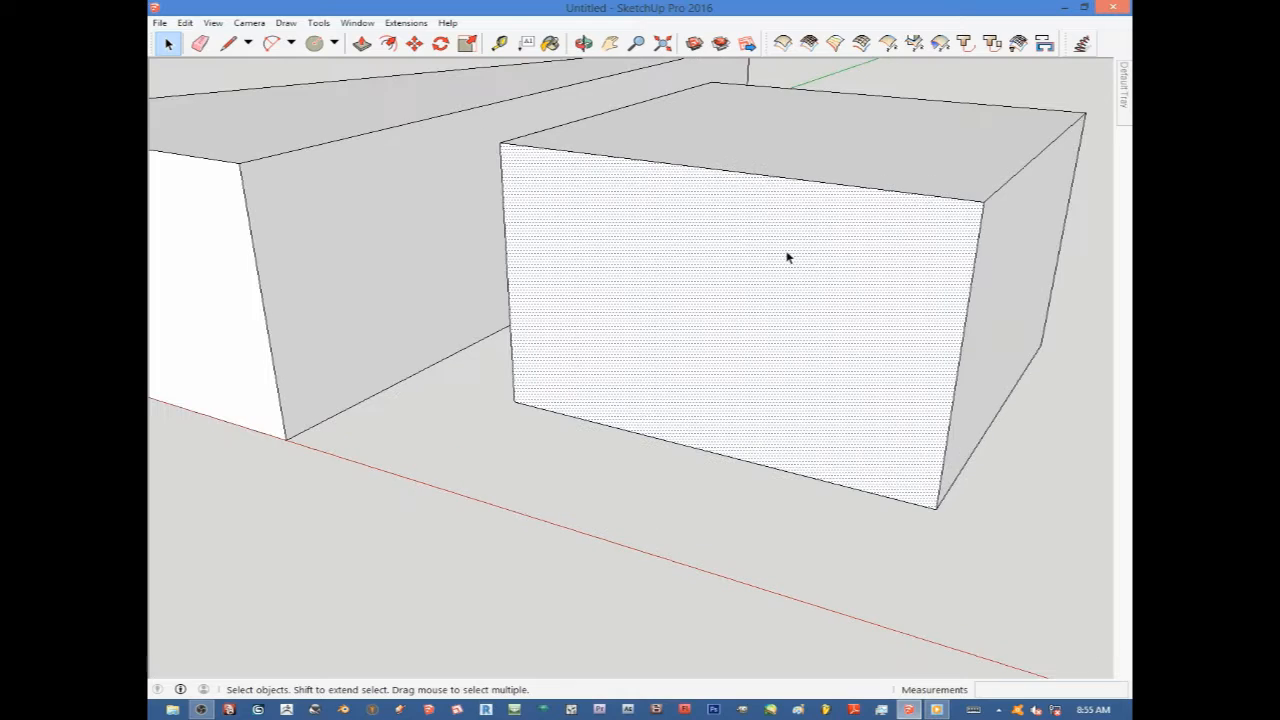
{"action": "scroll", "coordinate": [768, 271], "scroll_direction": "down", "scroll_amount": 1}
{"action": "scroll", "coordinate": [774, 277], "scroll_direction": "up", "scroll_amount": 2}
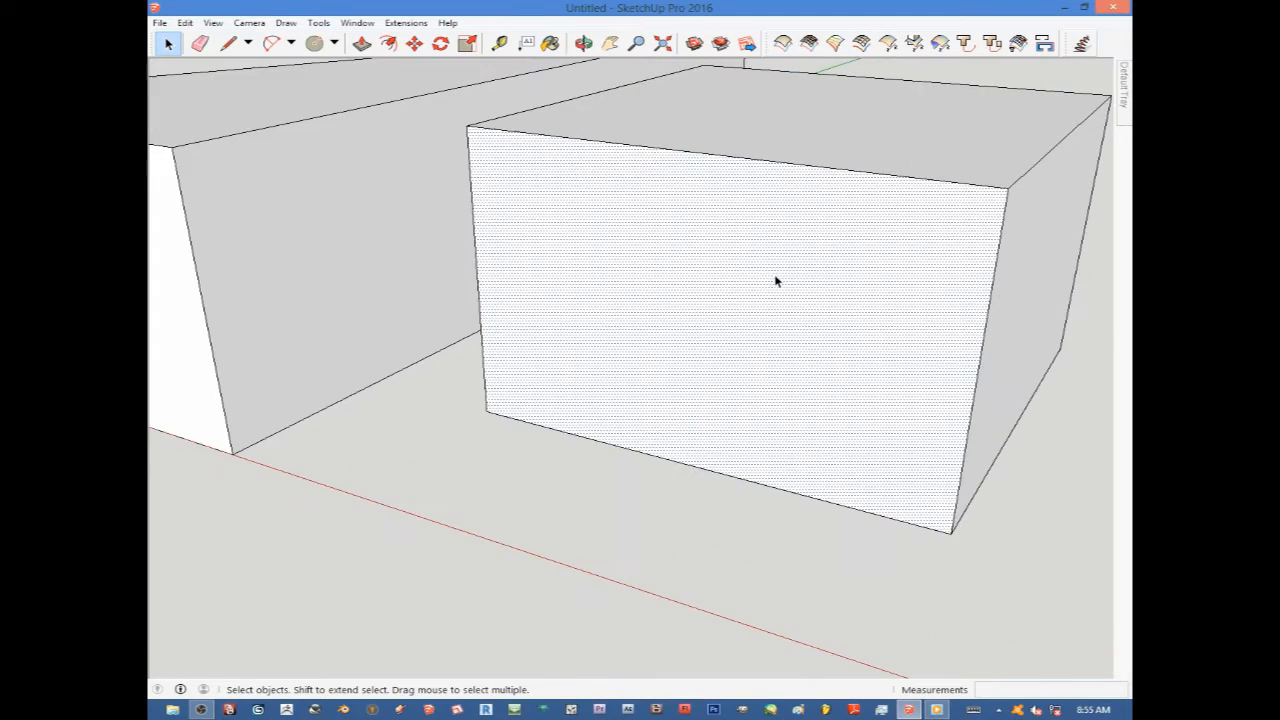
{"action": "scroll", "coordinate": [774, 279], "scroll_direction": "down", "scroll_amount": 1}
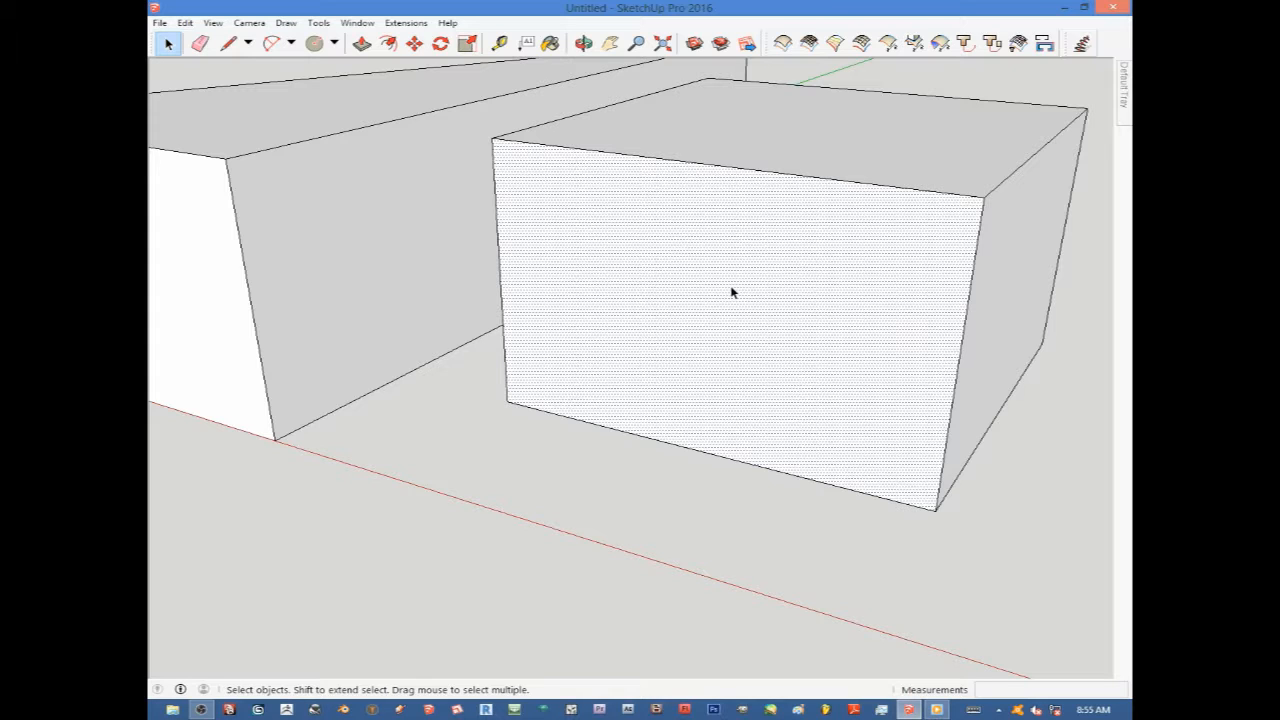
Select the box's front face by itself, clearing the selection before and after.
{"action": "left_click", "coordinate": [496, 565]}
{"action": "left_click", "coordinate": [716, 330]}
{"action": "left_click", "coordinate": [620, 514]}
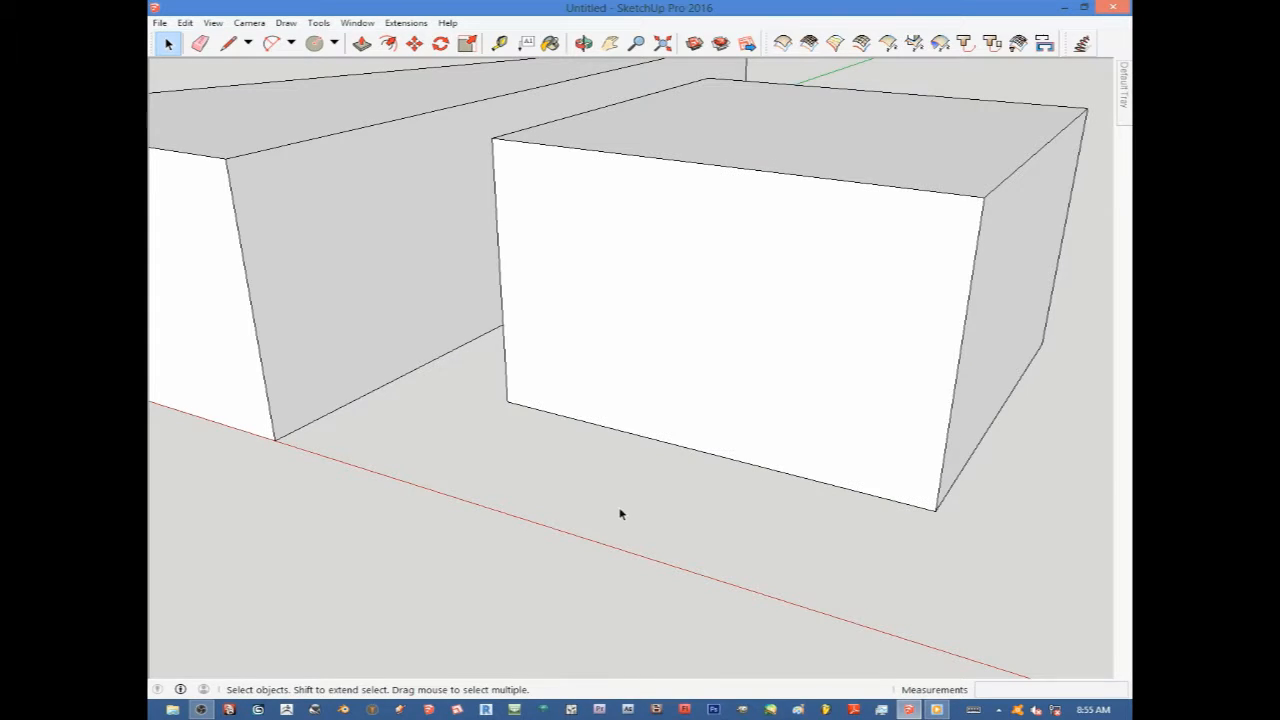
{"action": "left_click", "coordinate": [716, 310]}
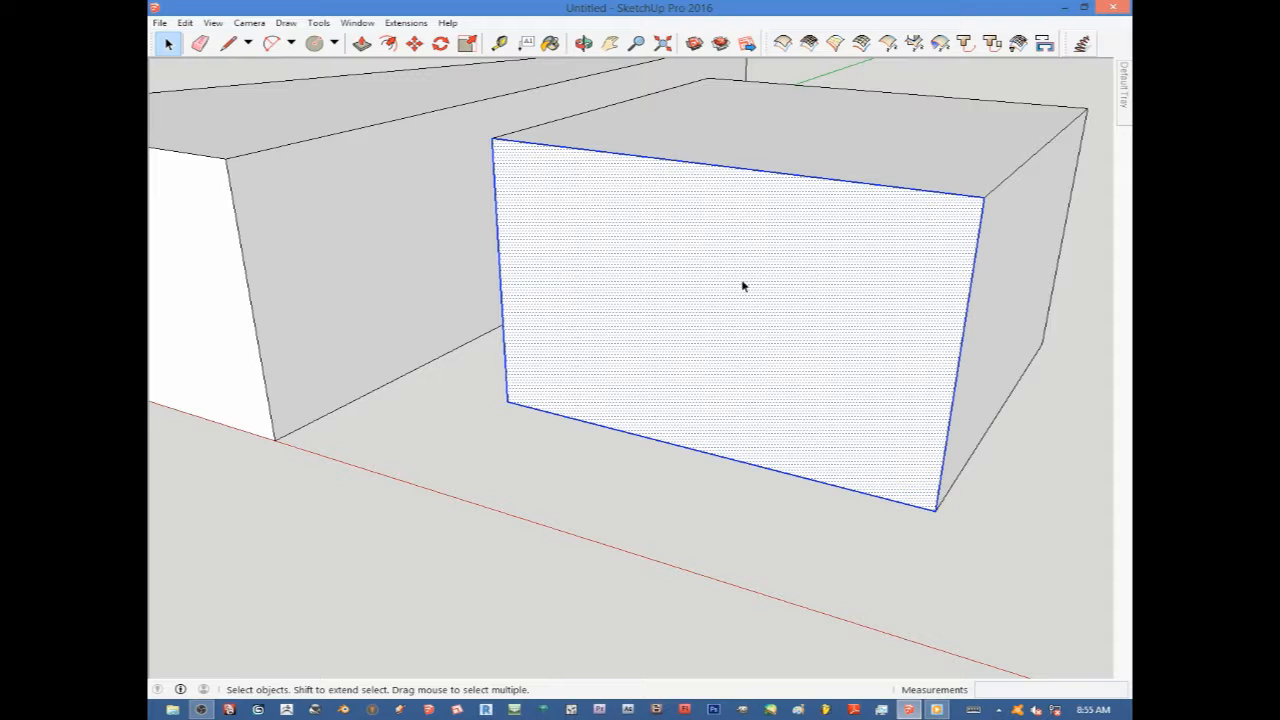
{"action": "scroll", "coordinate": [741, 286], "scroll_direction": "down", "scroll_amount": 5}
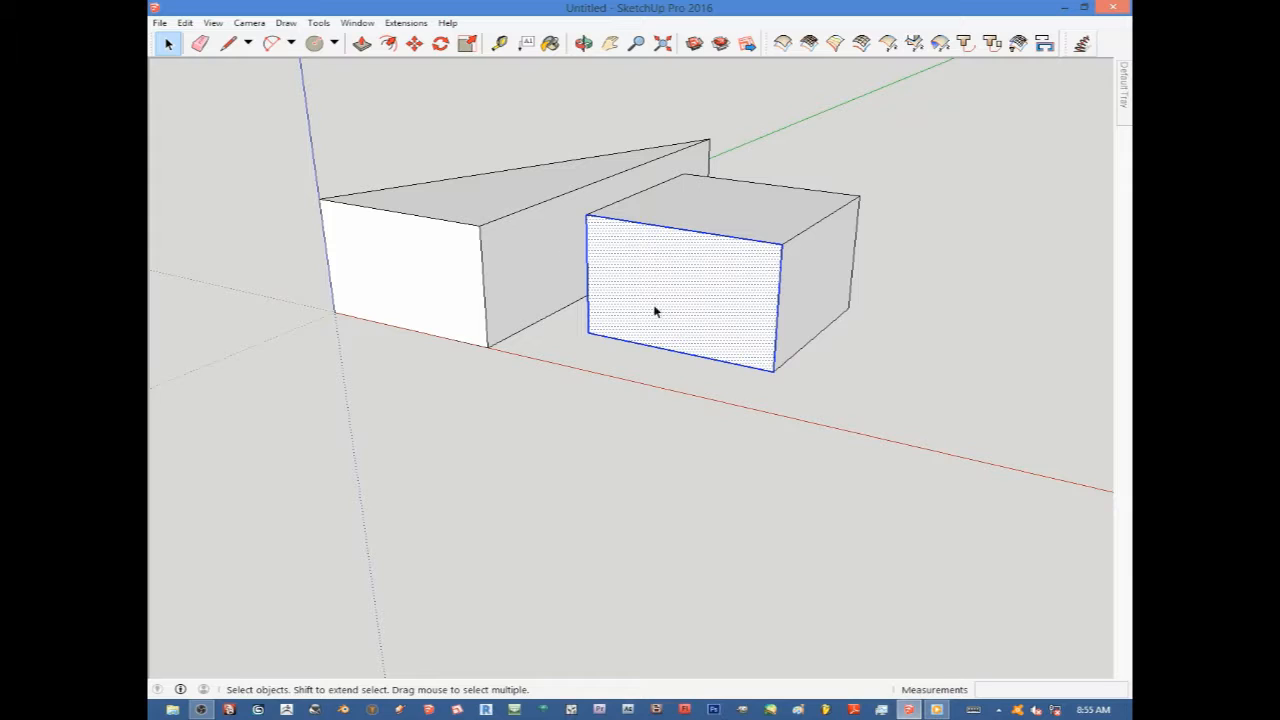
{"action": "left_click", "coordinate": [714, 412]}
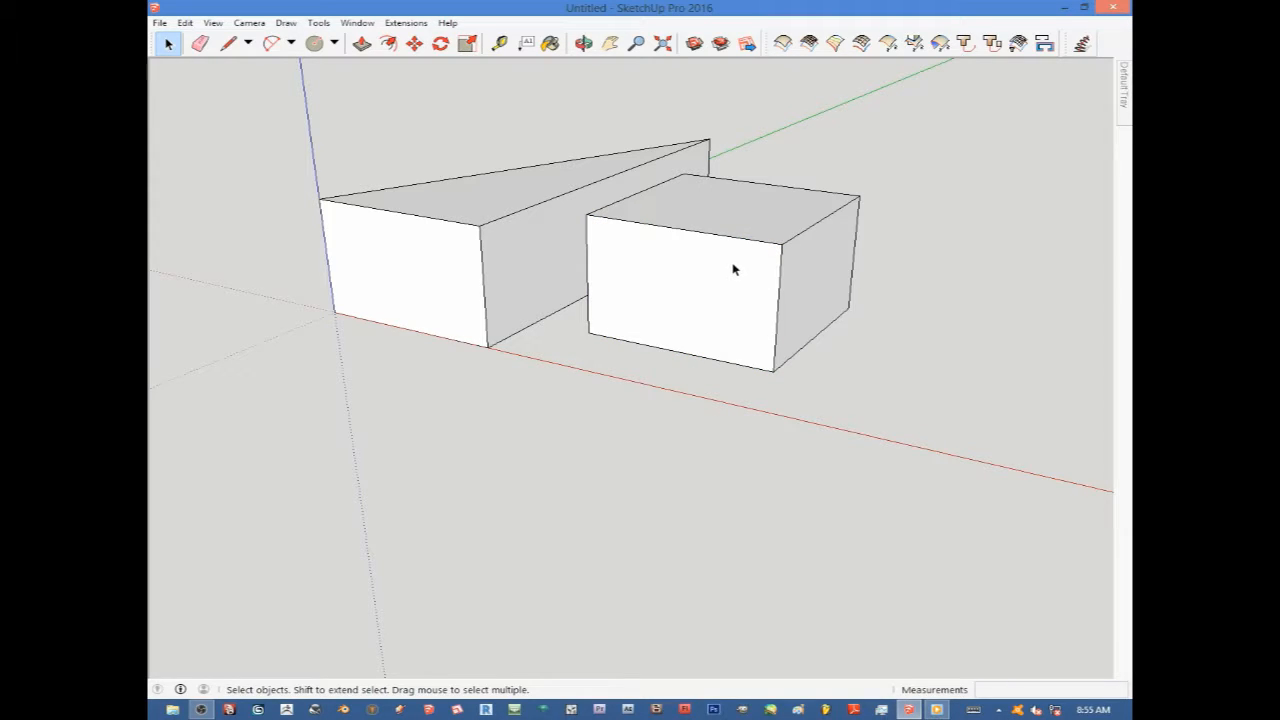
Select the entire triangular prism and erase it.
{"action": "scroll", "coordinate": [733, 264], "scroll_direction": "up", "scroll_amount": 2}
{"action": "scroll", "coordinate": [738, 264], "scroll_direction": "down", "scroll_amount": 4}
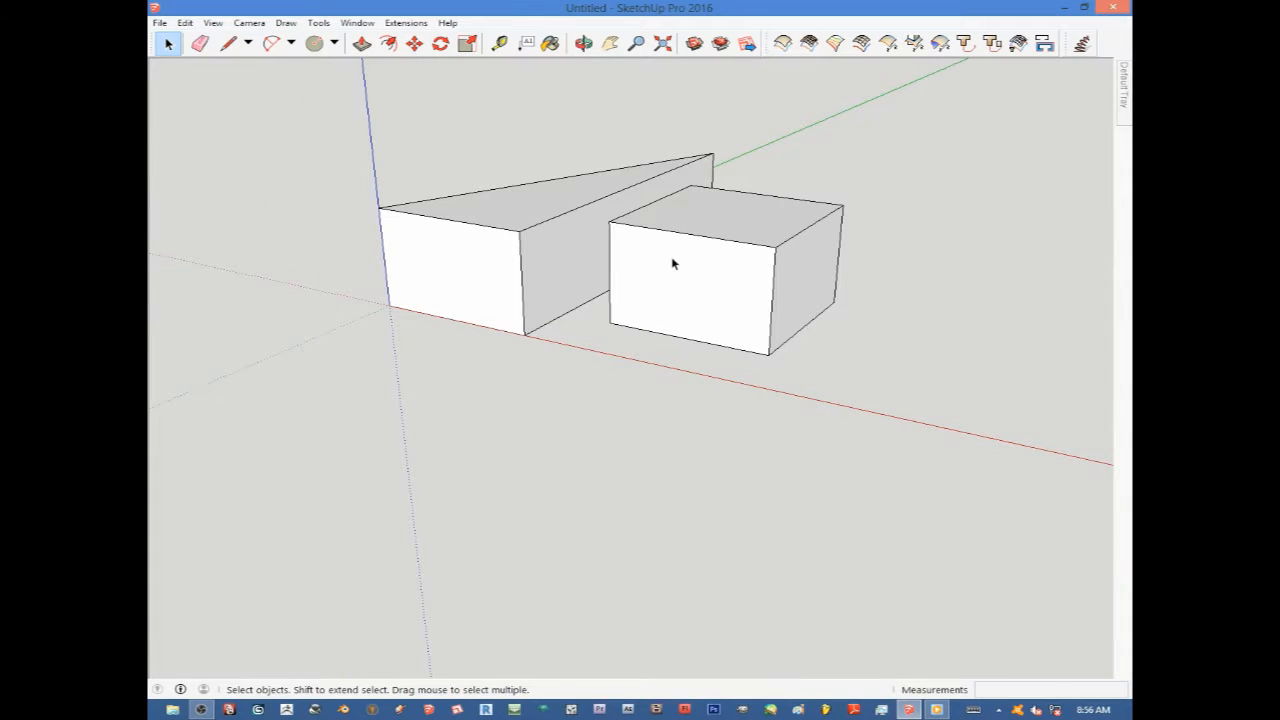
{"action": "middle_click_drag", "start_coordinate": [671, 264], "coordinate": [750, 270]}
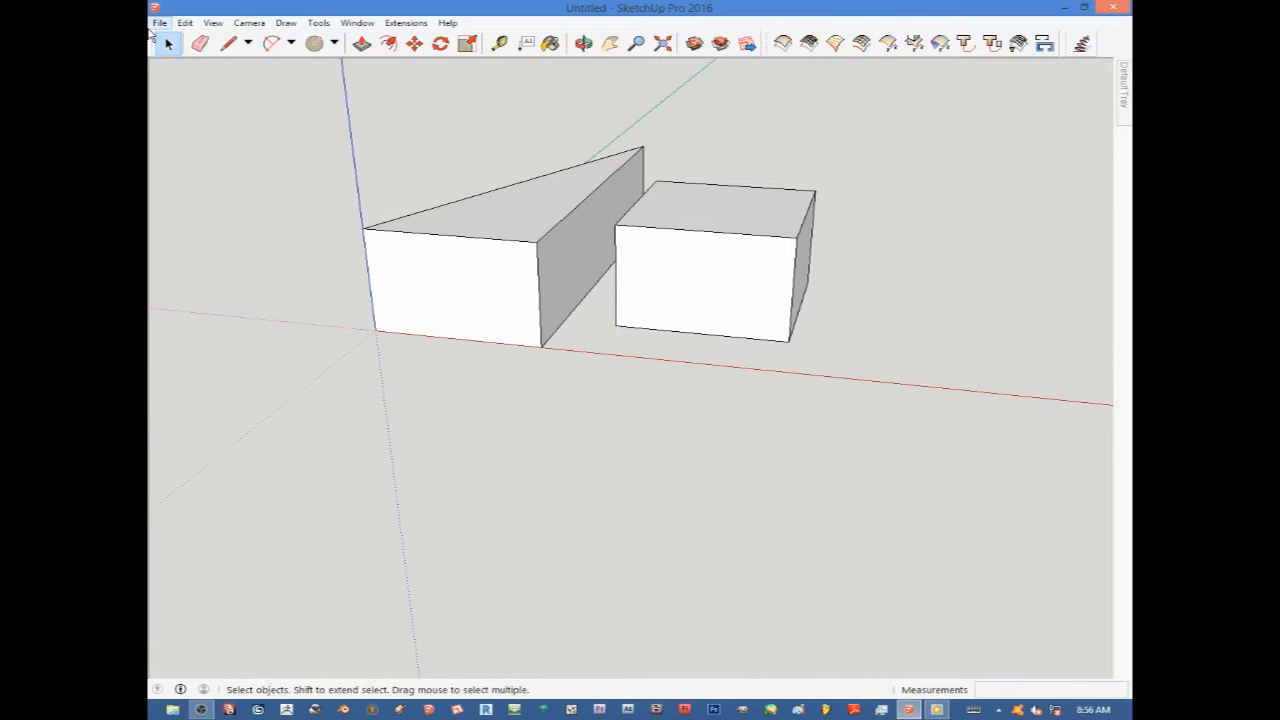
{"action": "left_click", "coordinate": [168, 45]}
{"action": "triple_click", "coordinate": [414, 277]}
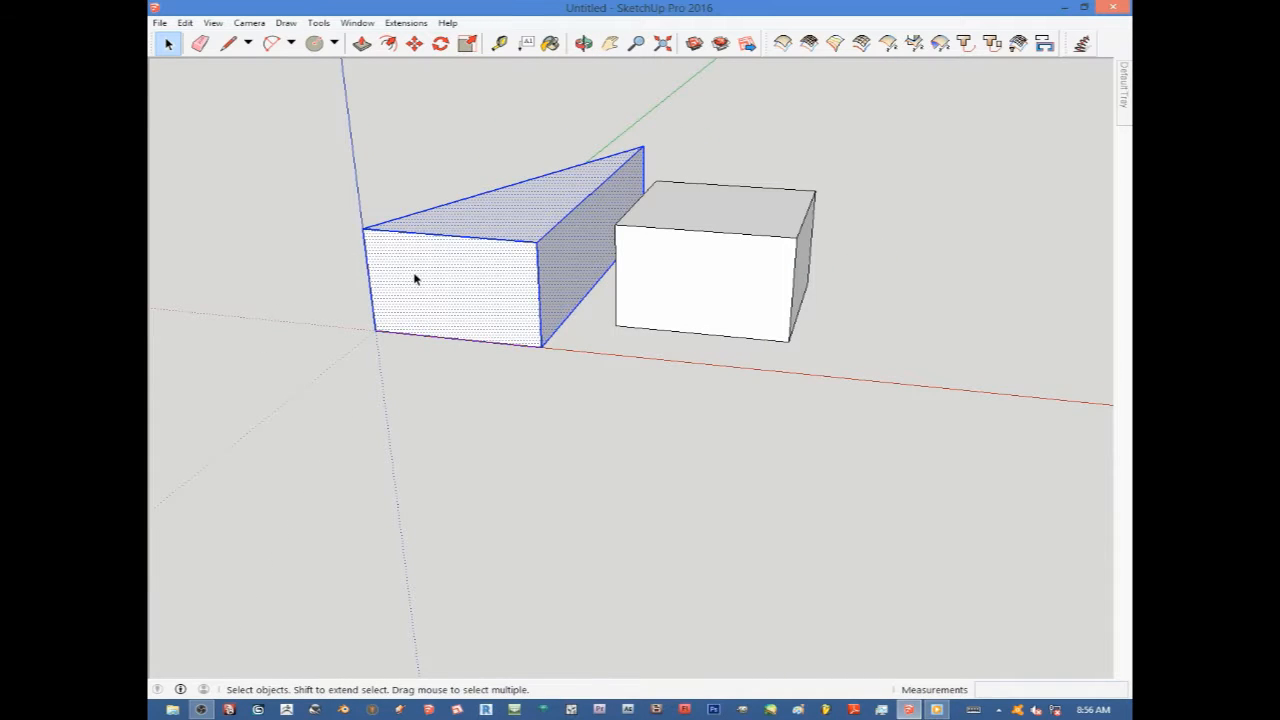
{"action": "right_click", "coordinate": [422, 278]}
{"action": "left_click", "coordinate": [451, 298]}
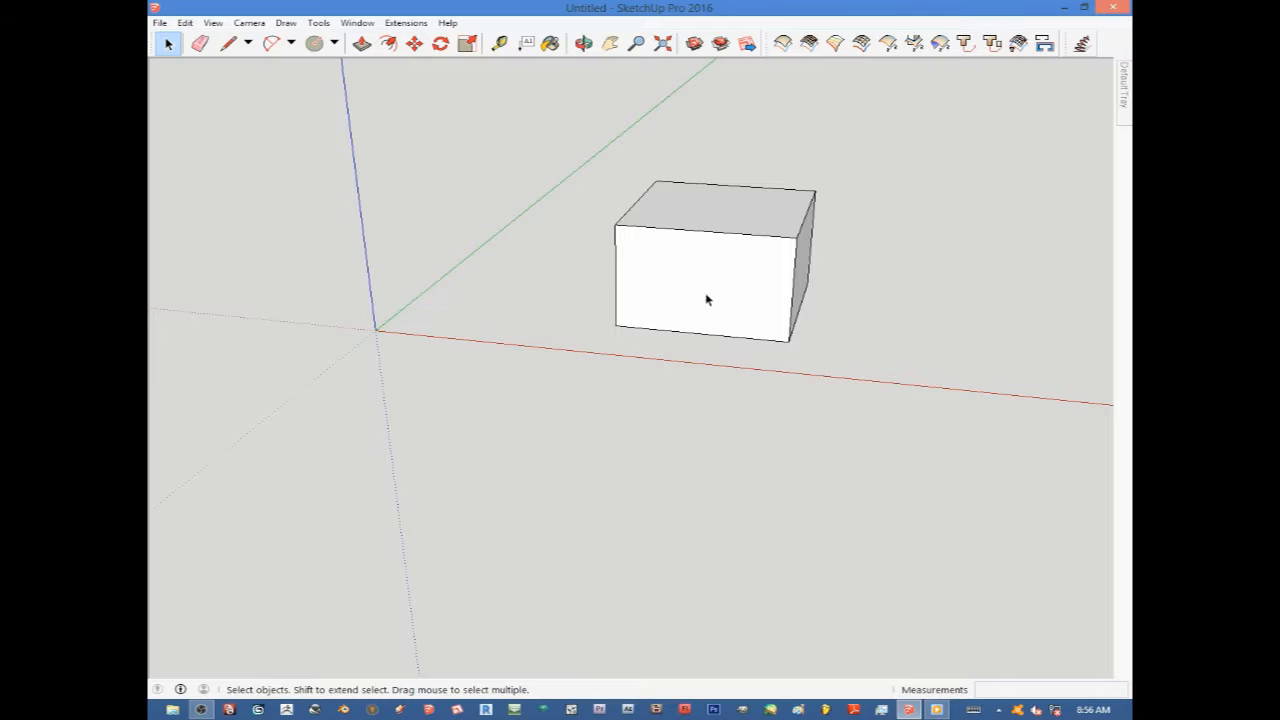
Practise selecting the whole box versus only its front face, clearing the selection between attempts.
{"action": "middle_click_drag", "start_coordinate": [706, 297], "coordinate": [545, 229]}
{"action": "scroll", "coordinate": [673, 270], "scroll_direction": "up", "scroll_amount": 4}
{"action": "scroll", "coordinate": [728, 269], "scroll_direction": "down", "scroll_amount": 4}
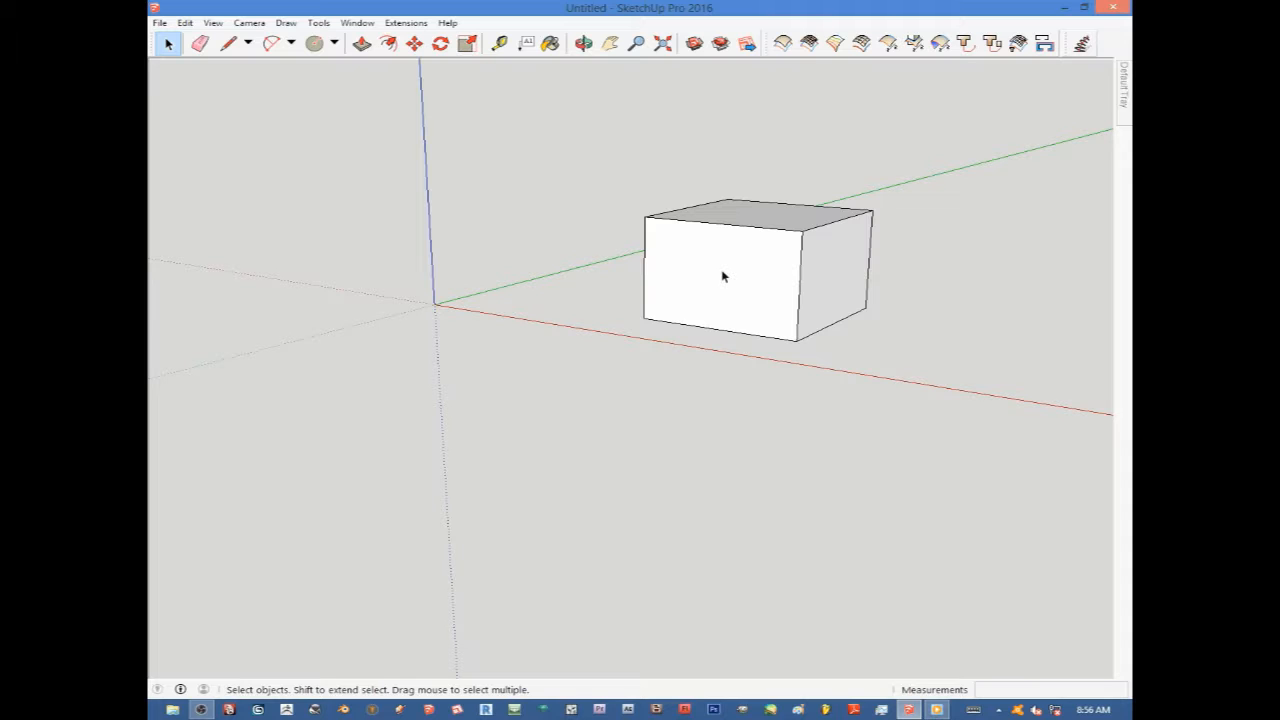
{"action": "triple_click", "coordinate": [724, 276]}
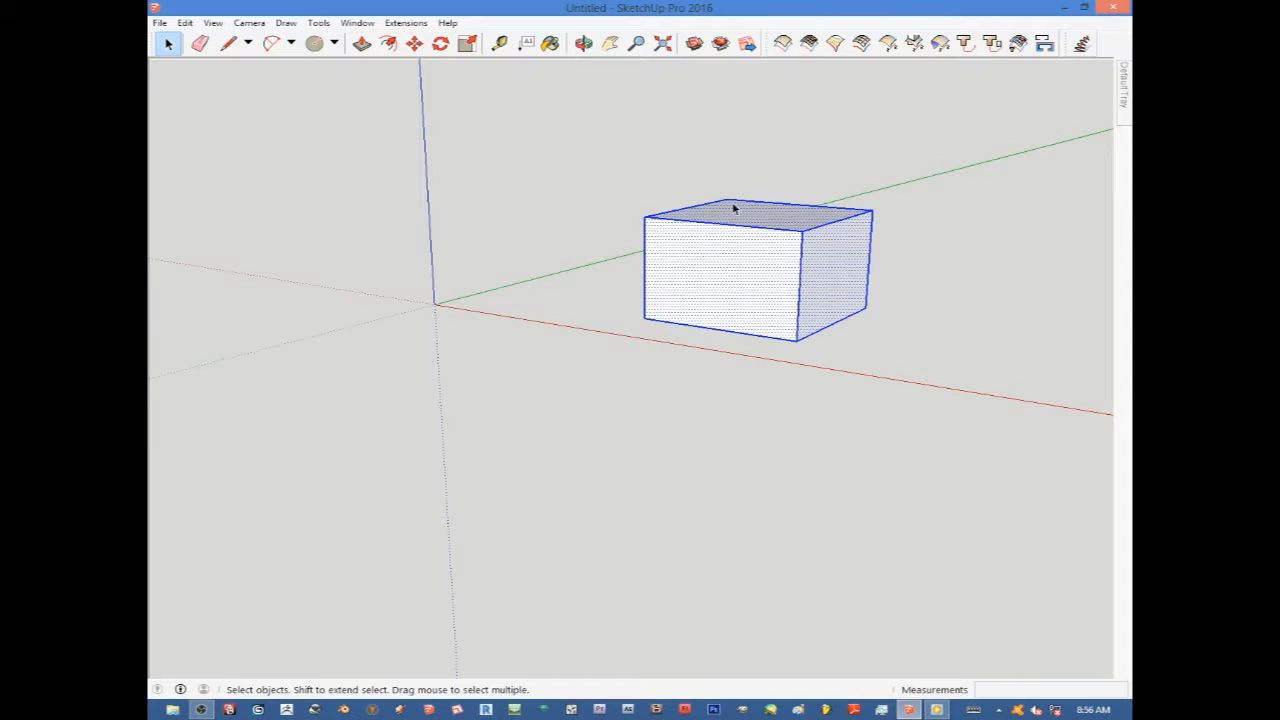
{"action": "left_click", "coordinate": [558, 234]}
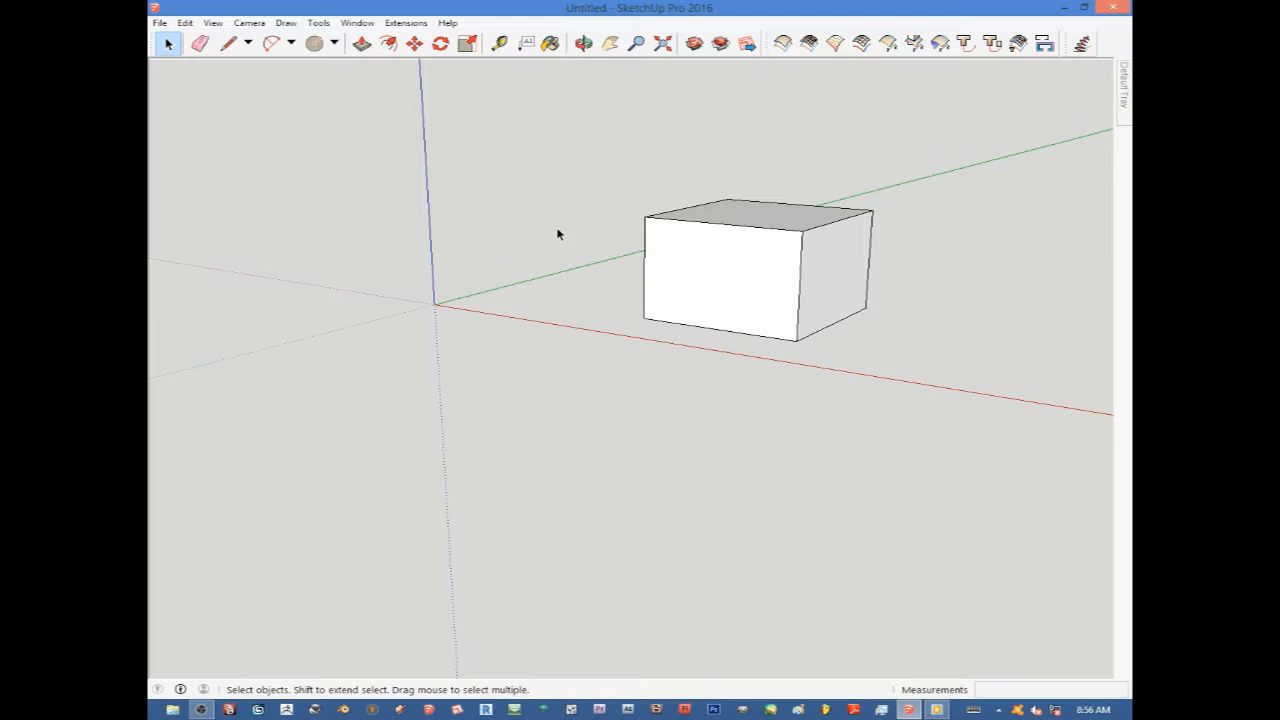
{"action": "left_click", "coordinate": [739, 277]}
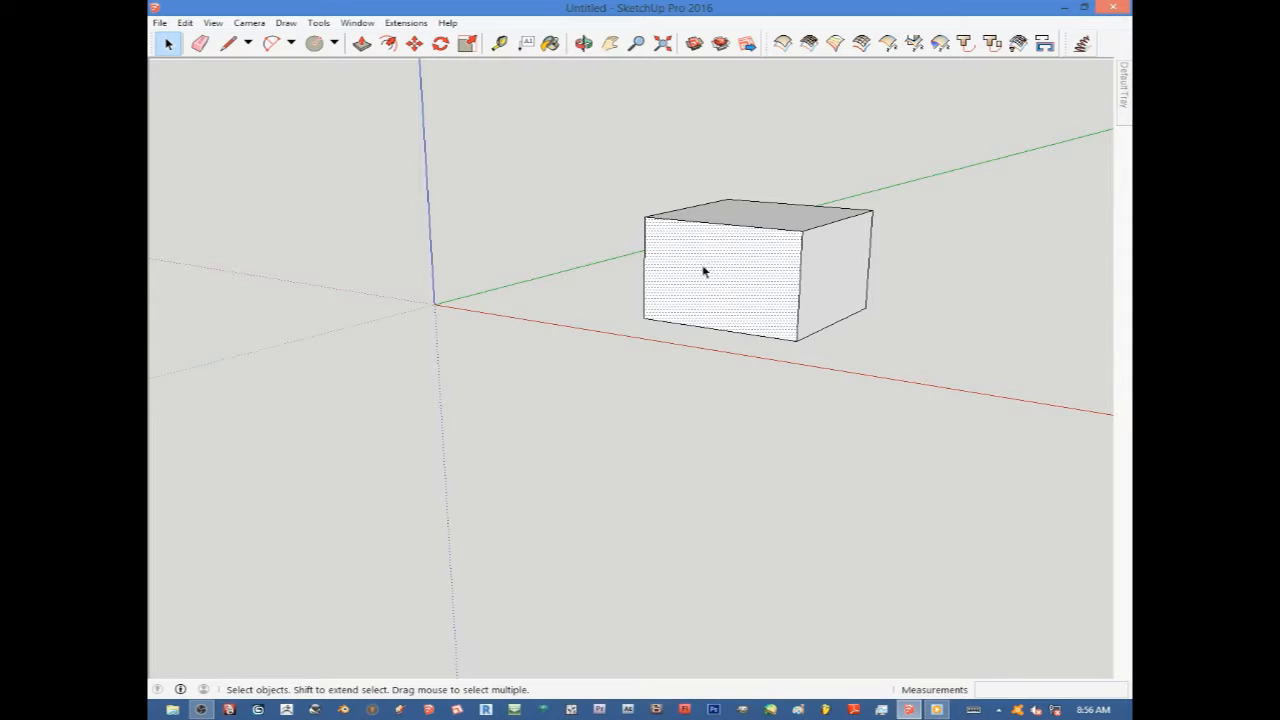
{"action": "left_click", "coordinate": [545, 252]}
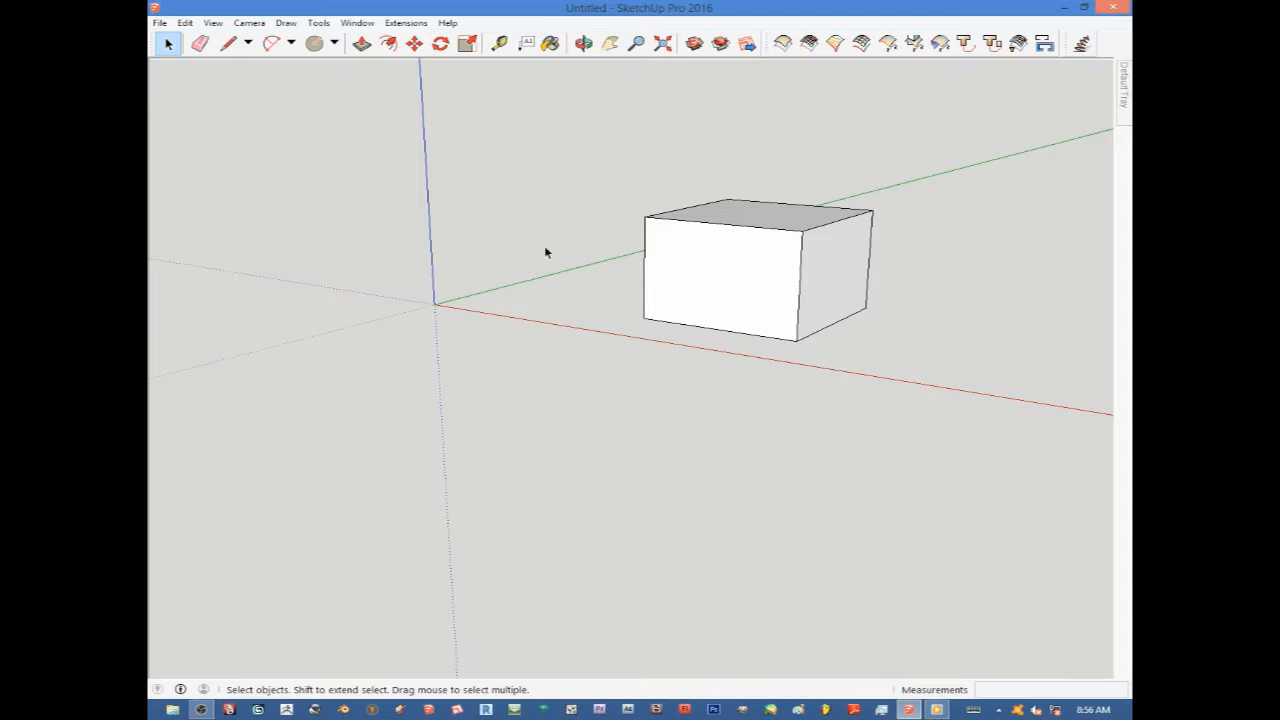
{"action": "left_click", "coordinate": [716, 278]}
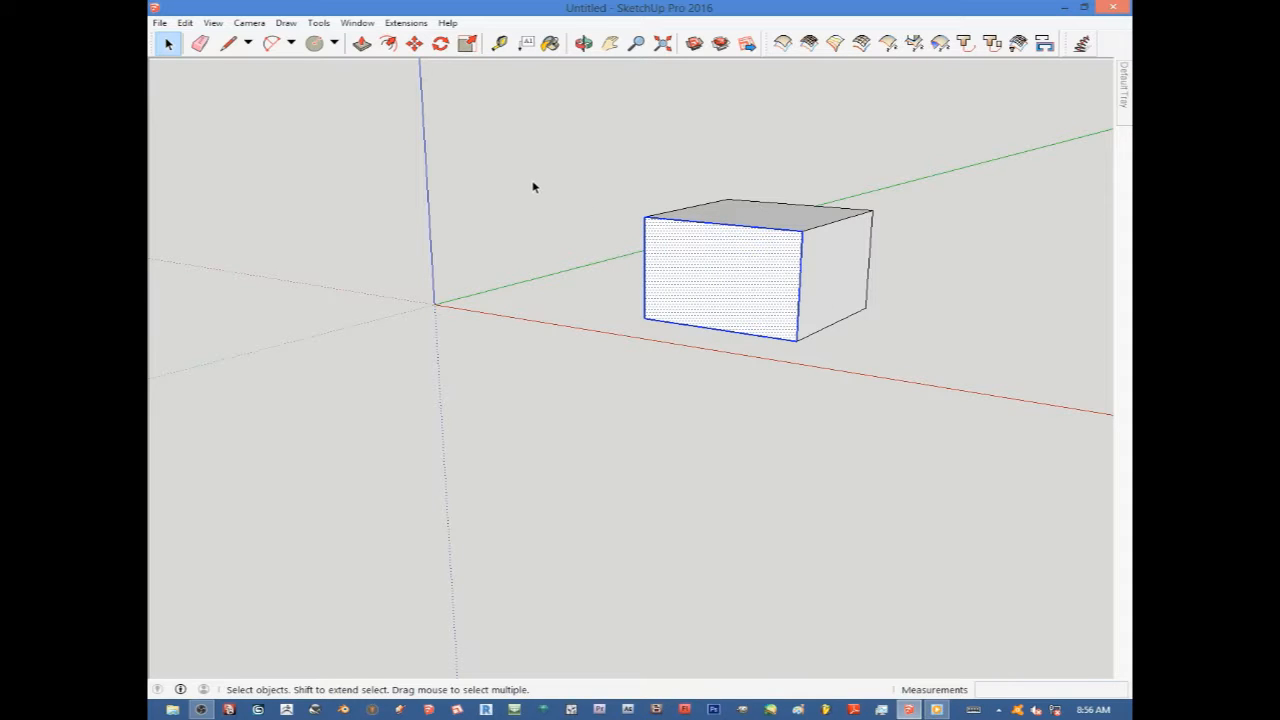
{"action": "left_click", "coordinate": [567, 210]}
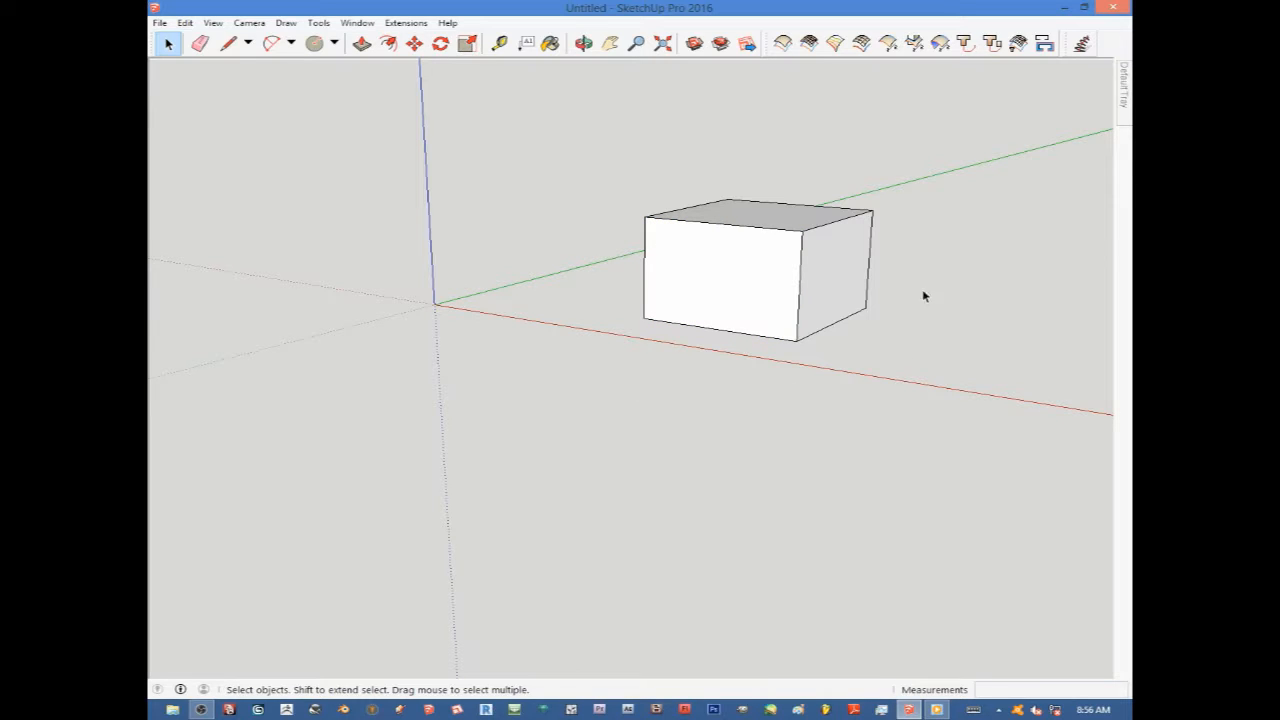
Select the entire box, zoom out and in around it, and clear the selection.
{"action": "triple_click", "coordinate": [755, 271]}
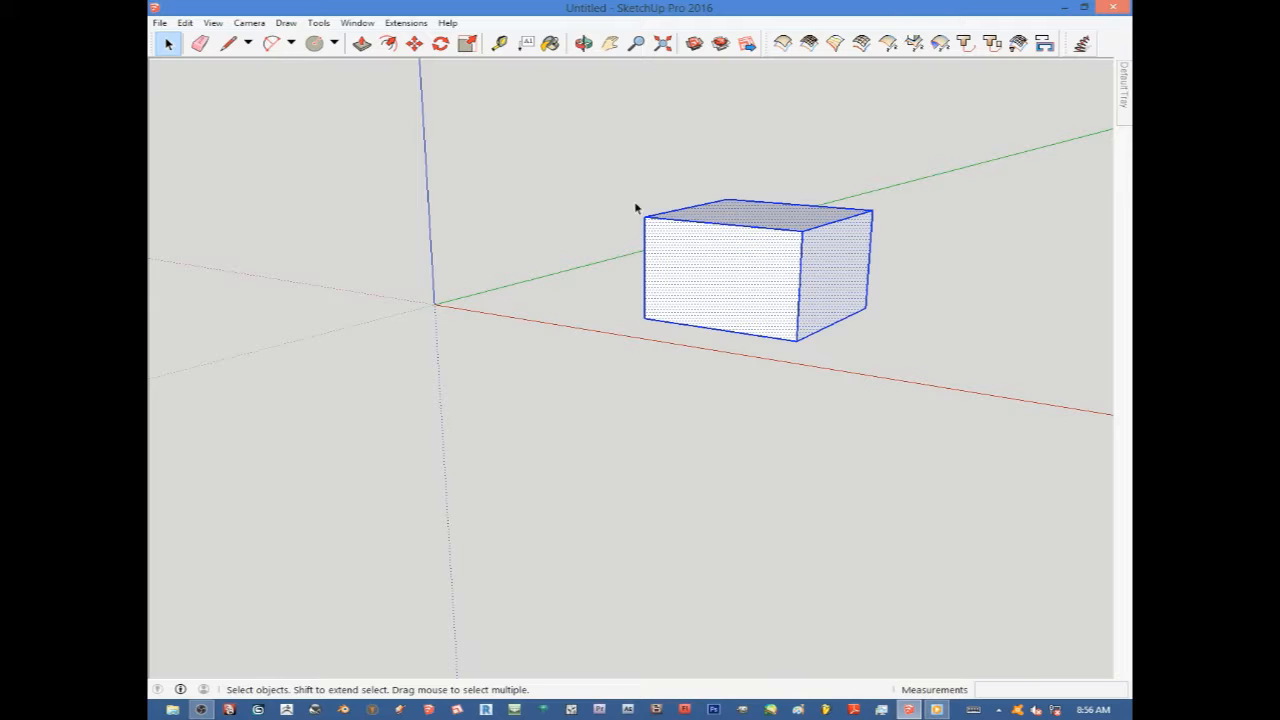
{"action": "scroll", "coordinate": [745, 290], "scroll_direction": "down", "scroll_amount": 2}
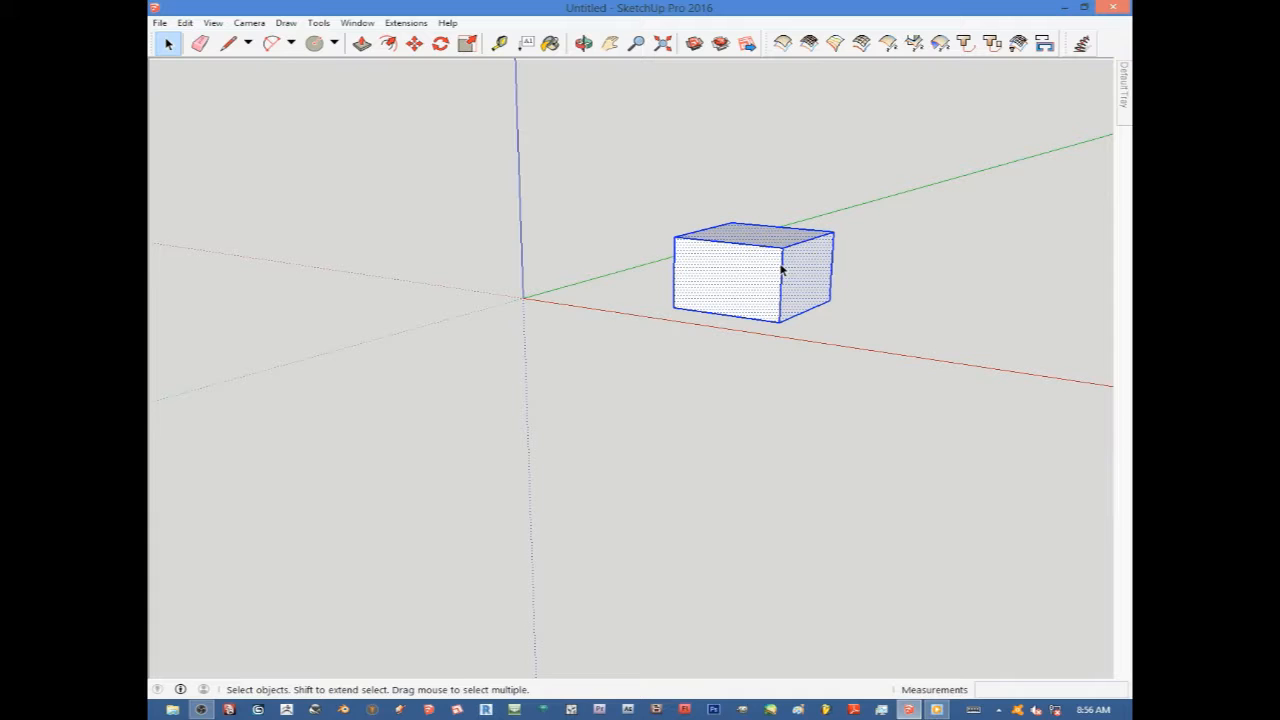
{"action": "scroll", "coordinate": [787, 267], "scroll_direction": "down", "scroll_amount": 1}
{"action": "scroll", "coordinate": [777, 243], "scroll_direction": "up", "scroll_amount": 3}
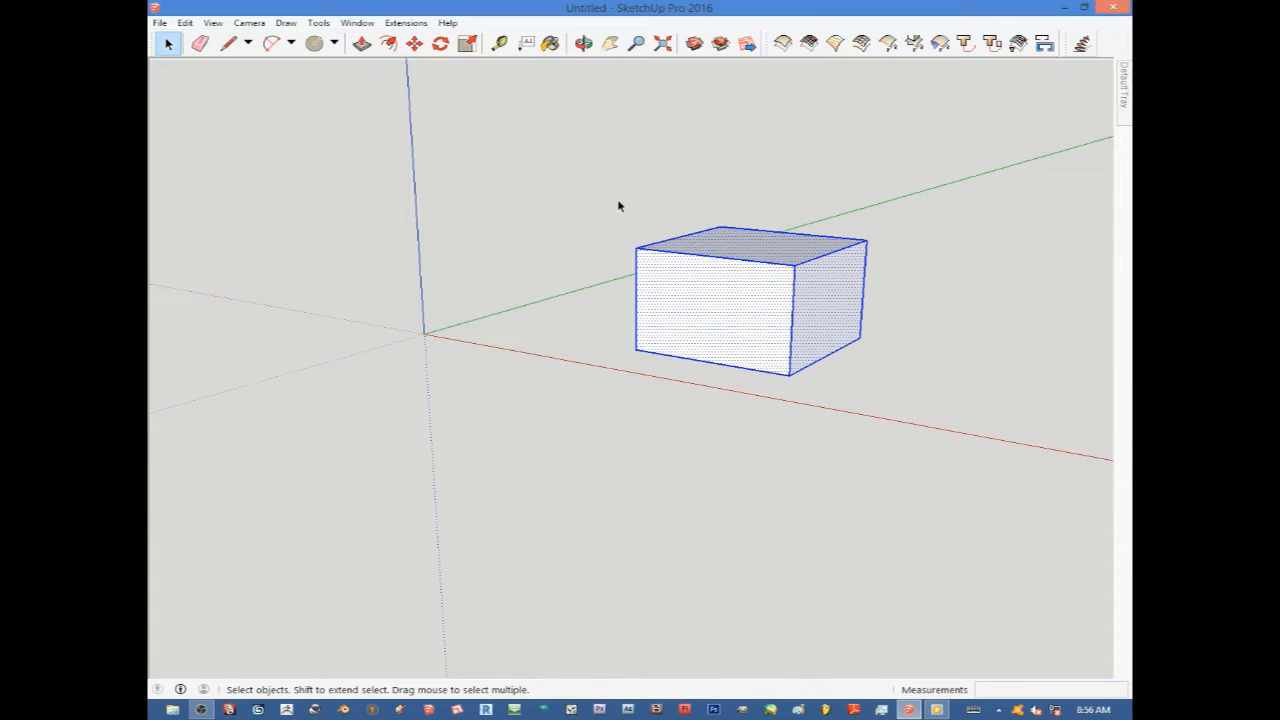
{"action": "left_click", "coordinate": [612, 225]}
{"action": "scroll", "coordinate": [749, 328], "scroll_direction": "down", "scroll_amount": 2}
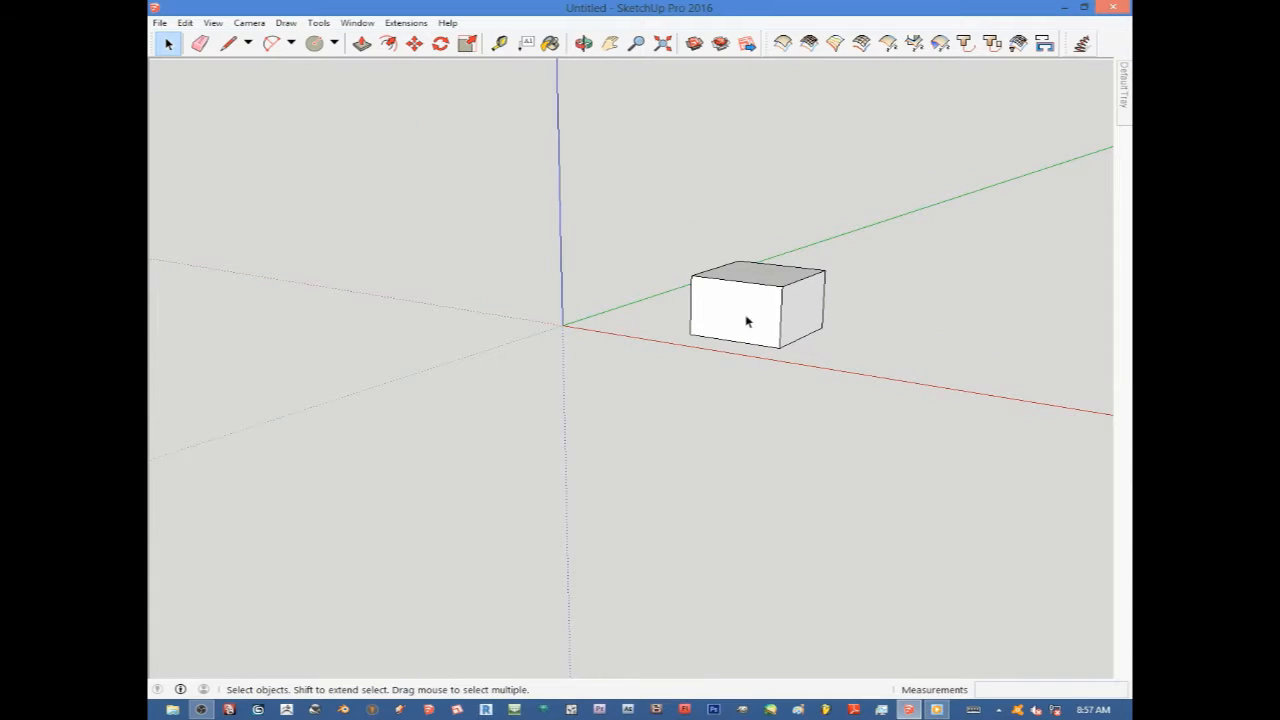
{"action": "scroll", "coordinate": [750, 322], "scroll_direction": "up", "scroll_amount": 1}
{"action": "scroll", "coordinate": [750, 322], "scroll_direction": "up", "scroll_amount": 1}
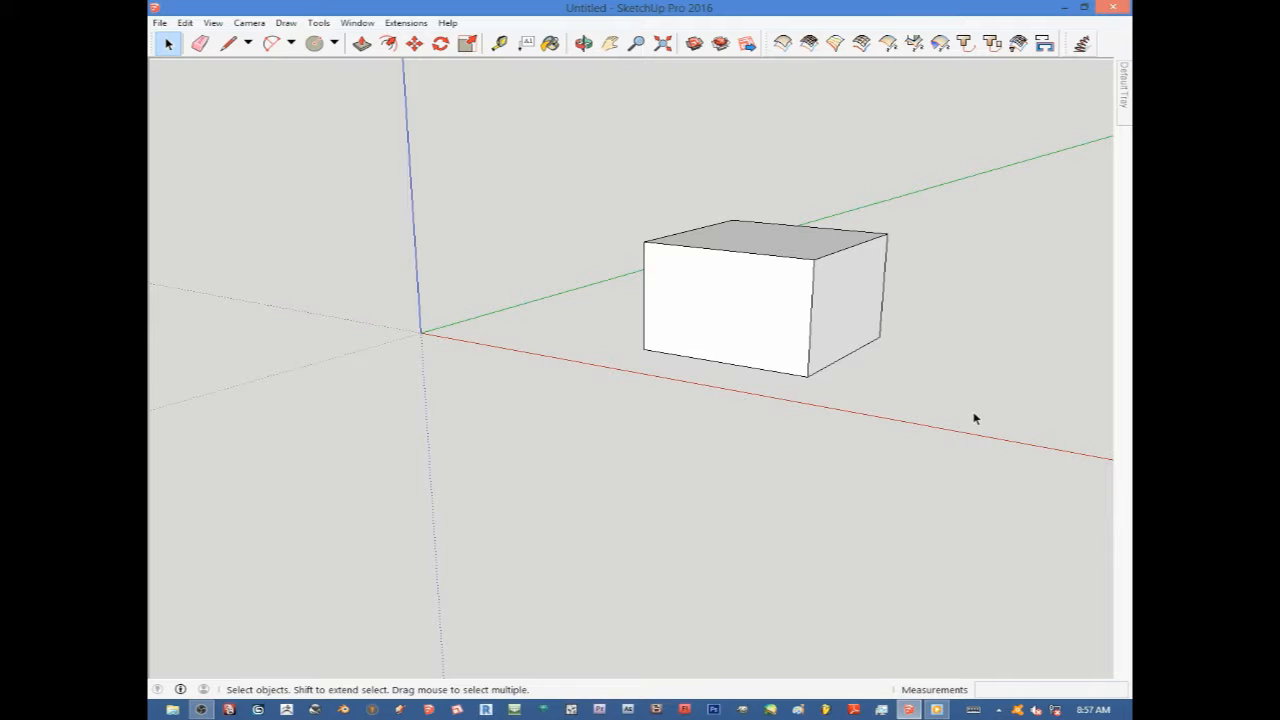
Select the whole box by dragging a selection window across it.
{"action": "left_click_drag", "start_coordinate": [973, 411], "coordinate": [545, 192]}
{"action": "left_click_drag", "start_coordinate": [545, 192], "coordinate": [545, 192]}
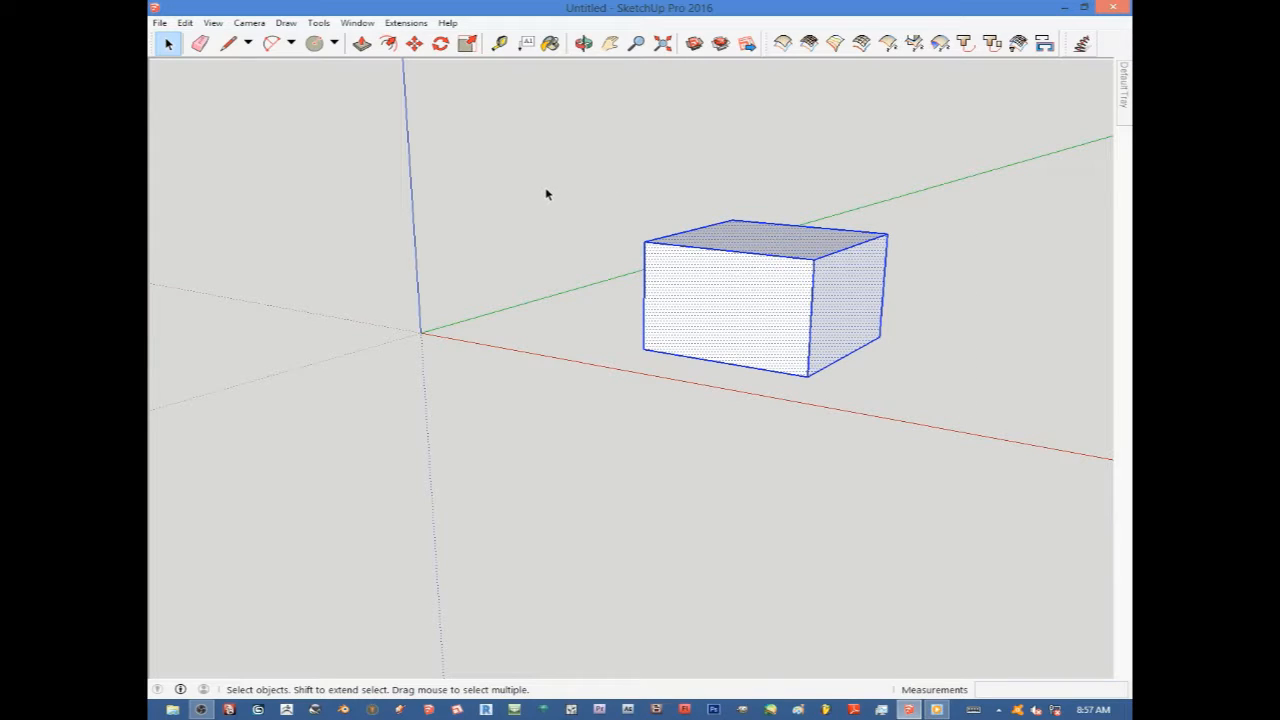
{"action": "left_click", "coordinate": [575, 410]}
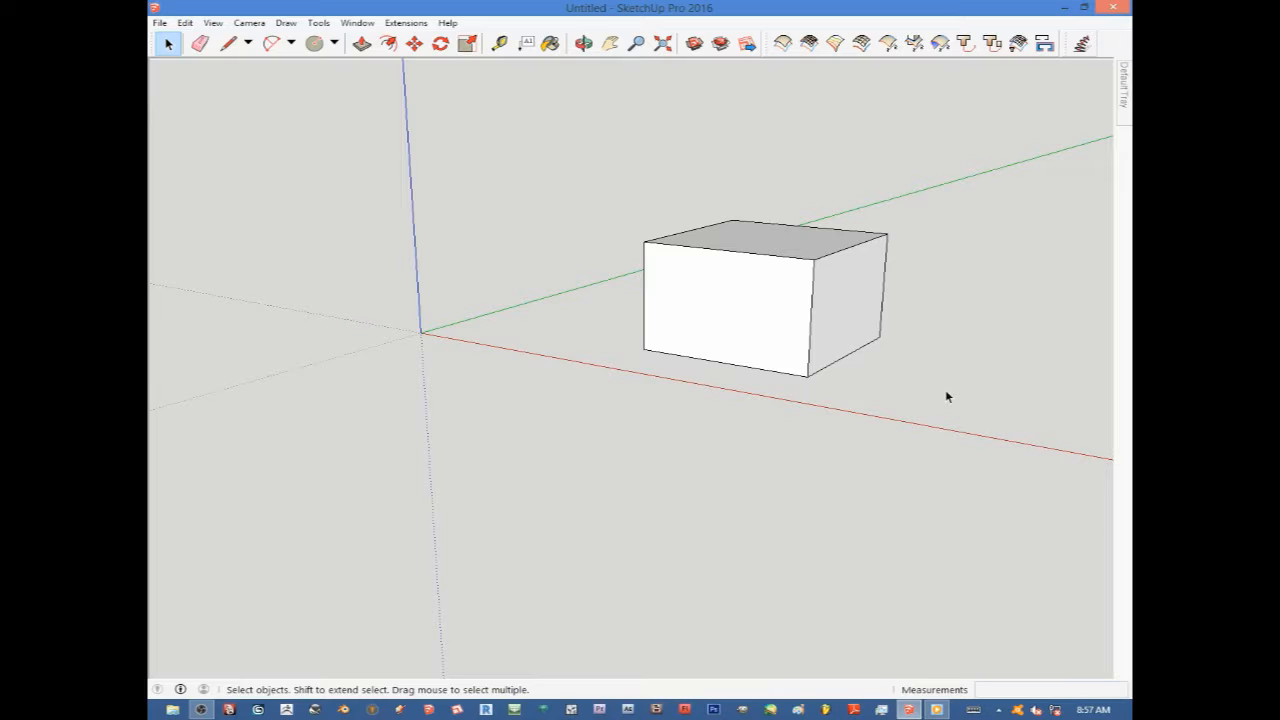
{"action": "left_click_drag", "start_coordinate": [944, 390], "coordinate": [717, 226]}
{"action": "left_click_drag", "start_coordinate": [634, 200], "coordinate": [583, 197]}
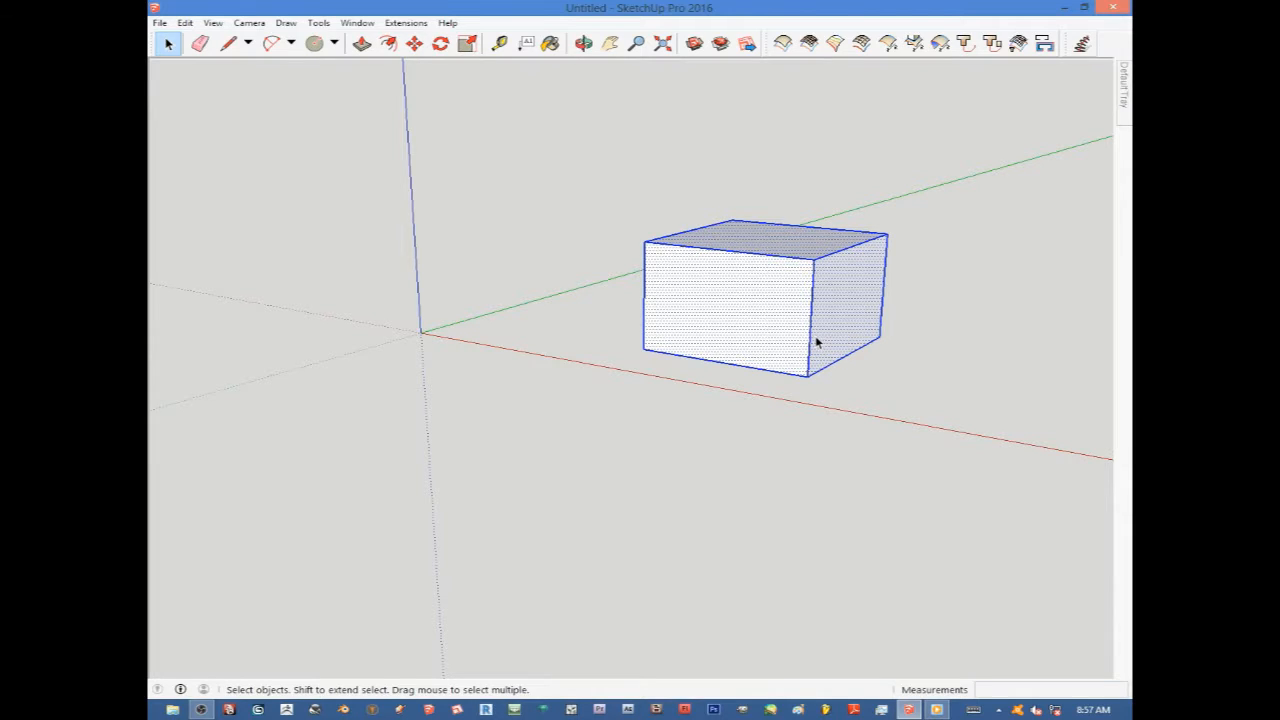
Orbit and zoom around the selected box to view it from different angles.
{"action": "scroll", "coordinate": [815, 340], "scroll_direction": "down", "scroll_amount": 2}
{"action": "middle_click_drag", "start_coordinate": [849, 380], "coordinate": [909, 340]}
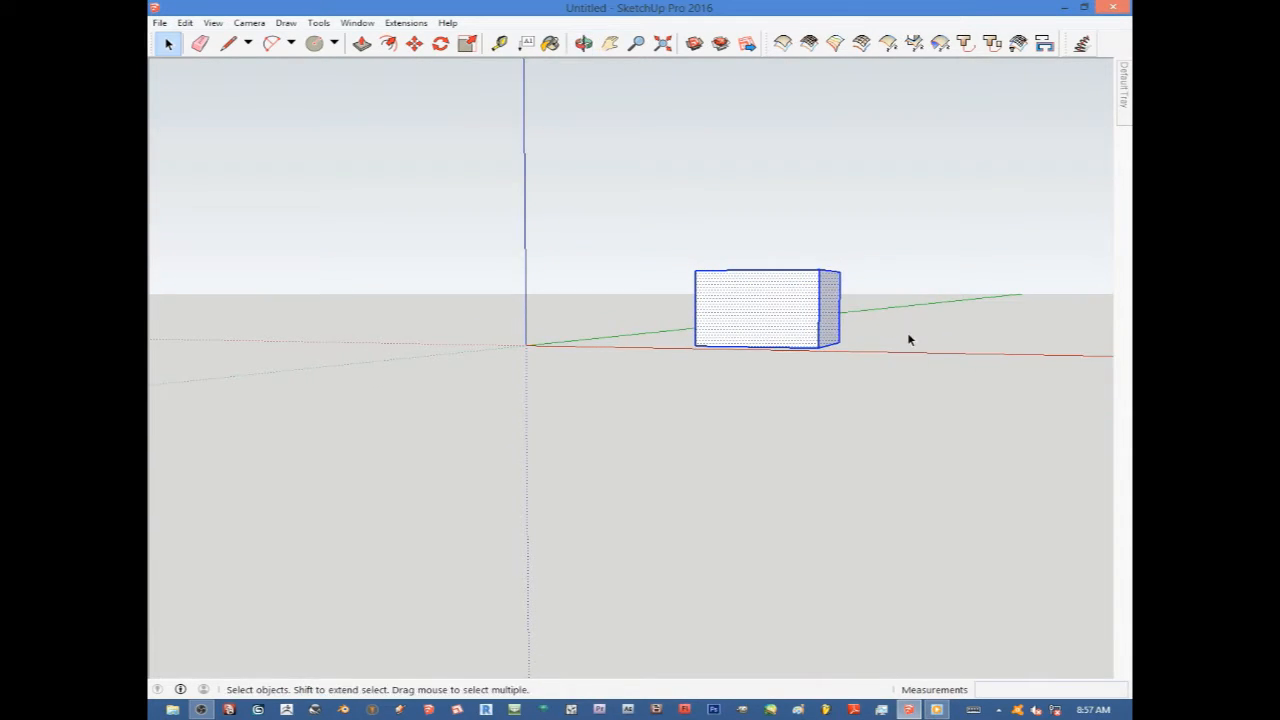
{"action": "scroll", "coordinate": [846, 307], "scroll_direction": "up", "scroll_amount": 3}
{"action": "middle_click_drag", "start_coordinate": [851, 308], "coordinate": [900, 374]}
{"action": "scroll", "coordinate": [835, 376], "scroll_direction": "down", "scroll_amount": 3}
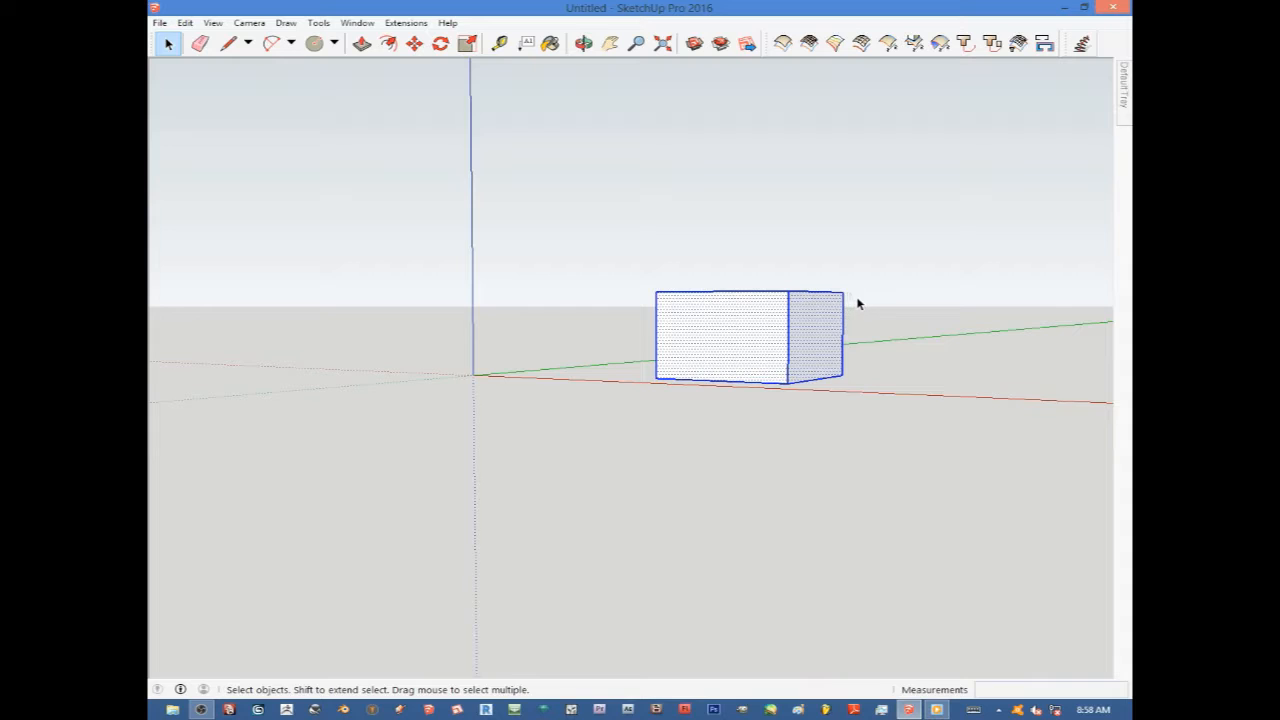
{"action": "scroll", "coordinate": [849, 300], "scroll_direction": "down", "scroll_amount": 1}
{"action": "middle_click_drag", "start_coordinate": [849, 300], "coordinate": [820, 314]}
{"action": "scroll", "coordinate": [820, 314], "scroll_direction": "up", "scroll_amount": 1}
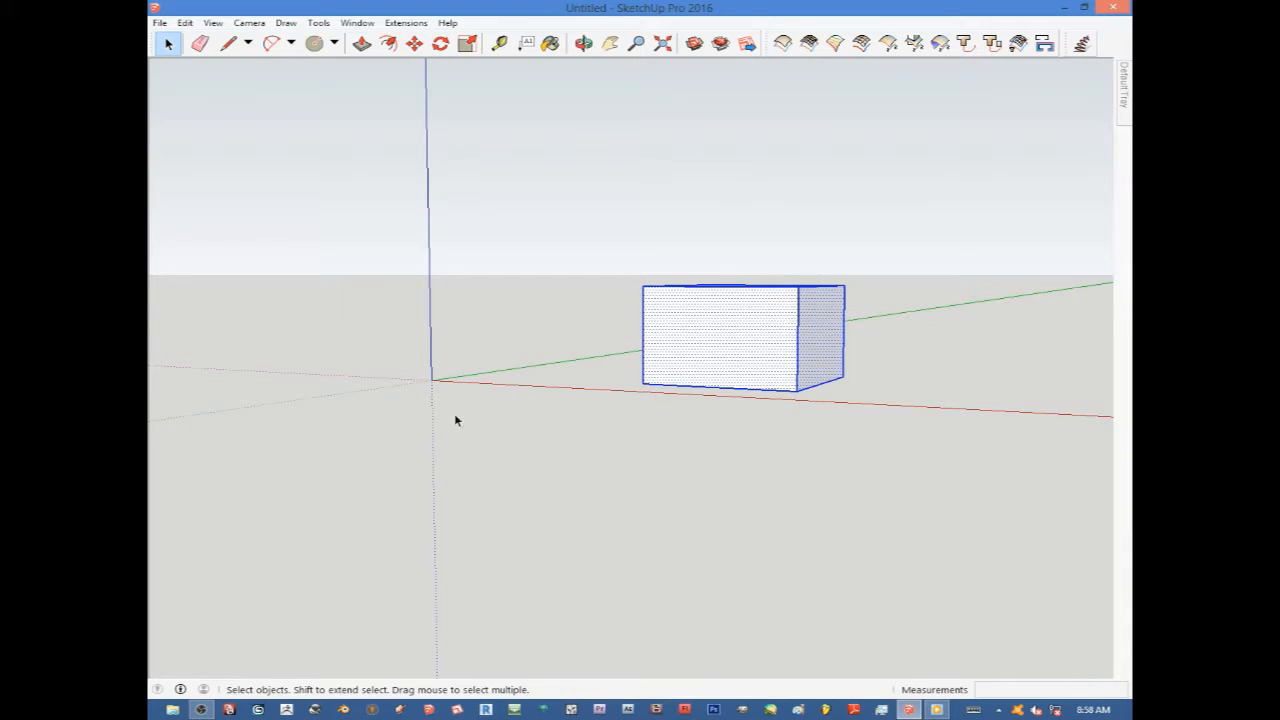
{"action": "middle_click_drag", "start_coordinate": [773, 427], "coordinate": [758, 390]}
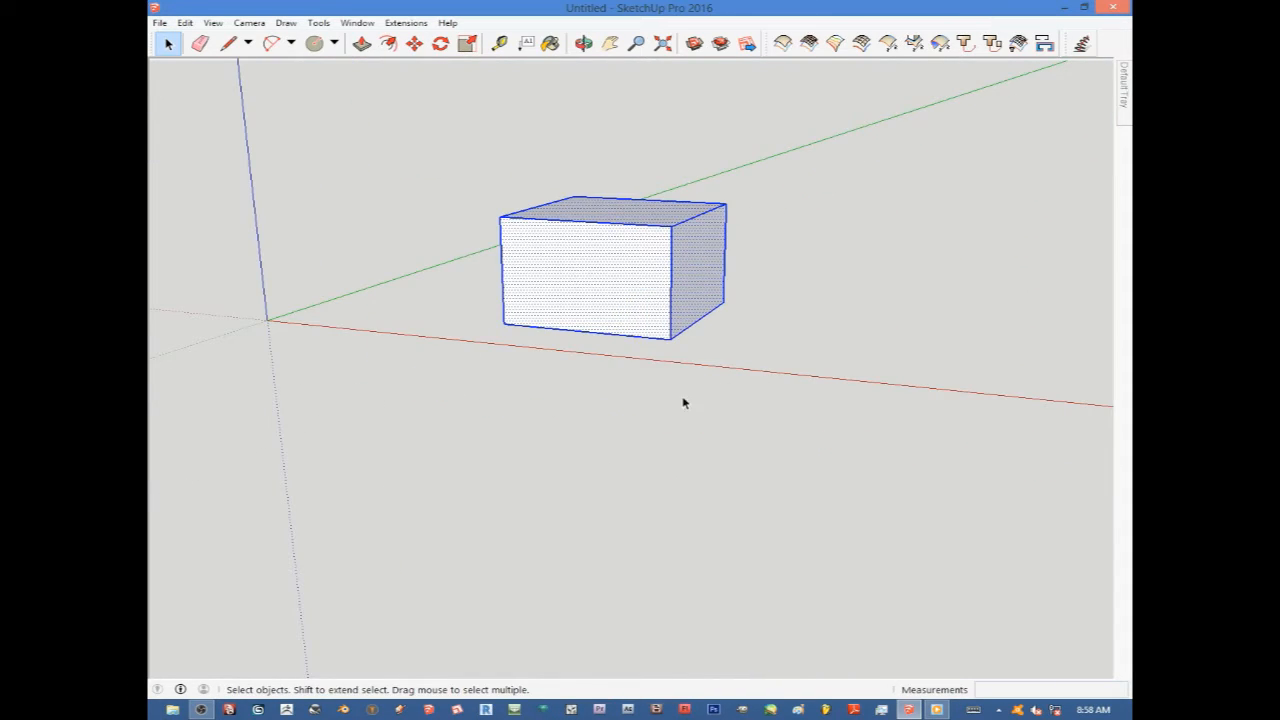
{"action": "middle_click_drag", "start_coordinate": [684, 403], "coordinate": [762, 307]}
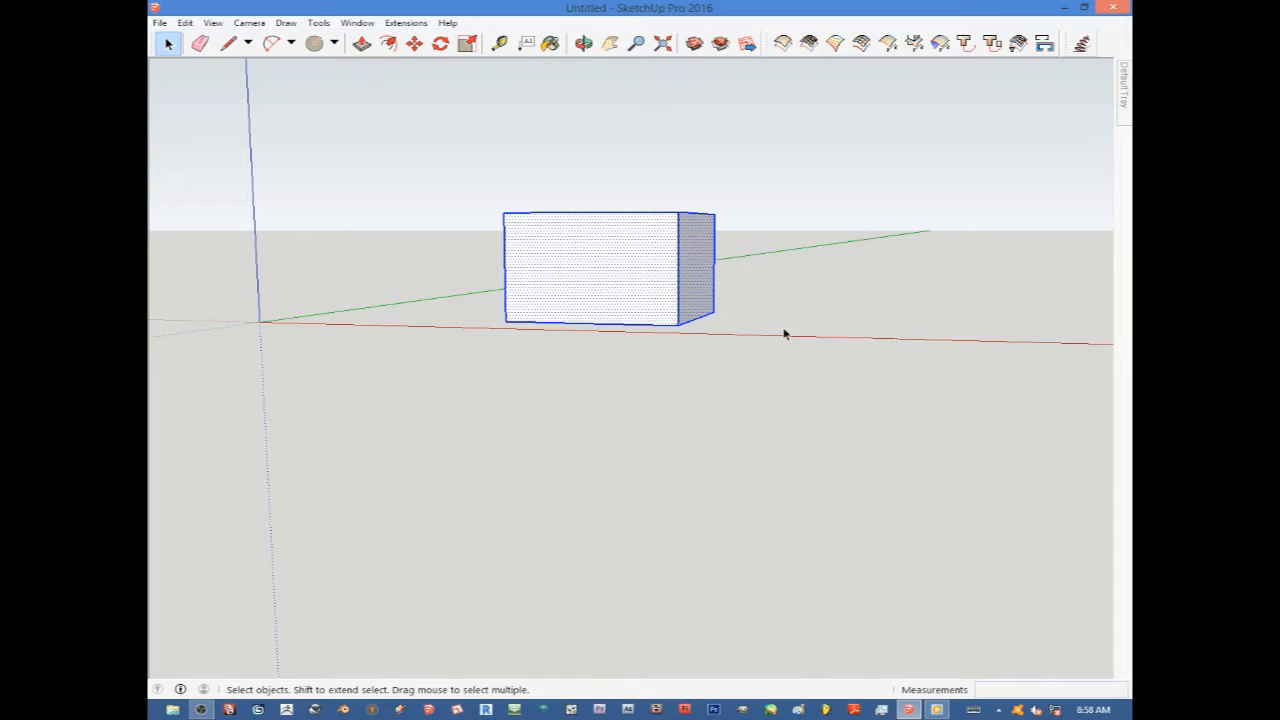
{"action": "scroll", "coordinate": [432, 251], "scroll_direction": "up", "scroll_amount": 2}
{"action": "middle_click_drag", "start_coordinate": [651, 286], "coordinate": [603, 339]}
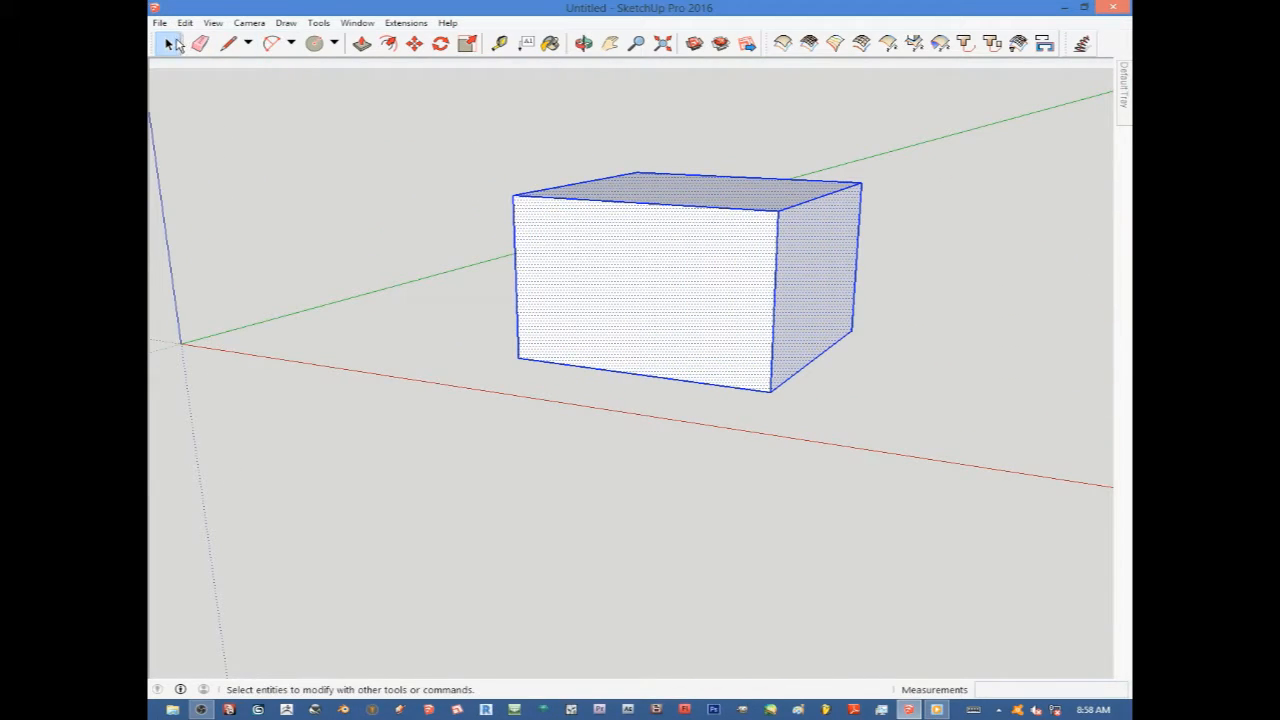
Clear the selection and measure the box's front bottom edge with the Tape Measure.
{"action": "left_click", "coordinate": [337, 208]}
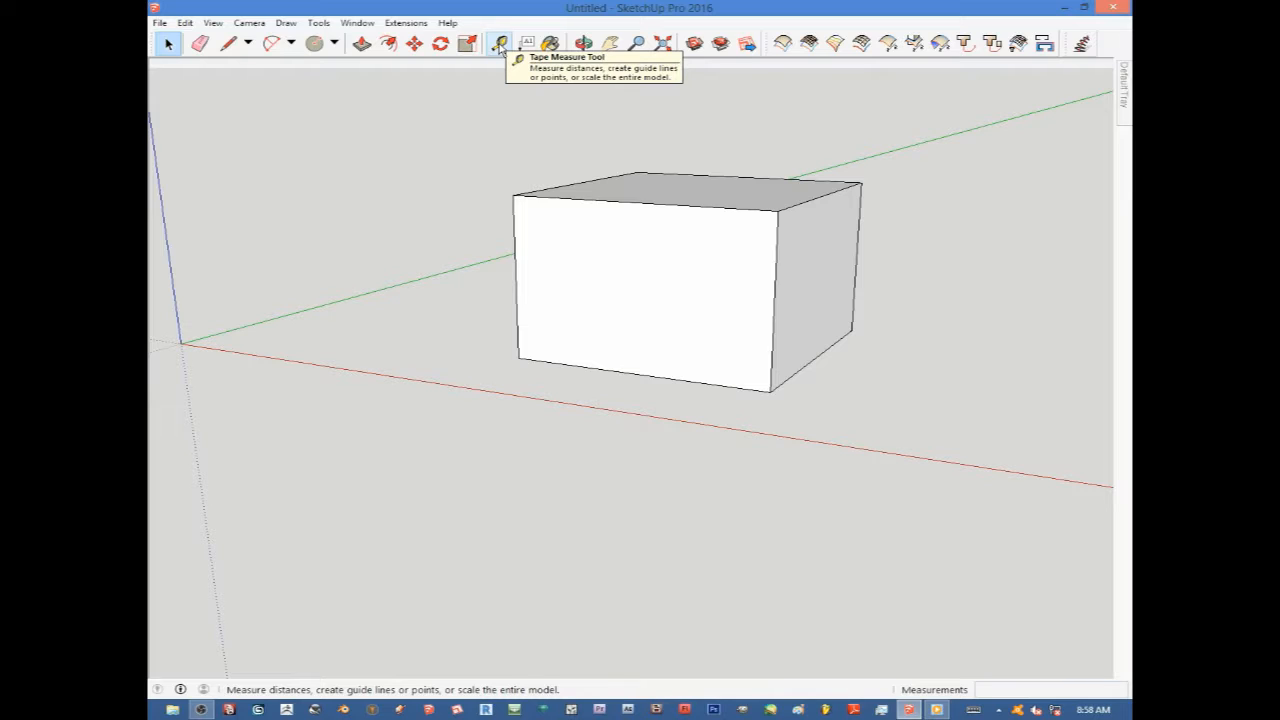
{"action": "left_click", "coordinate": [499, 44]}
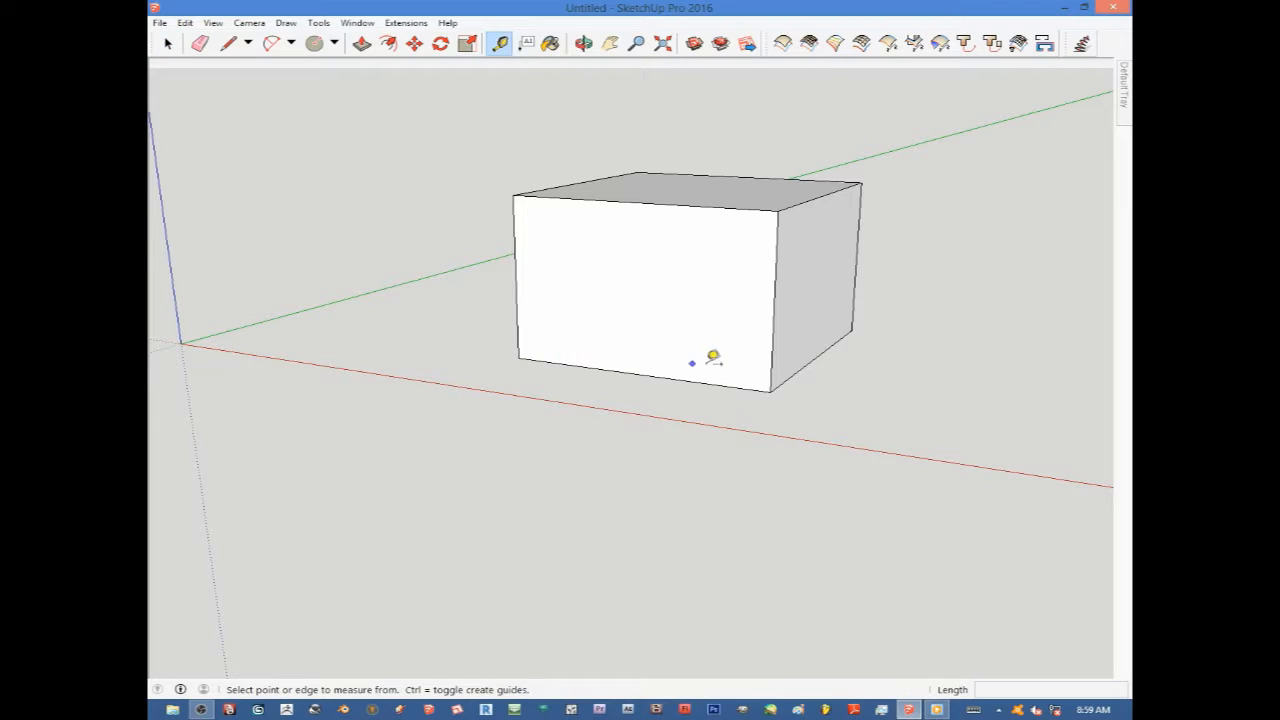
{"action": "left_click", "coordinate": [518, 356]}
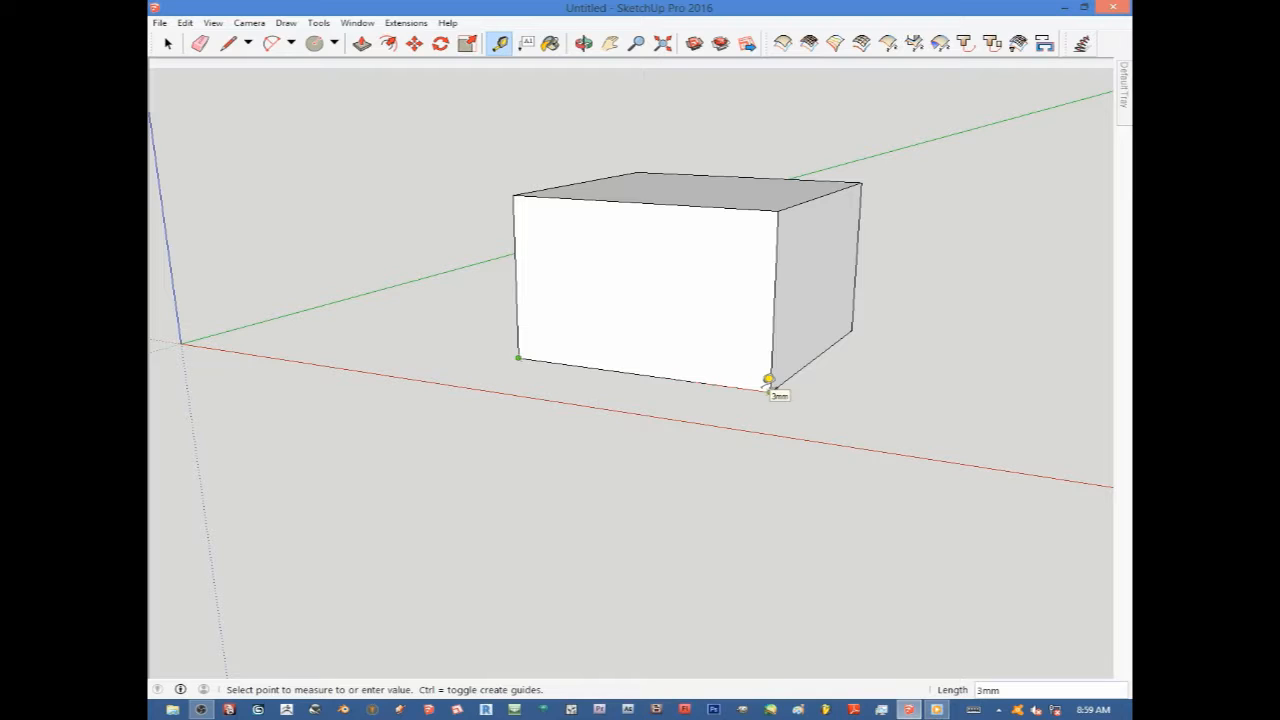
{"action": "left_click", "coordinate": [768, 381]}
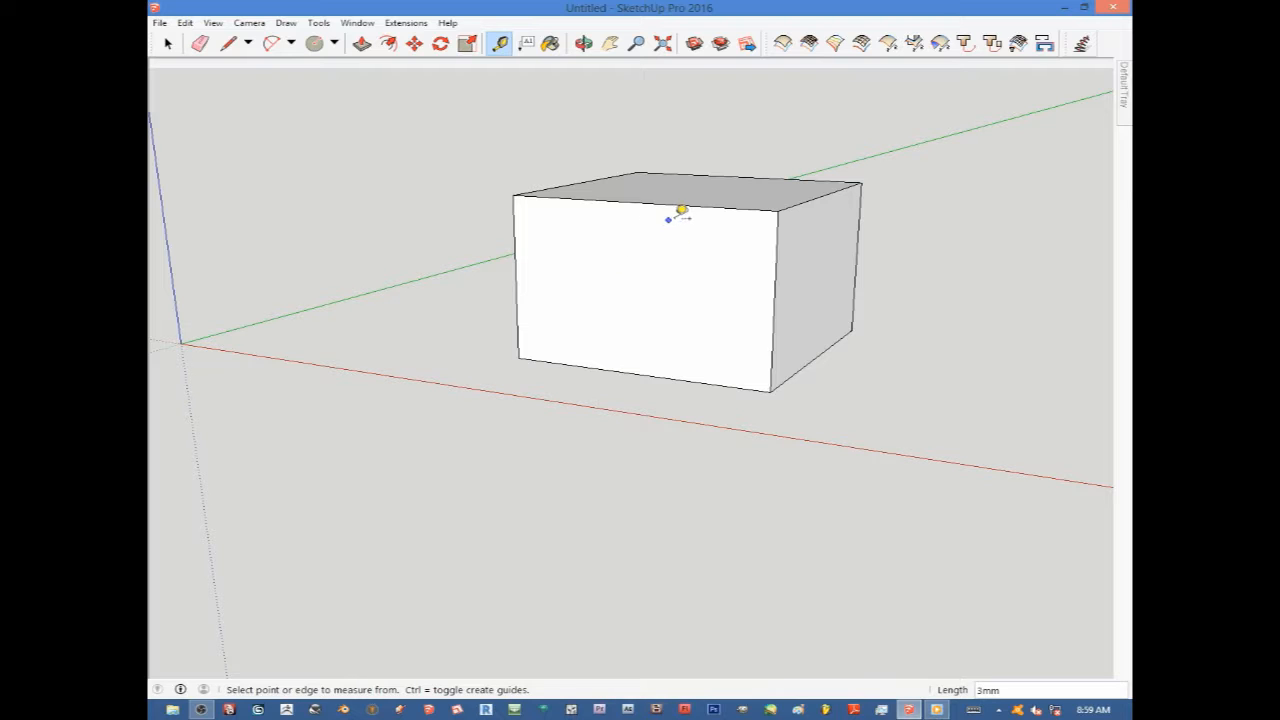
Create a horizontal guide line across the front face, offset from its top edge to about mid-height.
{"action": "scroll", "coordinate": [664, 195], "scroll_direction": "up", "scroll_amount": 1}
{"action": "scroll", "coordinate": [664, 195], "scroll_direction": "up", "scroll_amount": 1}
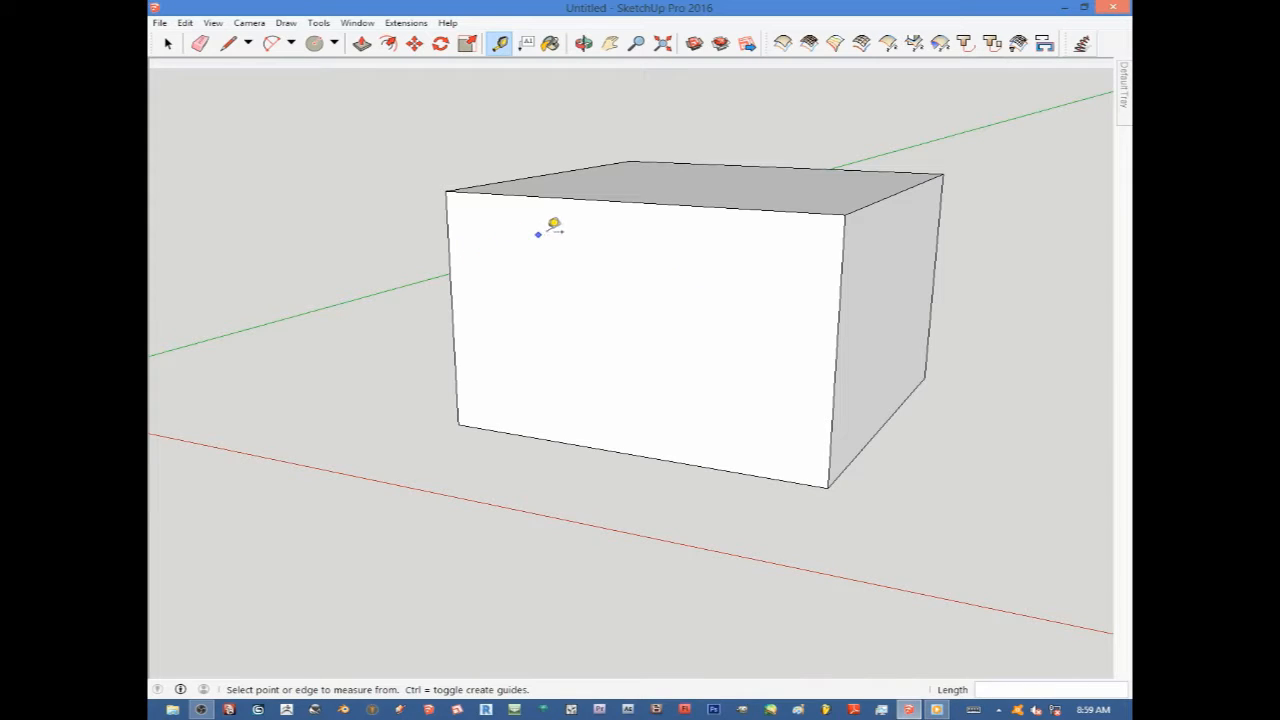
{"action": "left_click", "coordinate": [657, 195]}
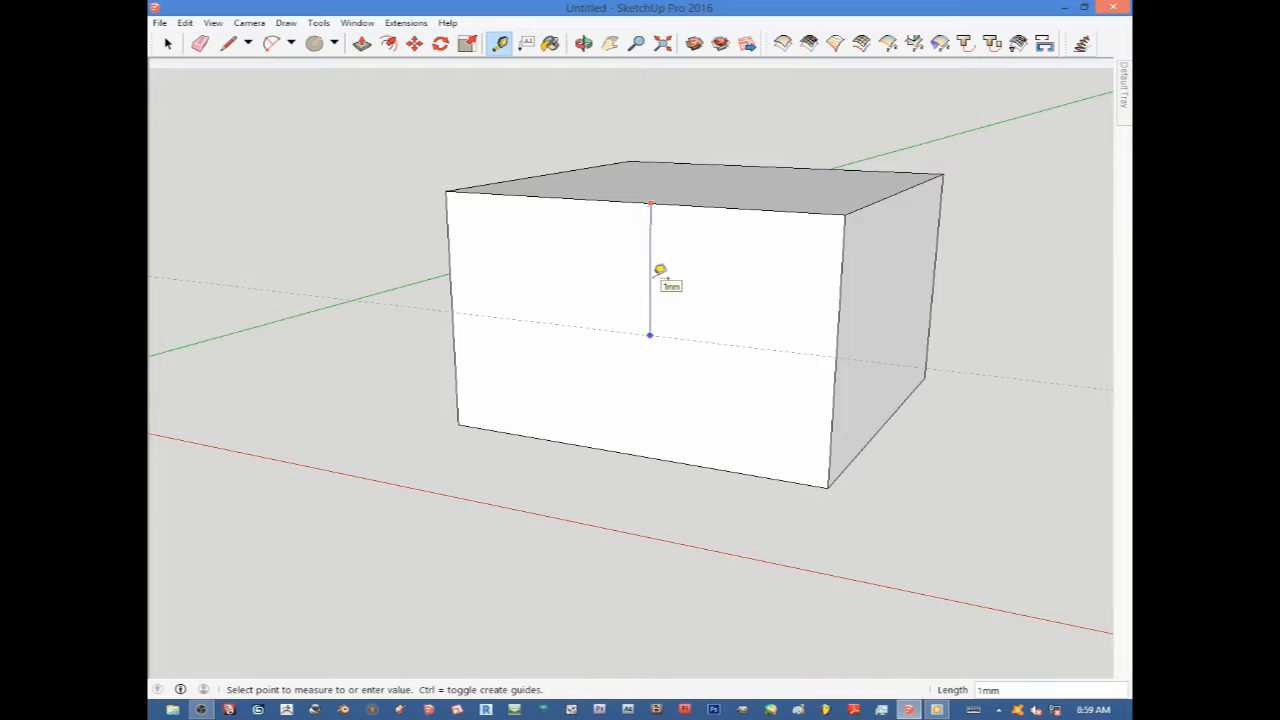
{"action": "left_click", "coordinate": [660, 270]}
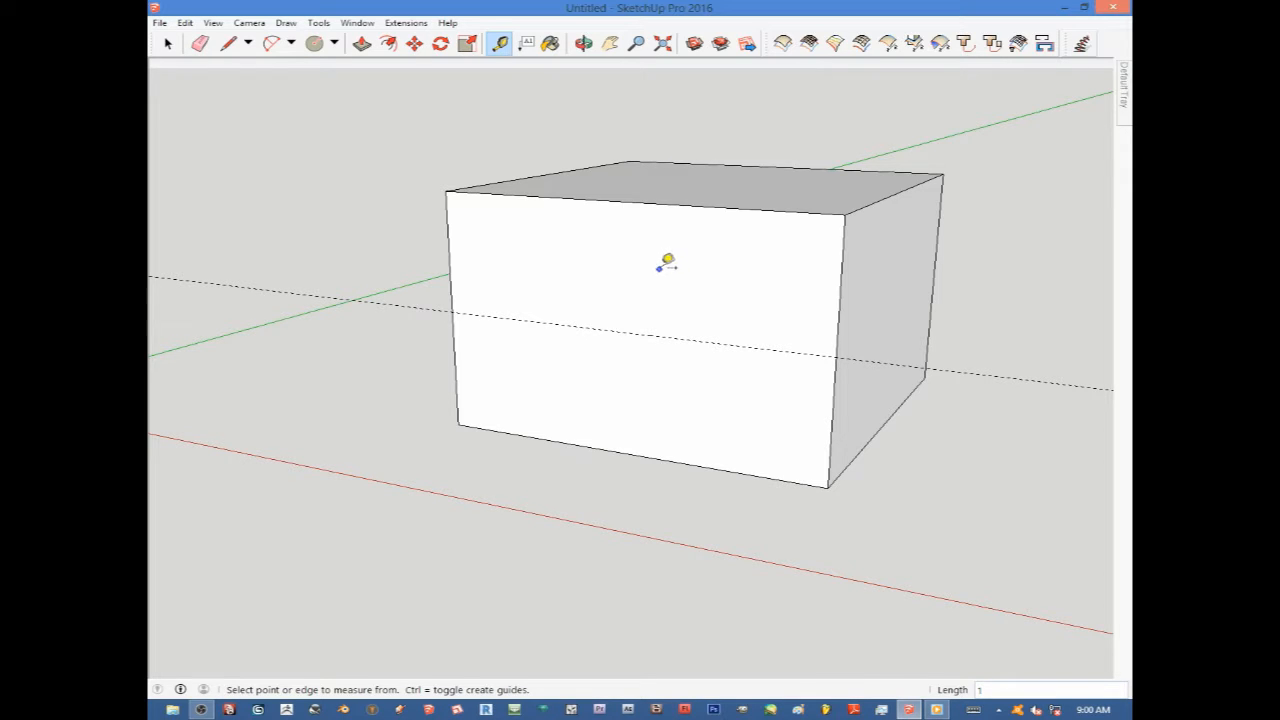
Measure a distance starting from where the guide meets the front face's right edge.
{"action": "scroll", "coordinate": [571, 337], "scroll_direction": "down", "scroll_amount": 3}
{"action": "middle_click_drag", "start_coordinate": [571, 337], "coordinate": [677, 357]}
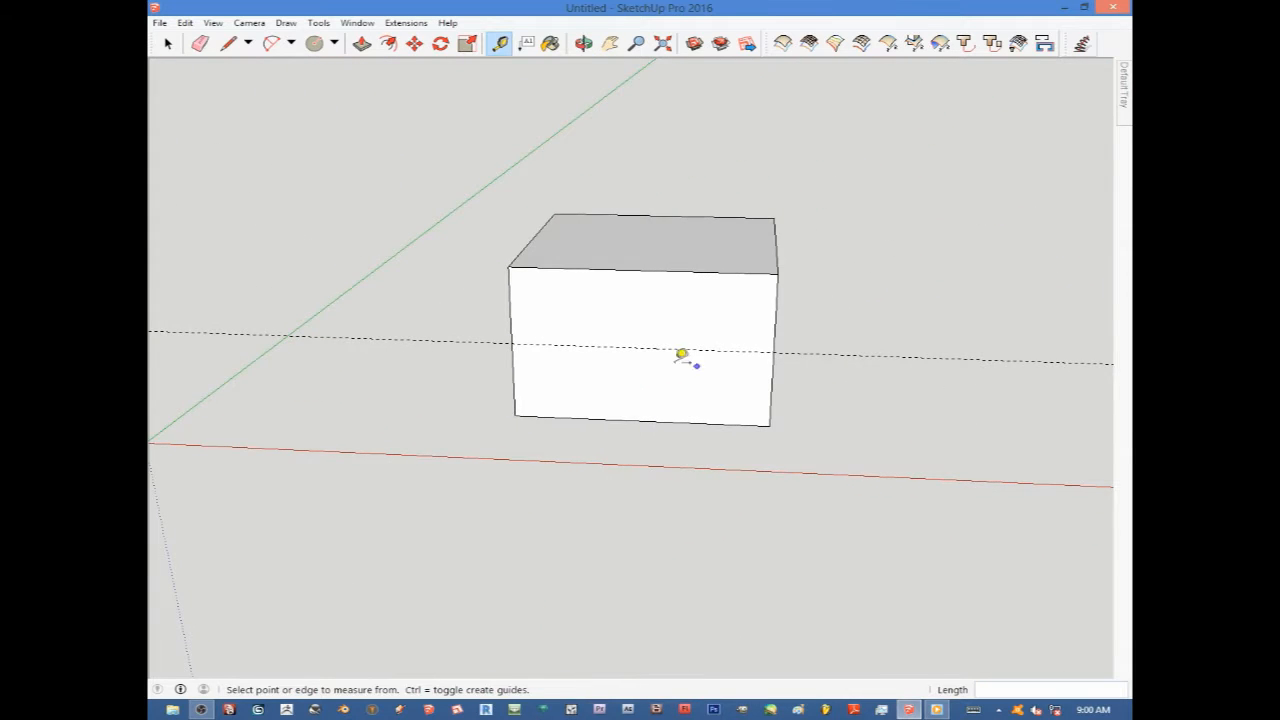
{"action": "scroll", "coordinate": [660, 363], "scroll_direction": "up", "scroll_amount": 2}
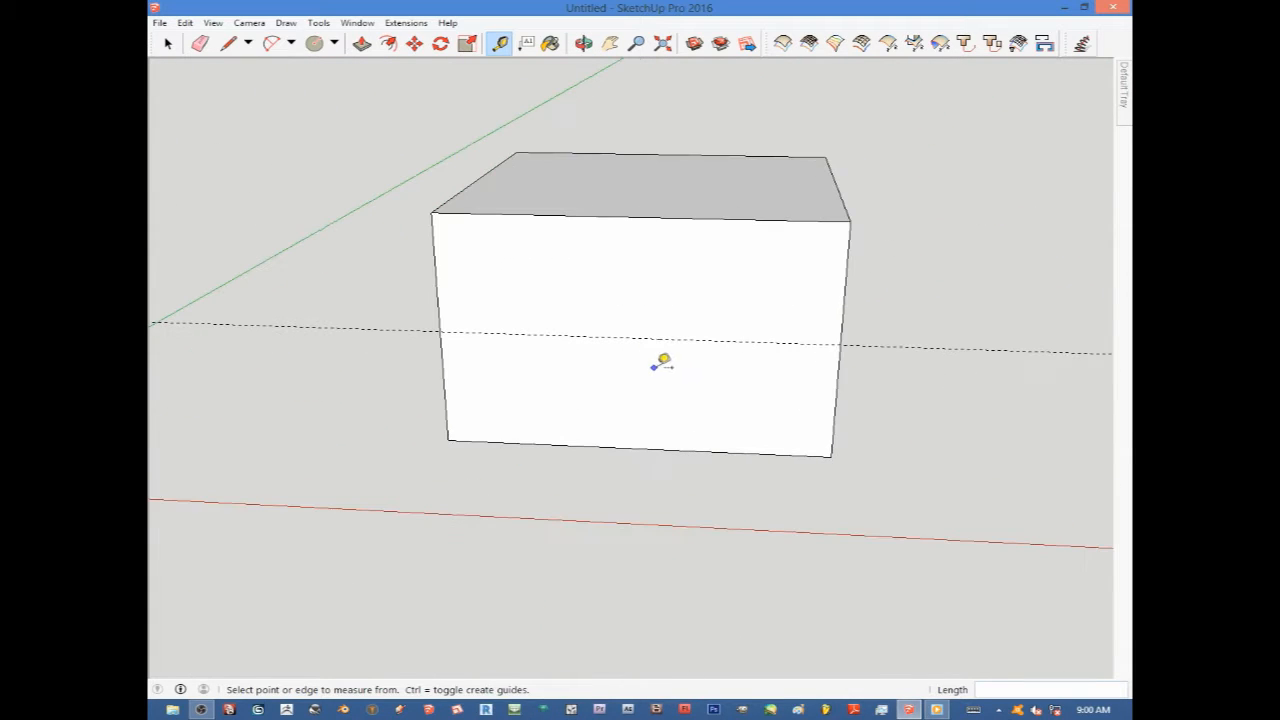
{"action": "left_click", "coordinate": [845, 336]}
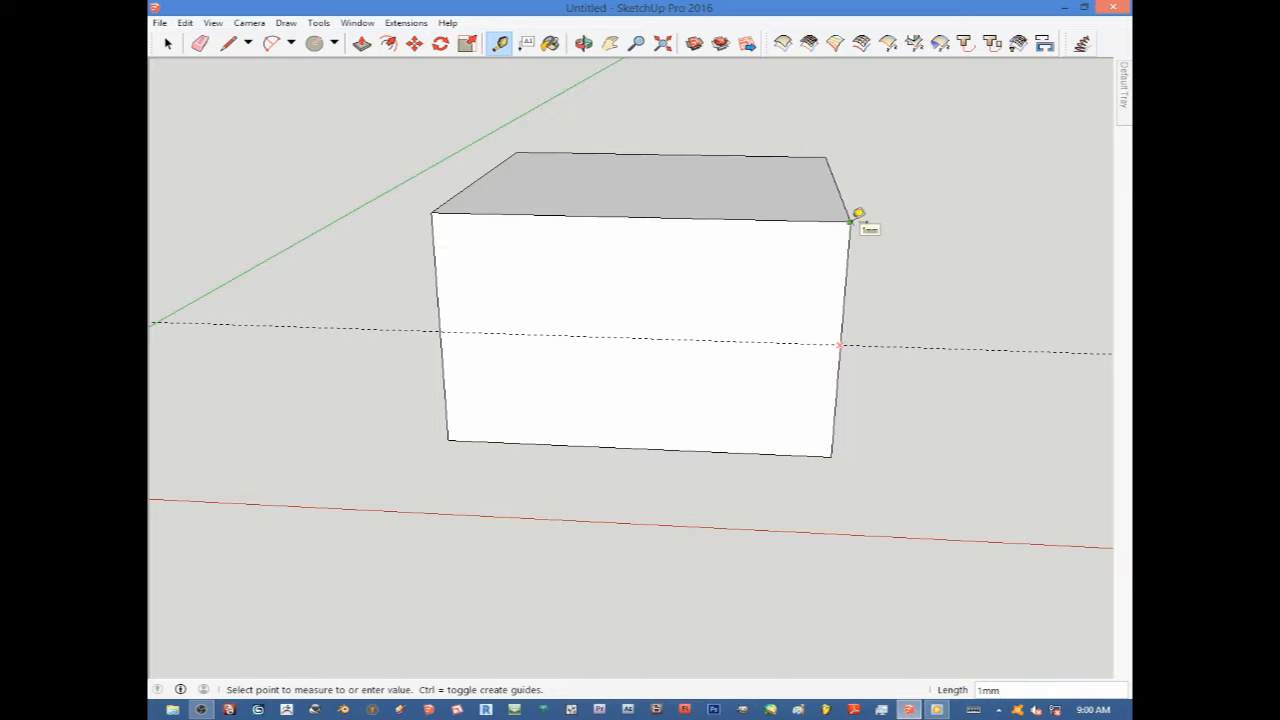
{"action": "left_click", "coordinate": [621, 362]}
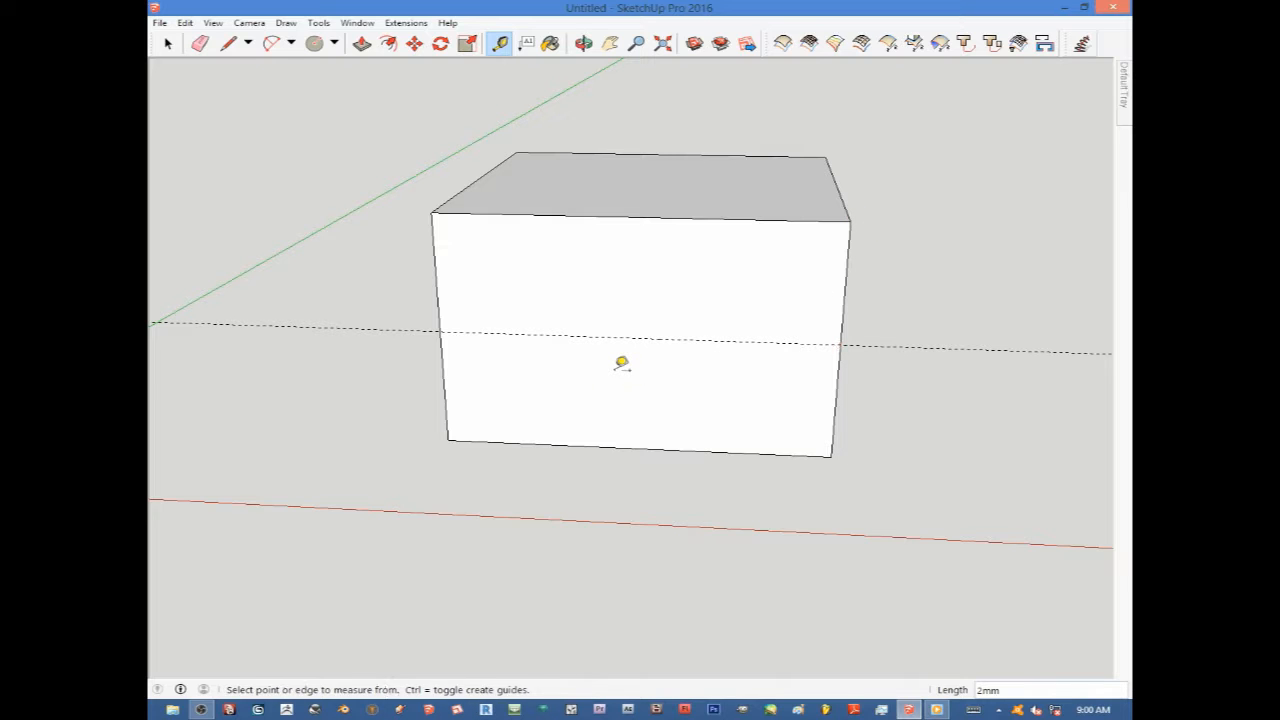
Draw a line along the guide across the front face, from its left edge to its right edge.
{"action": "scroll", "coordinate": [640, 350], "scroll_direction": "down", "scroll_amount": 2}
{"action": "middle_click_drag", "start_coordinate": [657, 343], "coordinate": [566, 297]}
{"action": "scroll", "coordinate": [622, 302], "scroll_direction": "up", "scroll_amount": 1}
{"action": "scroll", "coordinate": [625, 300], "scroll_direction": "up", "scroll_amount": 2}
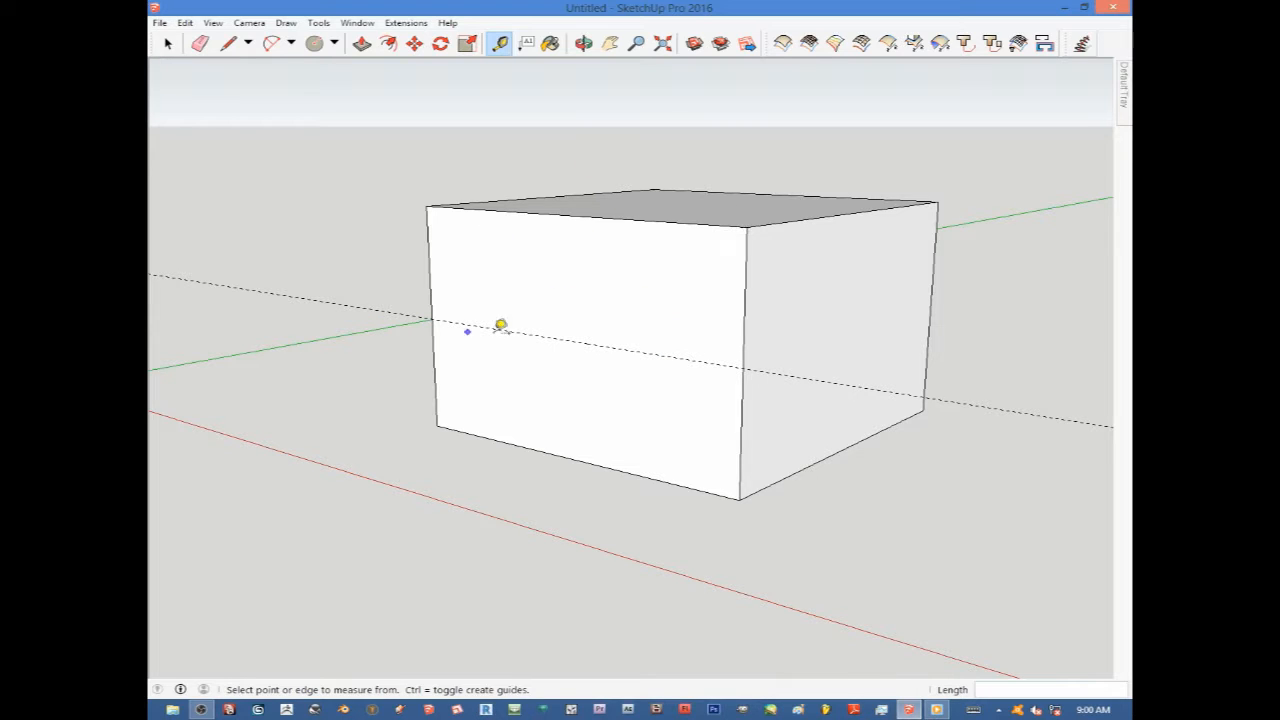
{"action": "left_click", "coordinate": [228, 46]}
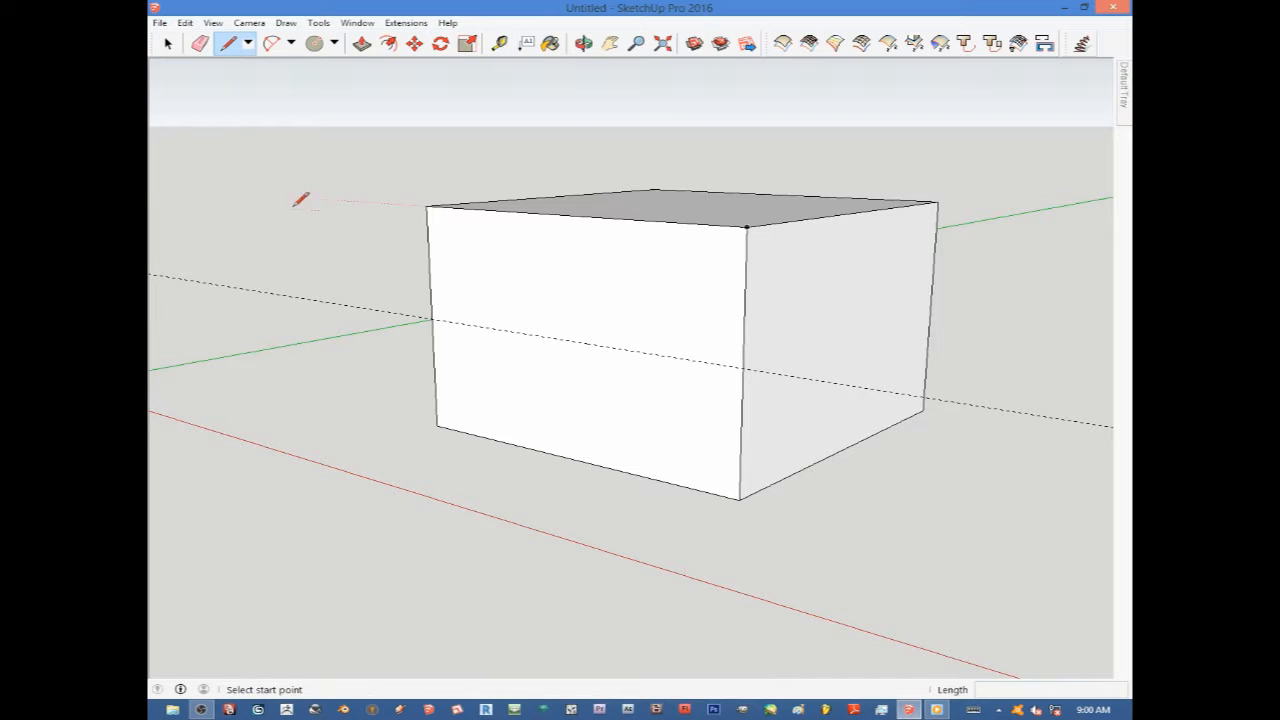
{"action": "left_click", "coordinate": [431, 319]}
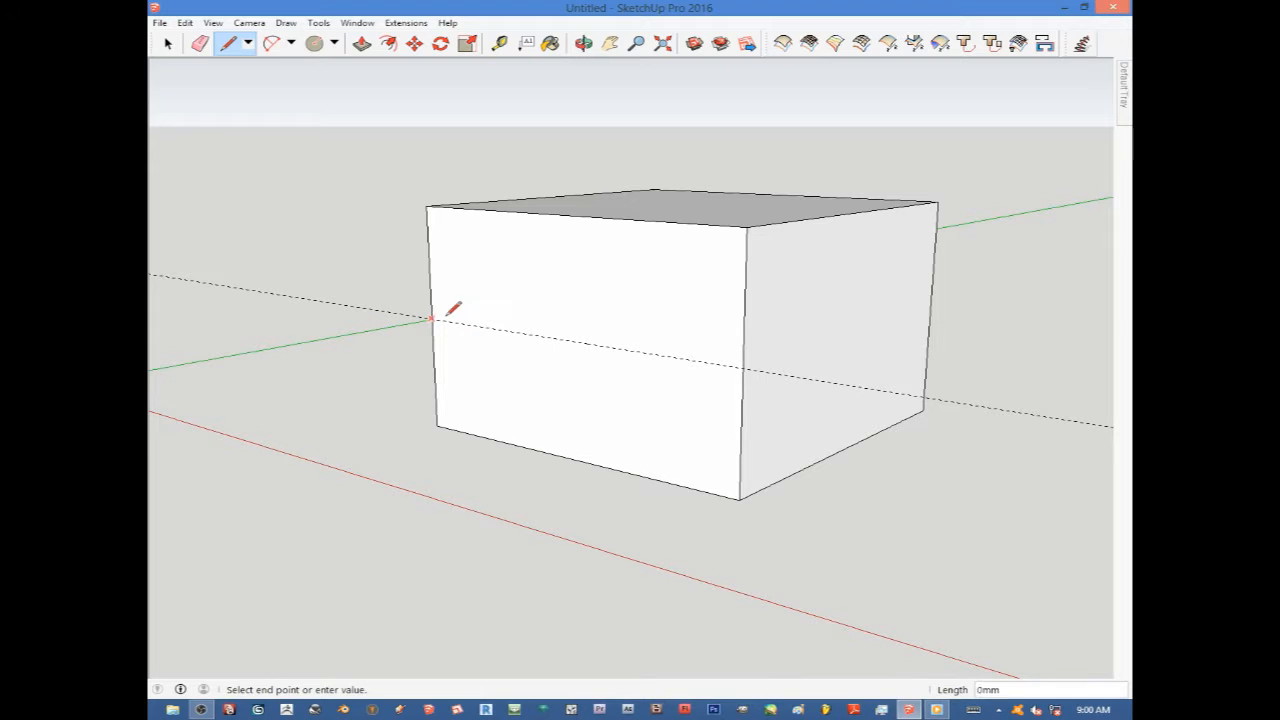
{"action": "left_click", "coordinate": [744, 368]}
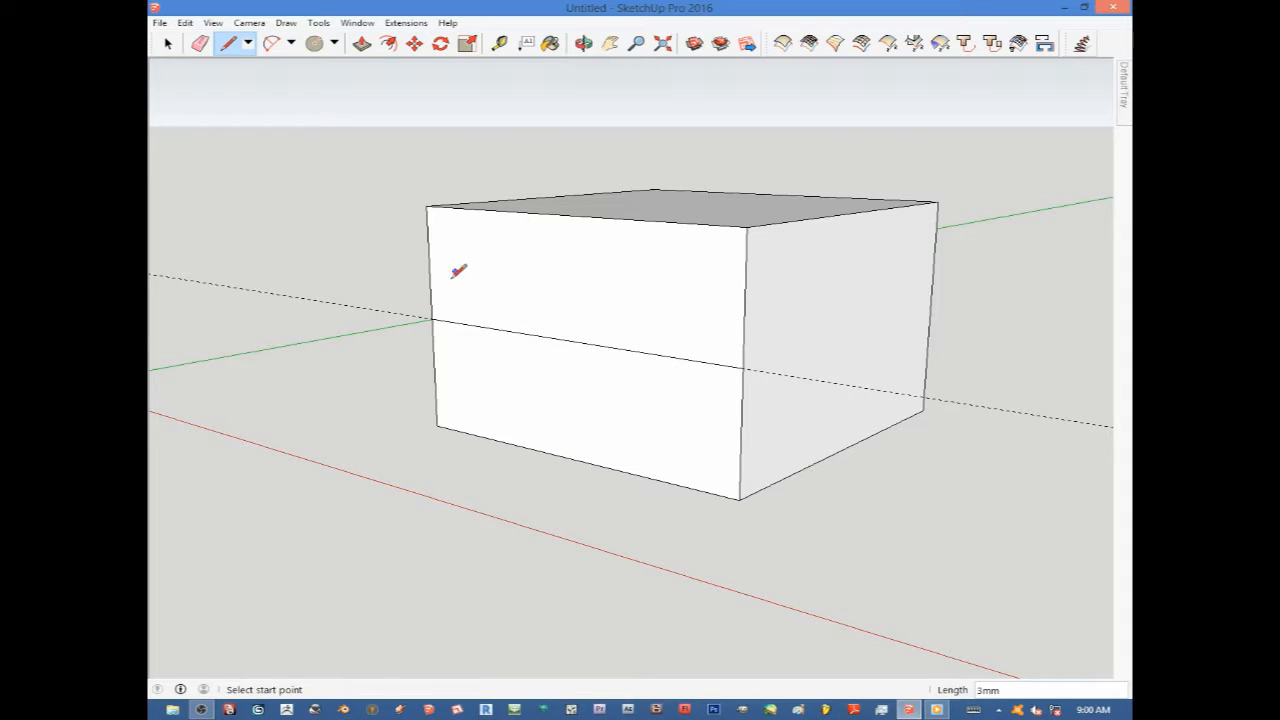
Undo the last two actions.
{"action": "left_click", "coordinate": [199, 45]}
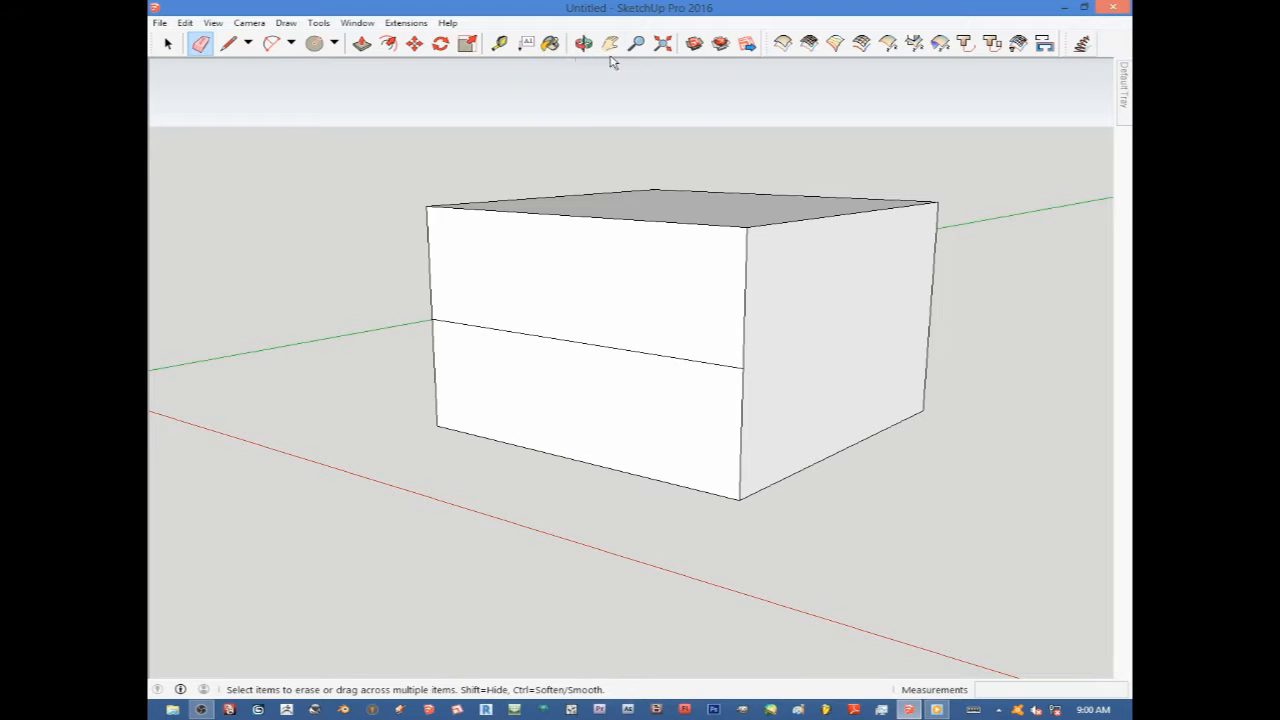
{"action": "key", "text": "ctrl+z"}
{"action": "key", "text": "ctrl+z"}
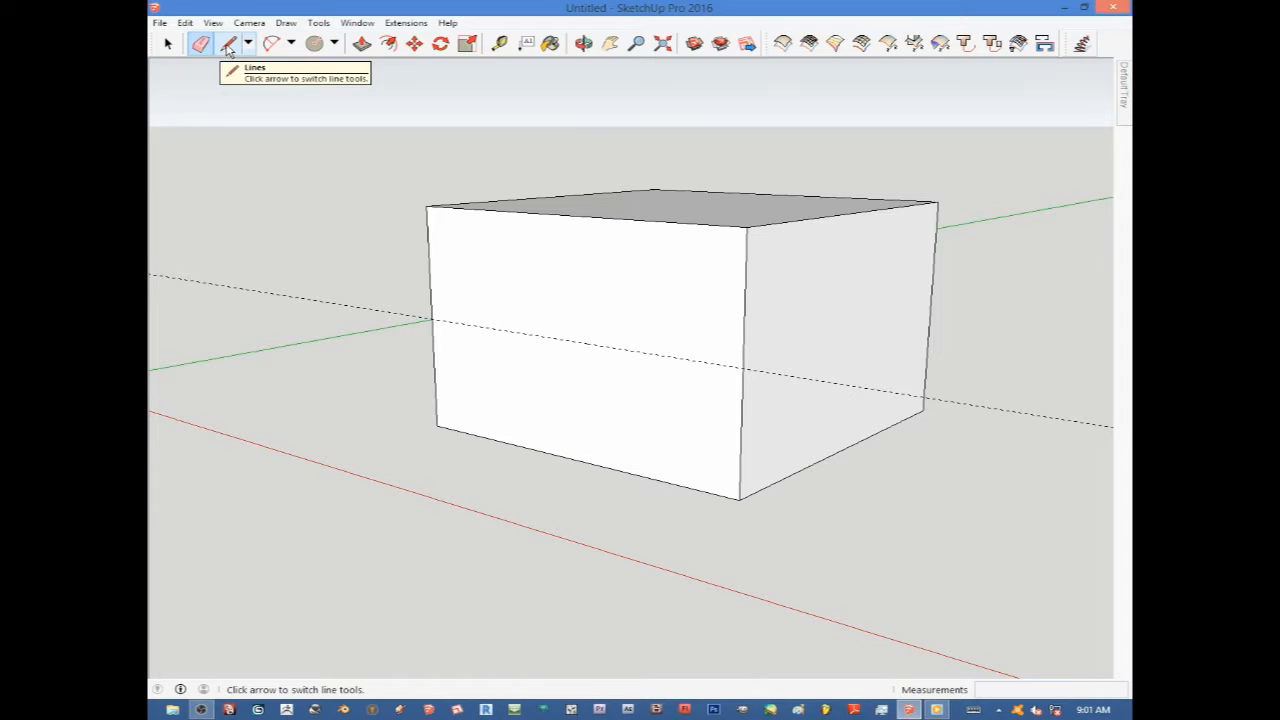
{"action": "left_click", "coordinate": [336, 46]}
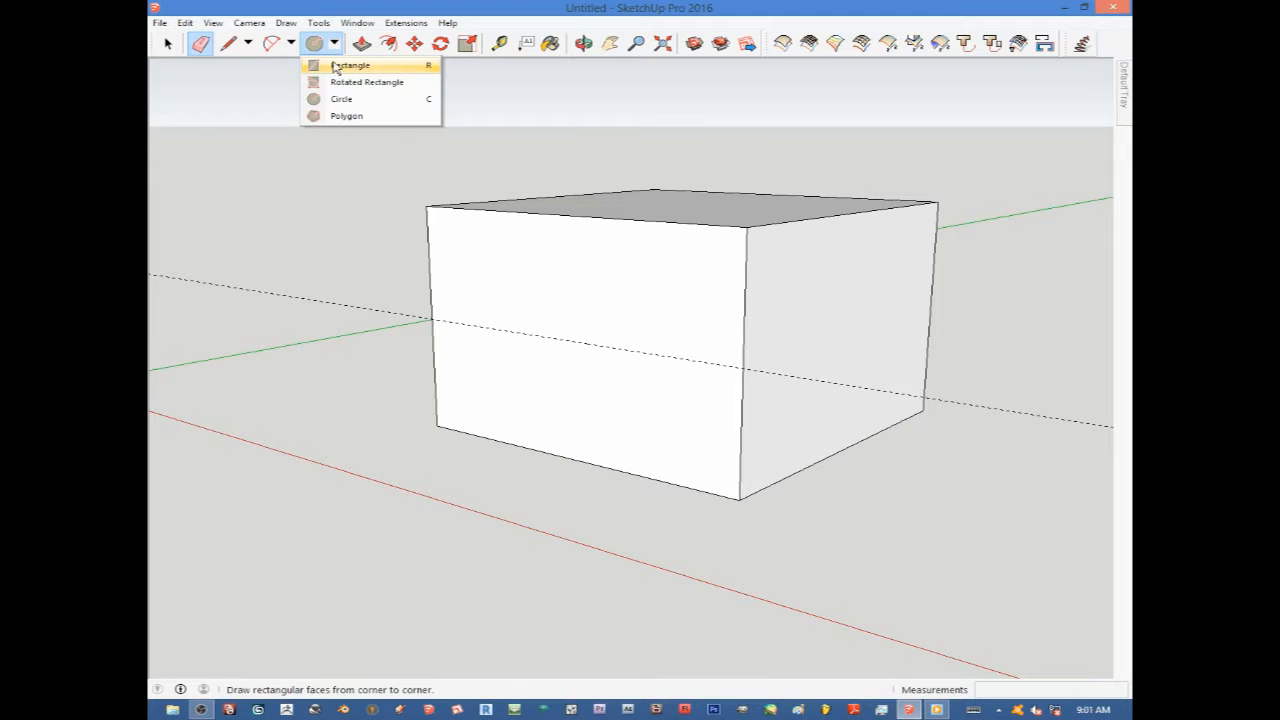
{"action": "left_click", "coordinate": [337, 66]}
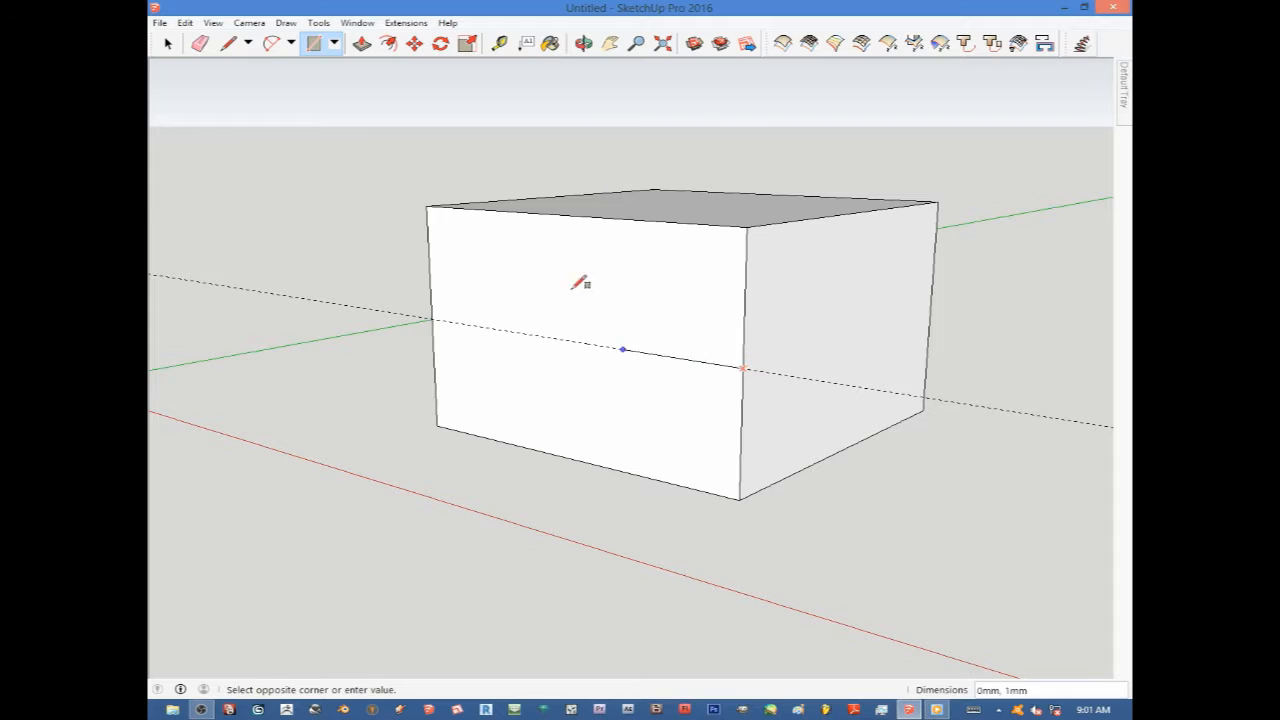
{"action": "left_click", "coordinate": [428, 205]}
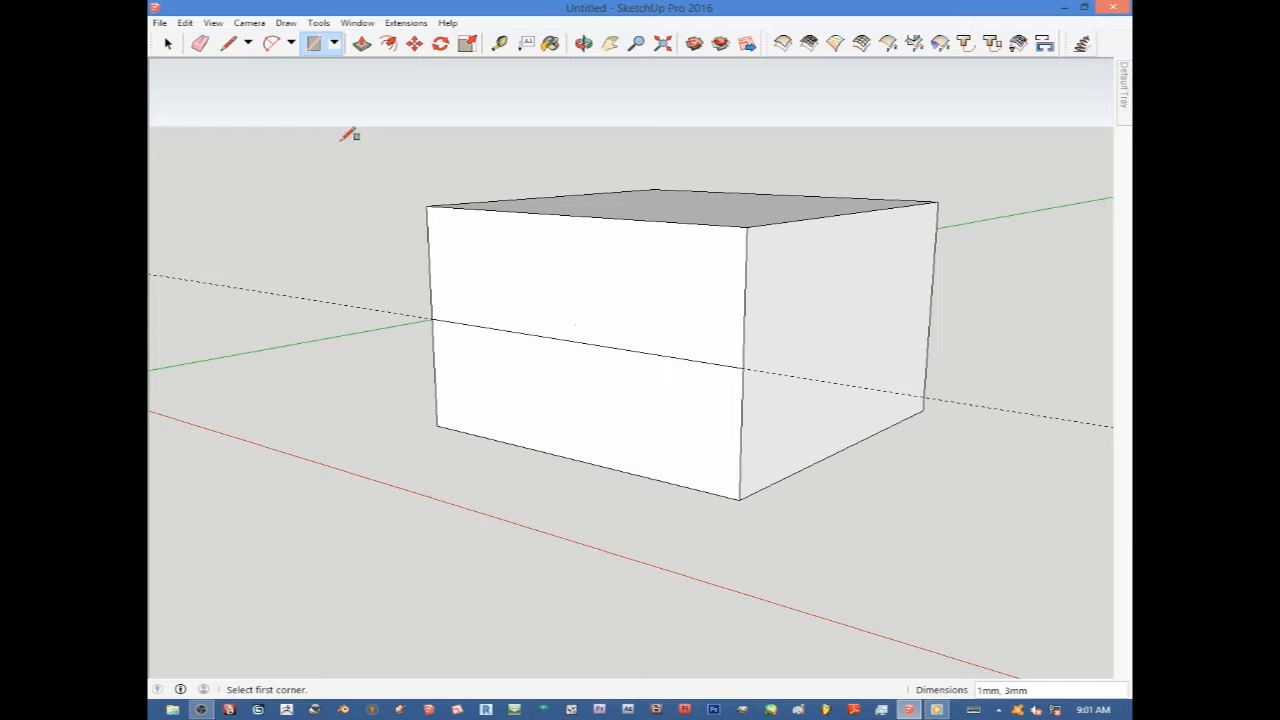
Erase the horizontal guide line with the Eraser.
{"action": "left_click", "coordinate": [200, 44]}
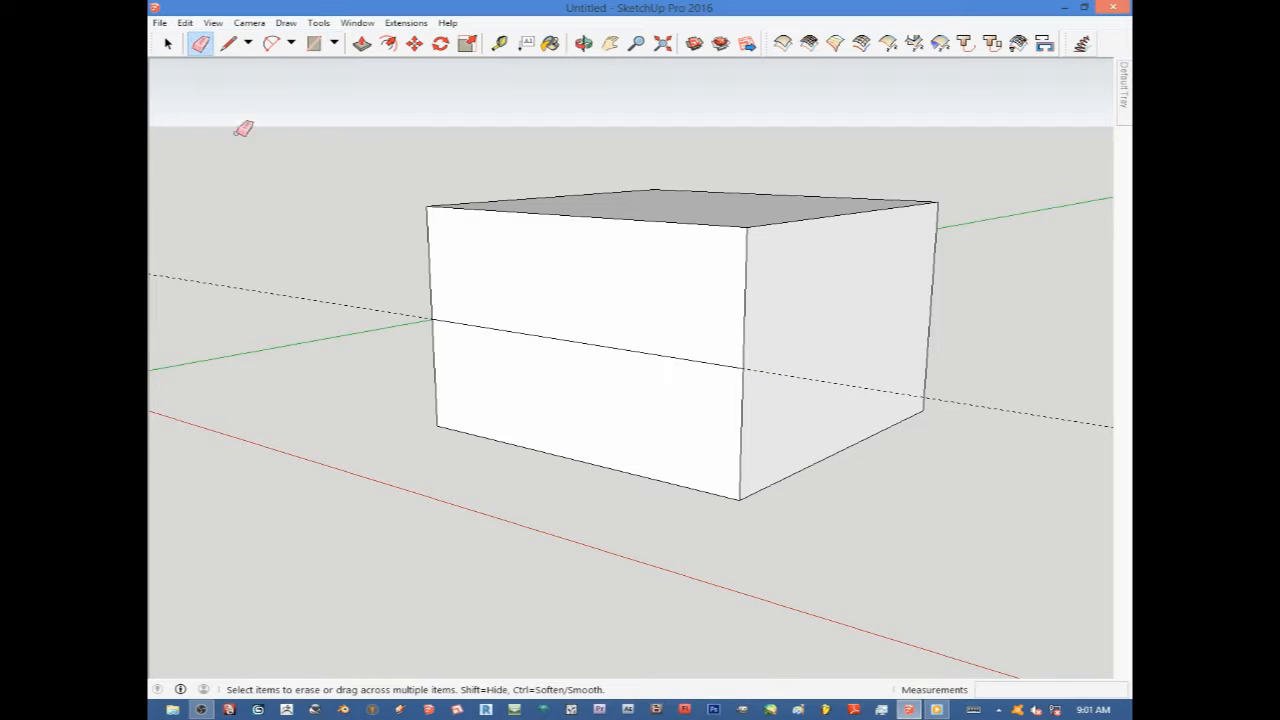
{"action": "left_click", "coordinate": [311, 289]}
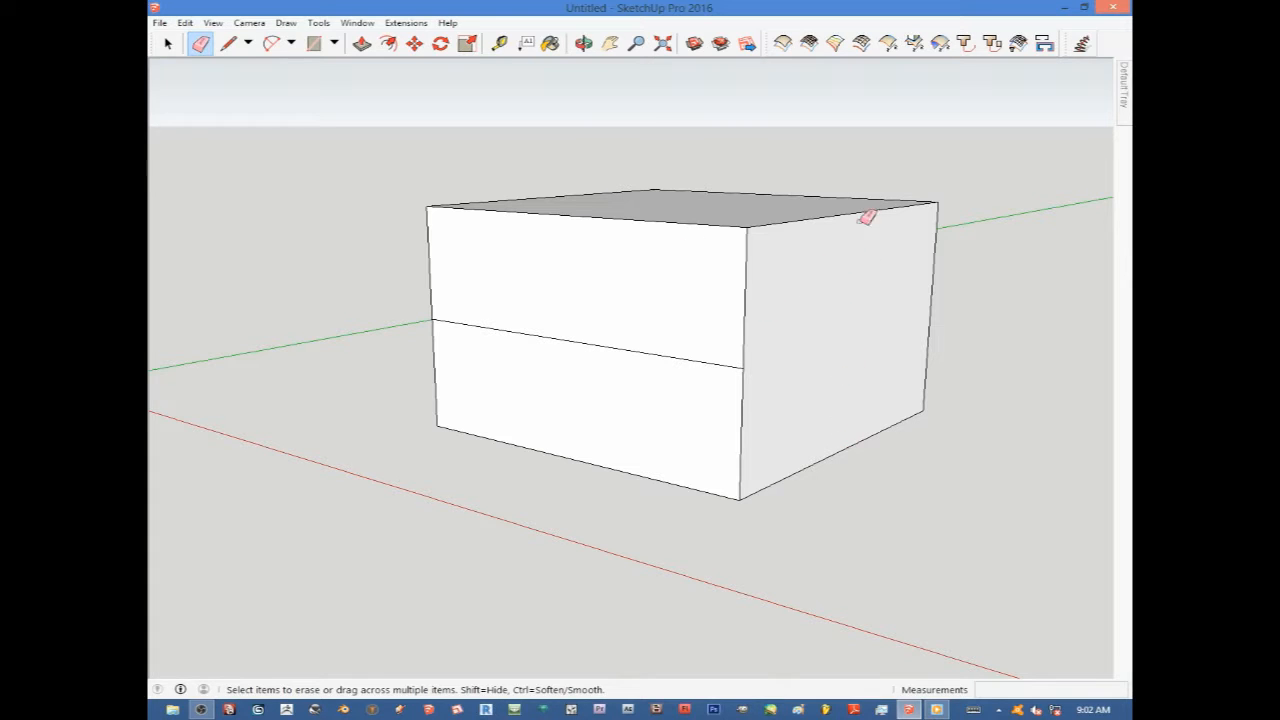
Create a vertical guide line on the right side face, offset from its front edge.
{"action": "left_click", "coordinate": [500, 44]}
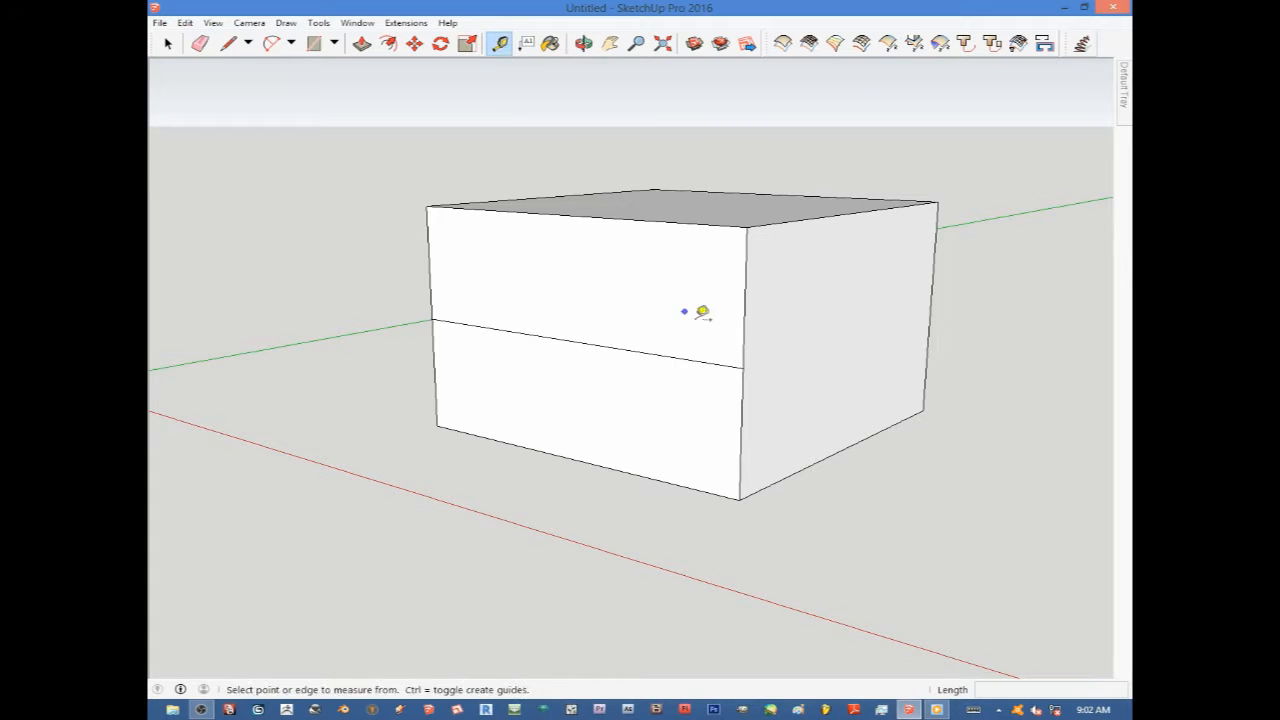
{"action": "left_click", "coordinate": [746, 333]}
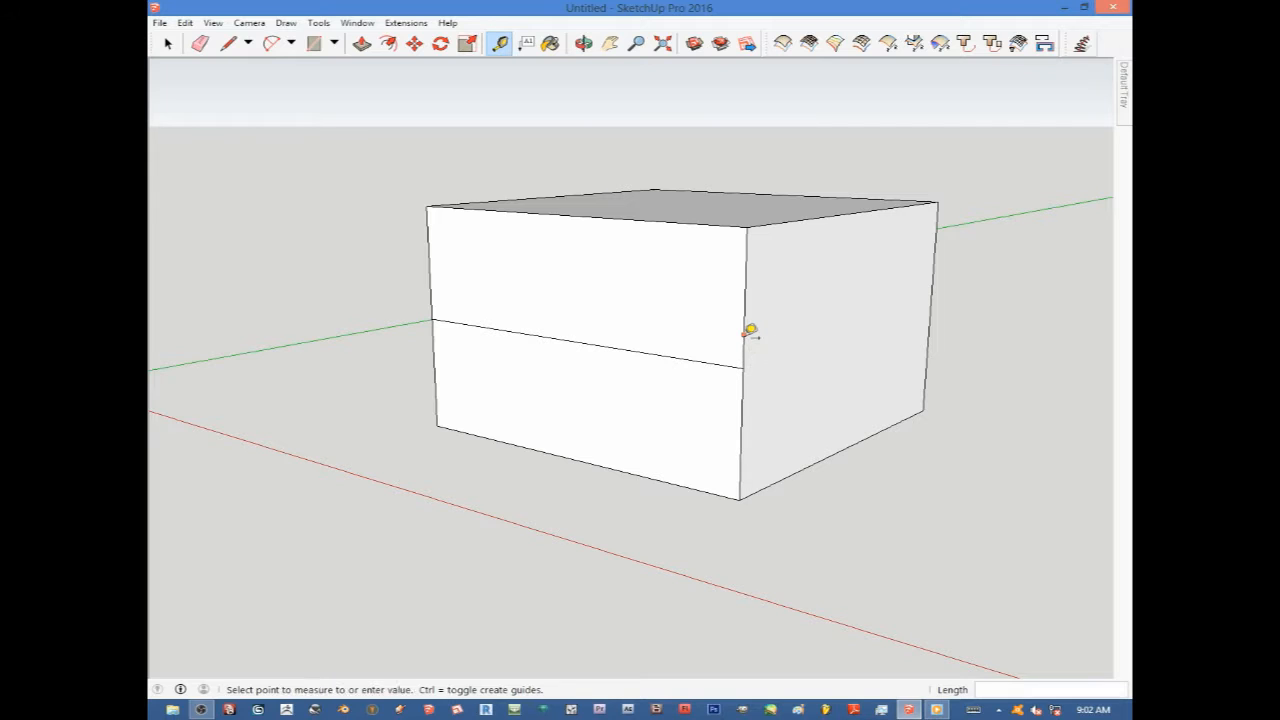
{"action": "left_click", "coordinate": [812, 312]}
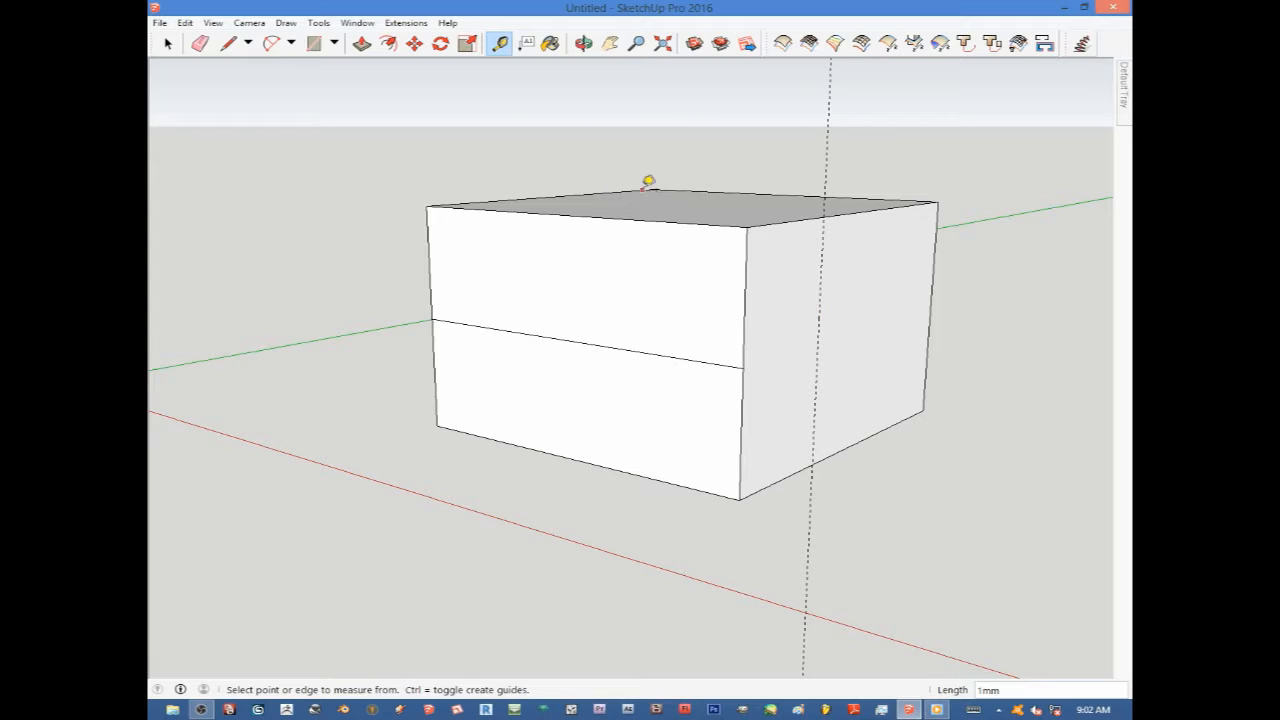
Draw a vertical line along the guide from the bottom to the top edge of the right side face.
{"action": "left_click", "coordinate": [228, 43]}
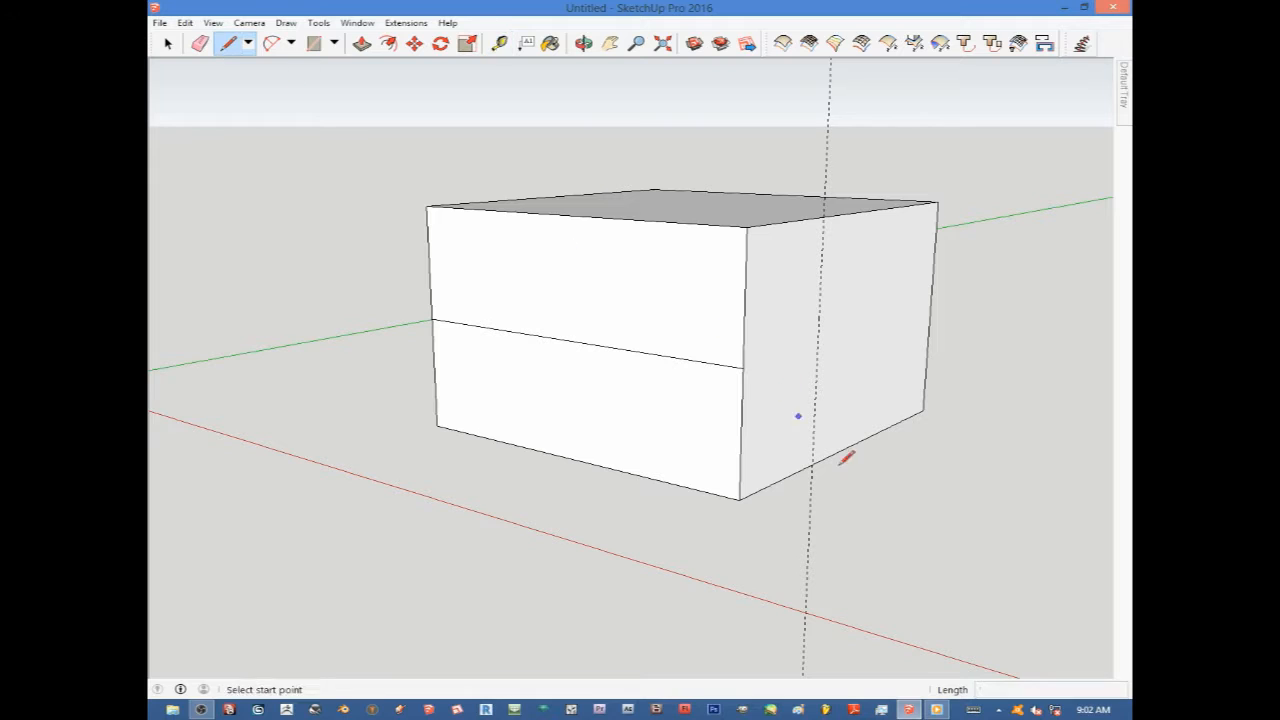
{"action": "left_click", "coordinate": [812, 464]}
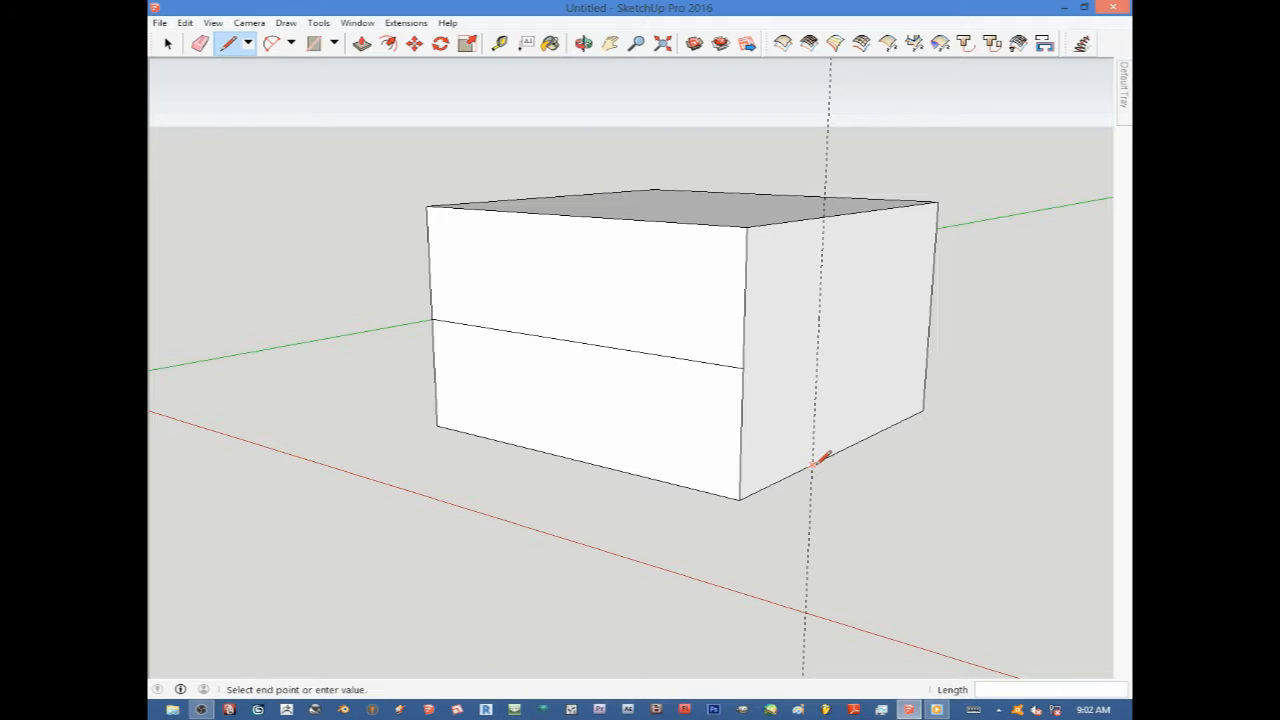
{"action": "left_click", "coordinate": [825, 215]}
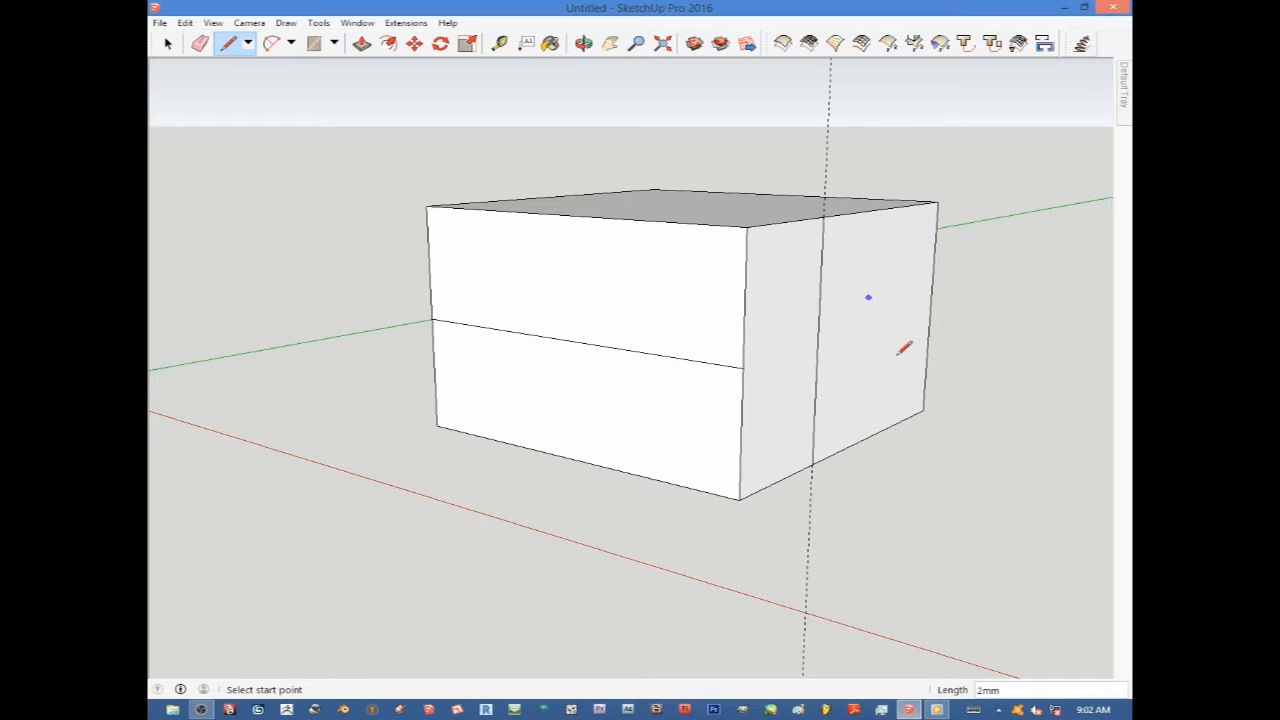
{"action": "scroll", "coordinate": [865, 380], "scroll_direction": "down", "scroll_amount": 3}
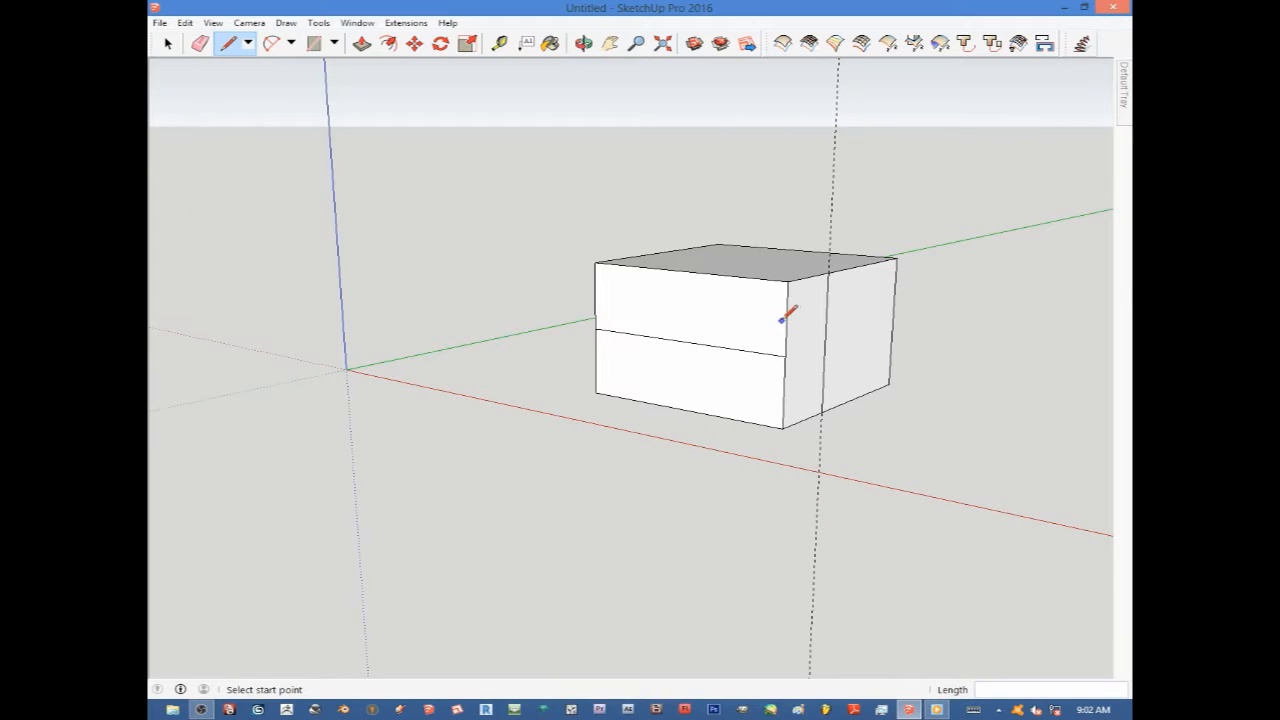
{"action": "scroll", "coordinate": [786, 315], "scroll_direction": "up", "scroll_amount": 2}
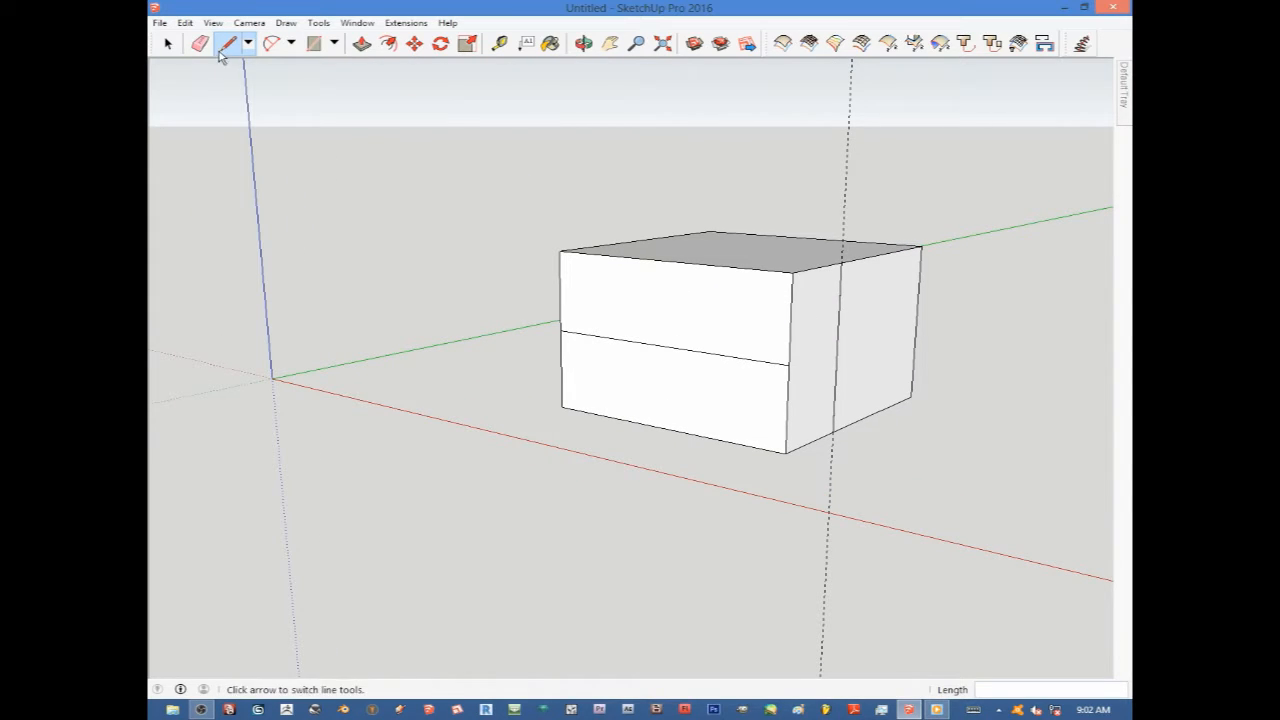
{"action": "left_click", "coordinate": [200, 44]}
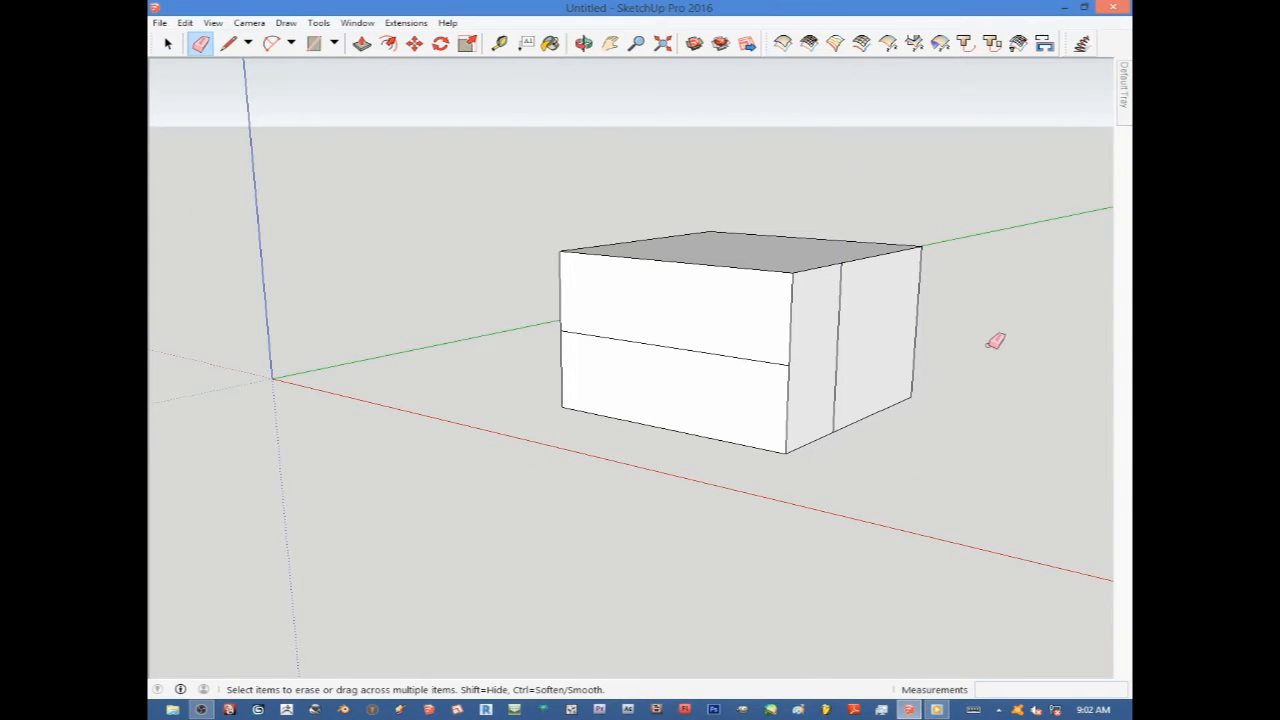
{"action": "scroll", "coordinate": [823, 343], "scroll_direction": "down", "scroll_amount": 2}
{"action": "scroll", "coordinate": [851, 351], "scroll_direction": "up", "scroll_amount": 4}
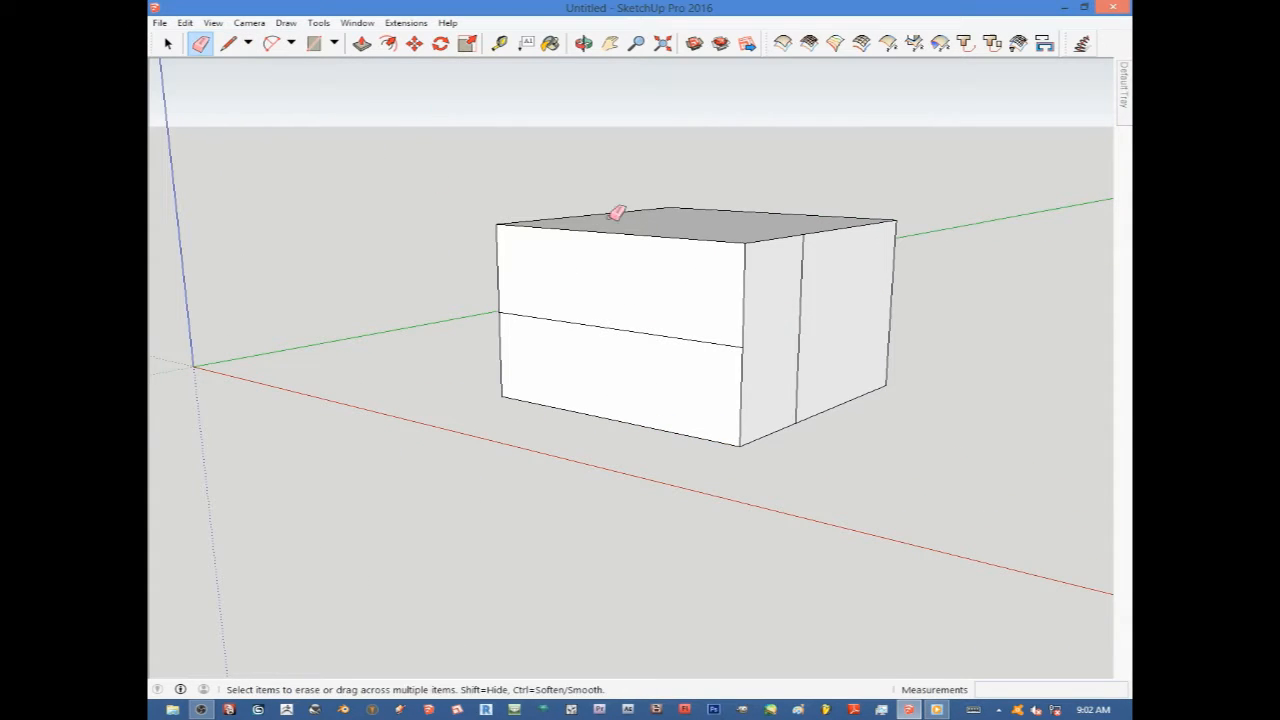
Create a vertical guide line on the front face, offset from its right edge toward the middle.
{"action": "left_click", "coordinate": [496, 46]}
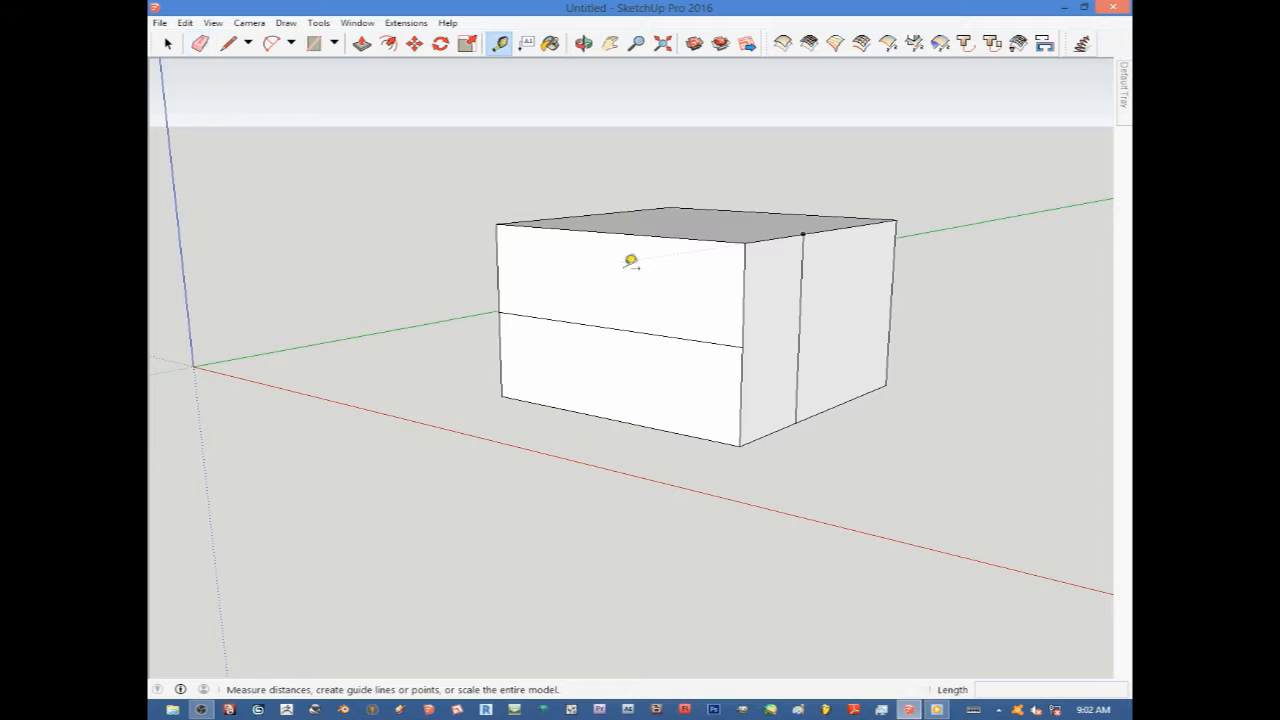
{"action": "left_click", "coordinate": [743, 295]}
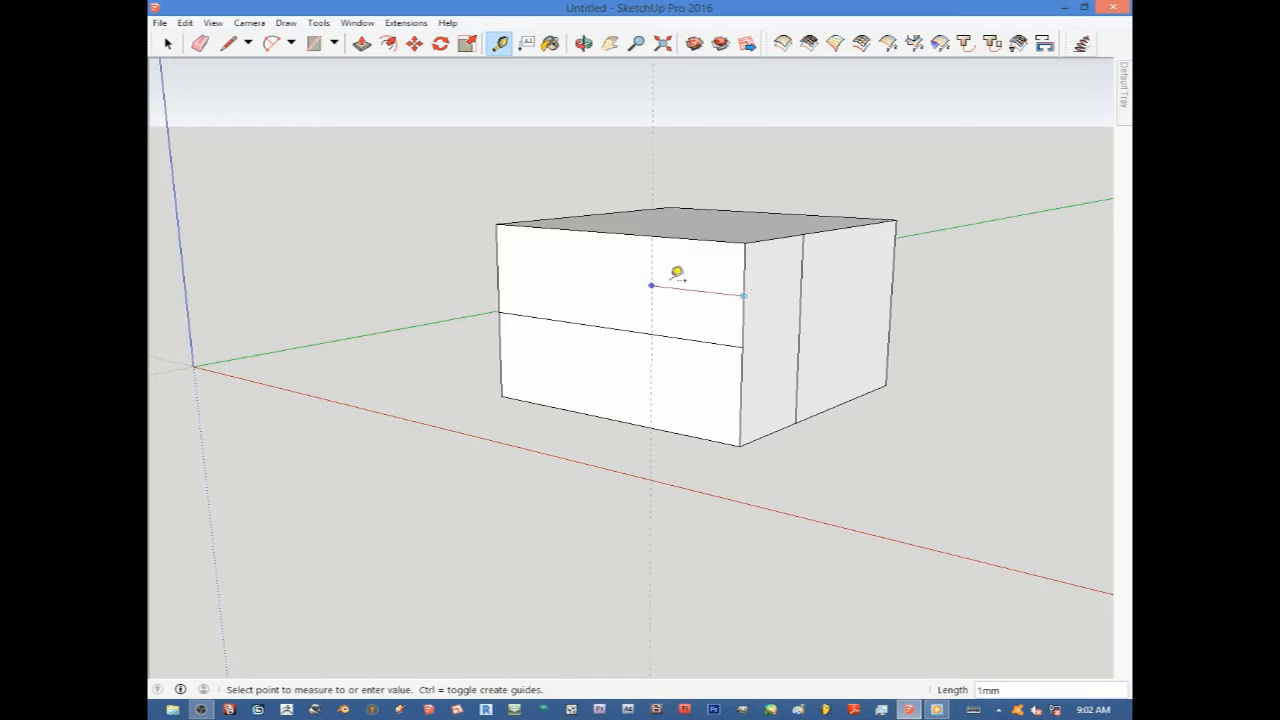
{"action": "left_click", "coordinate": [652, 284]}
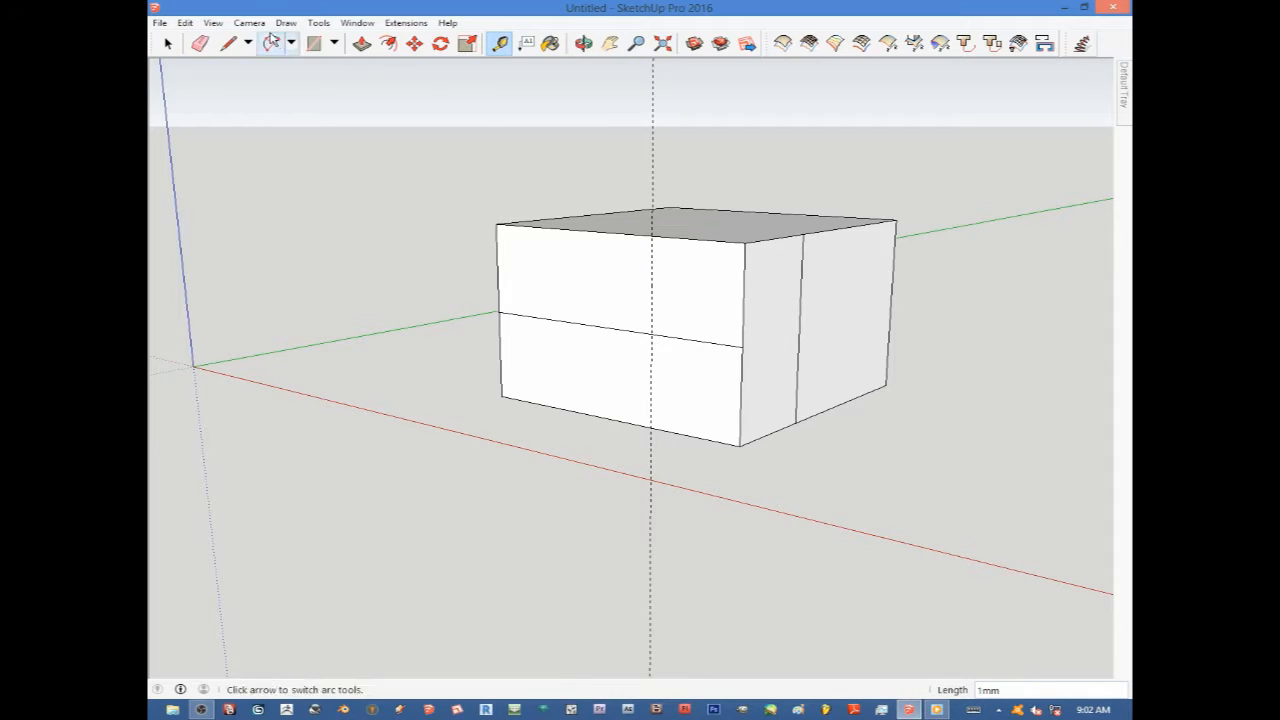
Draw a vertical line along the guide on the front face's upper half, and erase the vertical guide line.
{"action": "left_click", "coordinate": [229, 44]}
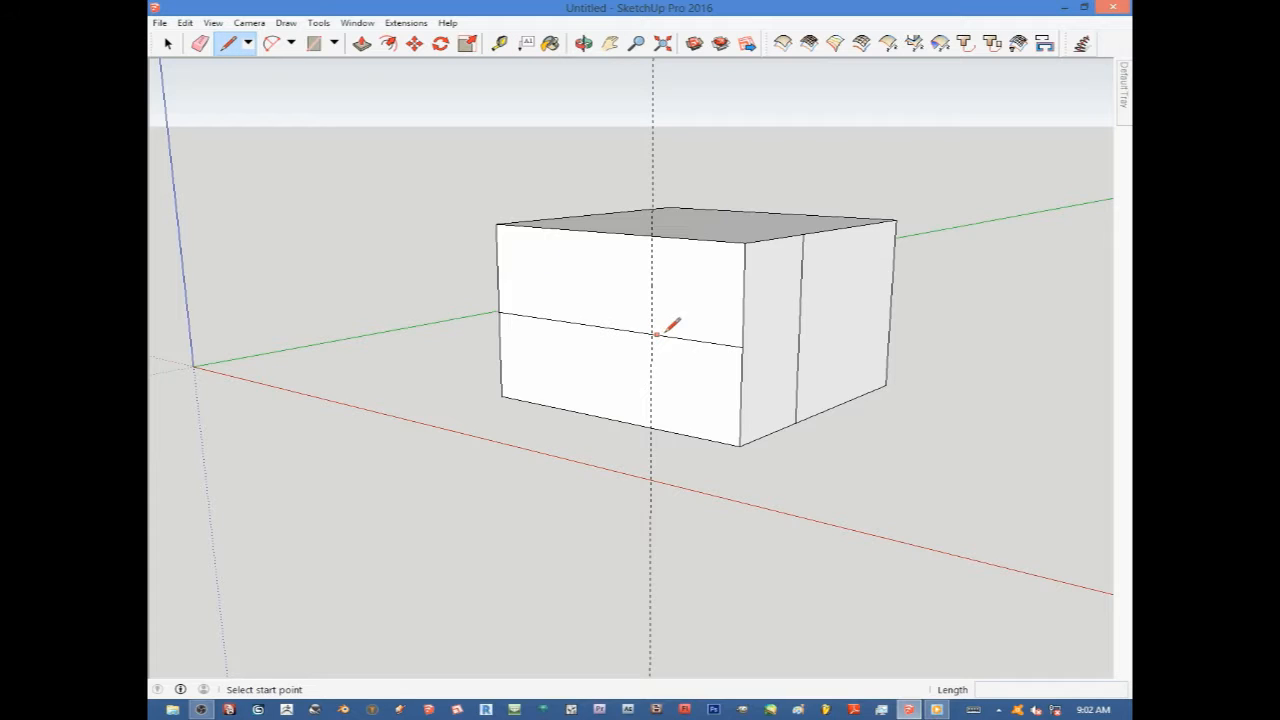
{"action": "left_click", "coordinate": [652, 333]}
{"action": "left_click", "coordinate": [656, 231]}
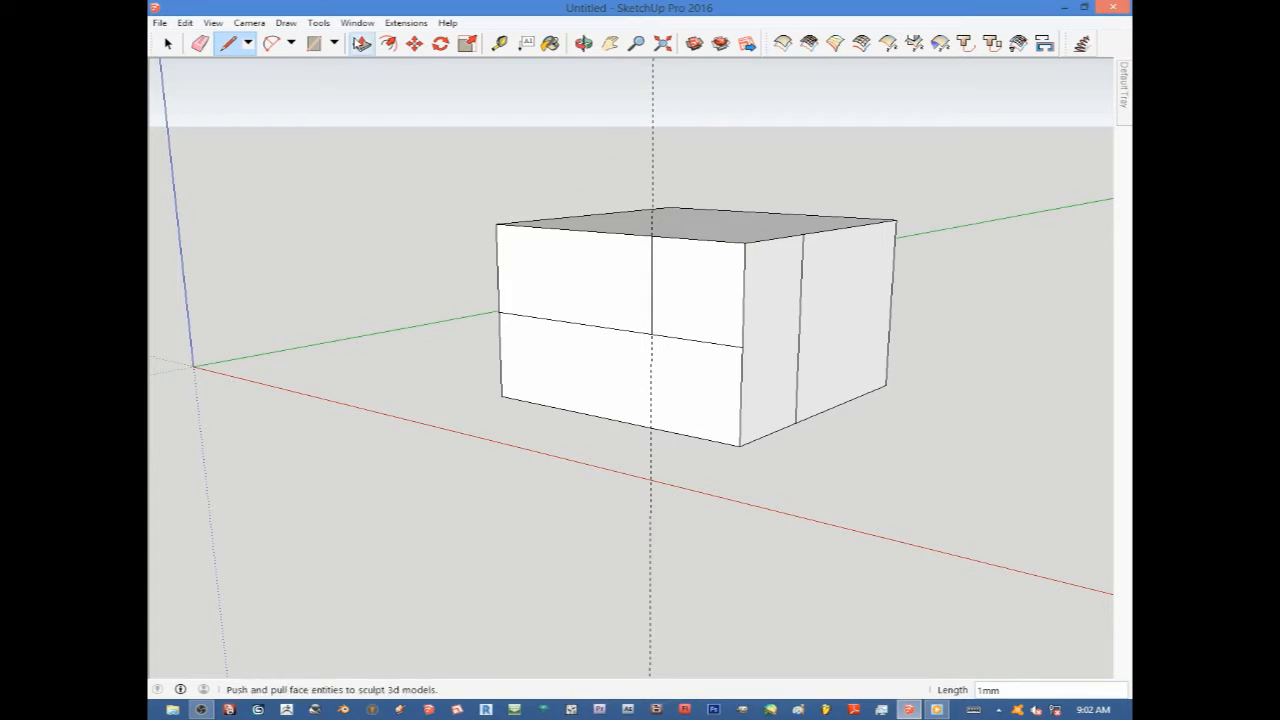
{"action": "left_click", "coordinate": [201, 43]}
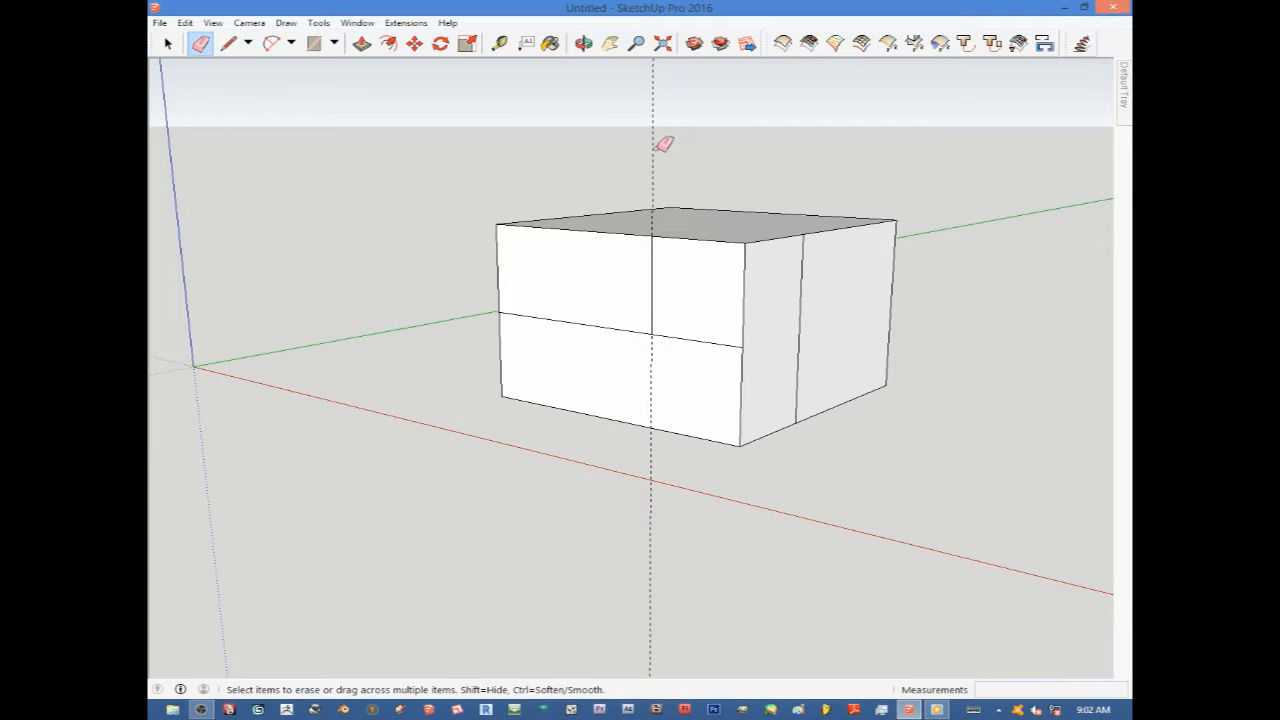
{"action": "left_click", "coordinate": [655, 143]}
Push the upper-right section of the front face back into the box with Push/Pull.
{"action": "left_click", "coordinate": [362, 44]}
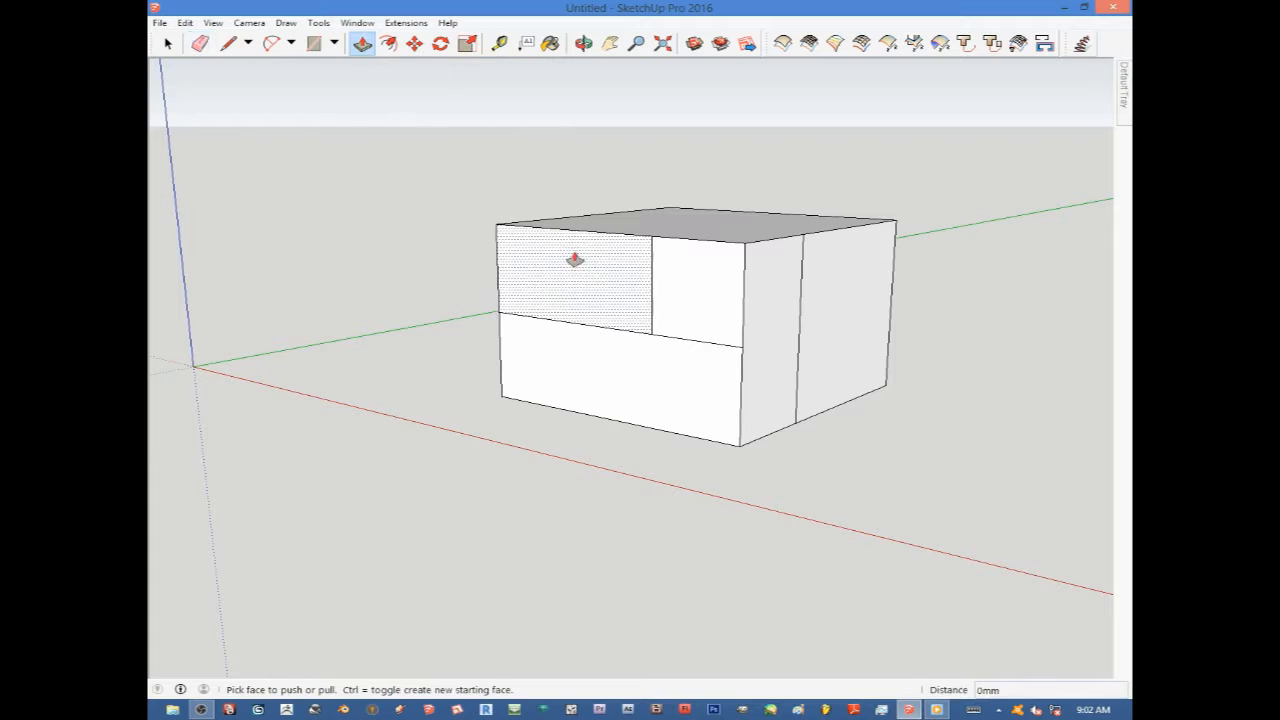
{"action": "left_click_drag", "start_coordinate": [707, 301], "coordinate": [800, 270]}
{"action": "middle_click_drag", "start_coordinate": [823, 363], "coordinate": [797, 486]}
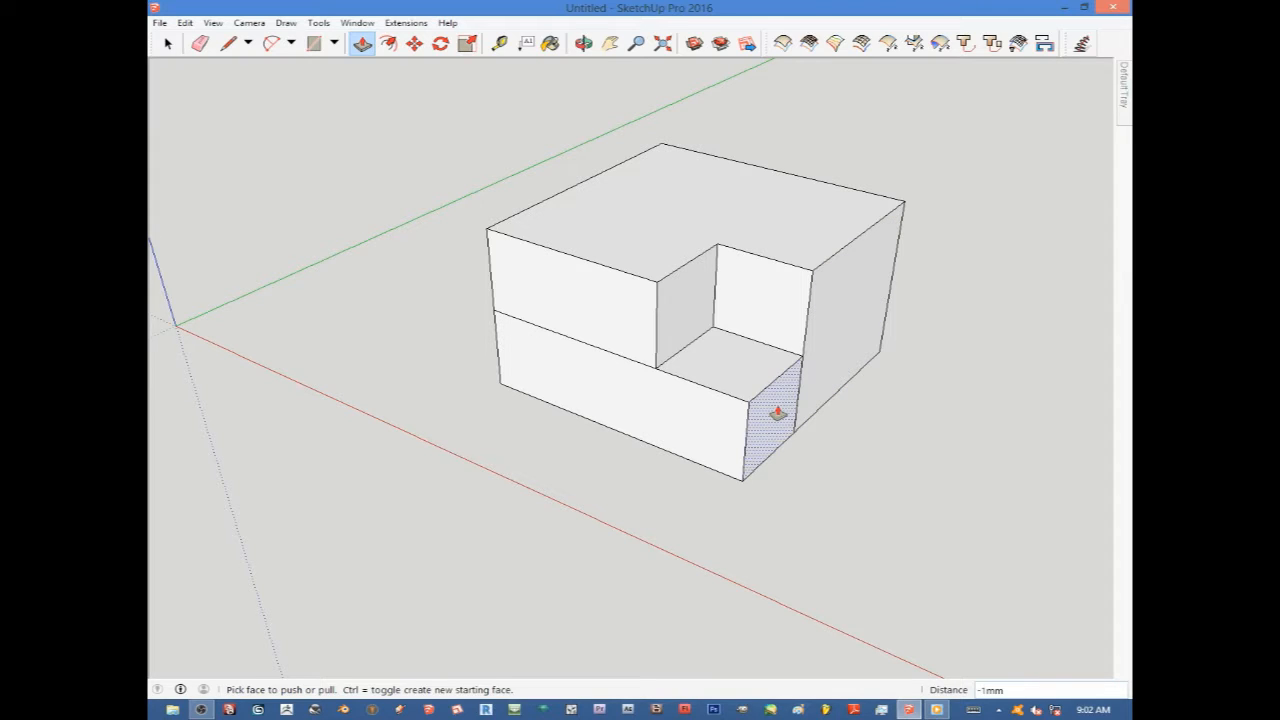
Pull the lower-right front section forward and push the lower-left front section inward.
{"action": "left_click_drag", "start_coordinate": [765, 412], "coordinate": [843, 443]}
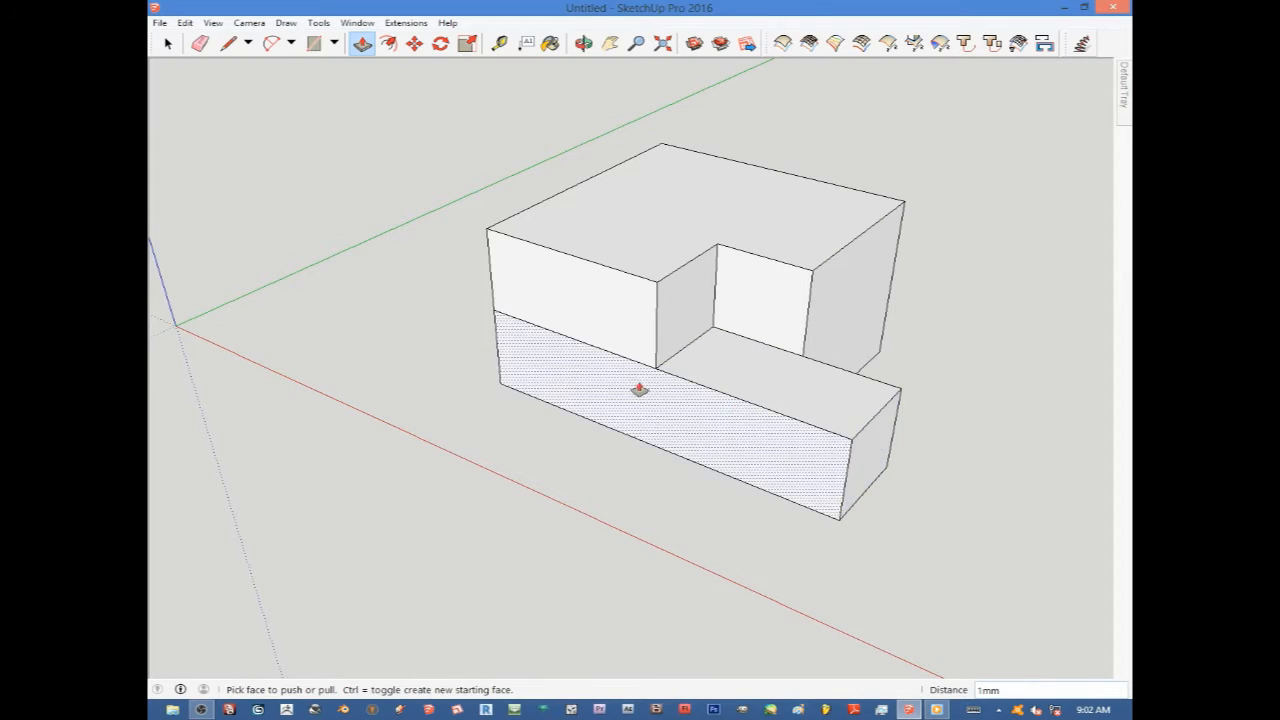
{"action": "left_click_drag", "start_coordinate": [595, 331], "coordinate": [537, 354]}
{"action": "middle_click_drag", "start_coordinate": [668, 375], "coordinate": [883, 503]}
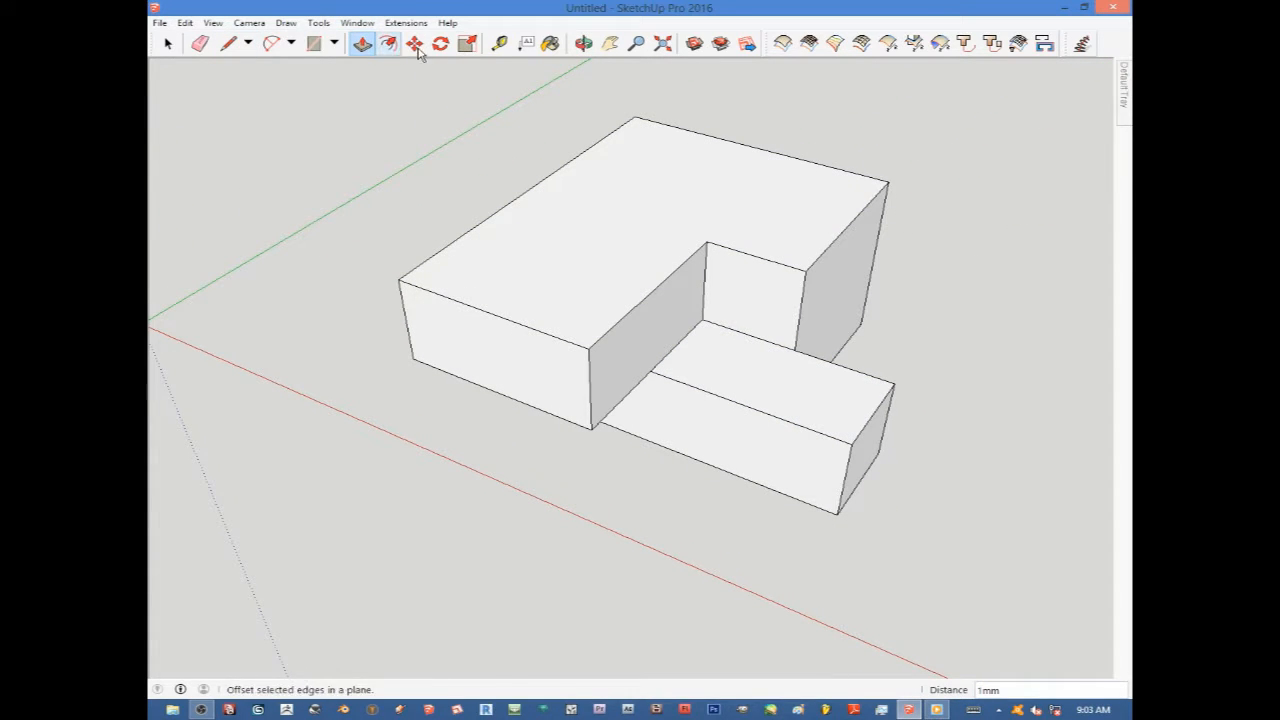
Create two guide lines on the top face, offset from its left and back edges, with the Tape Measure.
{"action": "left_click", "coordinate": [499, 43]}
{"action": "left_click", "coordinate": [561, 166]}
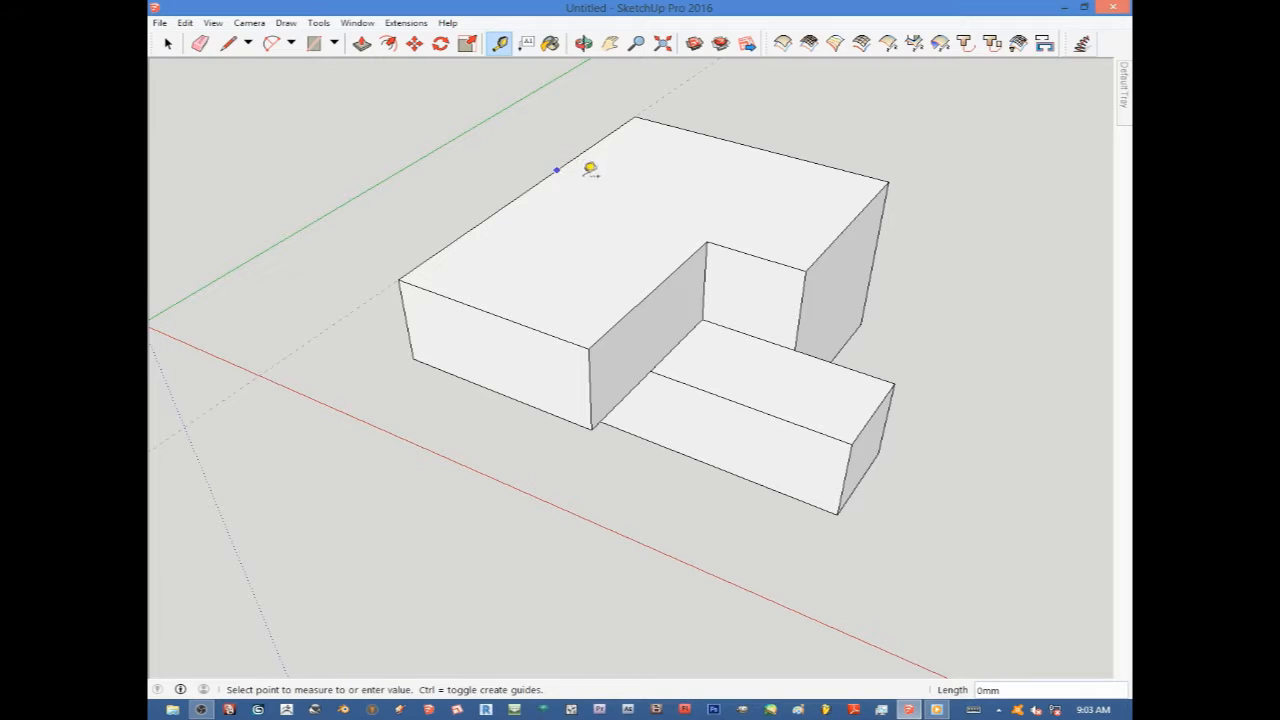
{"action": "left_click", "coordinate": [630, 192]}
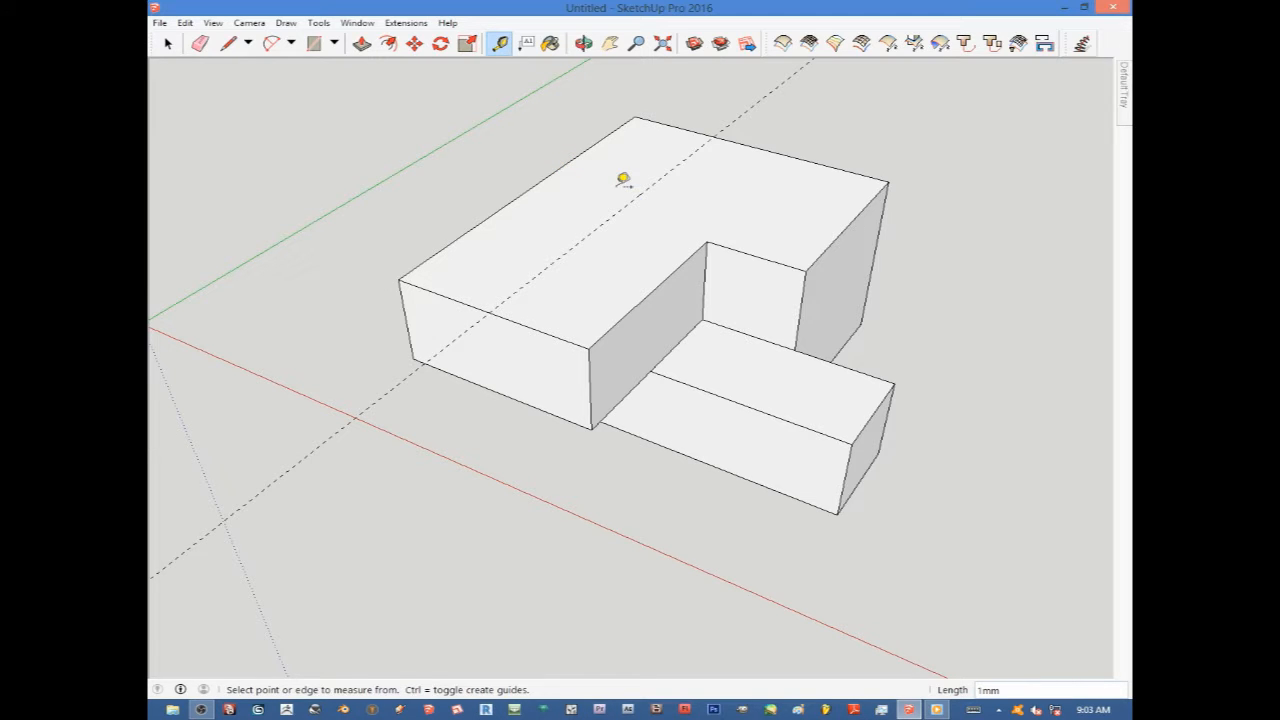
{"action": "left_click", "coordinate": [676, 125]}
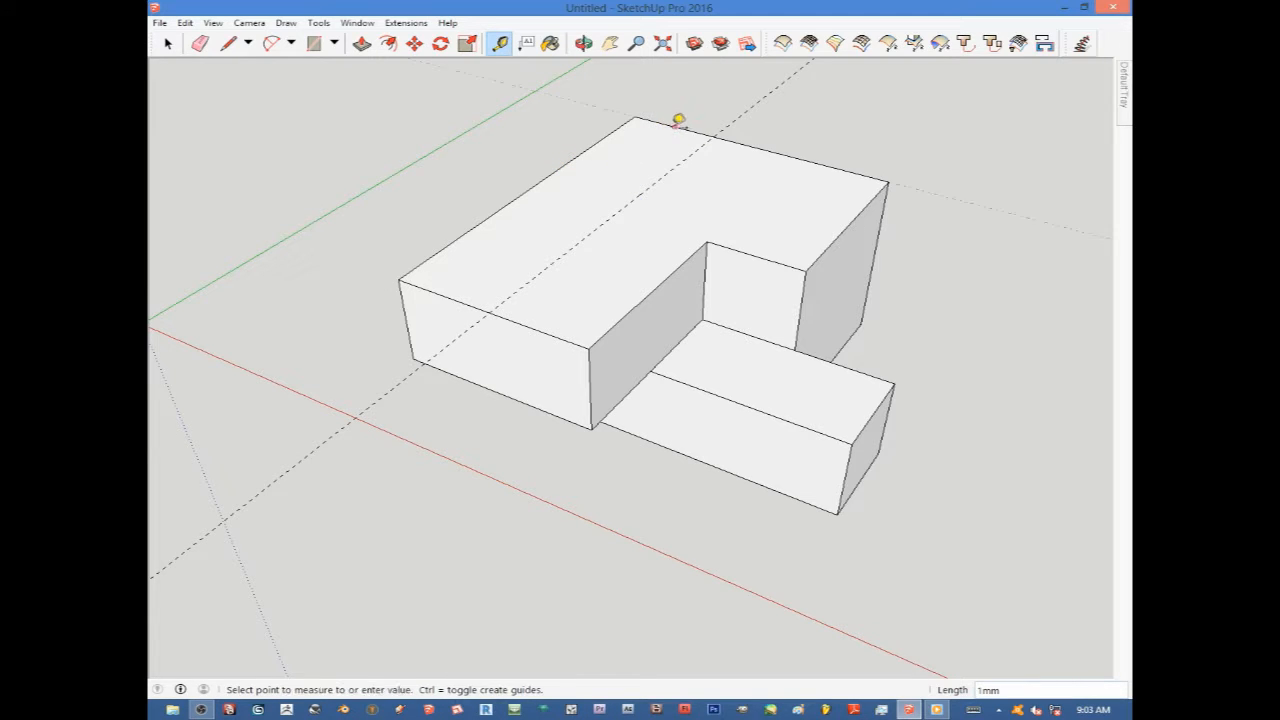
{"action": "left_click", "coordinate": [632, 158]}
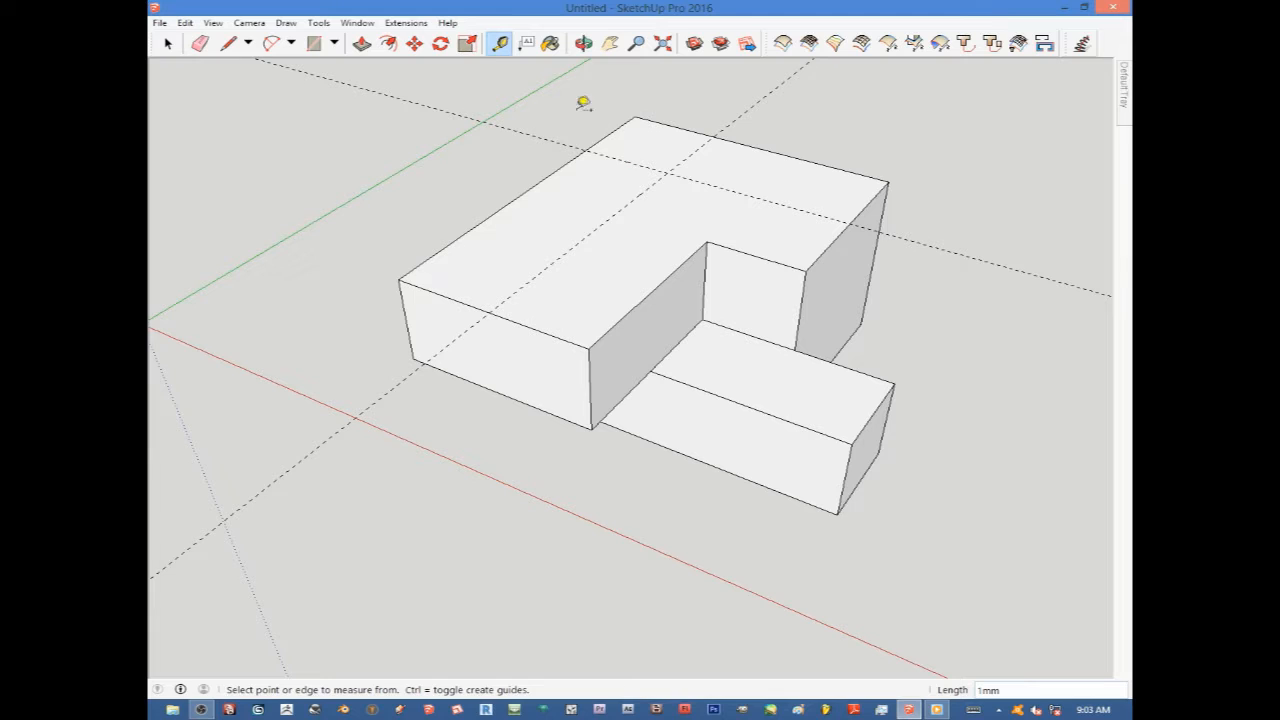
Draw a rectangle in the top face's back corner bounded by the two guide lines, and remove the guides.
{"action": "left_click", "coordinate": [313, 44]}
{"action": "left_click", "coordinate": [712, 137]}
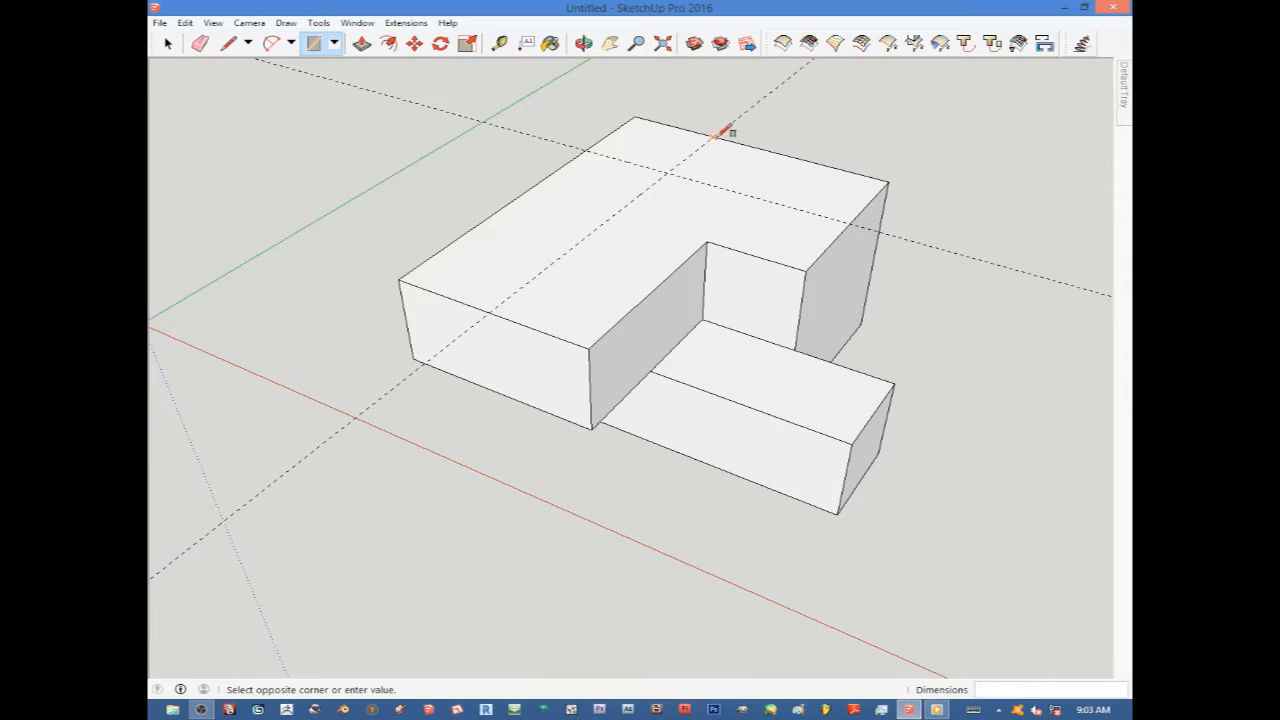
{"action": "left_click", "coordinate": [590, 147]}
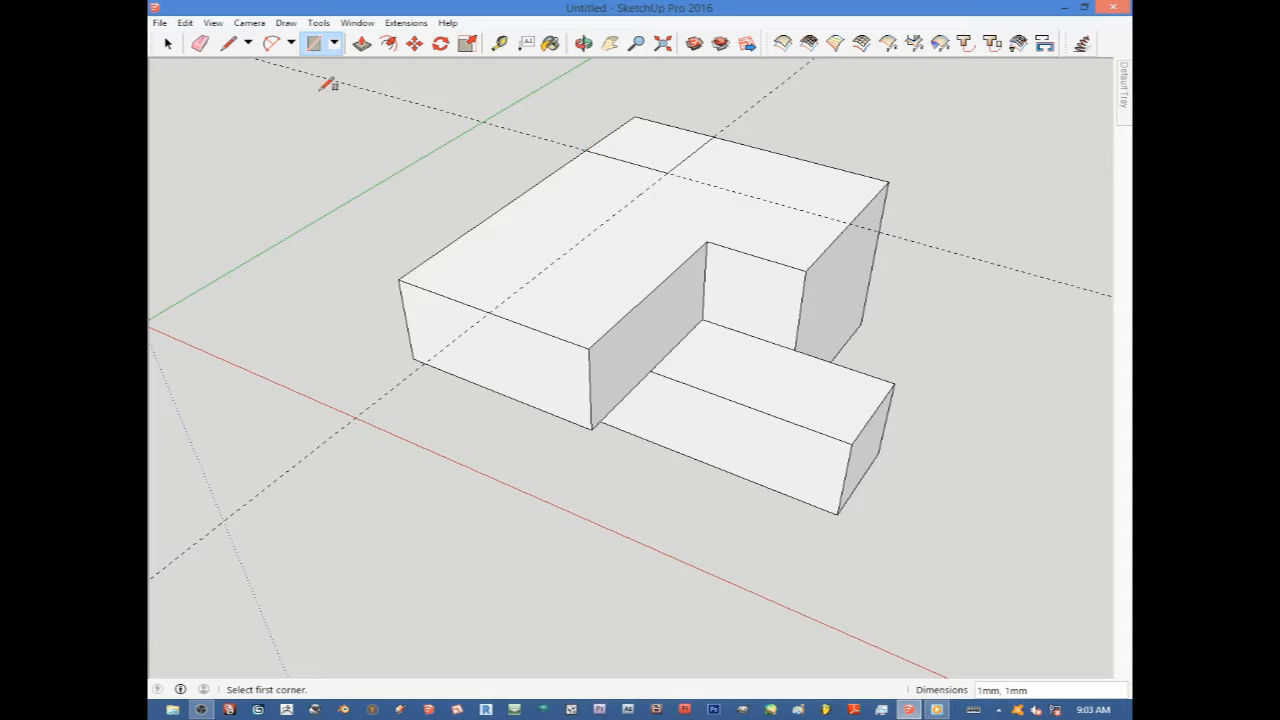
{"action": "left_click", "coordinate": [200, 44]}
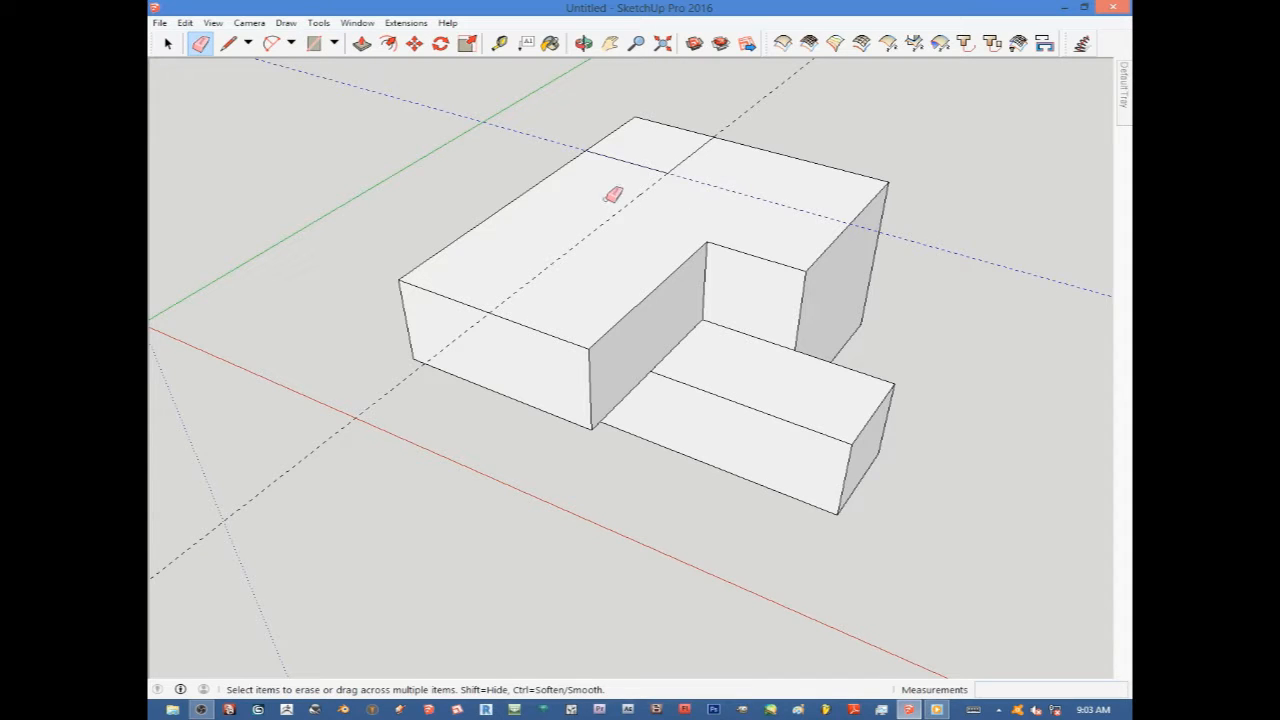
Push the corner rectangle down to the level of the lower front section.
{"action": "left_click", "coordinate": [362, 44]}
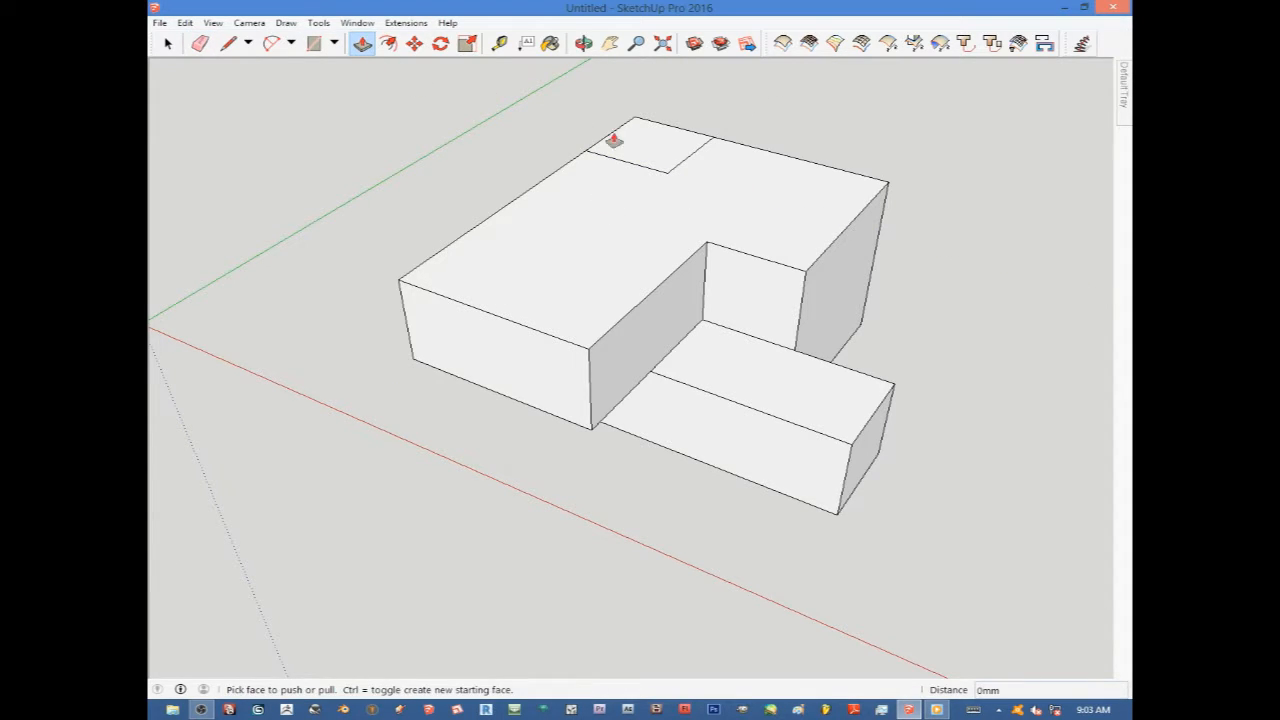
{"action": "left_click", "coordinate": [637, 148]}
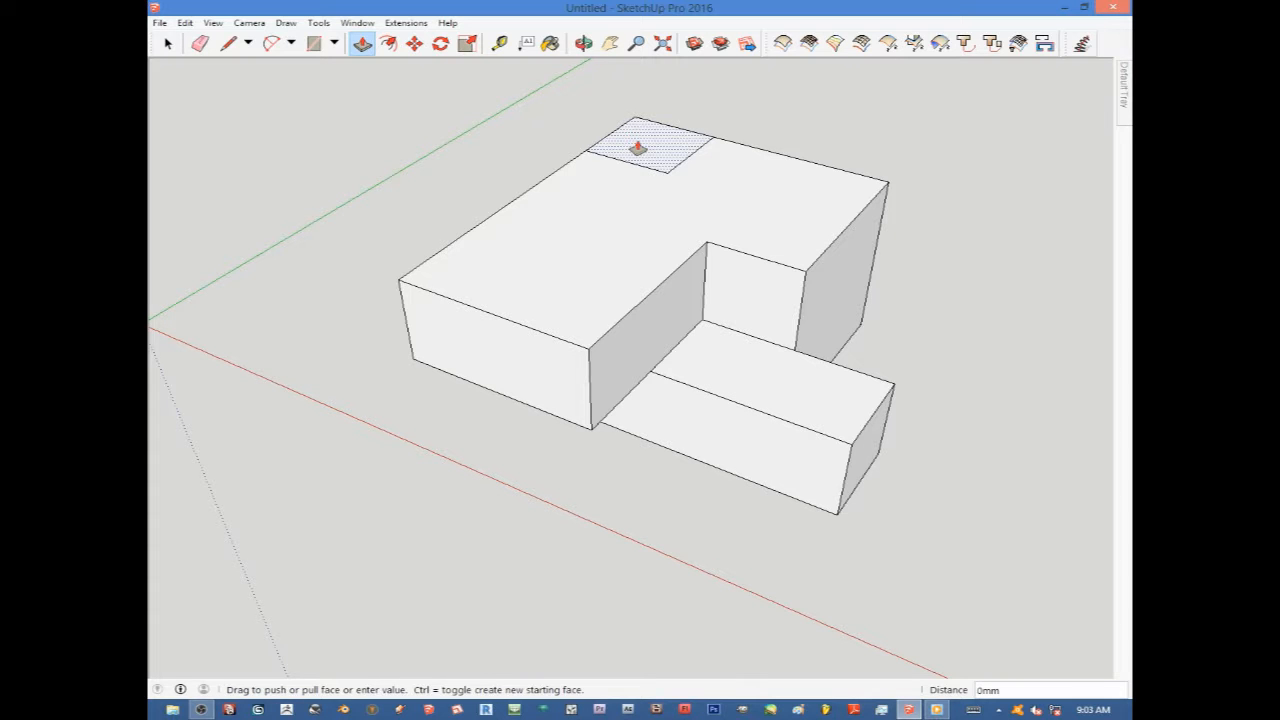
{"action": "left_click", "coordinate": [773, 347]}
Orbit and zoom around the model to inspect it from different sides.
{"action": "middle_click_drag", "start_coordinate": [543, 240], "coordinate": [566, 337]}
{"action": "scroll", "coordinate": [443, 346], "scroll_direction": "down", "scroll_amount": 3}
{"action": "scroll", "coordinate": [676, 337], "scroll_direction": "up", "scroll_amount": 2}
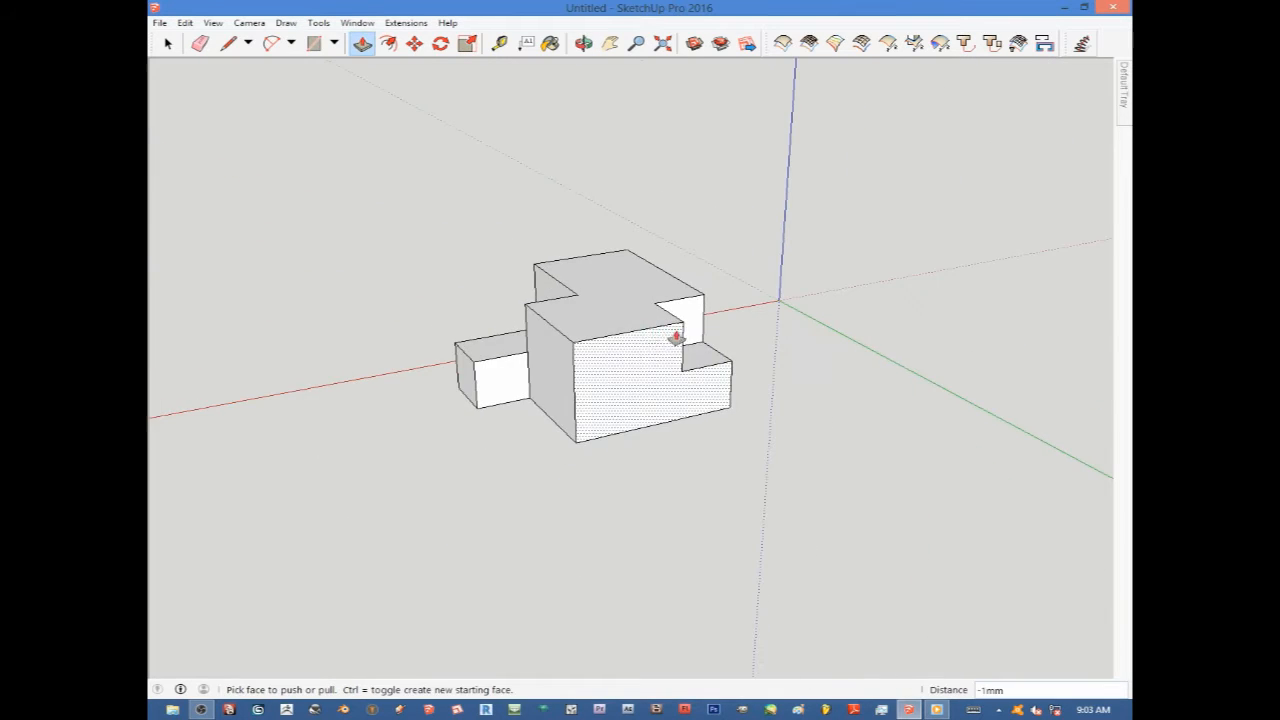
{"action": "middle_click_drag", "start_coordinate": [676, 337], "coordinate": [709, 371]}
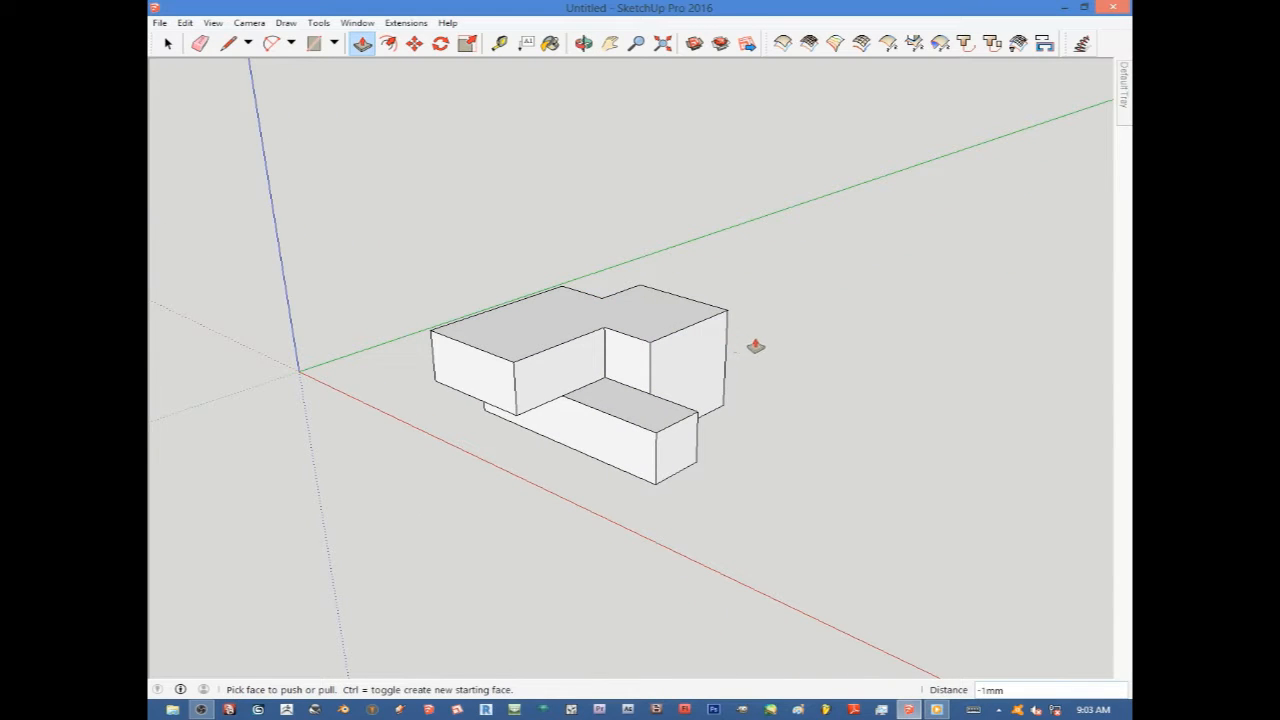
{"action": "scroll", "coordinate": [755, 346], "scroll_direction": "up", "scroll_amount": 5}
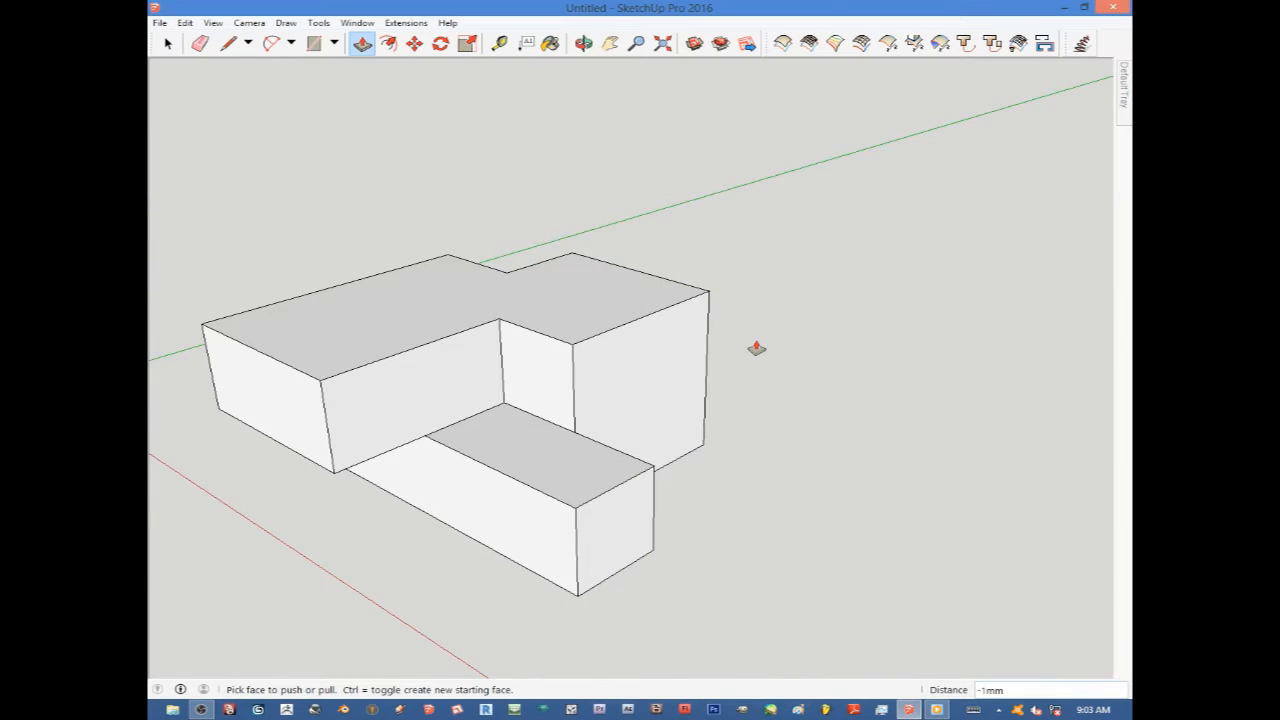
{"action": "scroll", "coordinate": [756, 348], "scroll_direction": "up", "scroll_amount": 5}
{"action": "scroll", "coordinate": [757, 348], "scroll_direction": "down", "scroll_amount": 8}
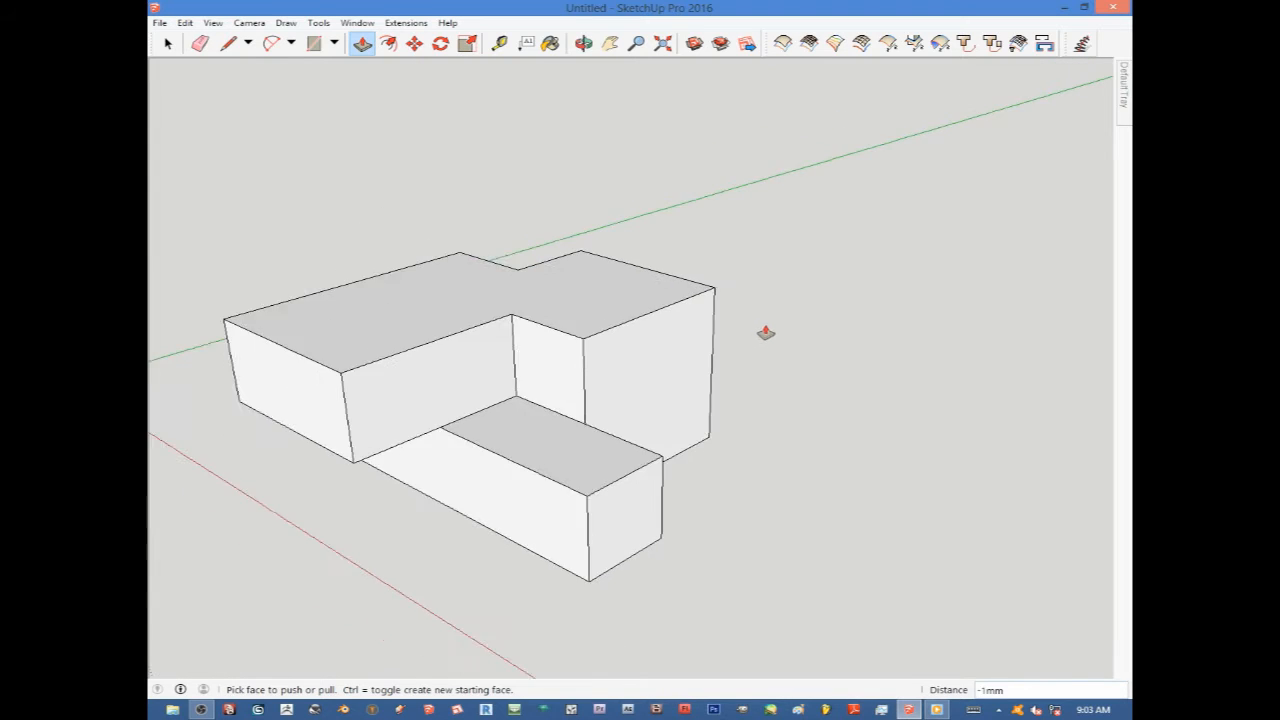
{"action": "scroll", "coordinate": [640, 350], "scroll_direction": "up", "scroll_amount": 3}
{"action": "scroll", "coordinate": [660, 350], "scroll_direction": "down", "scroll_amount": 3}
{"action": "scroll", "coordinate": [700, 337], "scroll_direction": "down", "scroll_amount": 4}
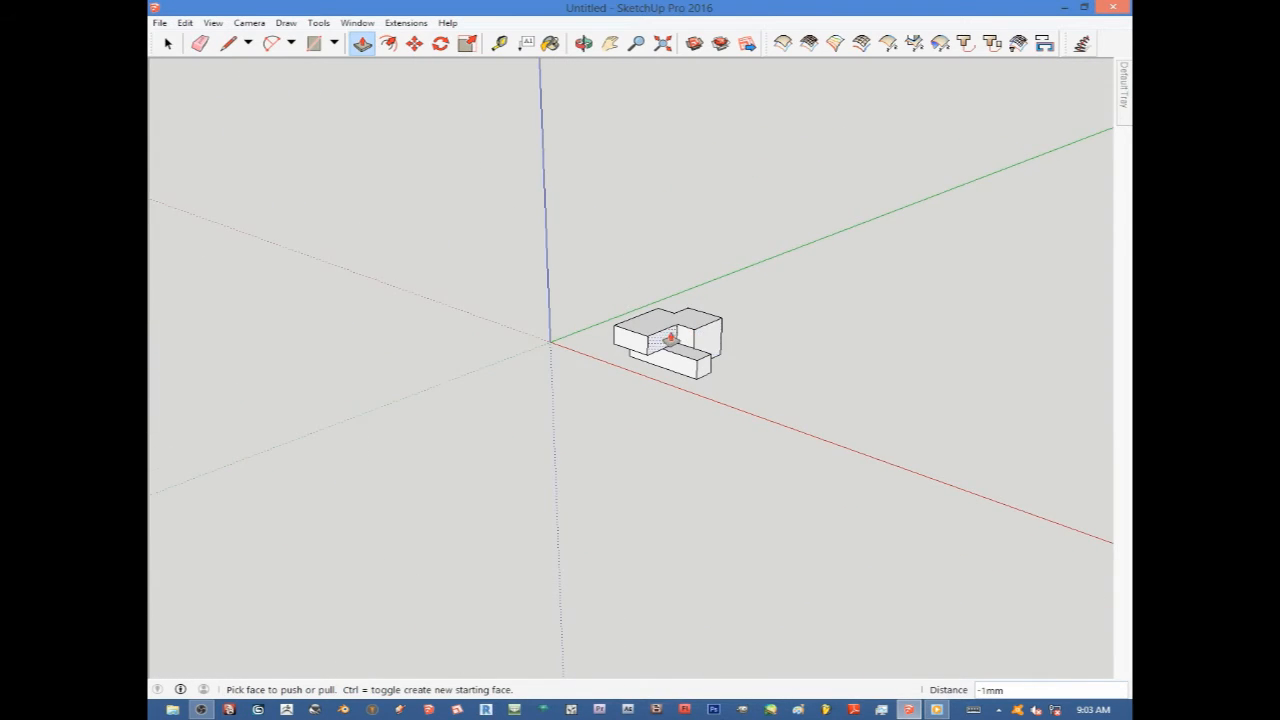
{"action": "middle_click_drag", "start_coordinate": [674, 337], "coordinate": [806, 354]}
{"action": "scroll", "coordinate": [662, 347], "scroll_direction": "up", "scroll_amount": 4}
{"action": "scroll", "coordinate": [663, 347], "scroll_direction": "up", "scroll_amount": 4}
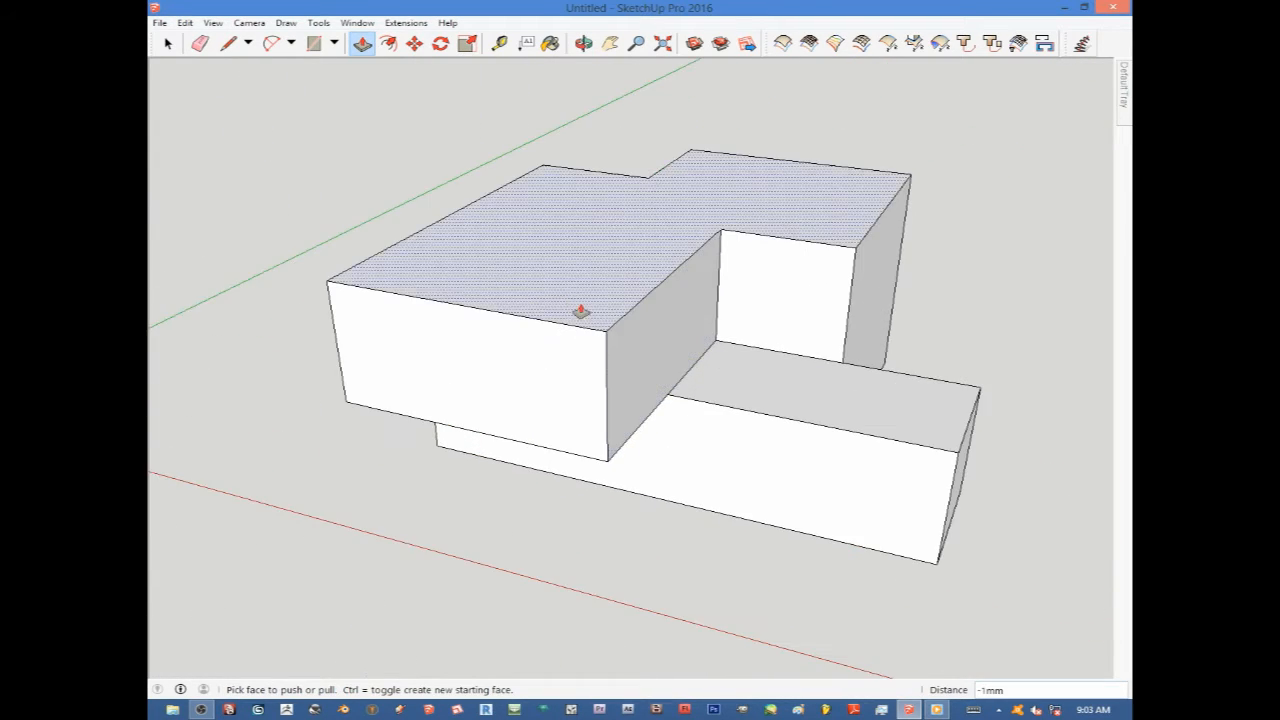
{"action": "scroll", "coordinate": [623, 294], "scroll_direction": "down", "scroll_amount": 5}
{"action": "scroll", "coordinate": [690, 335], "scroll_direction": "up", "scroll_amount": 4}
{"action": "mouse_move", "coordinate": [668, 332]}
{"action": "middle_mouse_down"}
{"action": "mouse_move", "coordinate": [646, 237]}
{"action": "mouse_move", "coordinate": [626, 306]}
{"action": "mouse_move", "coordinate": [529, 314]}
{"action": "mouse_move", "coordinate": [420, 349]}
{"action": "mouse_move", "coordinate": [600, 357]}
{"action": "mouse_move", "coordinate": [609, 346]}
{"action": "mouse_move", "coordinate": [551, 295]}
{"action": "middle_mouse_up"}
{"action": "scroll", "coordinate": [551, 295], "scroll_direction": "down", "scroll_amount": 3}
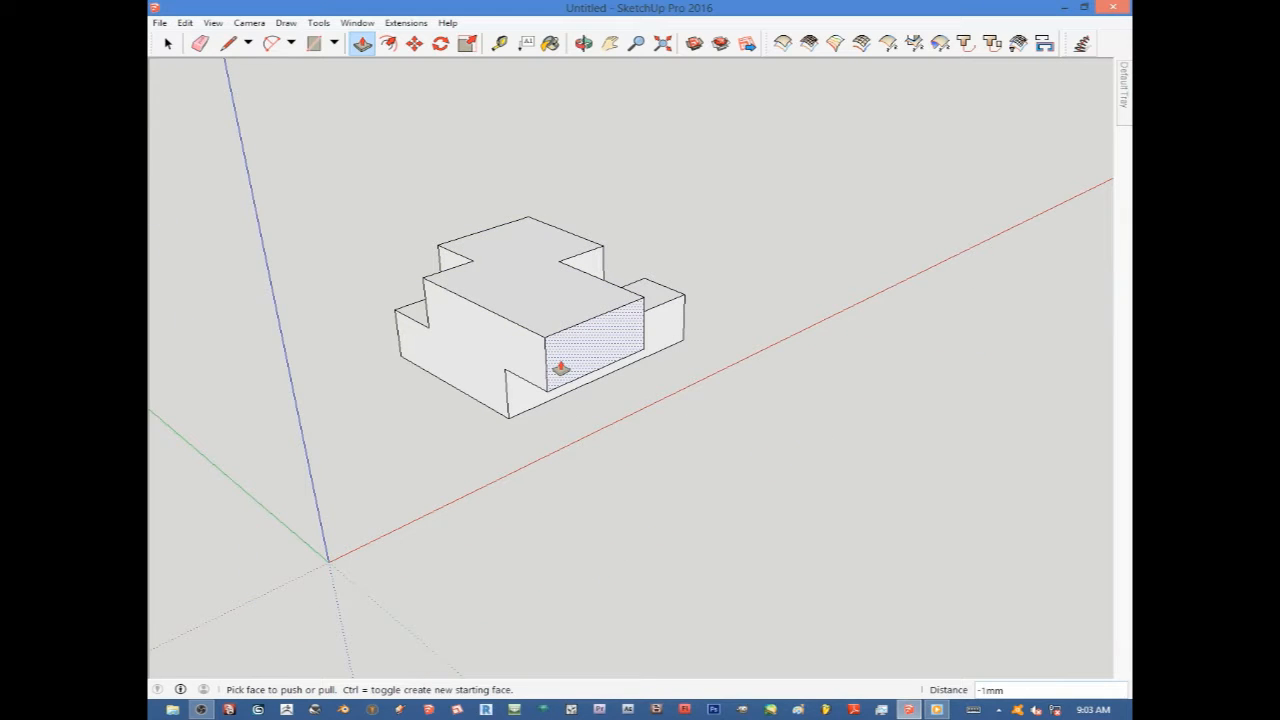
{"action": "scroll", "coordinate": [564, 364], "scroll_direction": "down", "scroll_amount": 3}
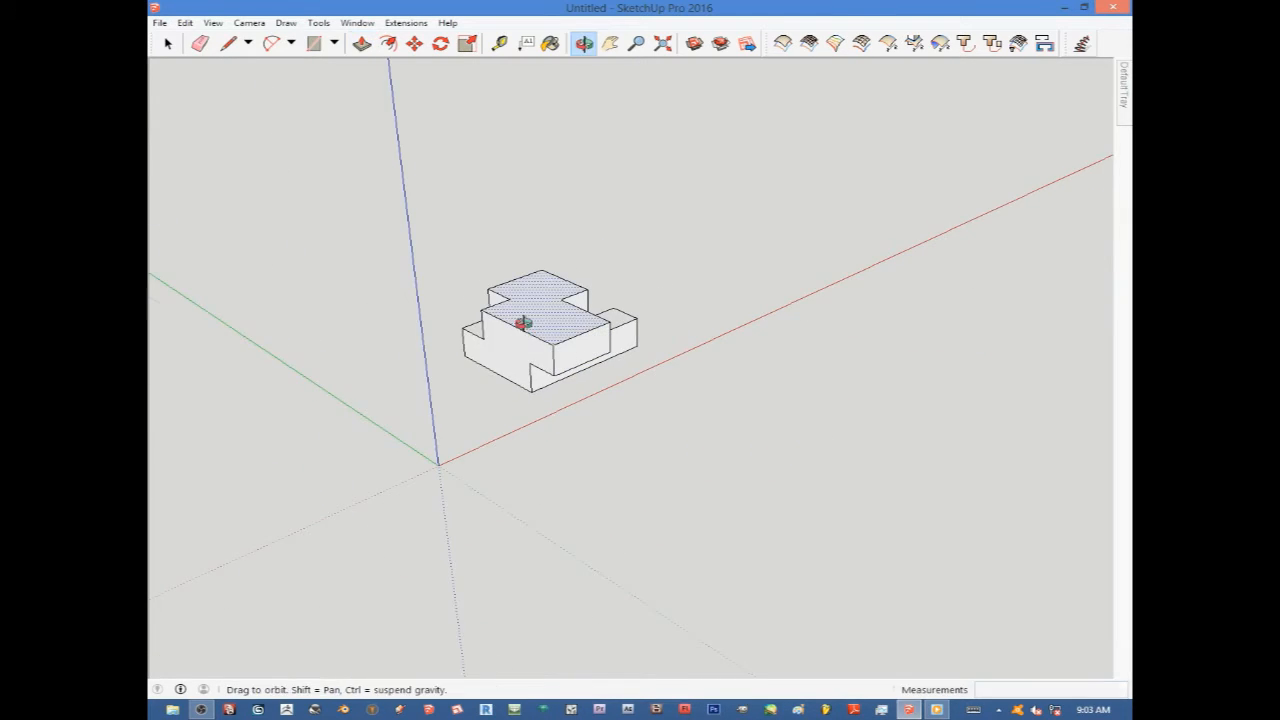
{"action": "middle_click_drag", "start_coordinate": [523, 323], "coordinate": [645, 313]}
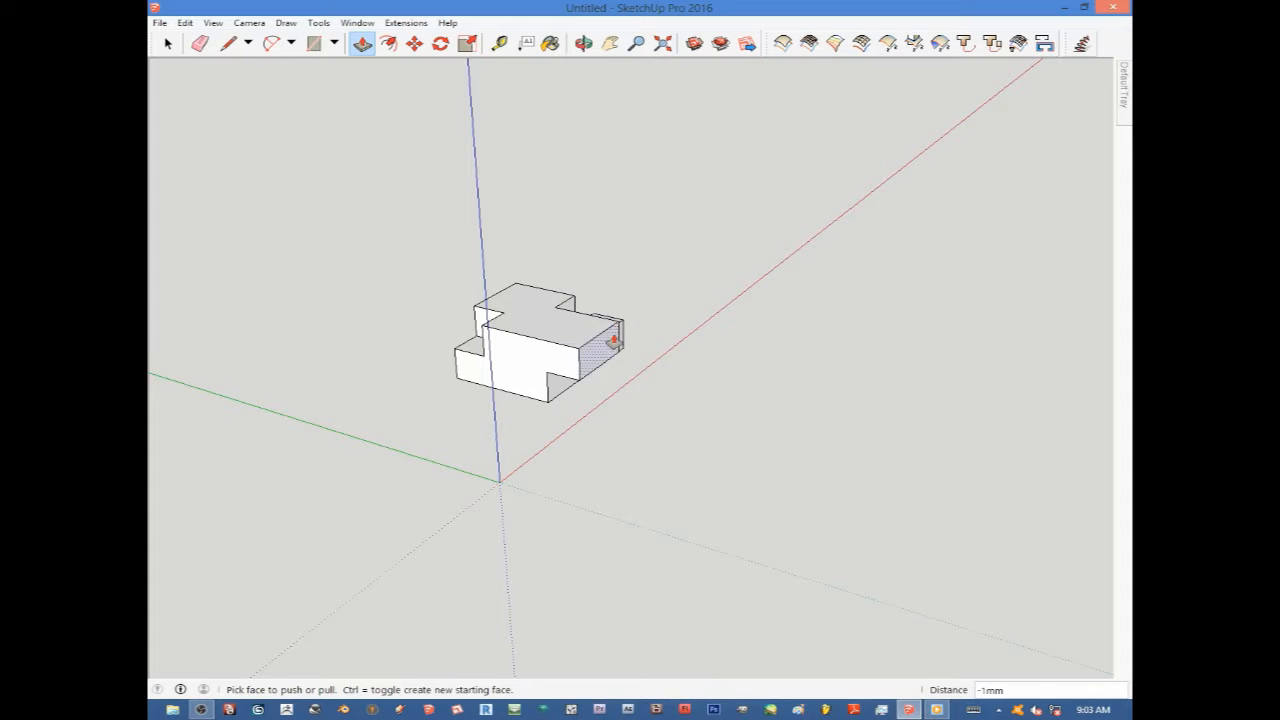
{"action": "scroll", "coordinate": [596, 350], "scroll_direction": "up", "scroll_amount": 4}
{"action": "middle_click_drag", "start_coordinate": [597, 351], "coordinate": [483, 331]}
{"action": "scroll", "coordinate": [581, 342], "scroll_direction": "down", "scroll_amount": 3}
{"action": "mouse_move", "coordinate": [581, 342]}
{"action": "middle_mouse_down"}
{"action": "mouse_move", "coordinate": [509, 309]}
{"action": "mouse_move", "coordinate": [637, 371]}
{"action": "mouse_move", "coordinate": [617, 346]}
{"action": "mouse_move", "coordinate": [631, 352]}
{"action": "mouse_move", "coordinate": [566, 349]}
{"action": "mouse_move", "coordinate": [651, 374]}
{"action": "mouse_move", "coordinate": [432, 325]}
{"action": "mouse_move", "coordinate": [527, 328]}
{"action": "middle_mouse_up"}
{"action": "scroll", "coordinate": [626, 357], "scroll_direction": "up", "scroll_amount": 3}
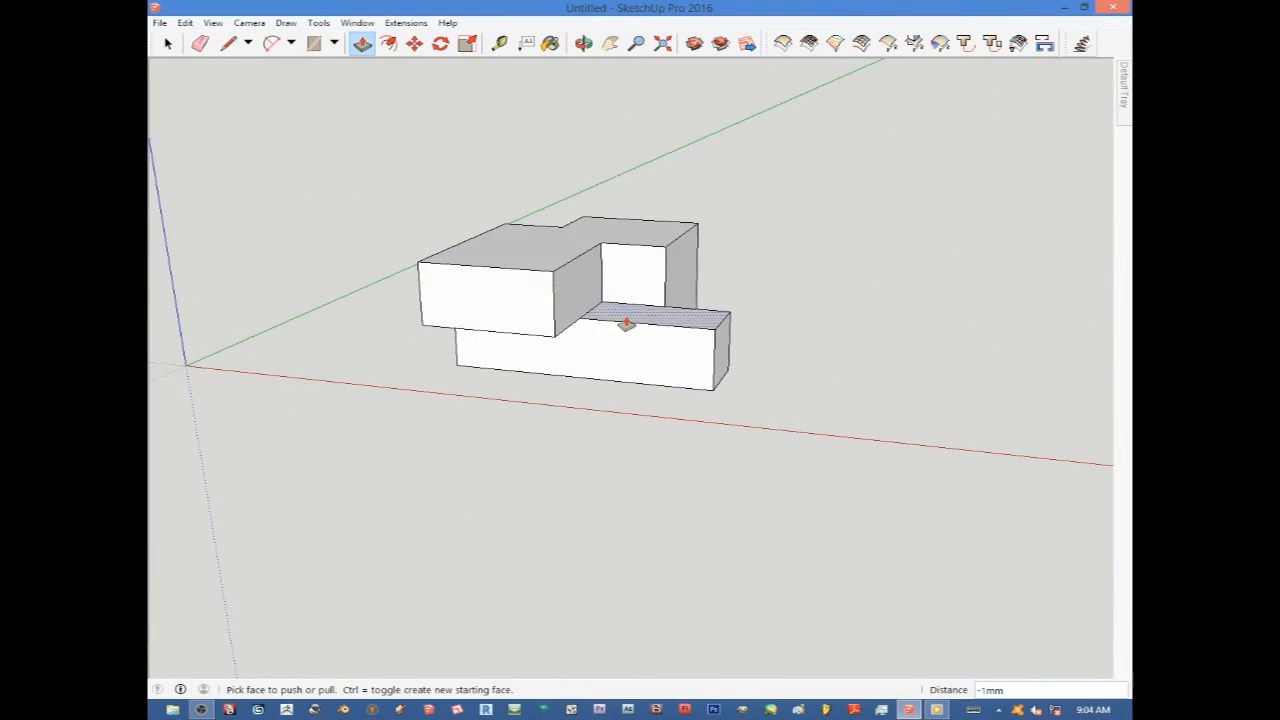
{"action": "middle_click_drag", "start_coordinate": [626, 323], "coordinate": [572, 314]}
{"action": "scroll", "coordinate": [609, 317], "scroll_direction": "down", "scroll_amount": 4}
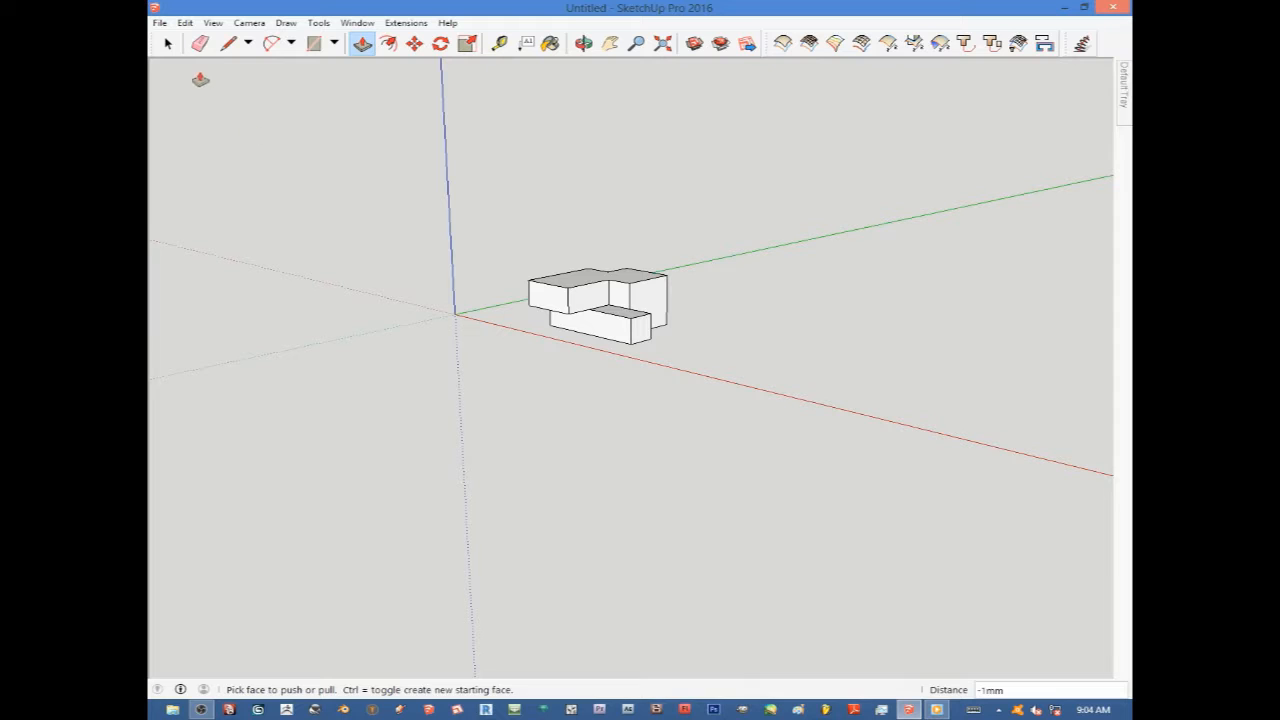
Select the entire model and make it a group.
{"action": "left_click", "coordinate": [168, 43]}
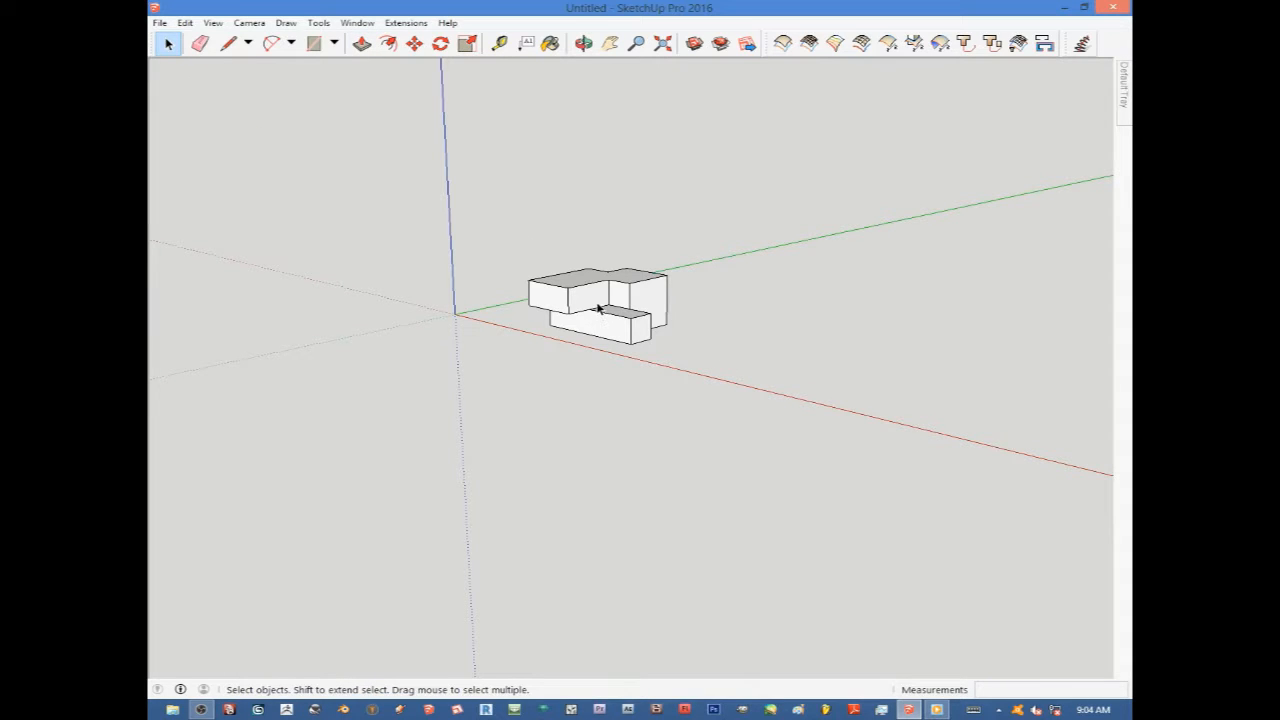
{"action": "left_click_drag", "start_coordinate": [443, 226], "coordinate": [444, 227]}
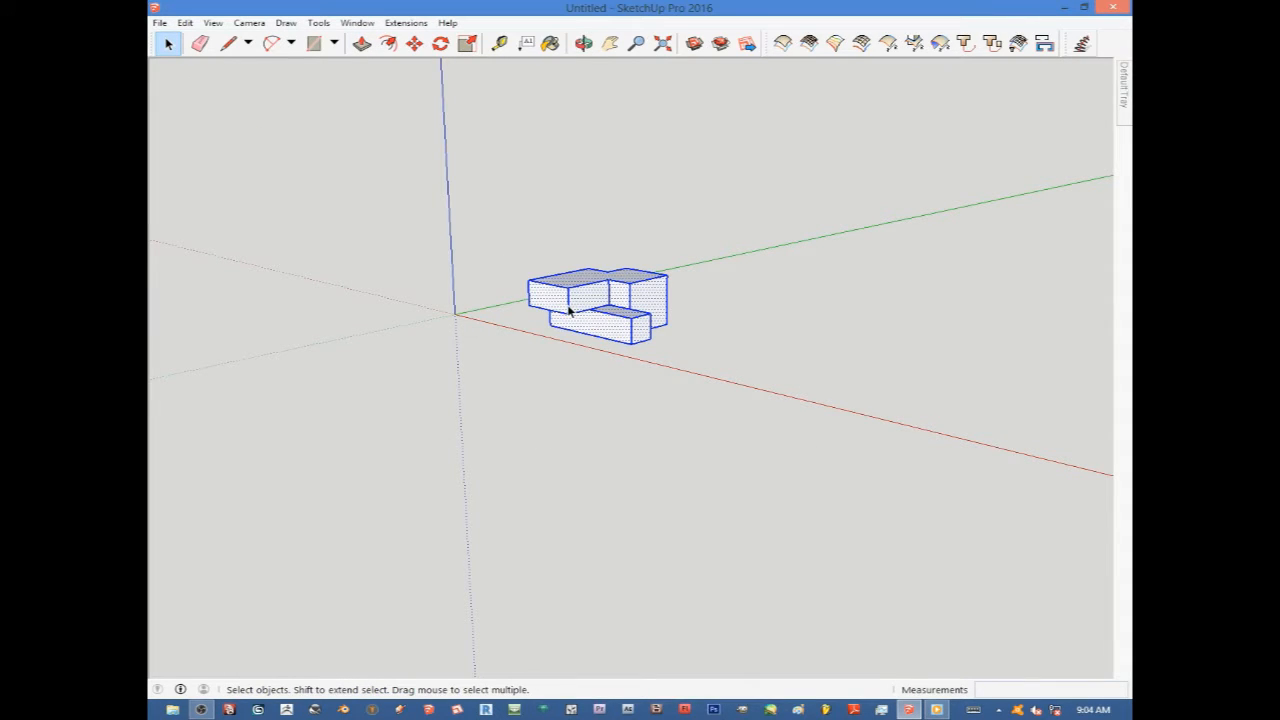
{"action": "scroll", "coordinate": [570, 312], "scroll_direction": "up", "scroll_amount": 10}
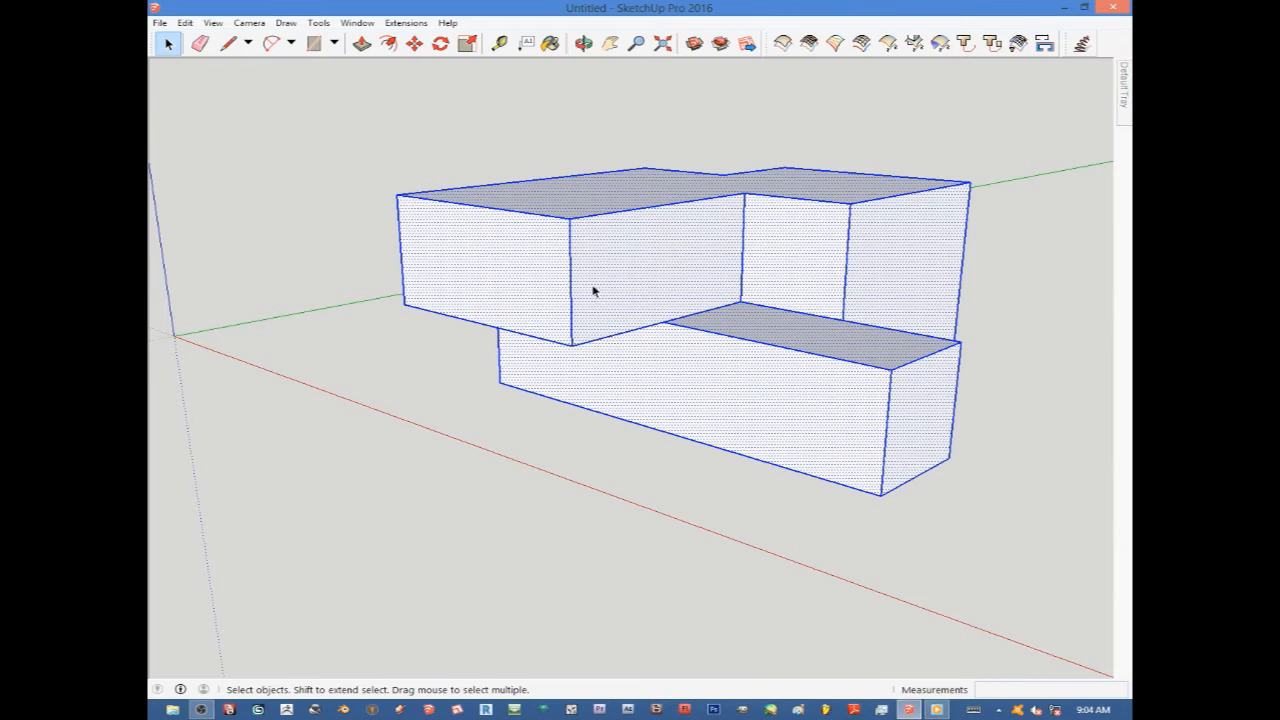
{"action": "right_click", "coordinate": [607, 265]}
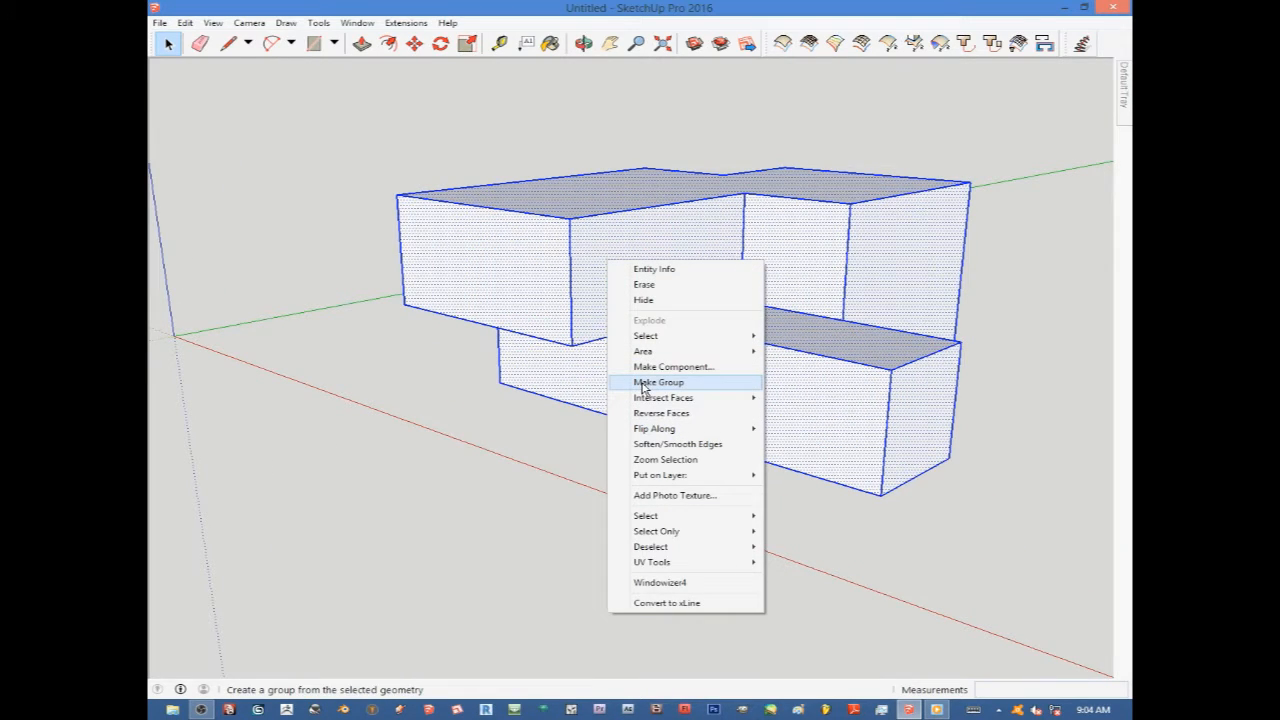
{"action": "left_click", "coordinate": [645, 383]}
Deselect and reselect the group to check that it selects as a single object.
{"action": "scroll", "coordinate": [690, 238], "scroll_direction": "down", "scroll_amount": 5}
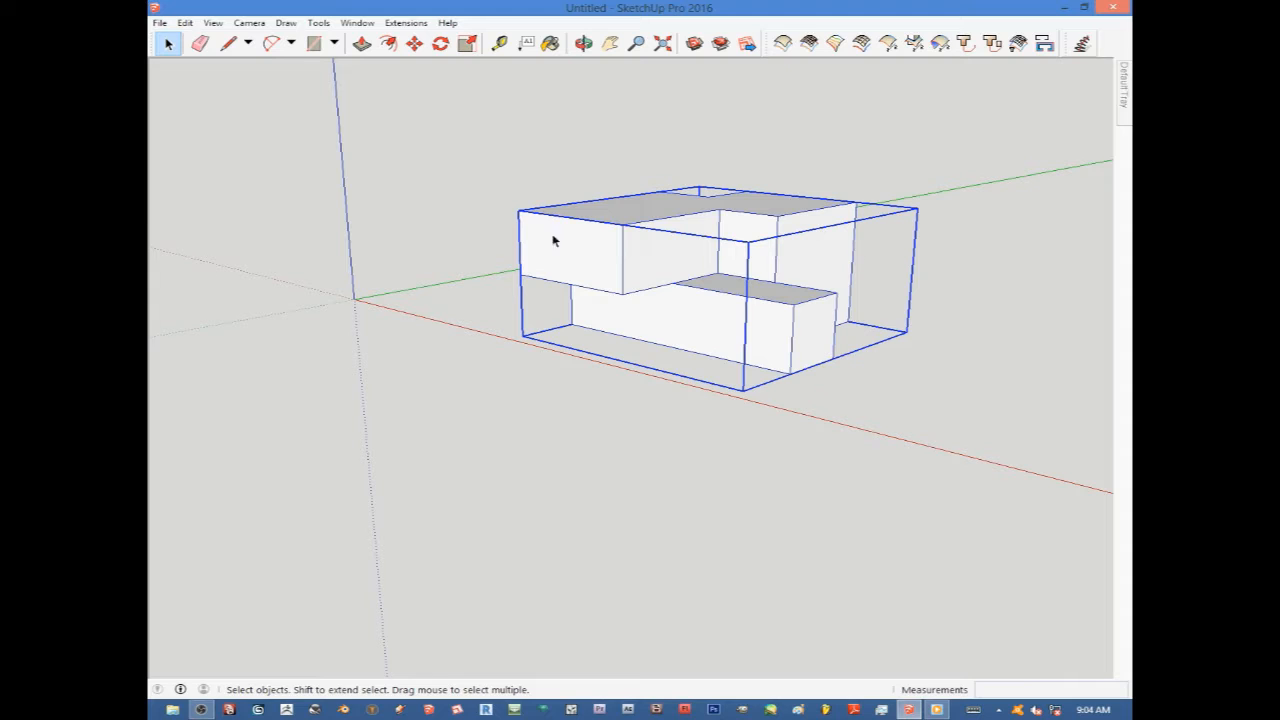
{"action": "scroll", "coordinate": [668, 296], "scroll_direction": "down", "scroll_amount": 2}
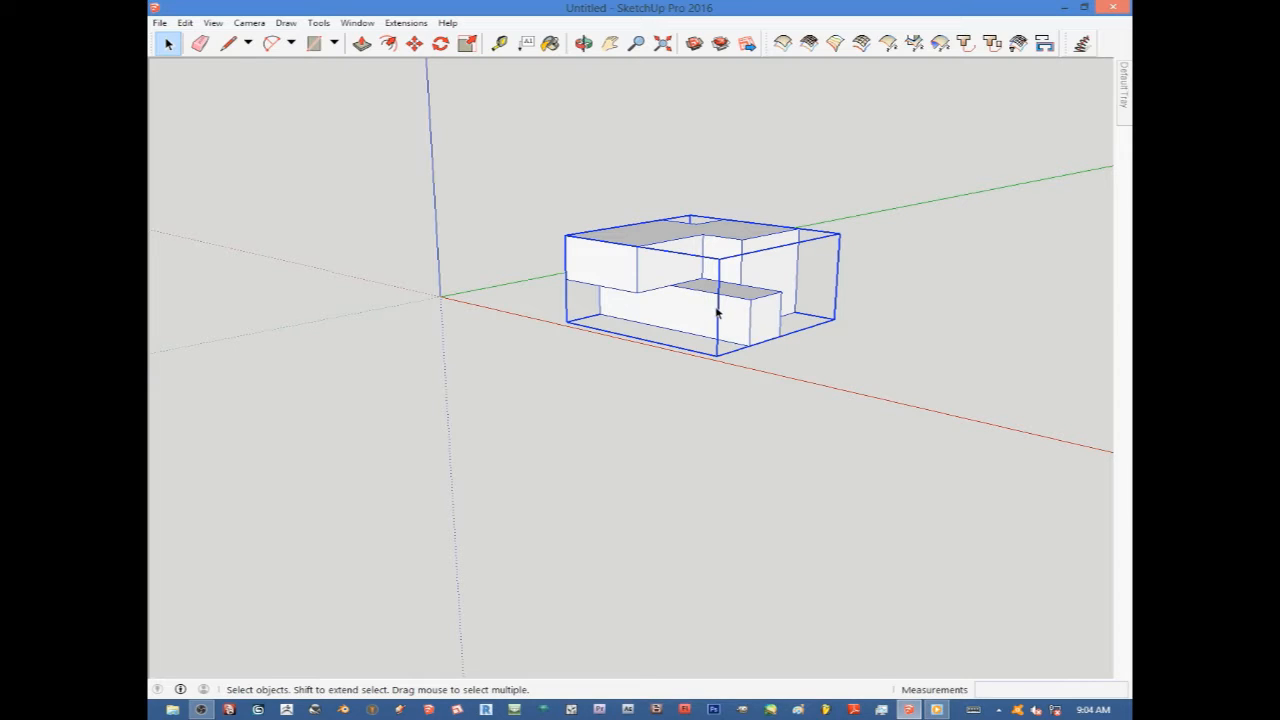
{"action": "left_click", "coordinate": [538, 158]}
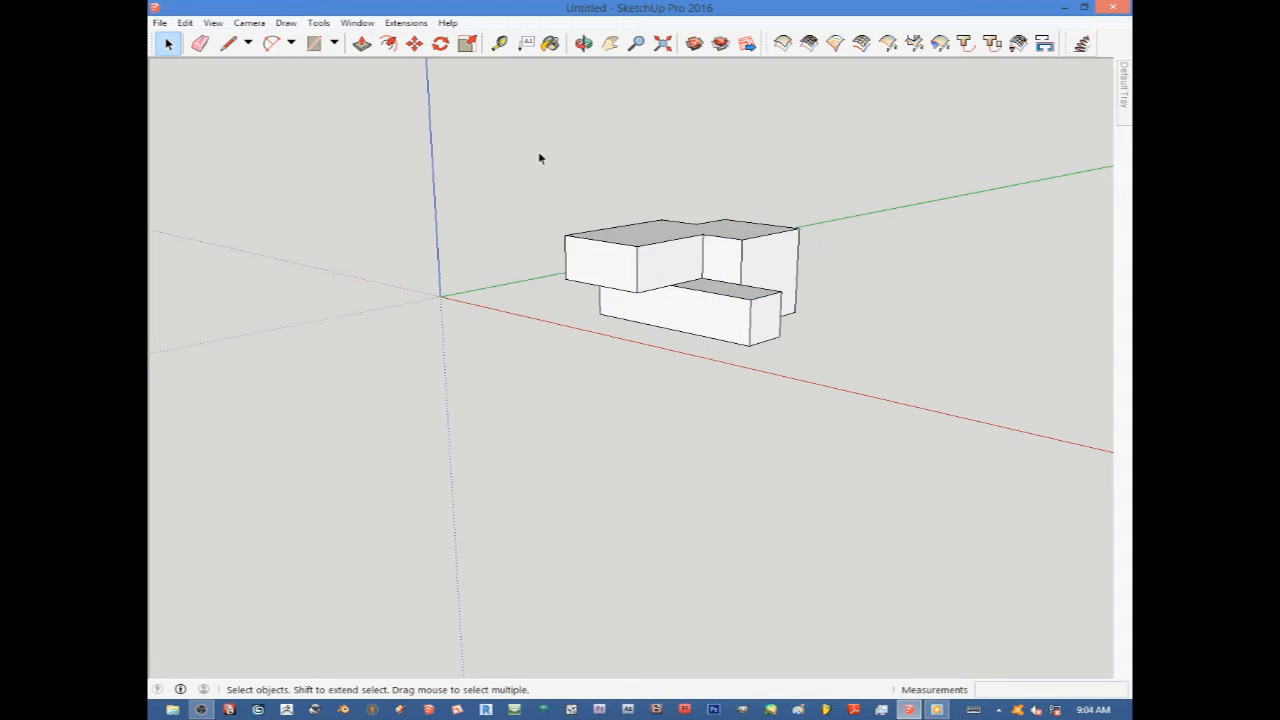
{"action": "left_click", "coordinate": [682, 268]}
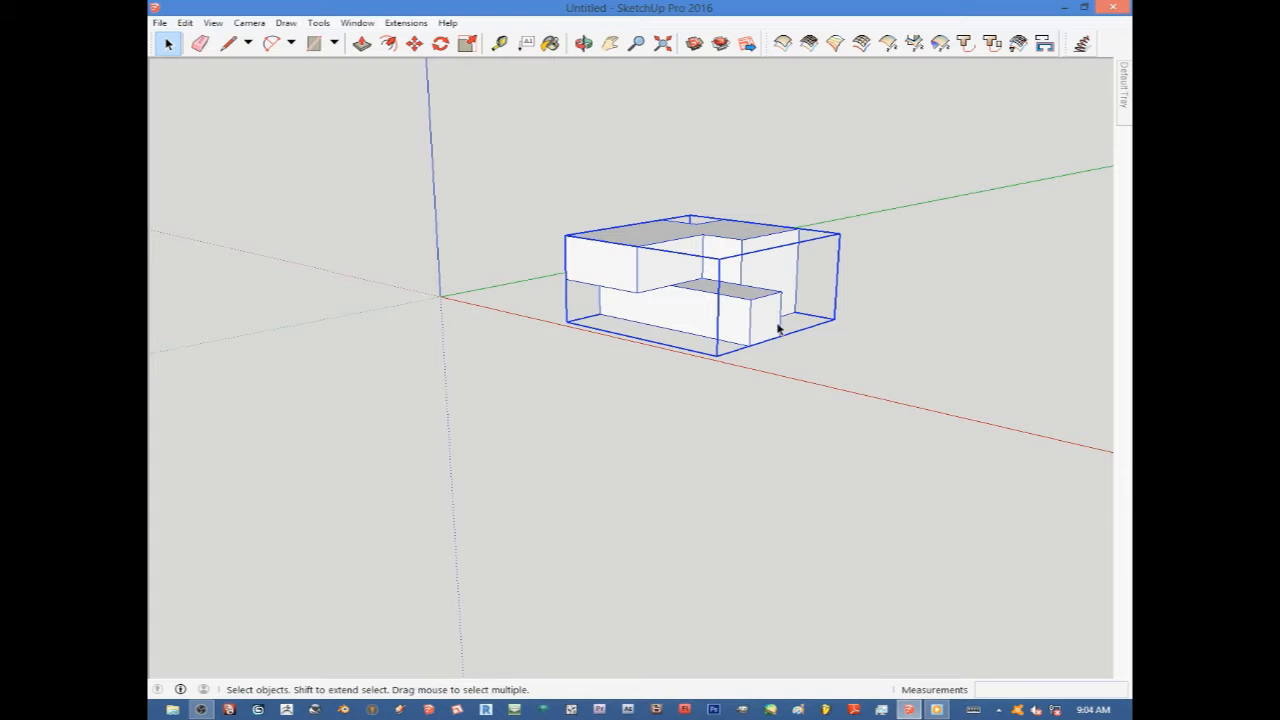
Select individual faces of the model one by one to examine how its parts select separately.
{"action": "left_click", "coordinate": [891, 237]}
{"action": "middle_click_drag", "start_coordinate": [714, 283], "coordinate": [668, 280]}
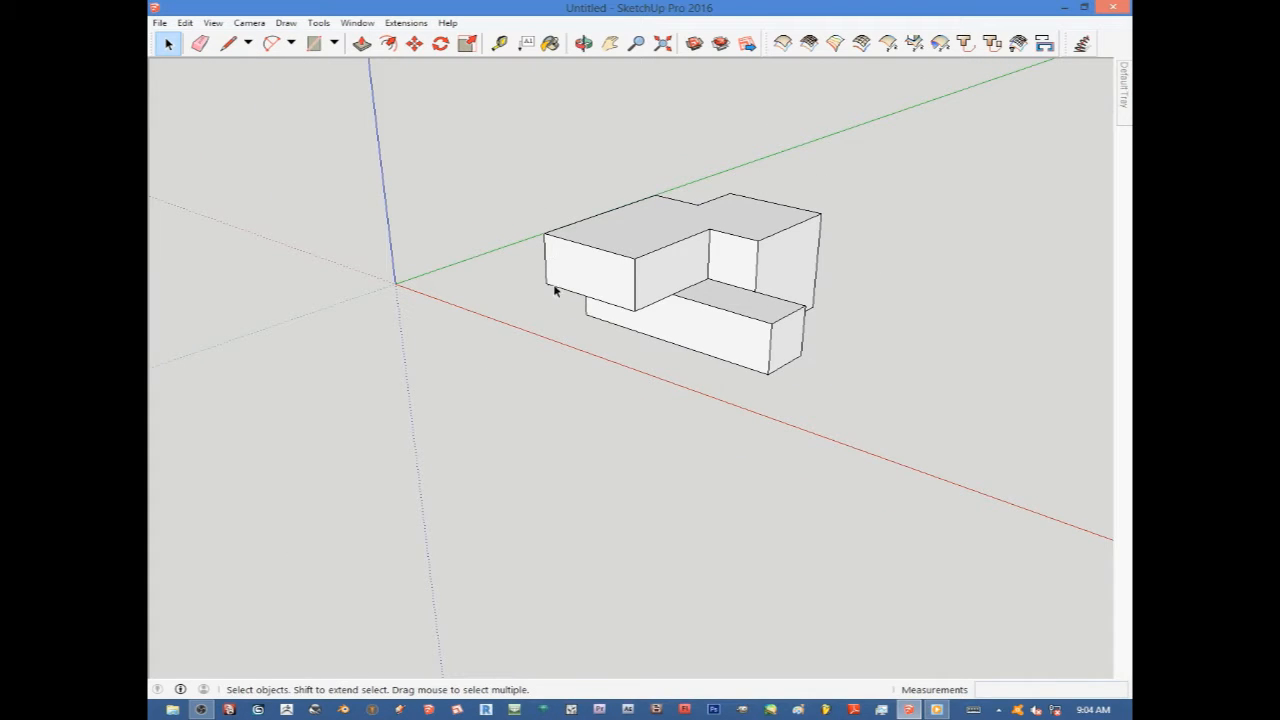
{"action": "left_click", "coordinate": [615, 286]}
{"action": "scroll", "coordinate": [658, 290], "scroll_direction": "up", "scroll_amount": 2}
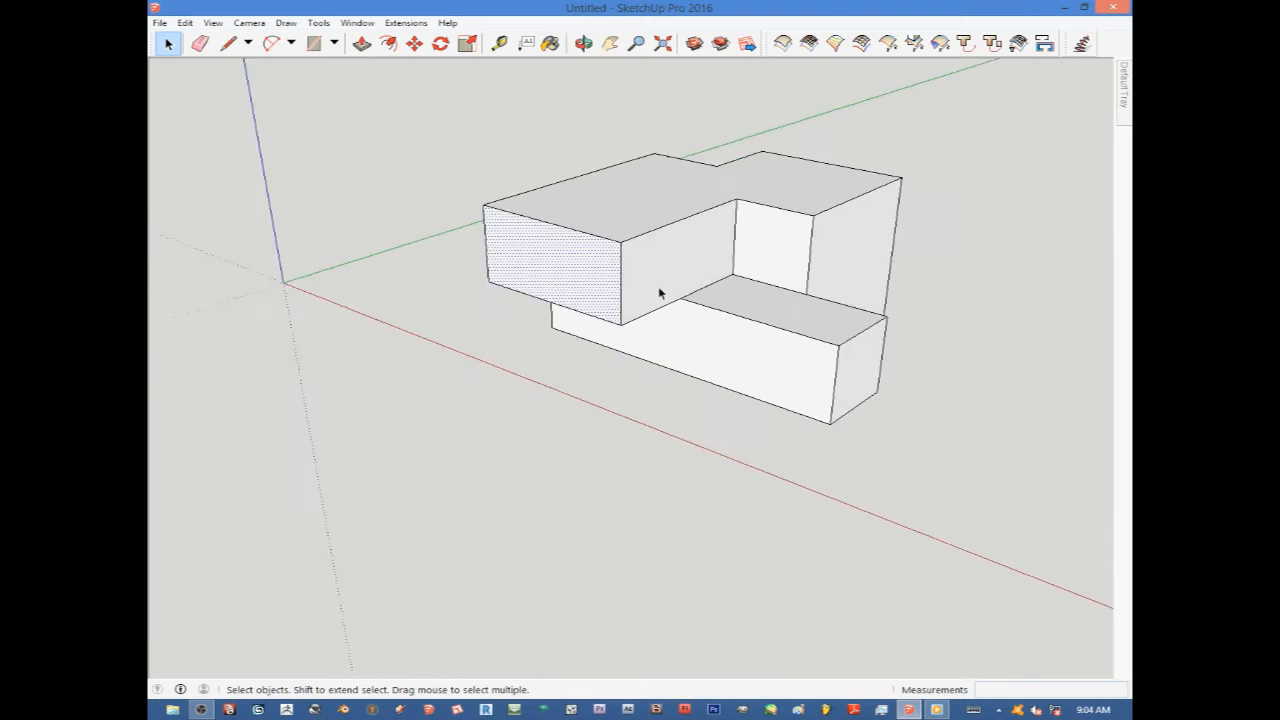
{"action": "scroll", "coordinate": [658, 289], "scroll_direction": "down", "scroll_amount": 3}
{"action": "scroll", "coordinate": [775, 272], "scroll_direction": "up", "scroll_amount": 4}
{"action": "left_click", "coordinate": [770, 275]}
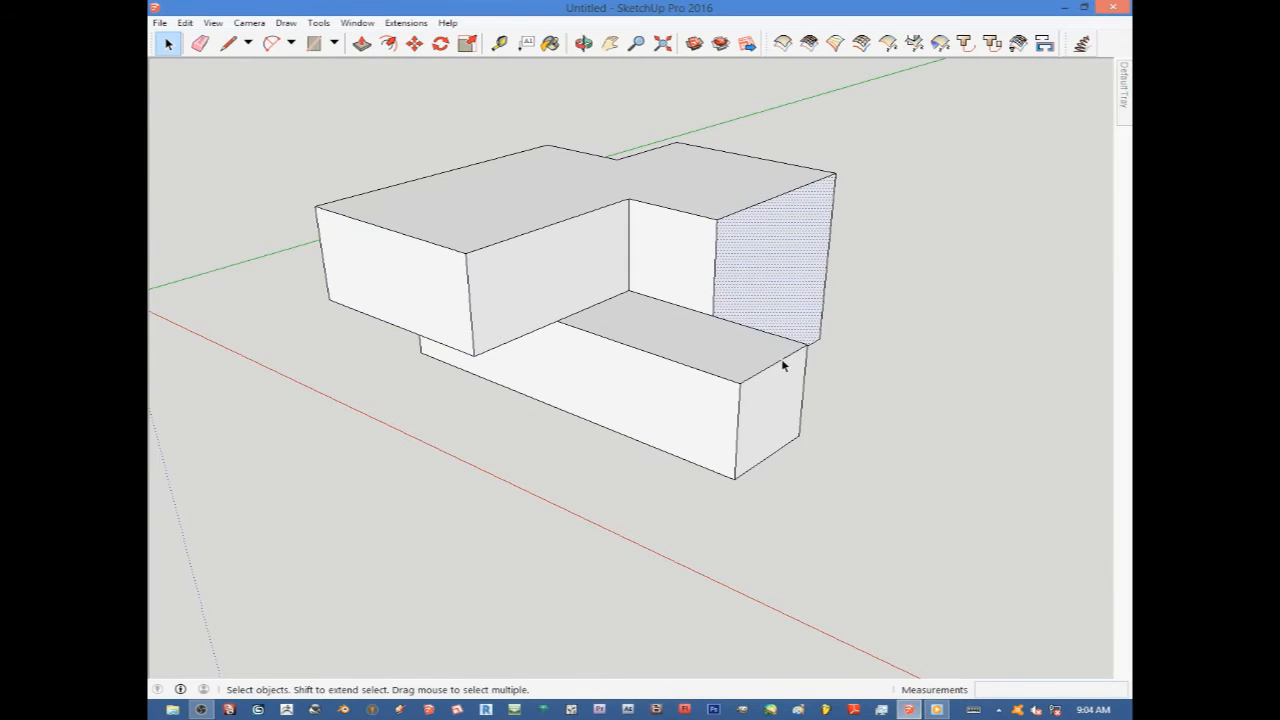
{"action": "left_click", "coordinate": [785, 398]}
{"action": "left_click", "coordinate": [675, 313]}
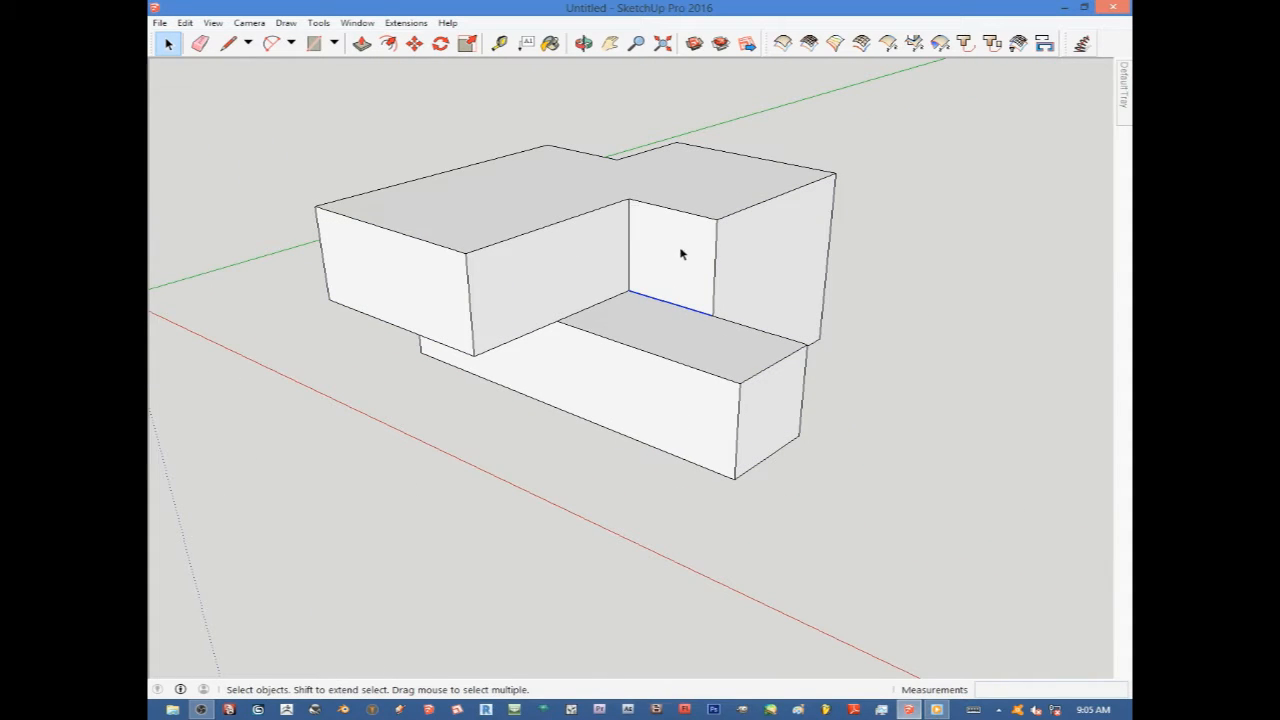
{"action": "left_click", "coordinate": [714, 177]}
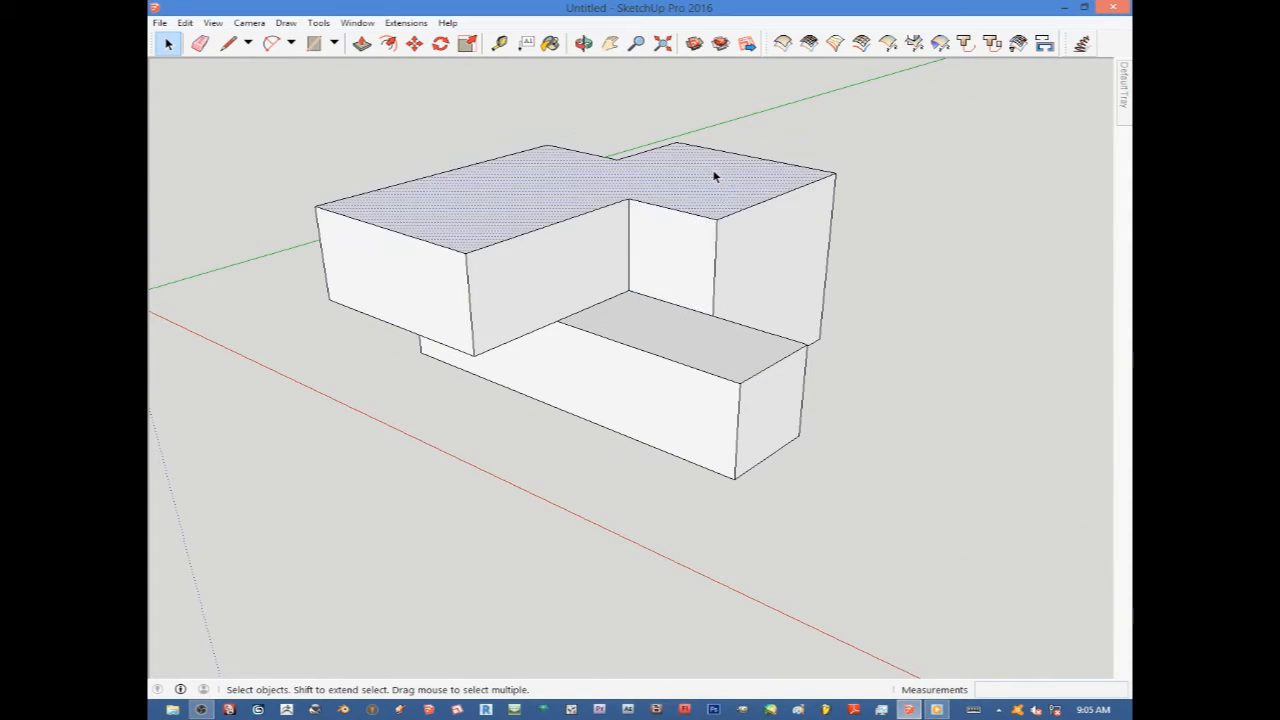
{"action": "left_click", "coordinate": [757, 205]}
{"action": "left_click", "coordinate": [768, 262]}
{"action": "left_click", "coordinate": [594, 257]}
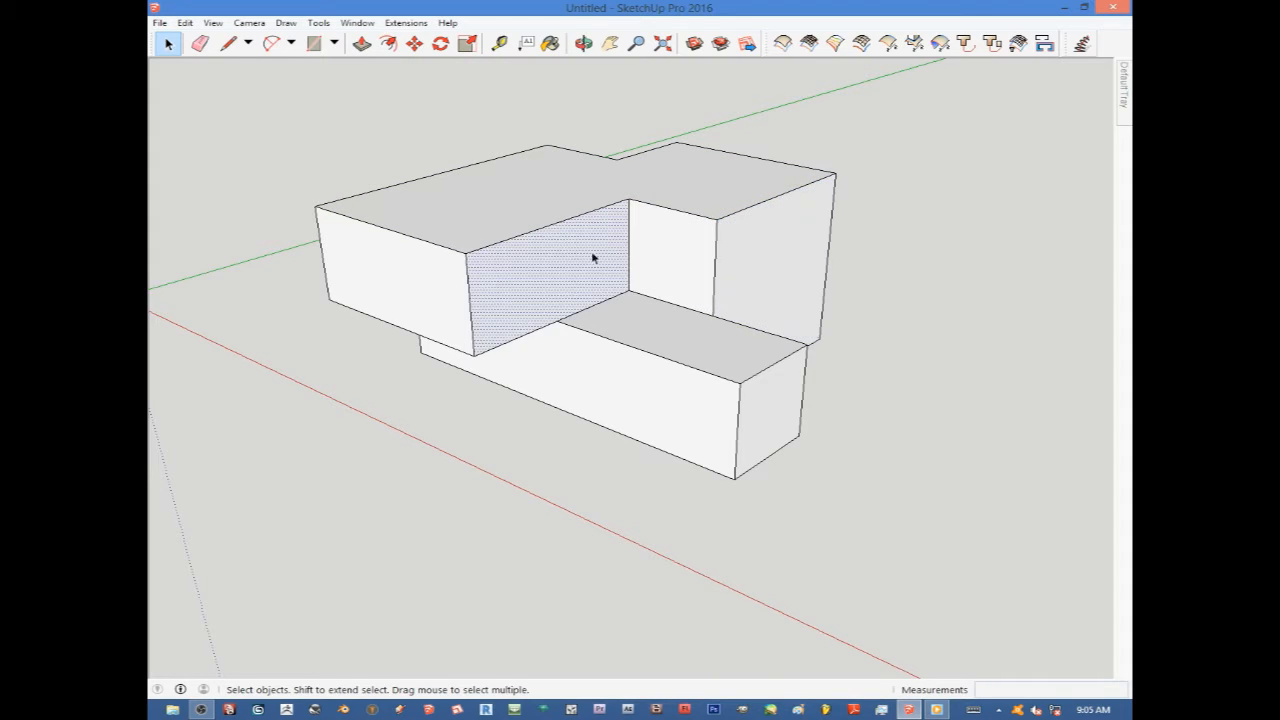
{"action": "left_click", "coordinate": [594, 184]}
{"action": "left_click", "coordinate": [679, 343]}
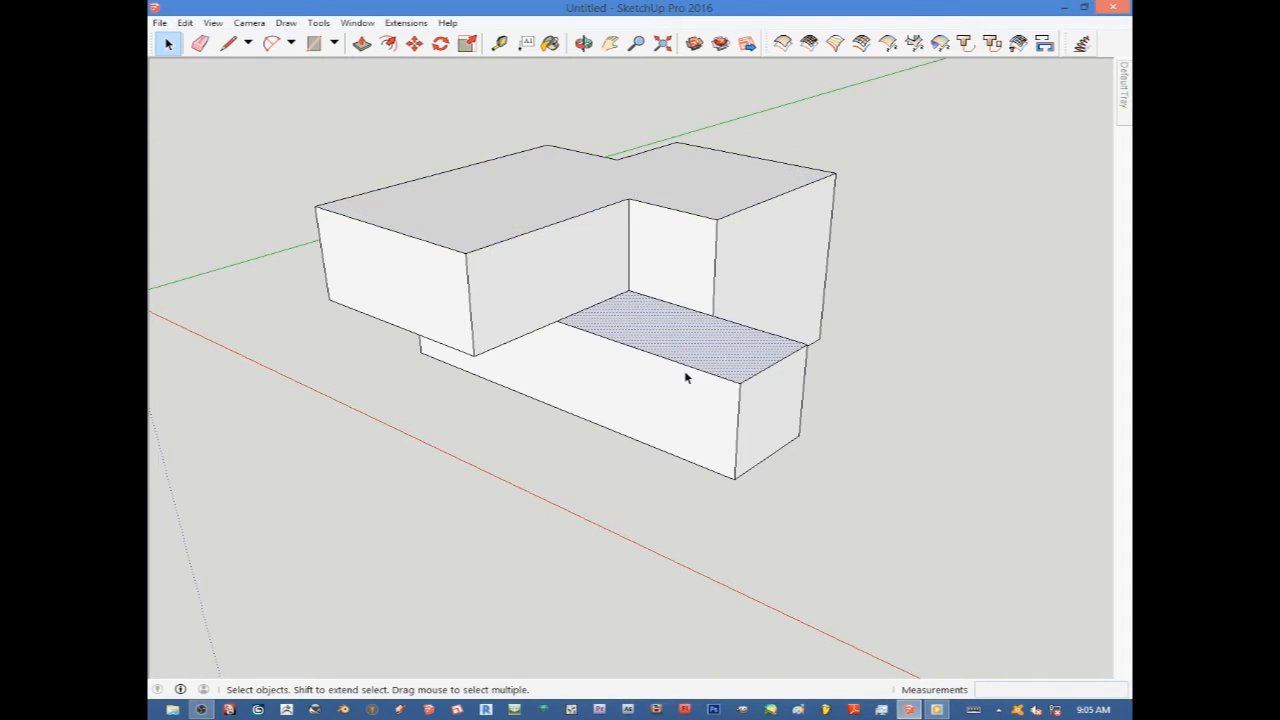
{"action": "left_click", "coordinate": [771, 400]}
{"action": "scroll", "coordinate": [788, 378], "scroll_direction": "down", "scroll_amount": 4}
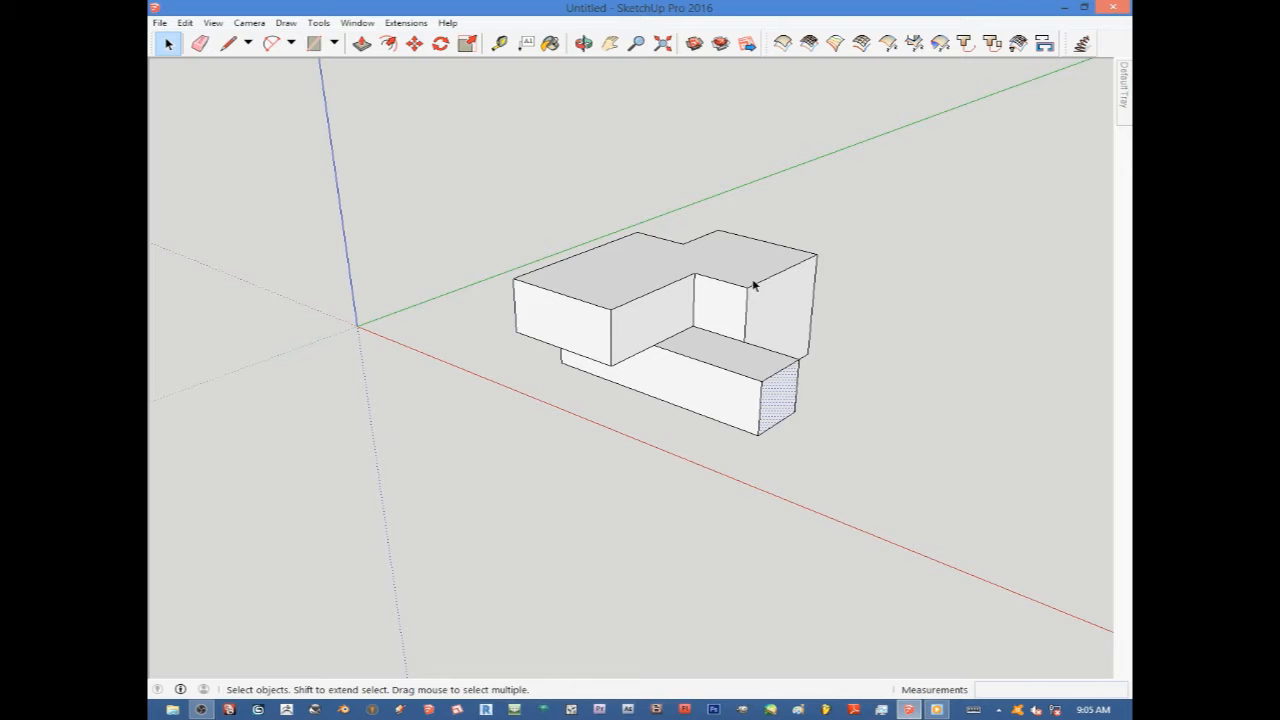
{"action": "scroll", "coordinate": [780, 240], "scroll_direction": "down", "scroll_amount": 3}
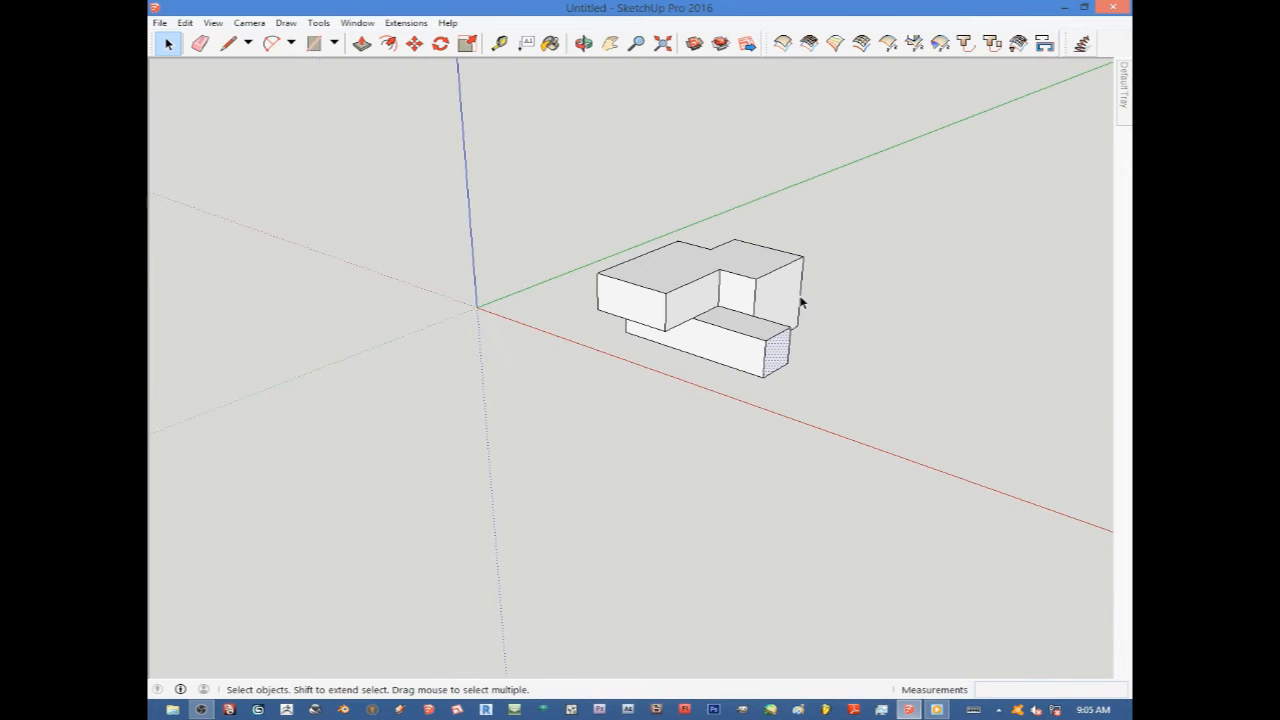
Select the whole model with a selection window and make it a group.
{"action": "left_click_drag", "start_coordinate": [921, 505], "coordinate": [537, 181]}
{"action": "left_click_drag", "start_coordinate": [455, 137], "coordinate": [455, 137]}
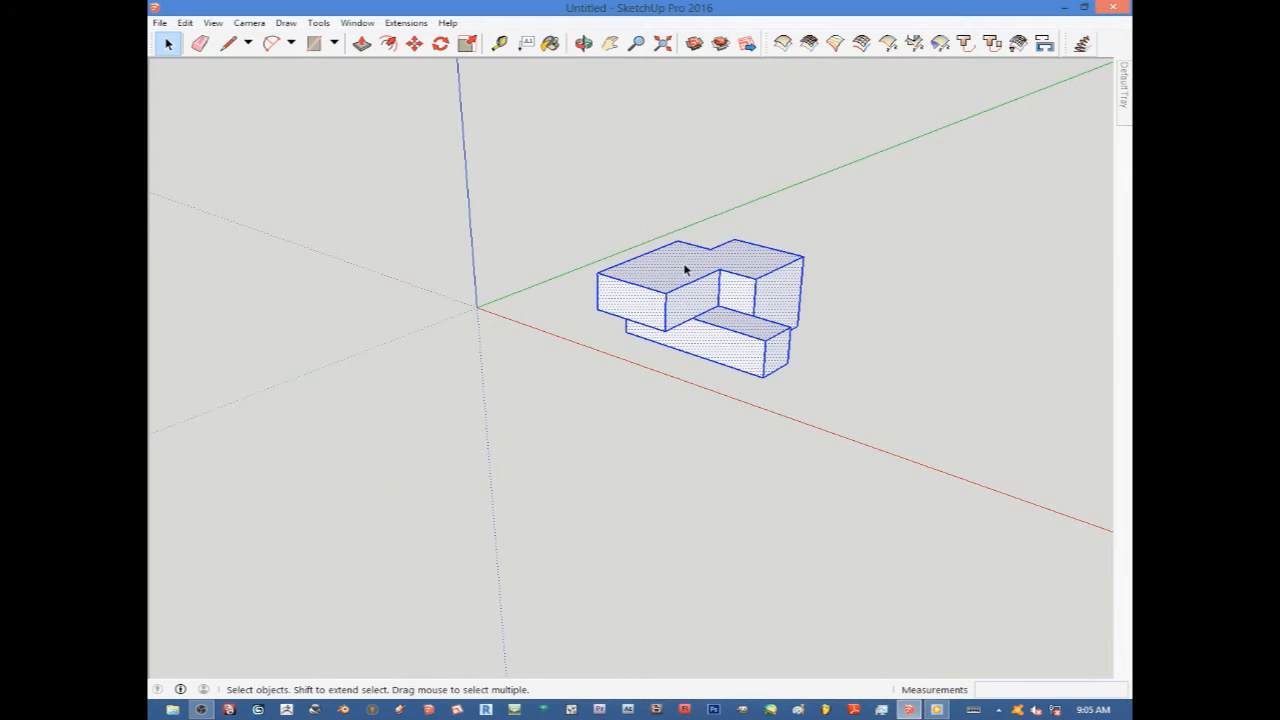
{"action": "right_click", "coordinate": [733, 295]}
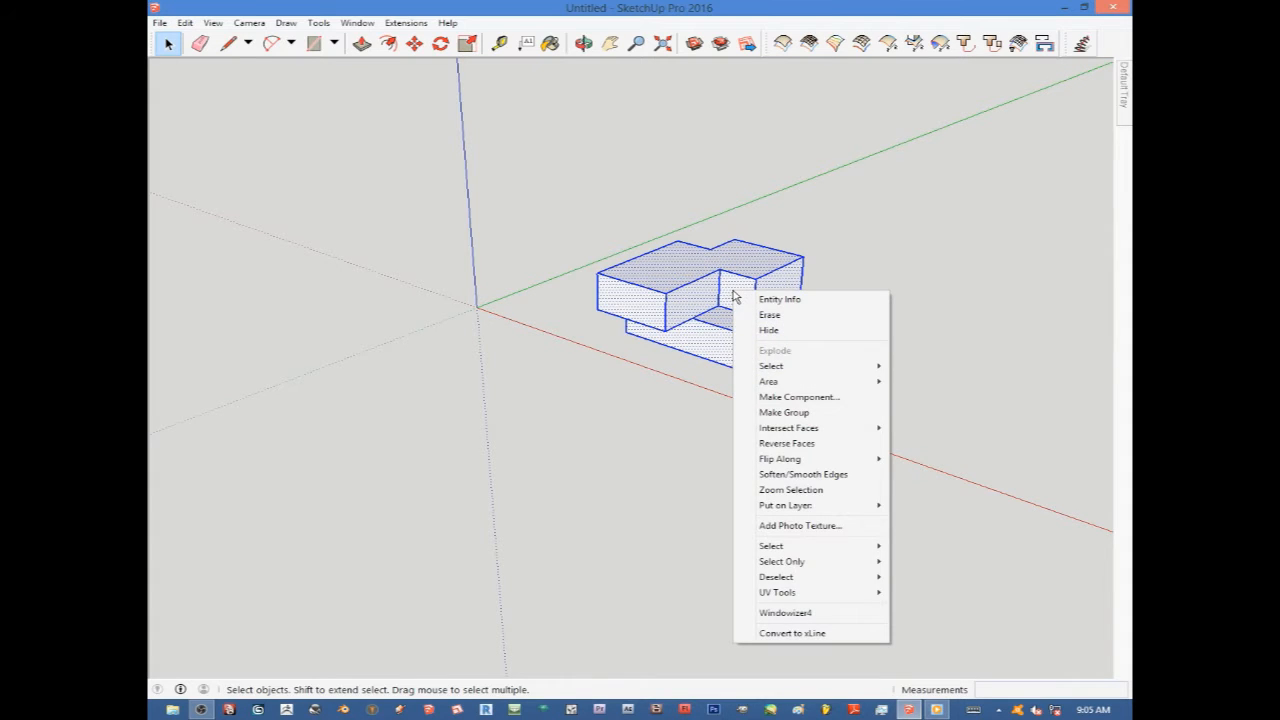
{"action": "left_click", "coordinate": [783, 413]}
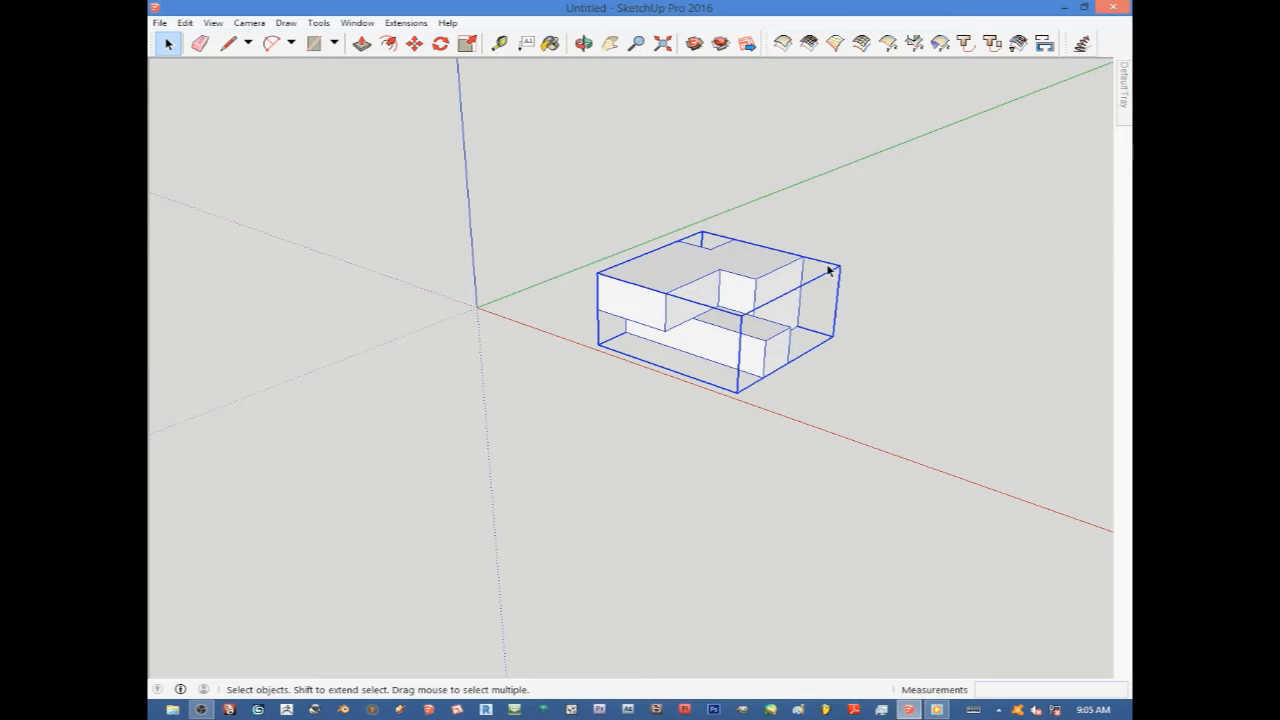
Deselect the model and select it again to check that it now picks as a single group.
{"action": "left_click", "coordinate": [896, 264]}
{"action": "scroll", "coordinate": [714, 338], "scroll_direction": "up", "scroll_amount": 4}
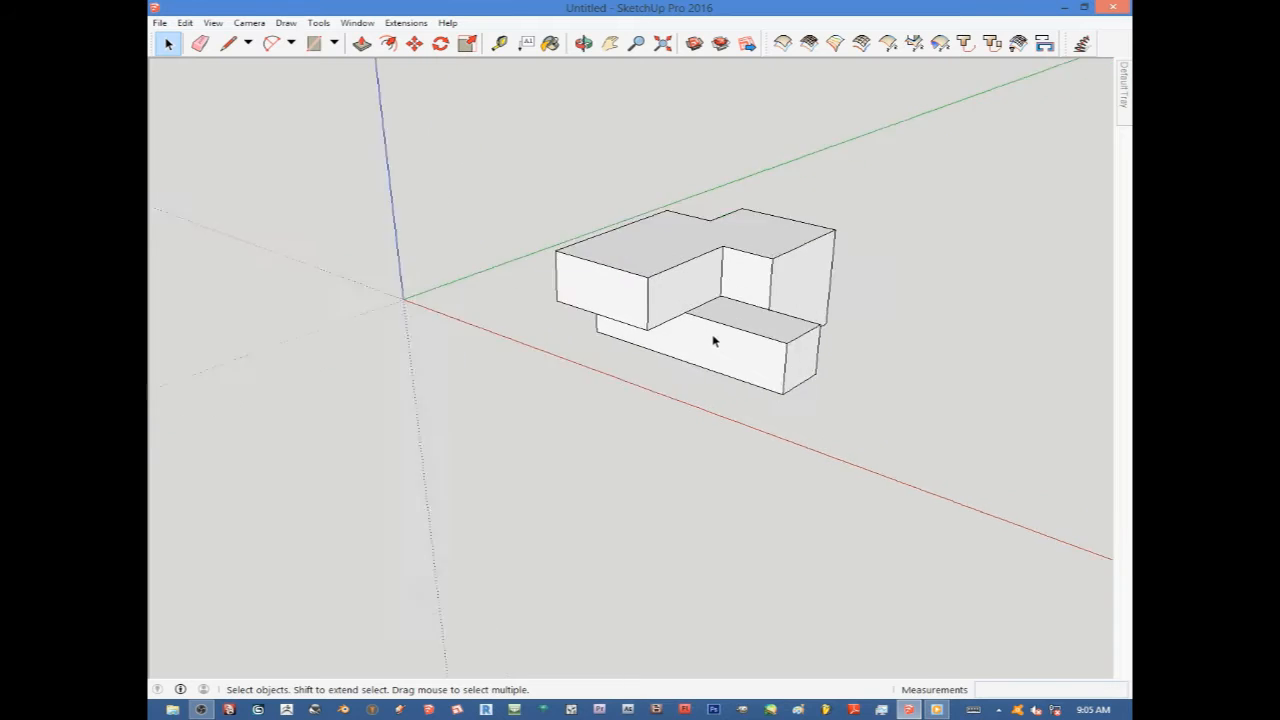
{"action": "left_click", "coordinate": [695, 264]}
{"action": "scroll", "coordinate": [740, 270], "scroll_direction": "down", "scroll_amount": 3}
{"action": "left_click", "coordinate": [854, 271]}
{"action": "left_click", "coordinate": [688, 262]}
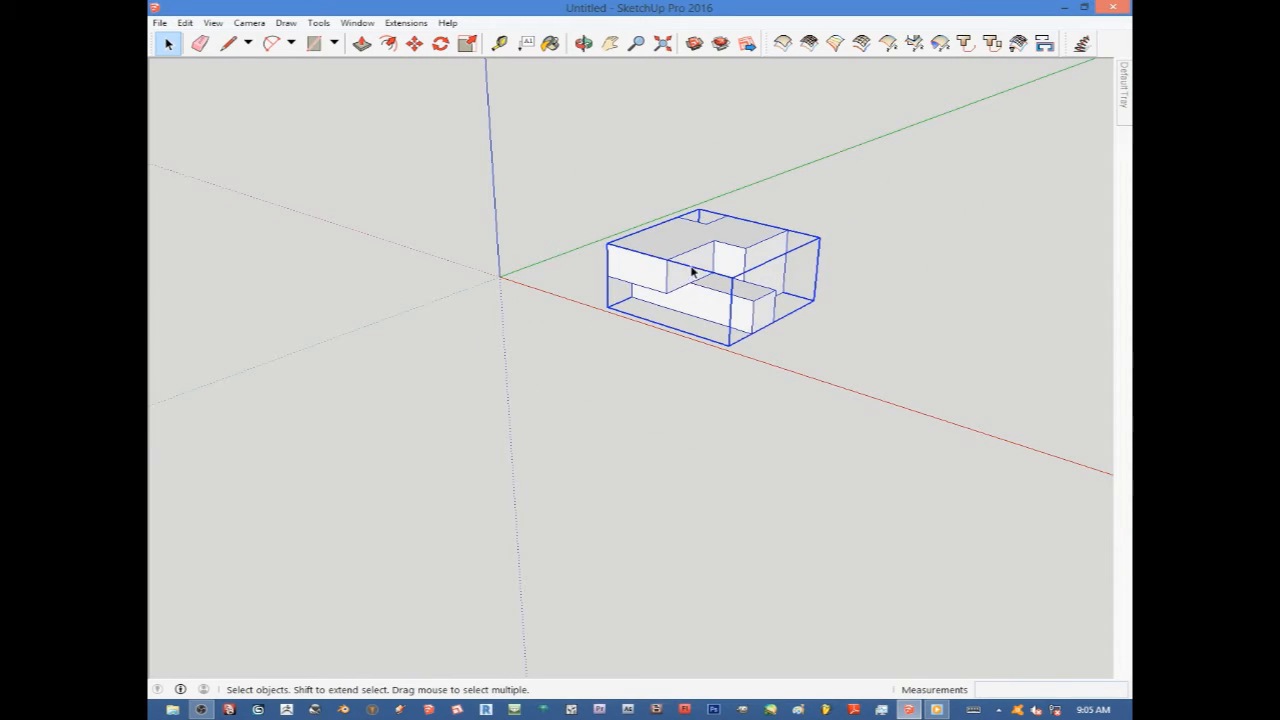
{"action": "scroll", "coordinate": [720, 286], "scroll_direction": "down", "scroll_amount": 3}
{"action": "scroll", "coordinate": [700, 286], "scroll_direction": "up", "scroll_amount": 5}
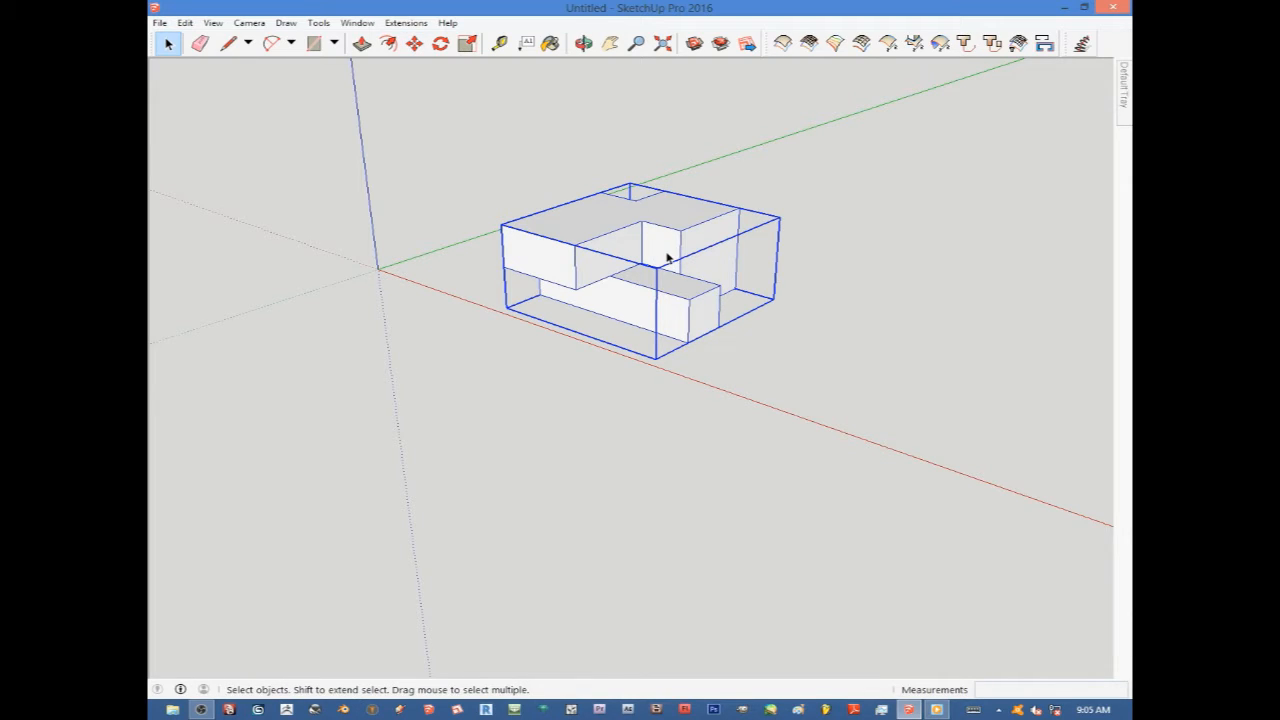
Copy the group along the green axis with the Move tool, then delete the copy.
{"action": "left_click", "coordinate": [414, 45]}
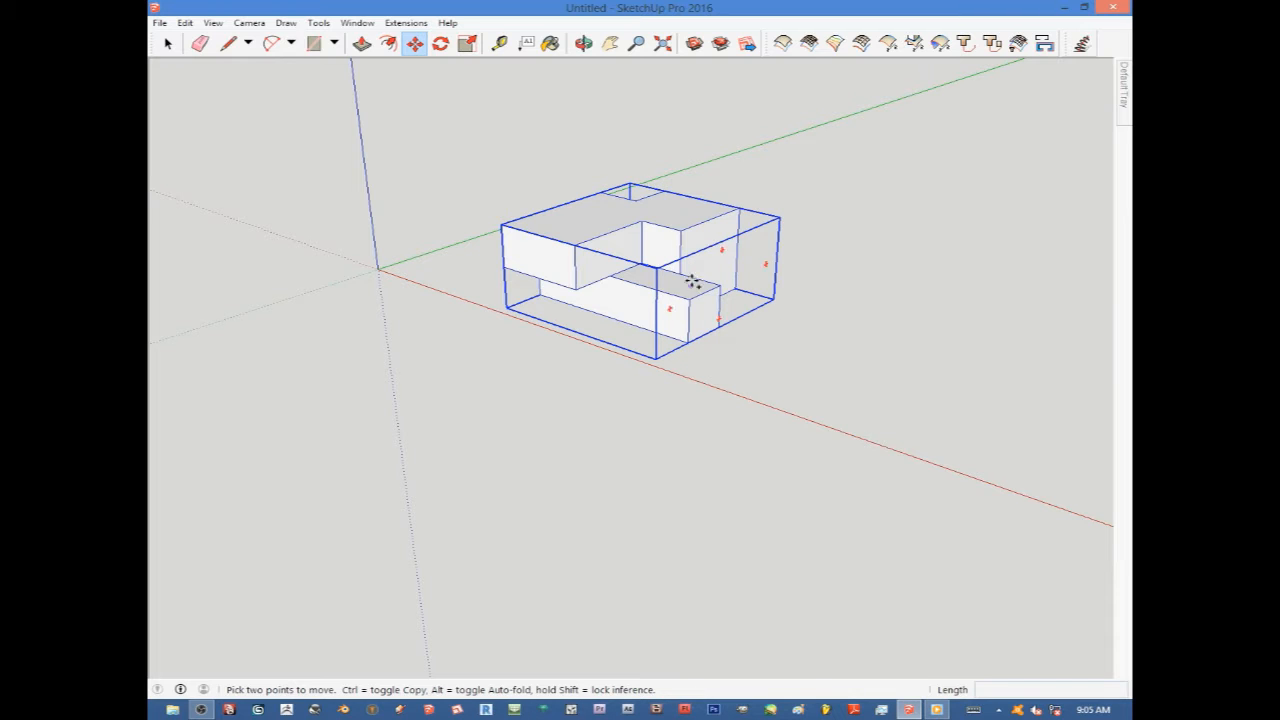
{"action": "key", "text": "ctrl"}
{"action": "left_click", "coordinate": [683, 345]}
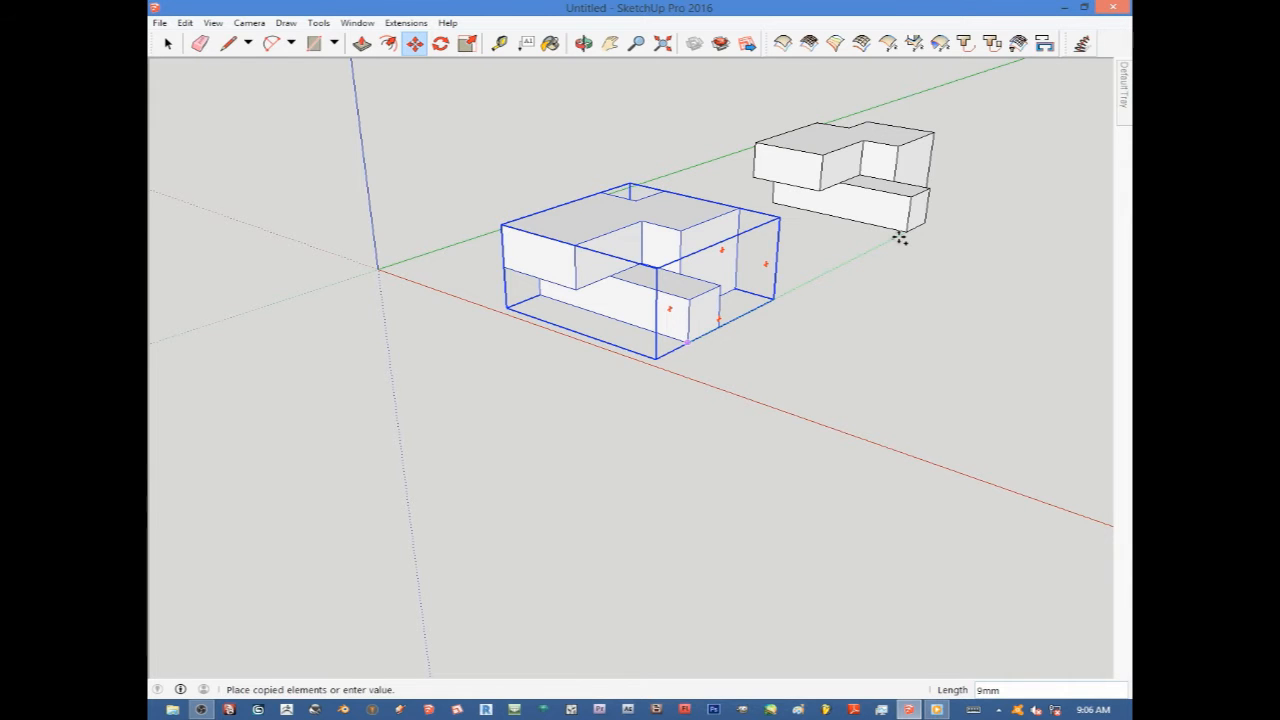
{"action": "left_click", "coordinate": [898, 236]}
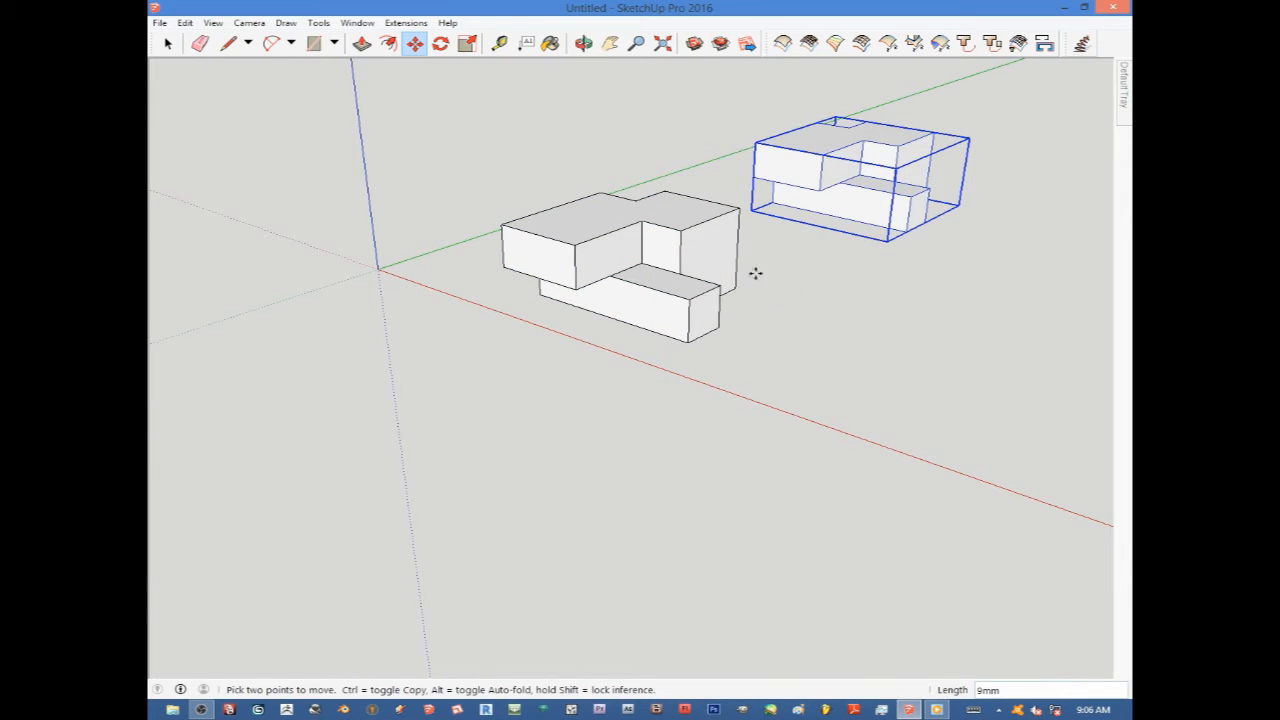
{"action": "scroll", "coordinate": [655, 289], "scroll_direction": "down", "scroll_amount": 4}
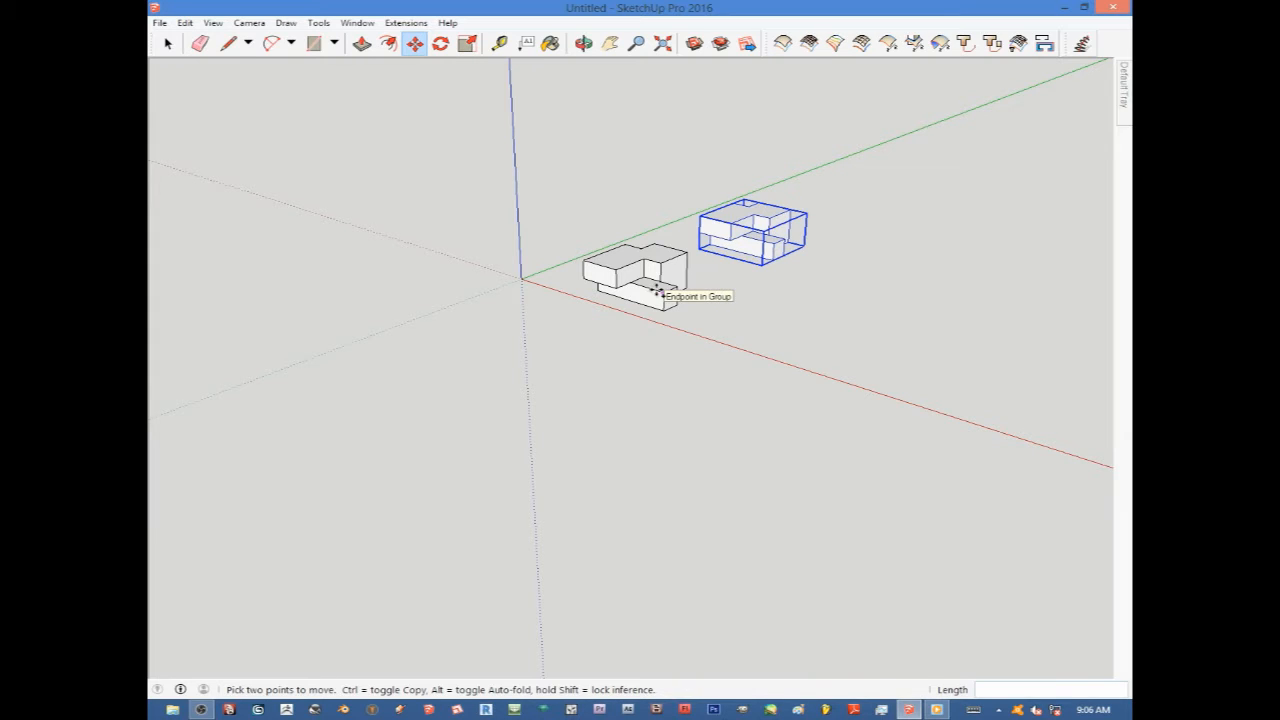
{"action": "key", "text": "Delete"}
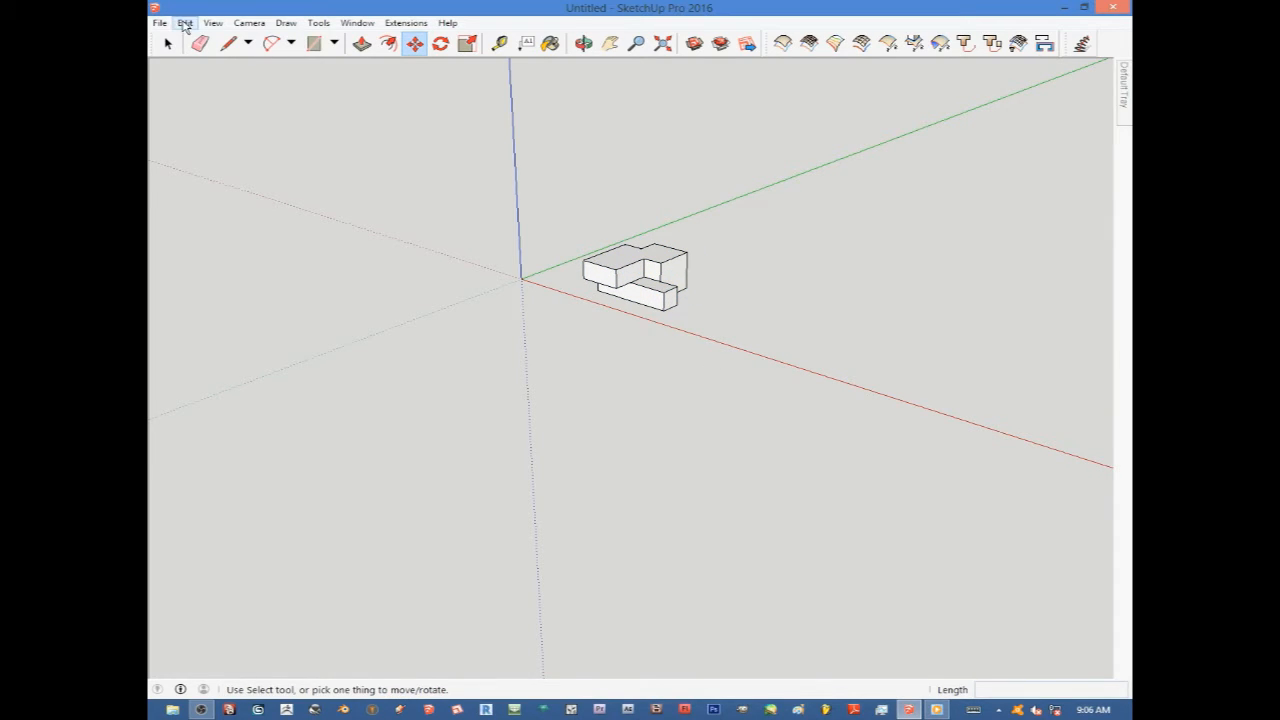
Copy the group along the green axis with the Move tool.
{"action": "left_click", "coordinate": [168, 43]}
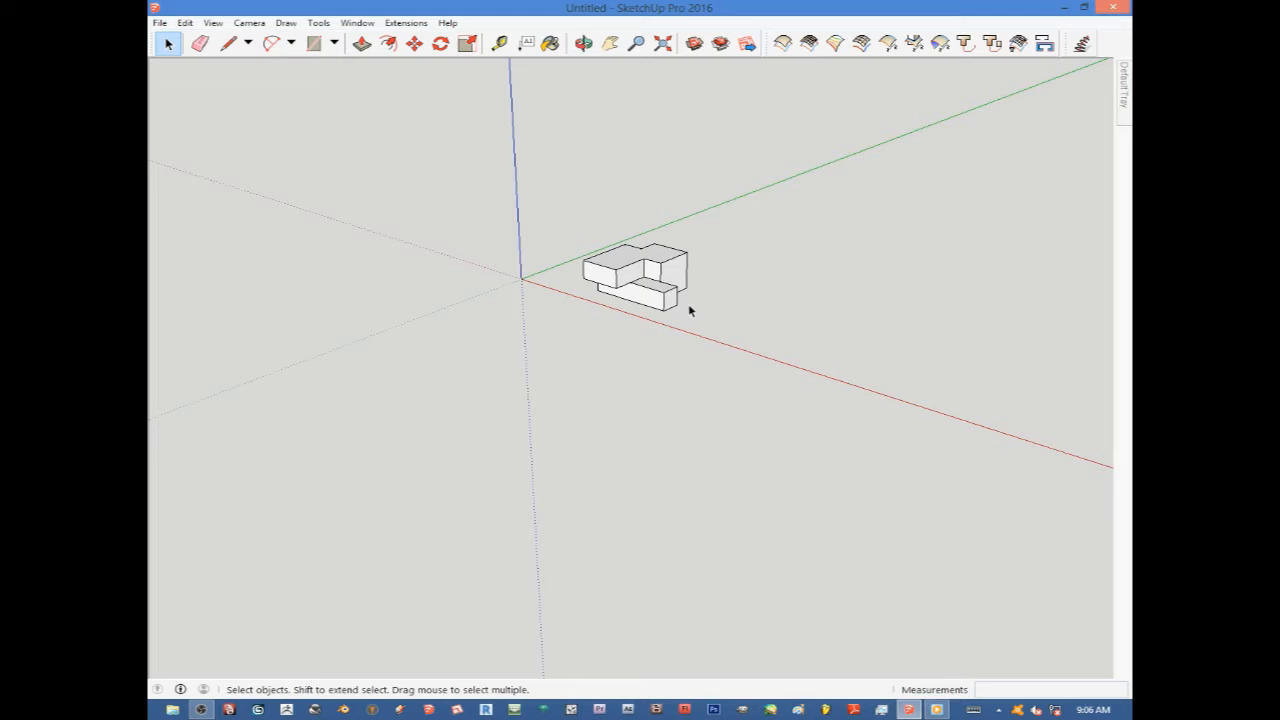
{"action": "left_click", "coordinate": [416, 45]}
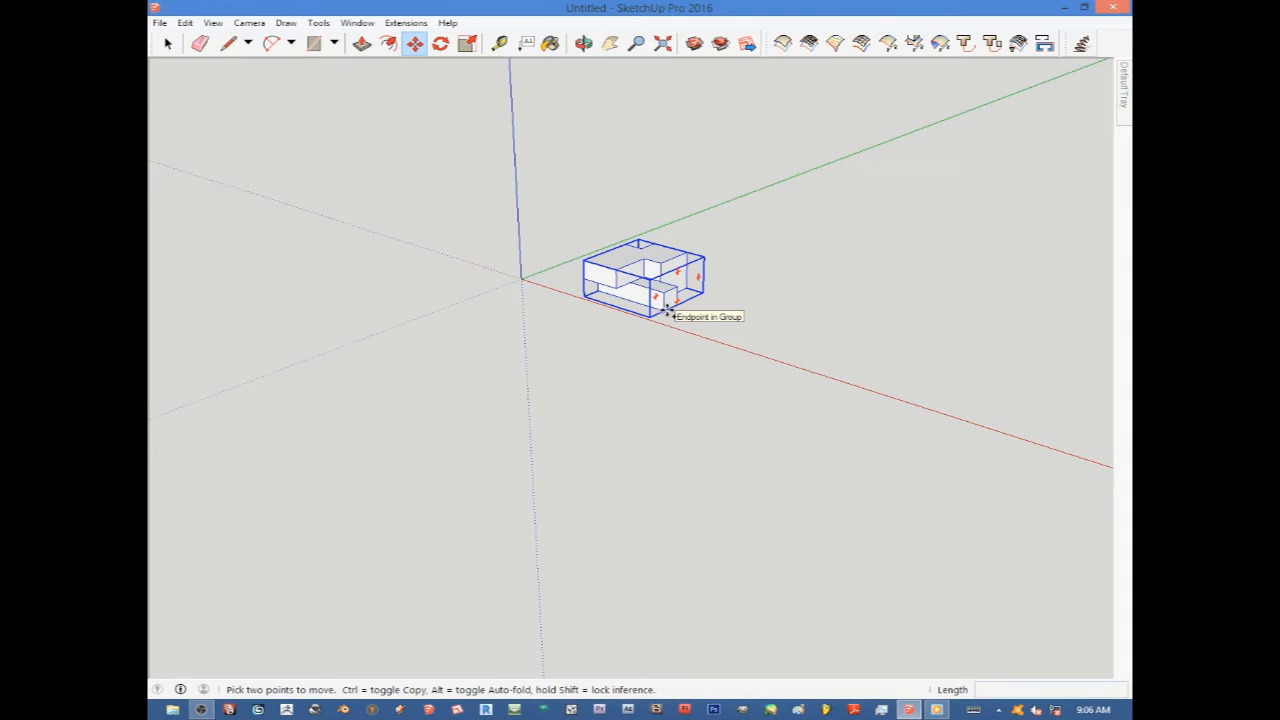
{"action": "scroll", "coordinate": [667, 311], "scroll_direction": "up", "scroll_amount": 6}
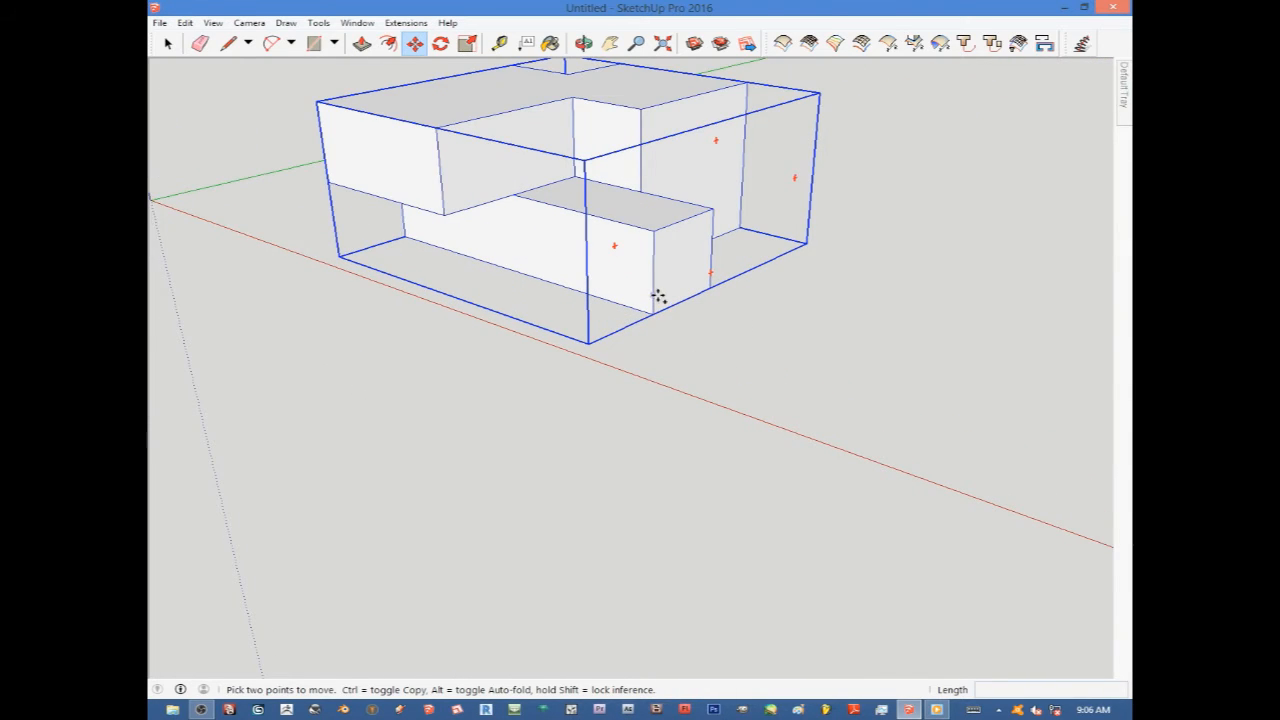
{"action": "scroll", "coordinate": [647, 316], "scroll_direction": "down", "scroll_amount": 4}
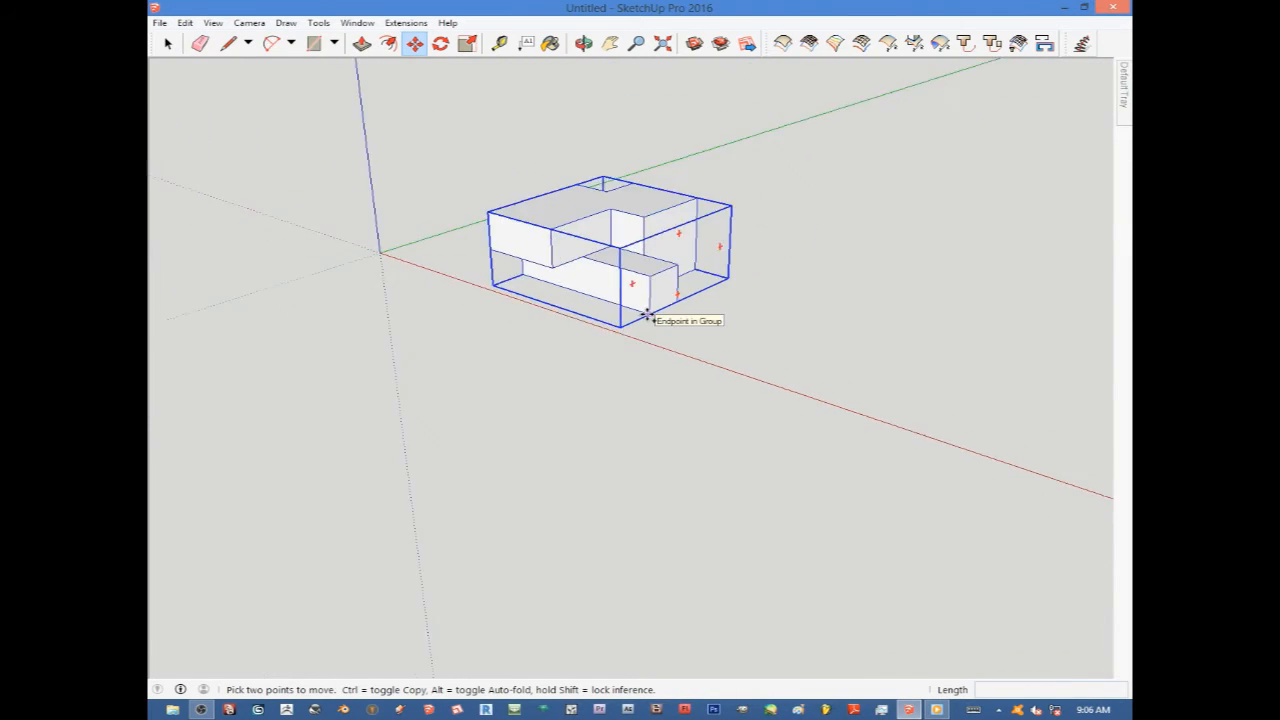
{"action": "scroll", "coordinate": [646, 316], "scroll_direction": "down", "scroll_amount": 2}
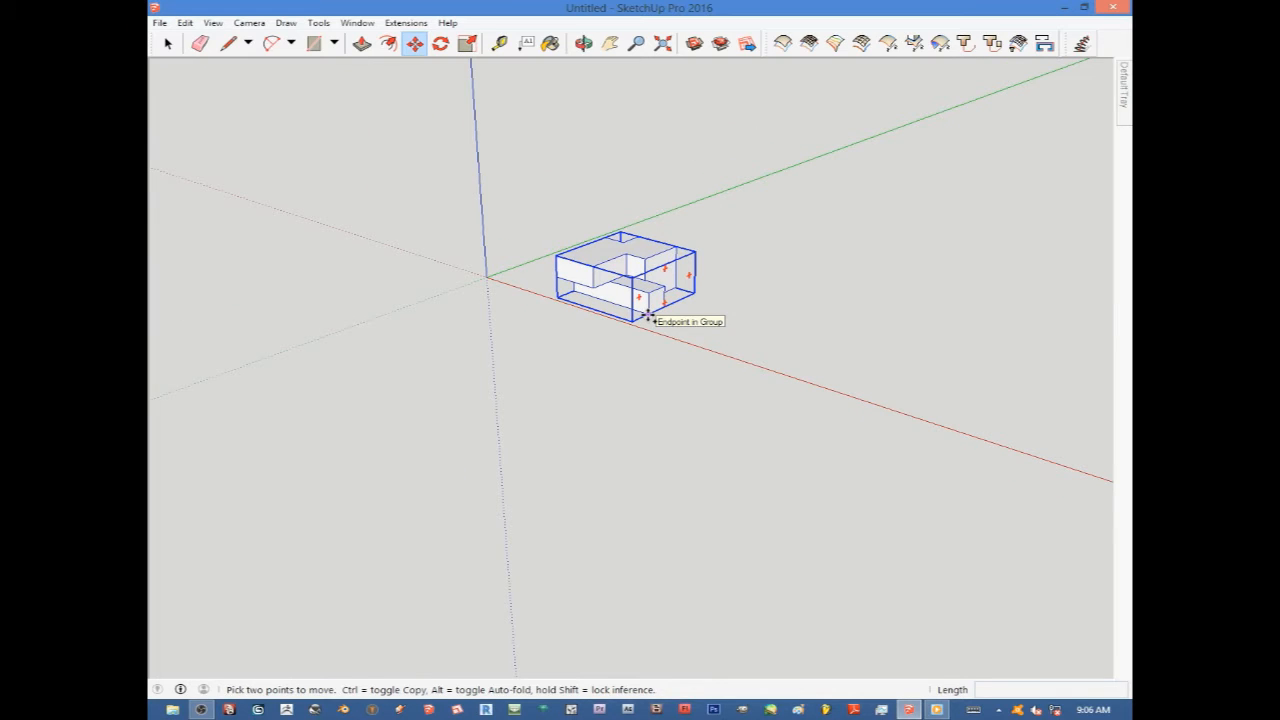
{"action": "key", "text": "ctrl"}
{"action": "left_click", "coordinate": [646, 316]}
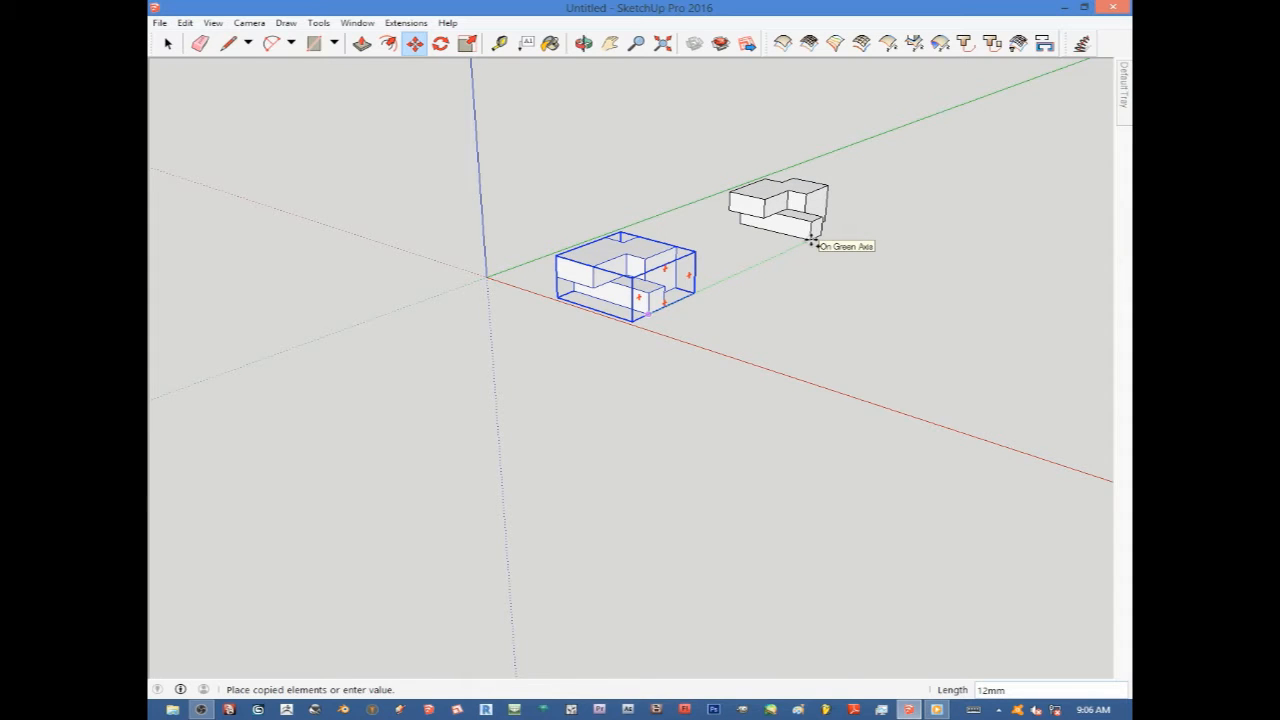
{"action": "left_click", "coordinate": [812, 243]}
{"action": "scroll", "coordinate": [791, 314], "scroll_direction": "down", "scroll_amount": 4}
{"action": "key", "text": "q"}
{"action": "scroll", "coordinate": [740, 289], "scroll_direction": "up", "scroll_amount": 2}
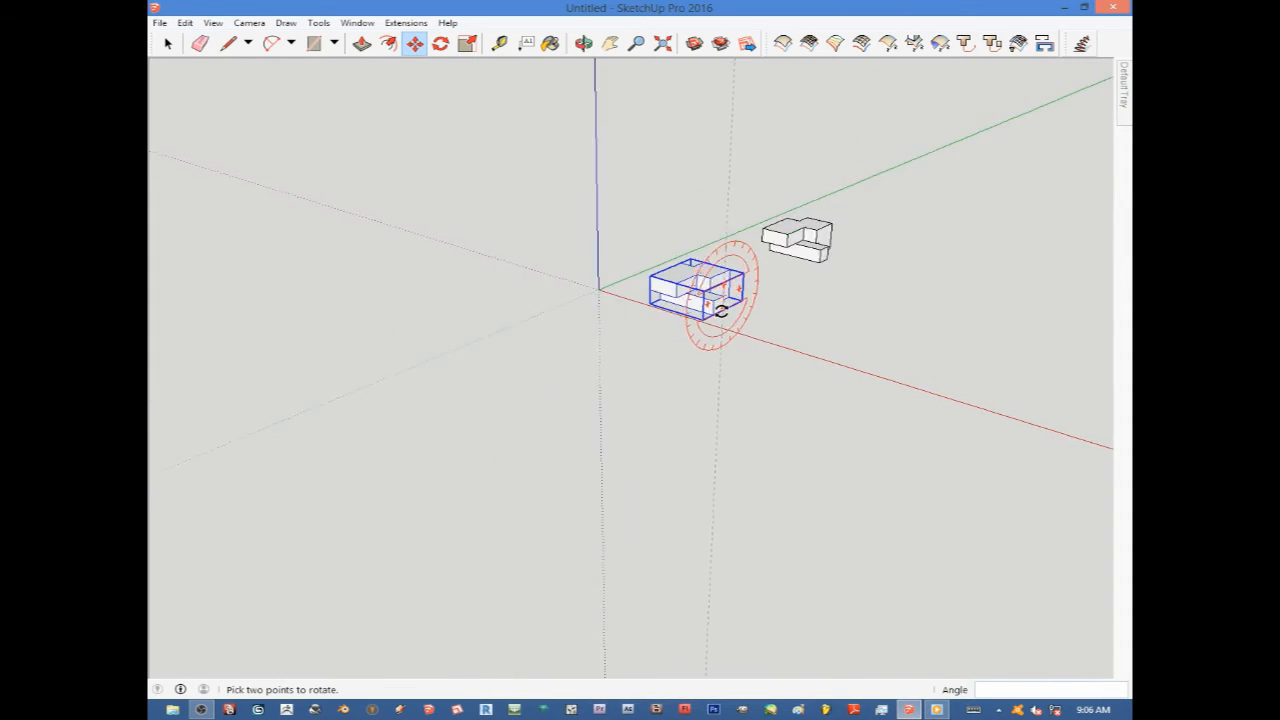
{"action": "scroll", "coordinate": [720, 300], "scroll_direction": "up", "scroll_amount": 2}
{"action": "key", "text": "m"}
{"action": "scroll", "coordinate": [690, 285], "scroll_direction": "up", "scroll_amount": 2}
{"action": "scroll", "coordinate": [729, 309], "scroll_direction": "down", "scroll_amount": 2}
{"action": "key", "text": "ctrl+t"}
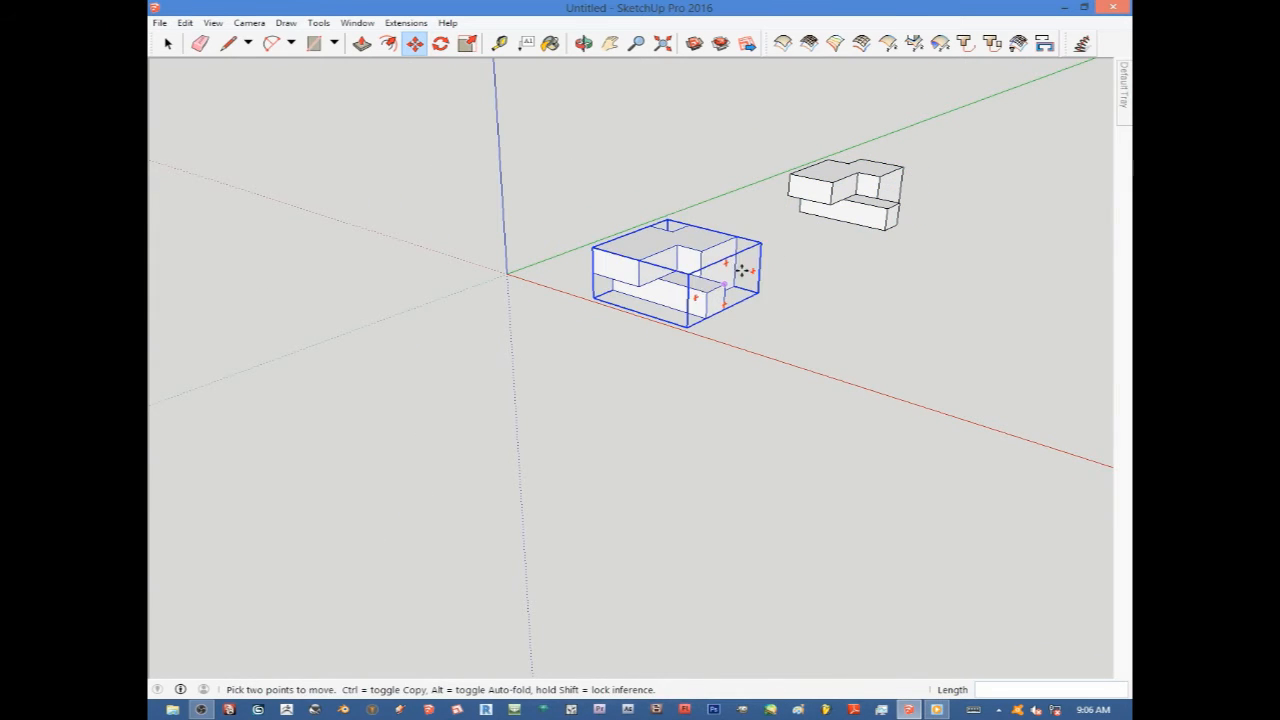
{"action": "scroll", "coordinate": [660, 276], "scroll_direction": "down", "scroll_amount": 3}
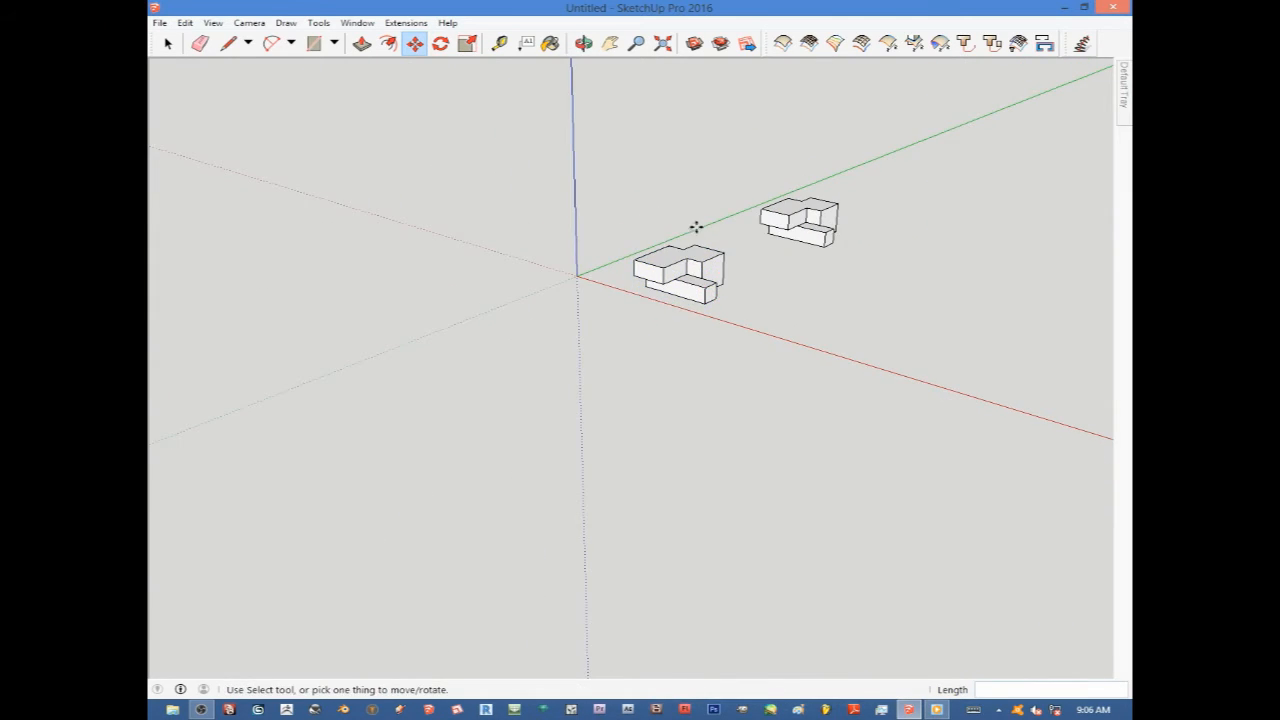
Turn the copied group into a component.
{"action": "left_click", "coordinate": [168, 43]}
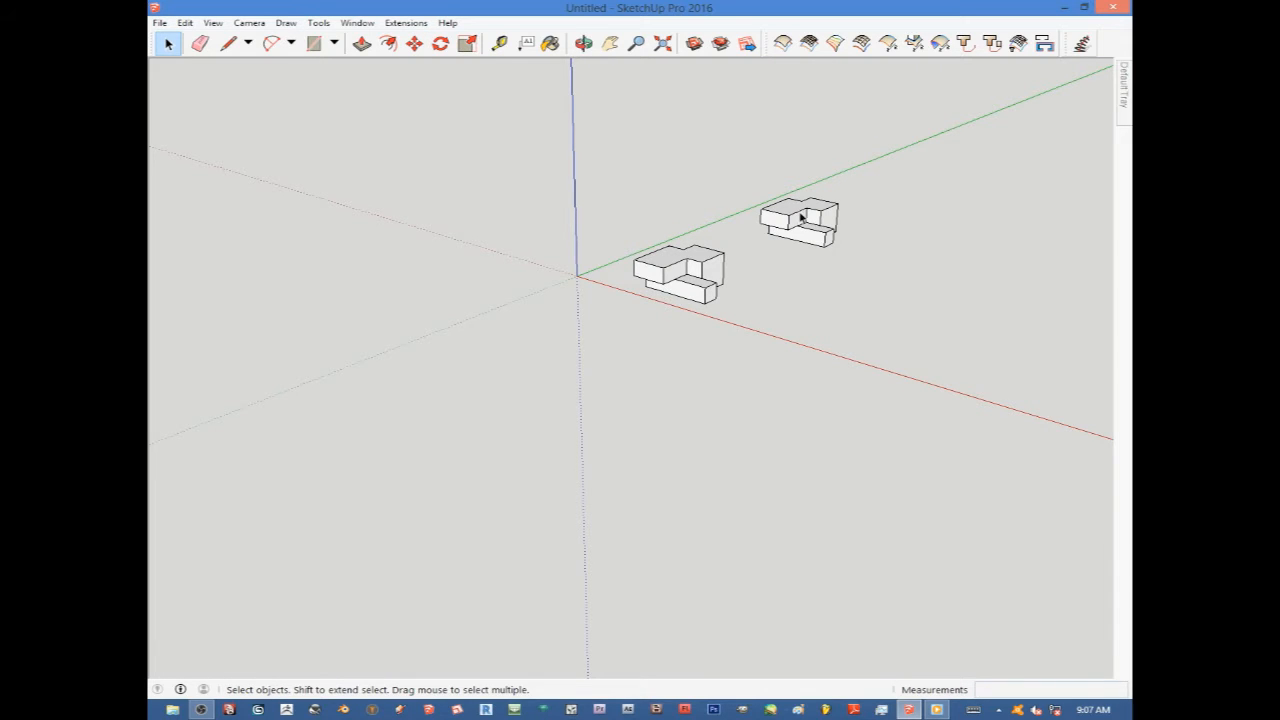
{"action": "scroll", "coordinate": [800, 217], "scroll_direction": "up", "scroll_amount": 3}
{"action": "scroll", "coordinate": [814, 214], "scroll_direction": "down", "scroll_amount": 2}
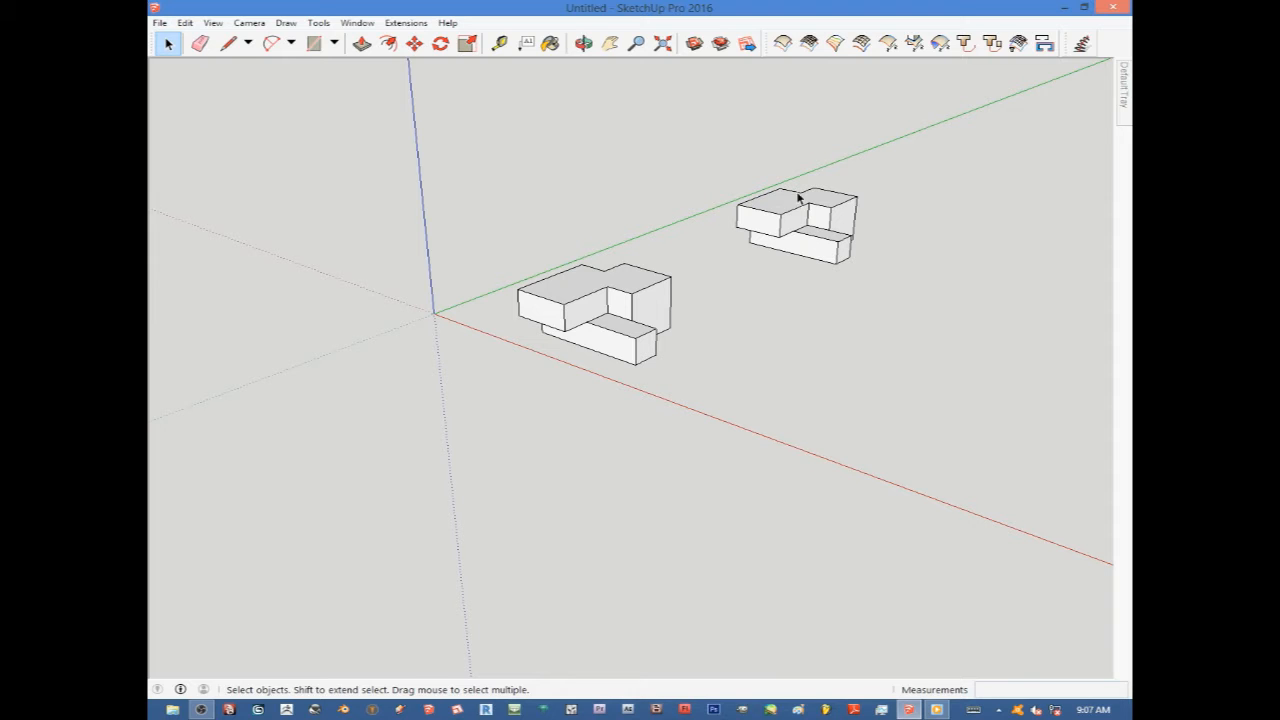
{"action": "scroll", "coordinate": [817, 238], "scroll_direction": "up", "scroll_amount": 3}
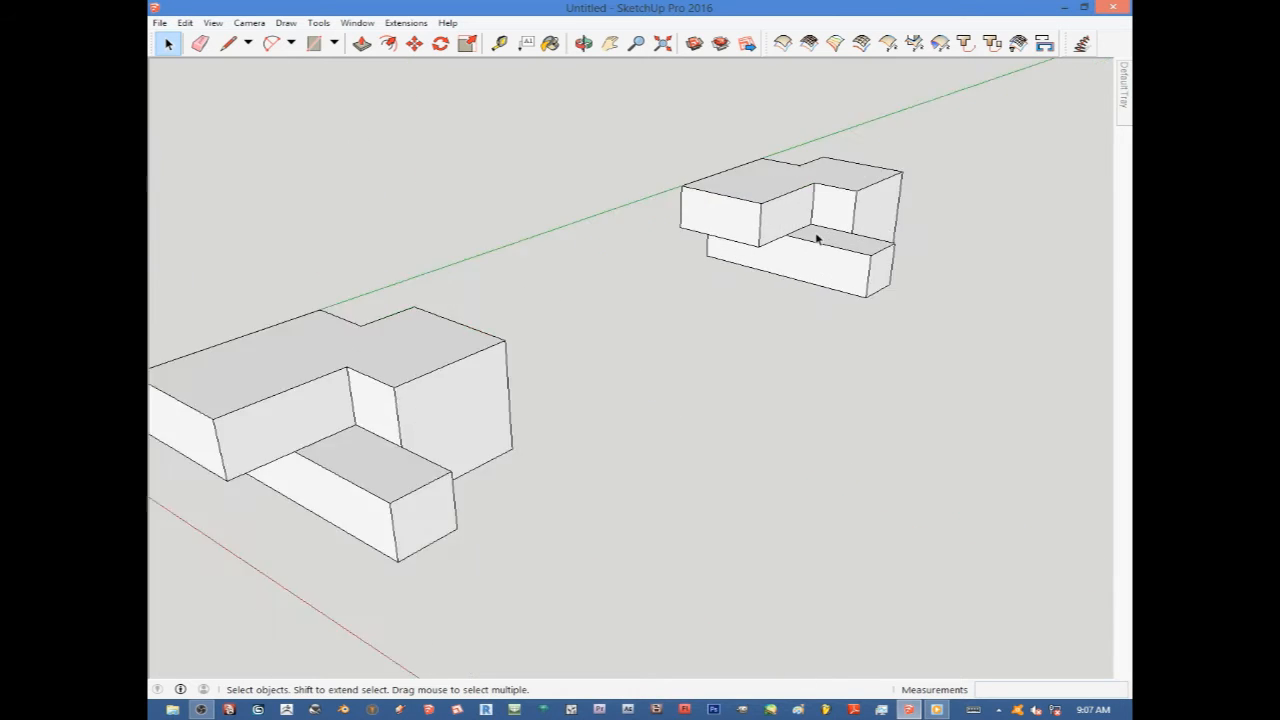
{"action": "scroll", "coordinate": [800, 260], "scroll_direction": "up", "scroll_amount": 2}
{"action": "scroll", "coordinate": [590, 205], "scroll_direction": "down", "scroll_amount": 5}
{"action": "scroll", "coordinate": [705, 202], "scroll_direction": "up", "scroll_amount": 4}
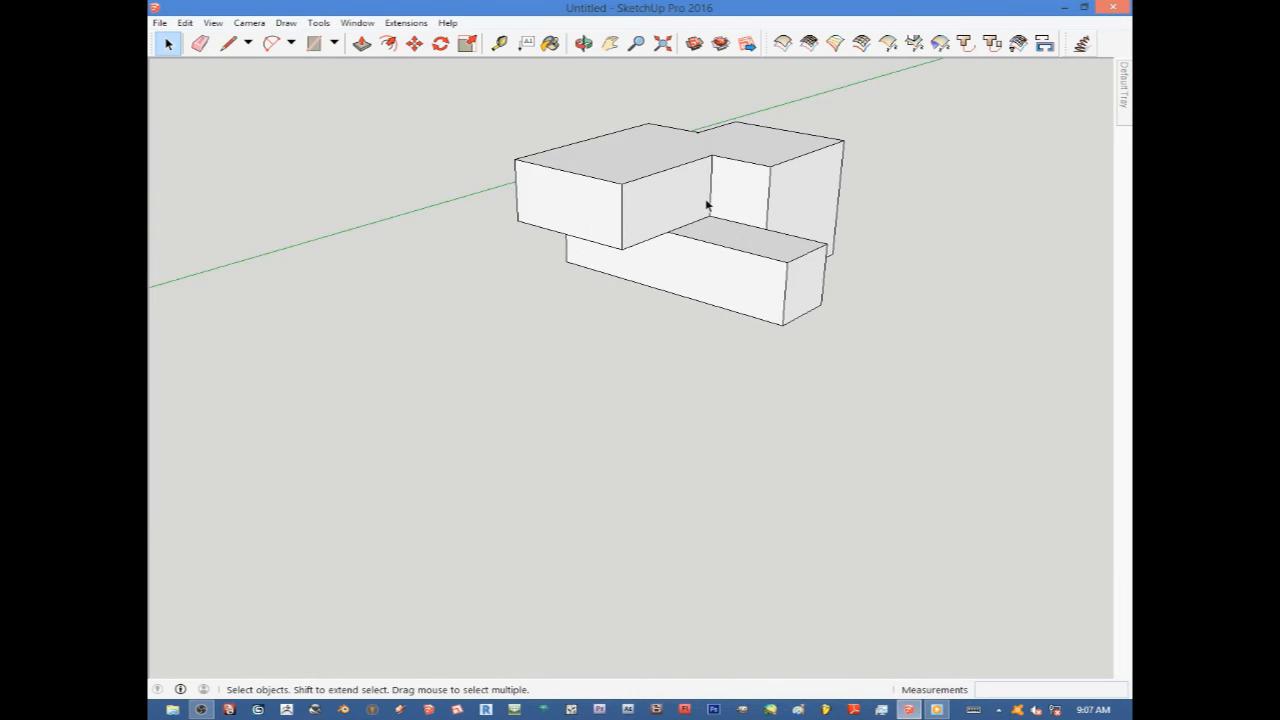
{"action": "right_click", "coordinate": [706, 205]}
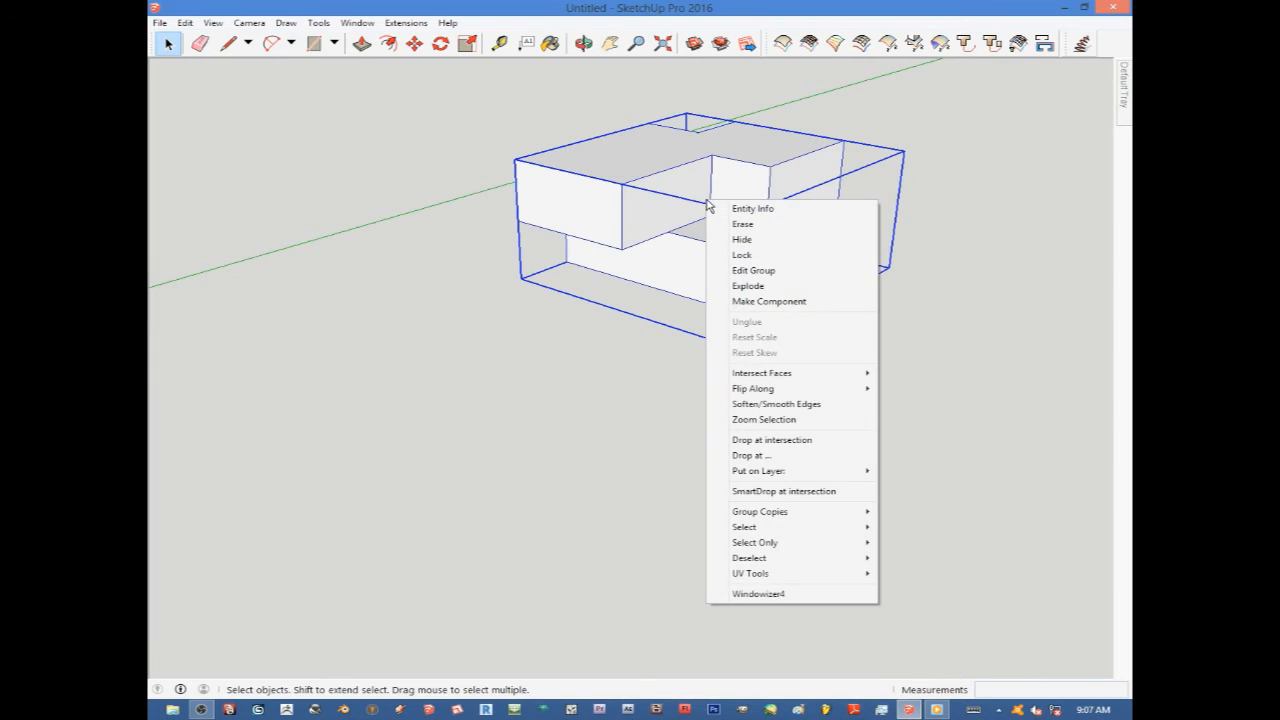
{"action": "left_click", "coordinate": [751, 302]}
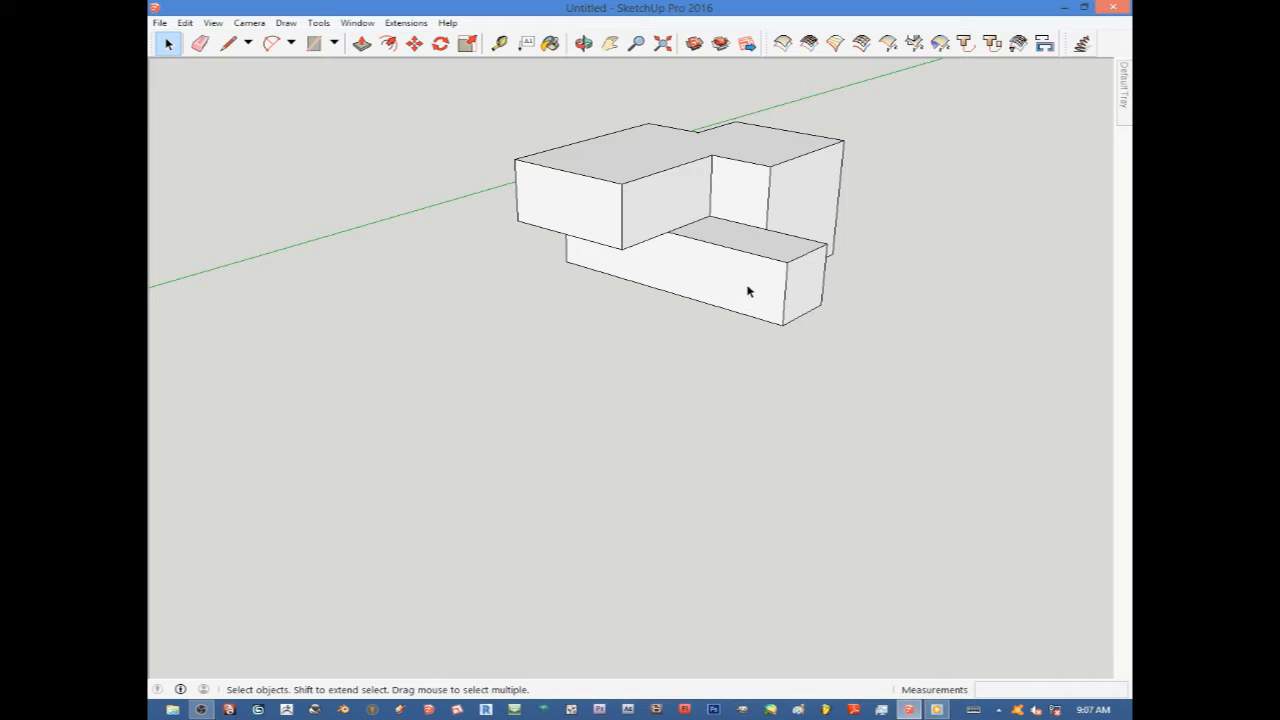
Select both objects and copy them along the red axis with Move, creating a 5x array.
{"action": "scroll", "coordinate": [746, 288], "scroll_direction": "down", "scroll_amount": 6}
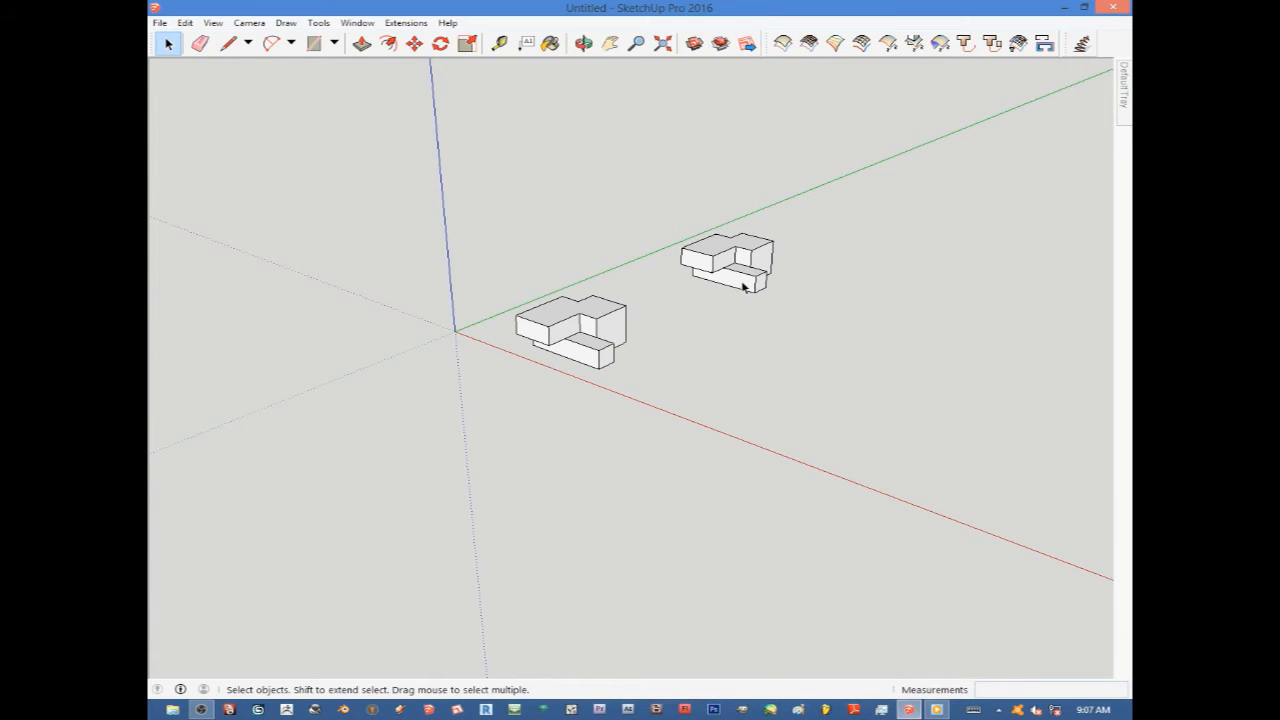
{"action": "scroll", "coordinate": [743, 287], "scroll_direction": "down", "scroll_amount": 3}
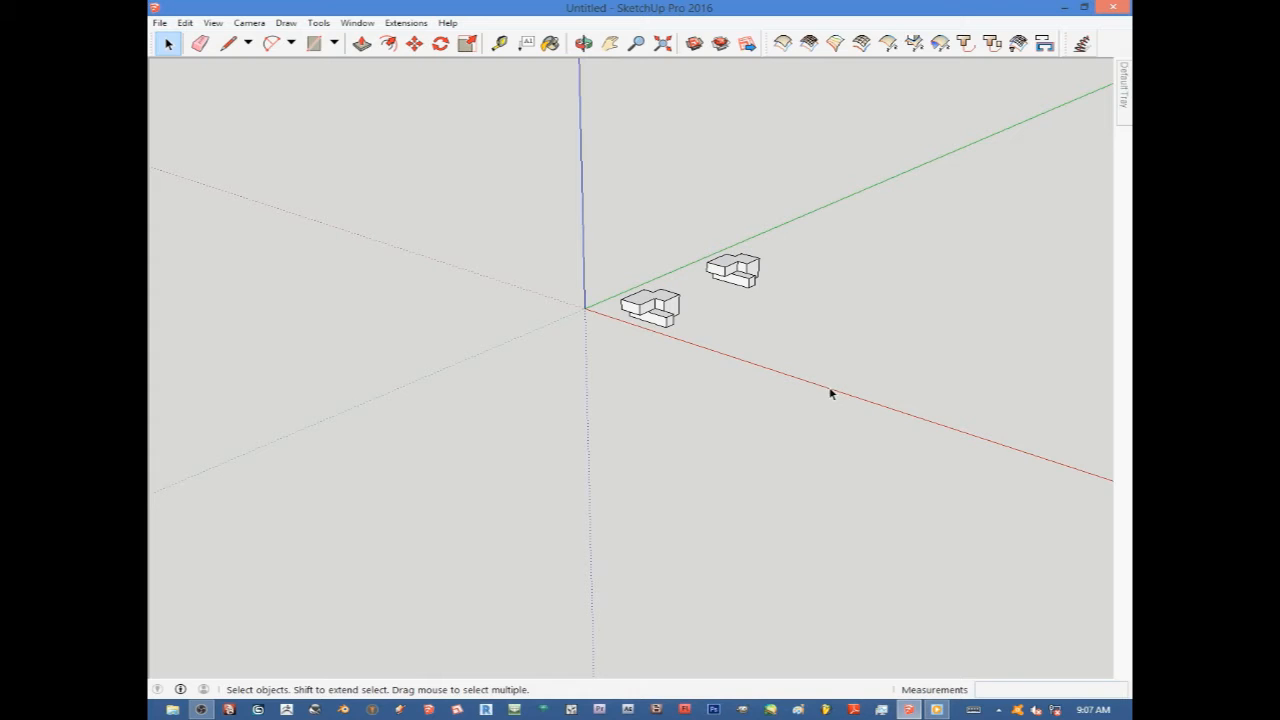
{"action": "left_click_drag", "start_coordinate": [829, 387], "coordinate": [558, 179]}
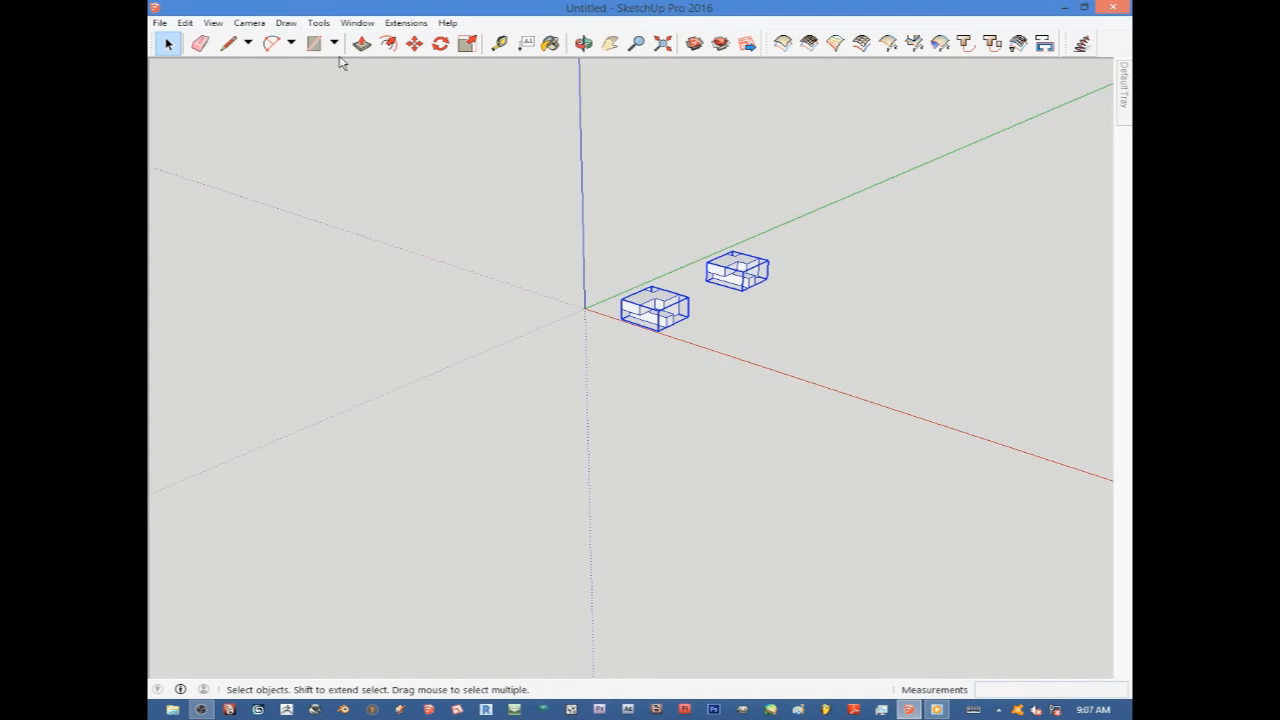
{"action": "left_click", "coordinate": [414, 44]}
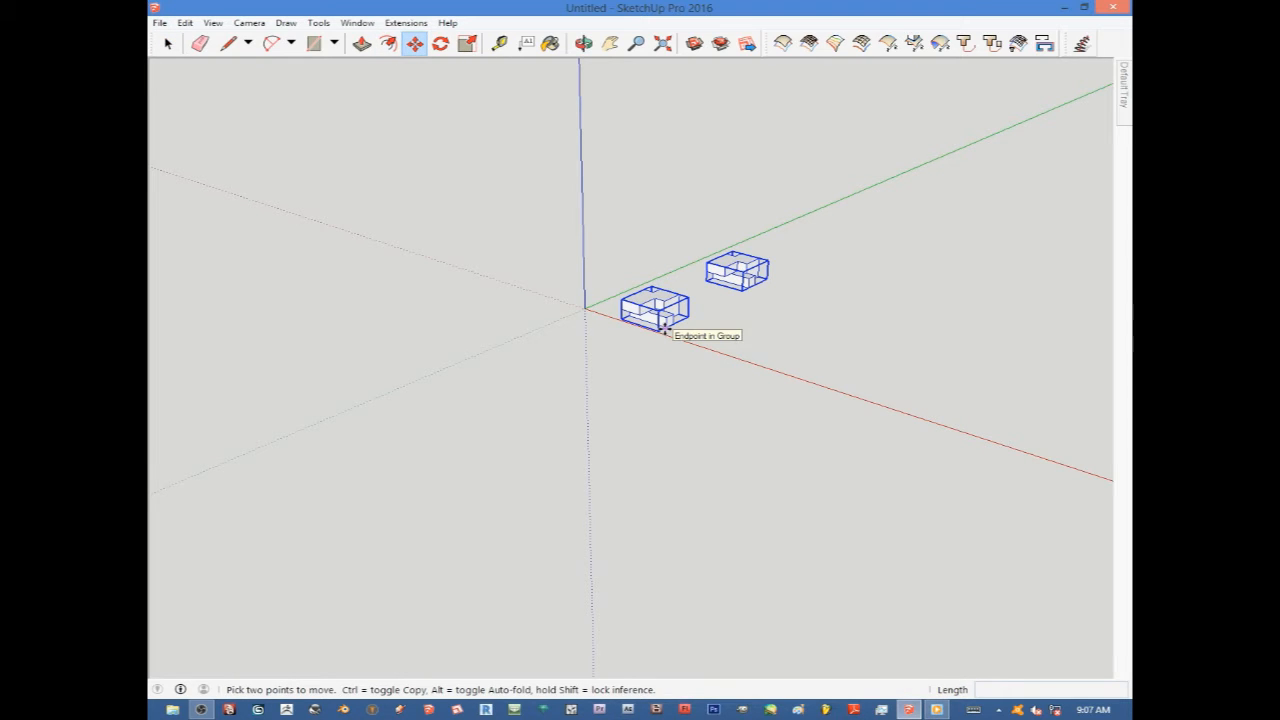
{"action": "scroll", "coordinate": [663, 330], "scroll_direction": "up", "scroll_amount": 4}
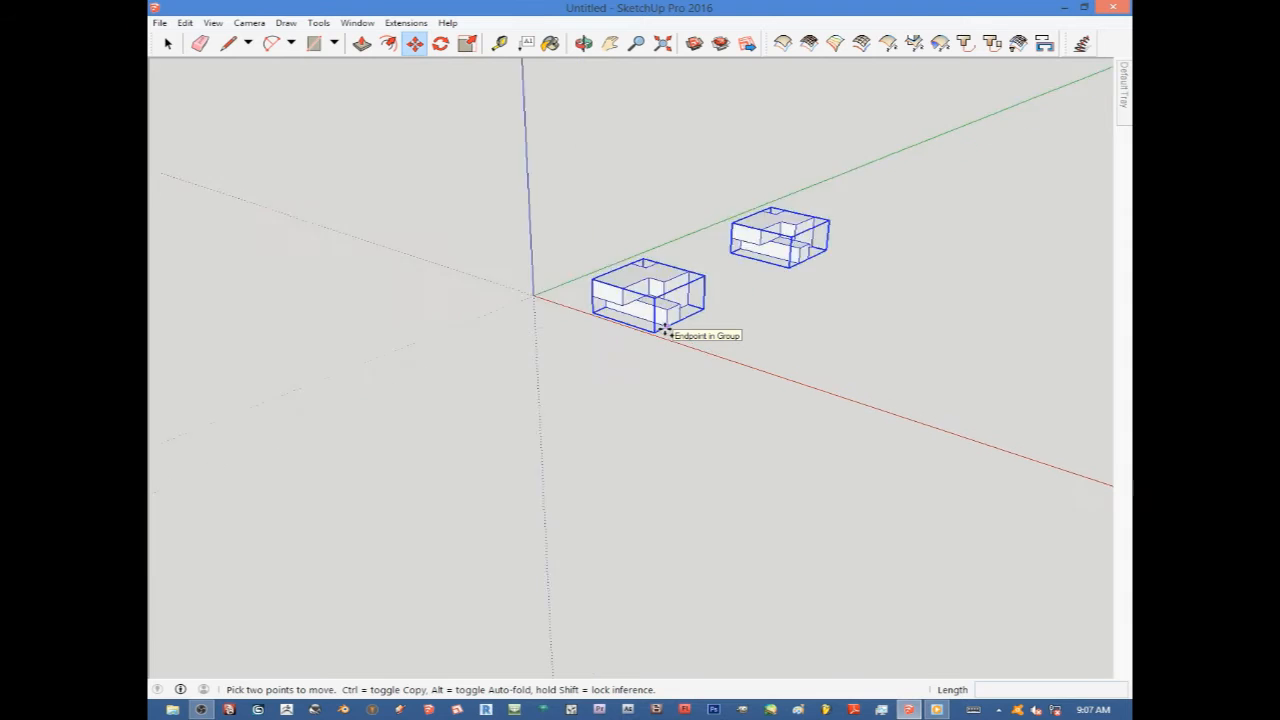
{"action": "key", "text": "ctrl"}
{"action": "left_click", "coordinate": [663, 330]}
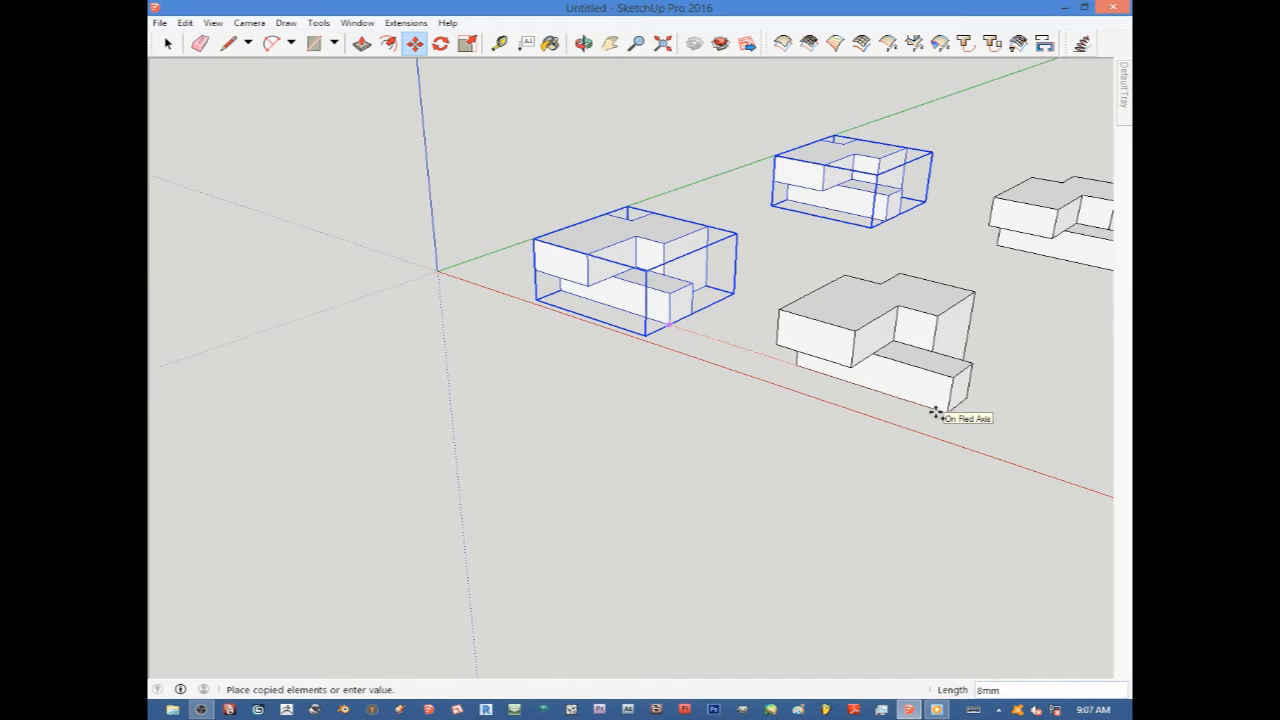
{"action": "left_click", "coordinate": [935, 412]}
{"action": "scroll", "coordinate": [720, 283], "scroll_direction": "down", "scroll_amount": 5}
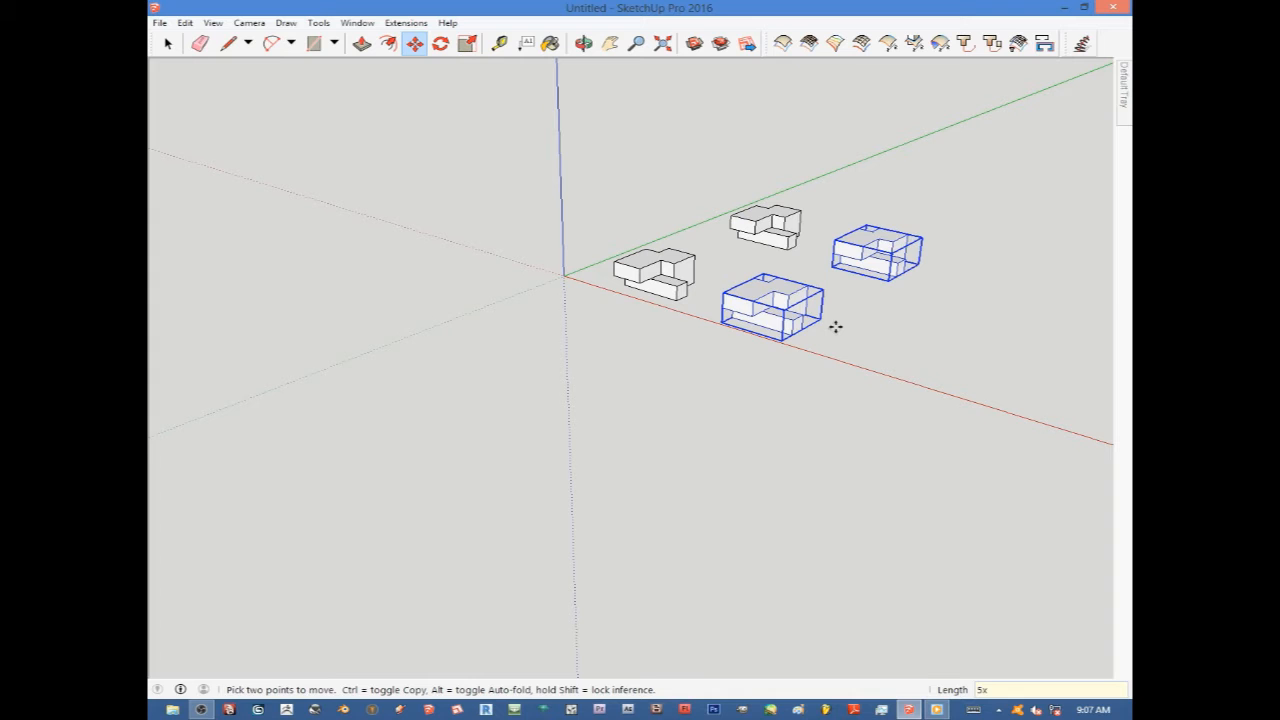
{"action": "key", "text": "Return"}
Zoom and orbit around the arrayed copies to inspect them, then return to the Select tool.
{"action": "scroll", "coordinate": [835, 327], "scroll_direction": "down", "scroll_amount": 5}
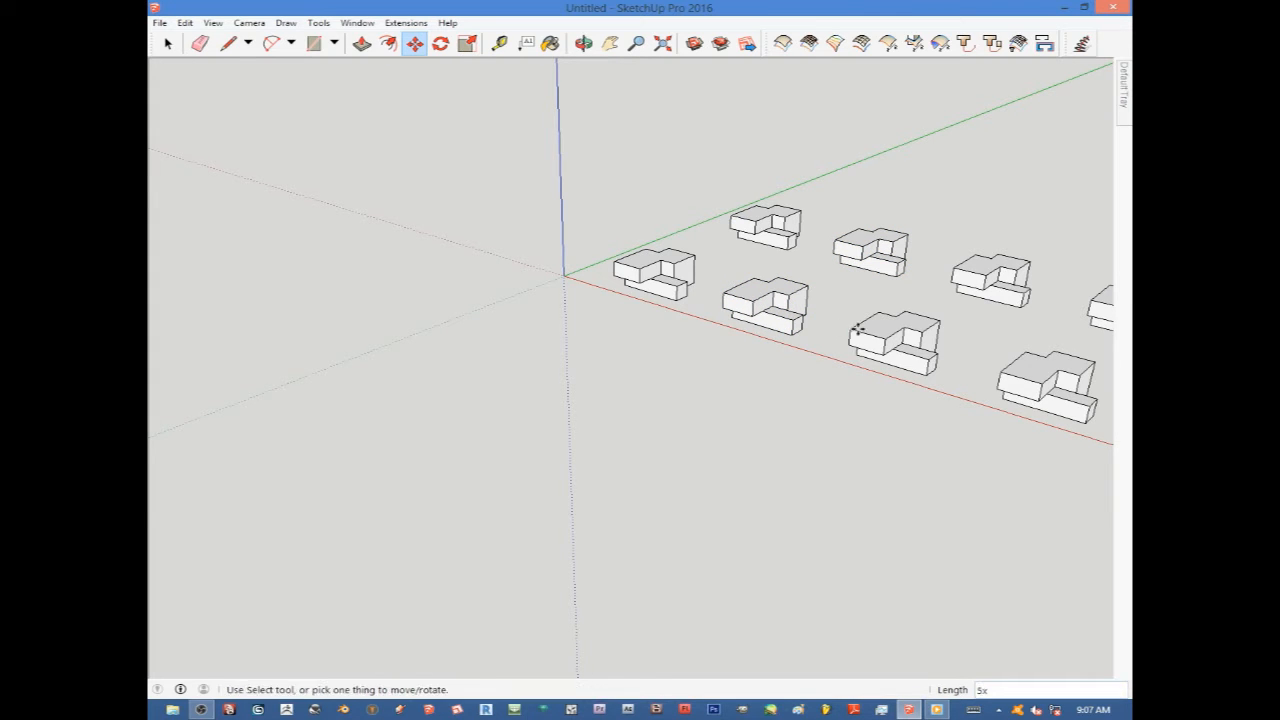
{"action": "scroll", "coordinate": [892, 332], "scroll_direction": "up", "scroll_amount": 2}
{"action": "scroll", "coordinate": [895, 325], "scroll_direction": "up", "scroll_amount": 2}
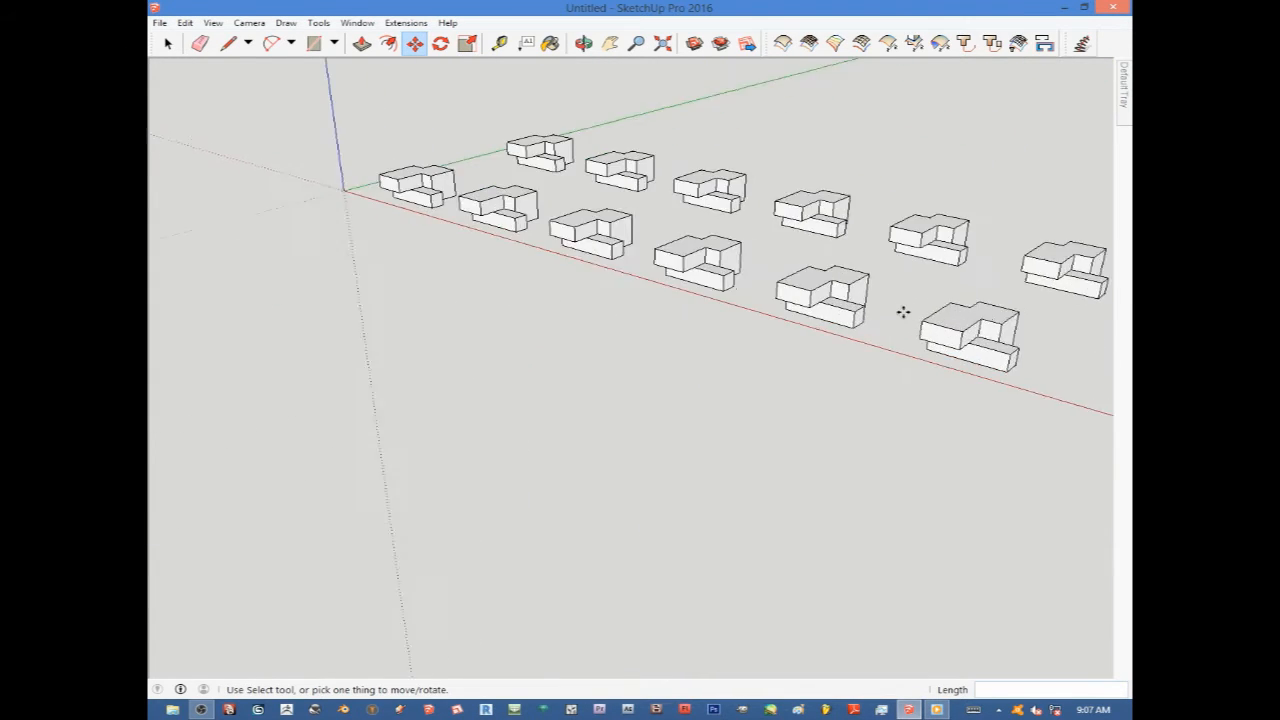
{"action": "scroll", "coordinate": [903, 314], "scroll_direction": "down", "scroll_amount": 4}
{"action": "scroll", "coordinate": [930, 305], "scroll_direction": "up", "scroll_amount": 3}
{"action": "scroll", "coordinate": [953, 299], "scroll_direction": "up", "scroll_amount": 2}
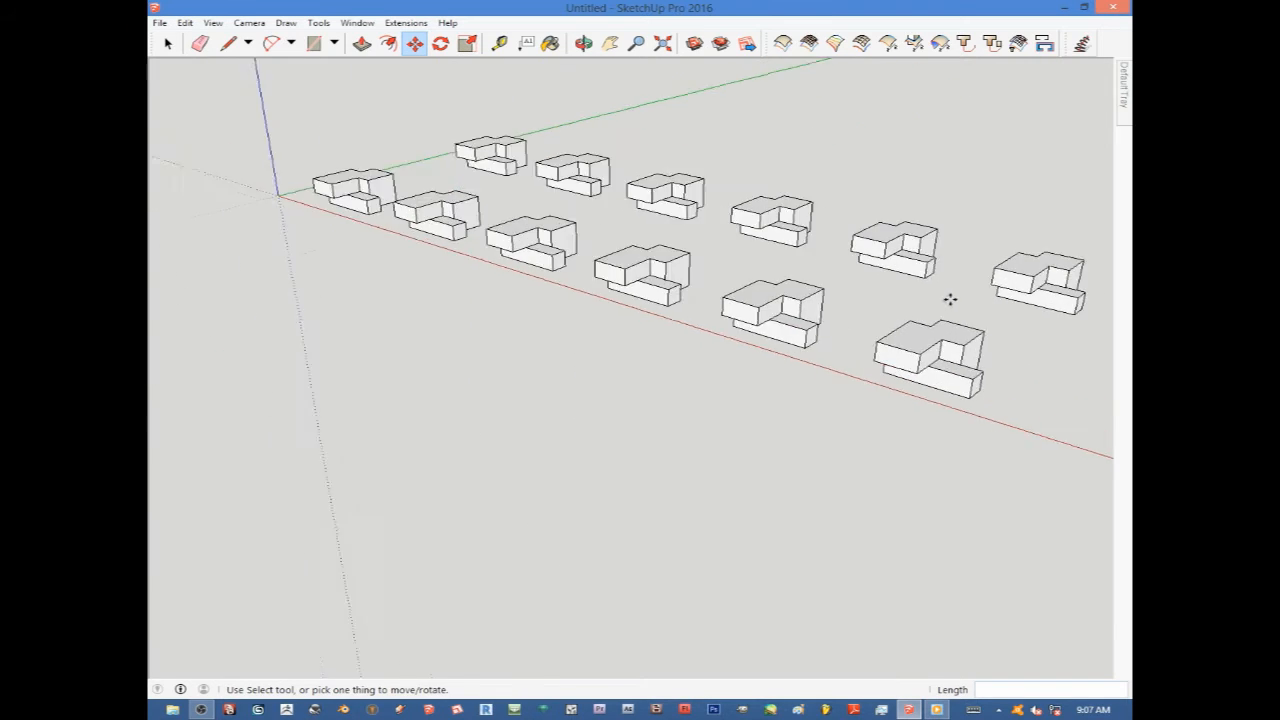
{"action": "scroll", "coordinate": [945, 318], "scroll_direction": "down", "scroll_amount": 5}
{"action": "scroll", "coordinate": [760, 270], "scroll_direction": "up", "scroll_amount": 5}
{"action": "scroll", "coordinate": [710, 276], "scroll_direction": "down", "scroll_amount": 4}
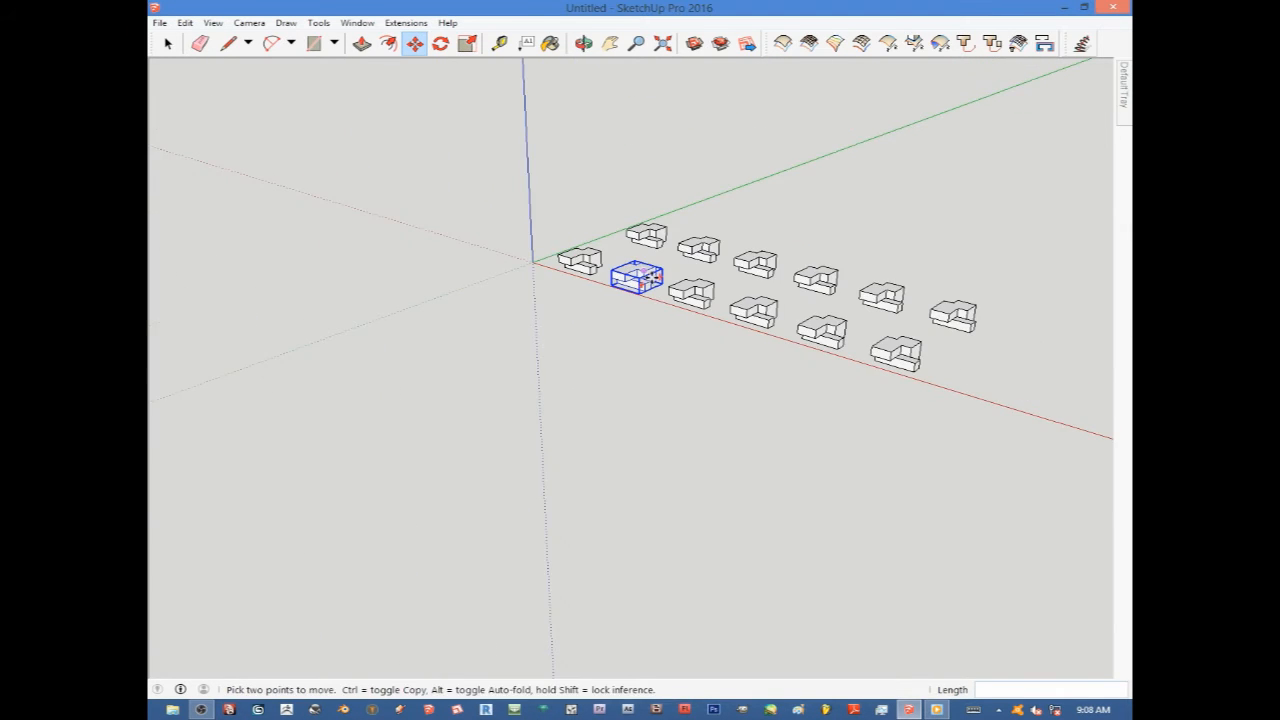
{"action": "middle_click_drag", "start_coordinate": [636, 280], "coordinate": [746, 329]}
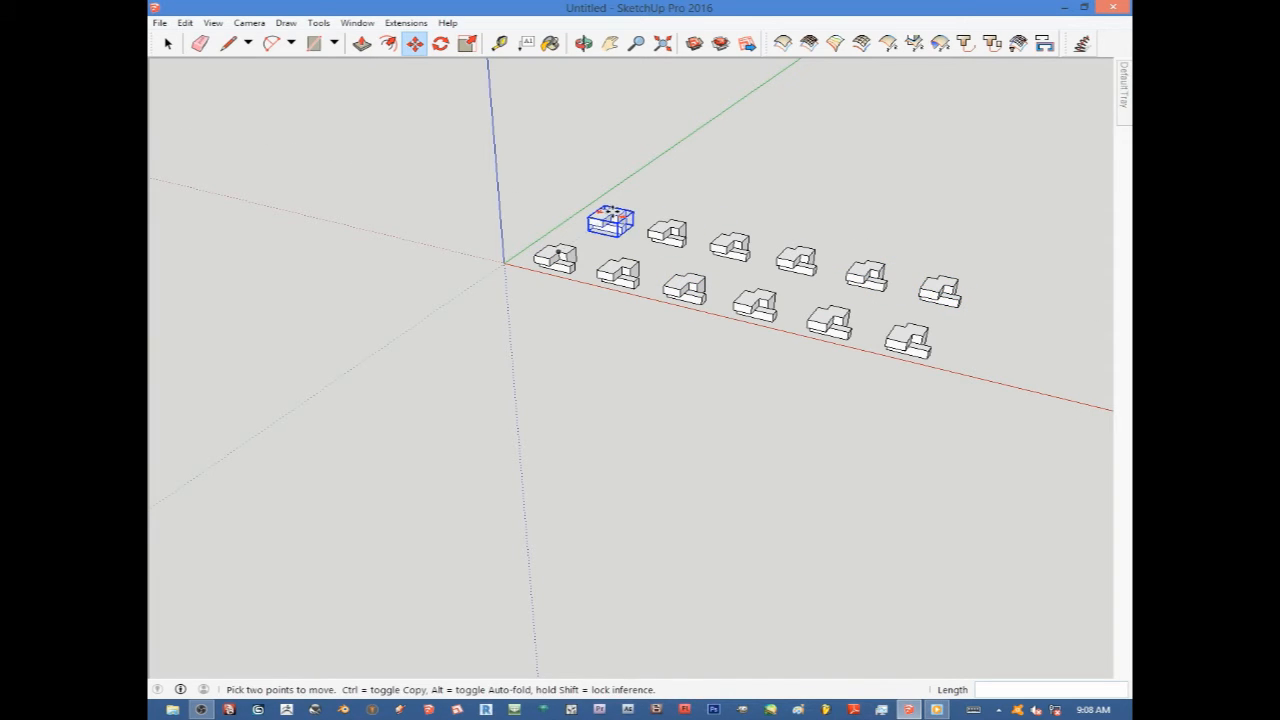
{"action": "left_click", "coordinate": [168, 43]}
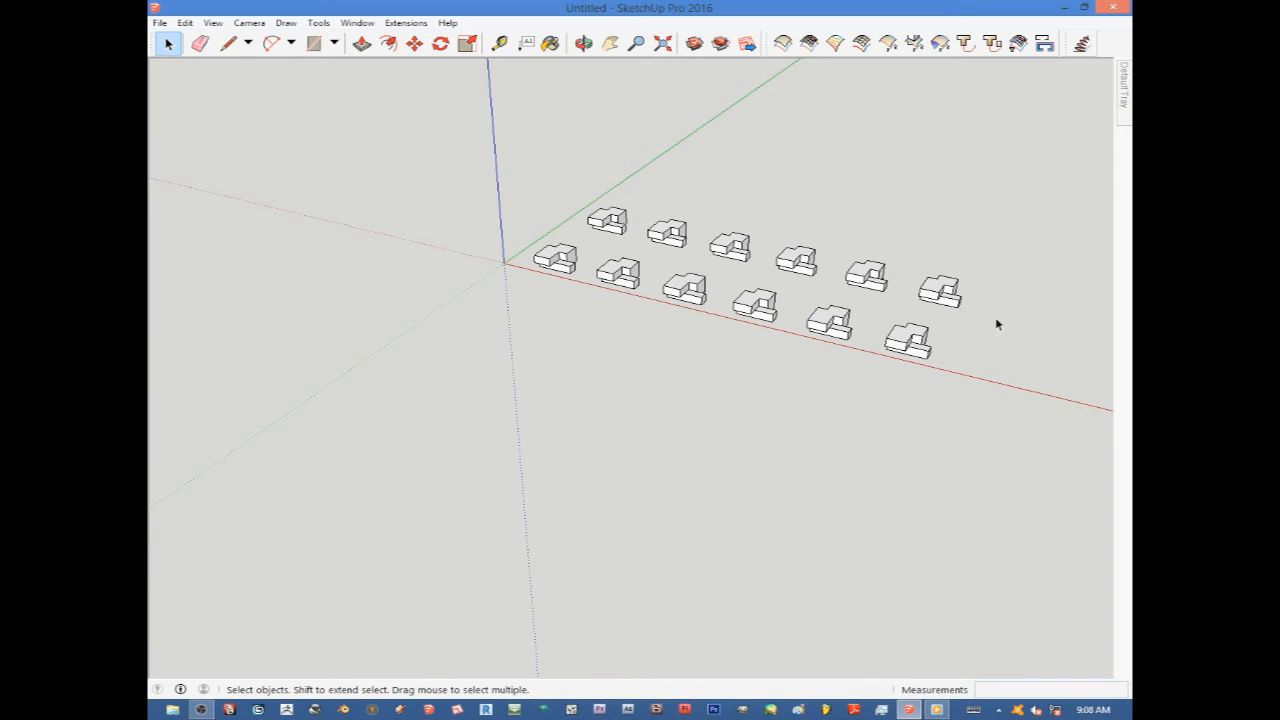
Open a group for editing, then compare the context options of a group and a component.
{"action": "scroll", "coordinate": [957, 286], "scroll_direction": "up", "scroll_amount": 4}
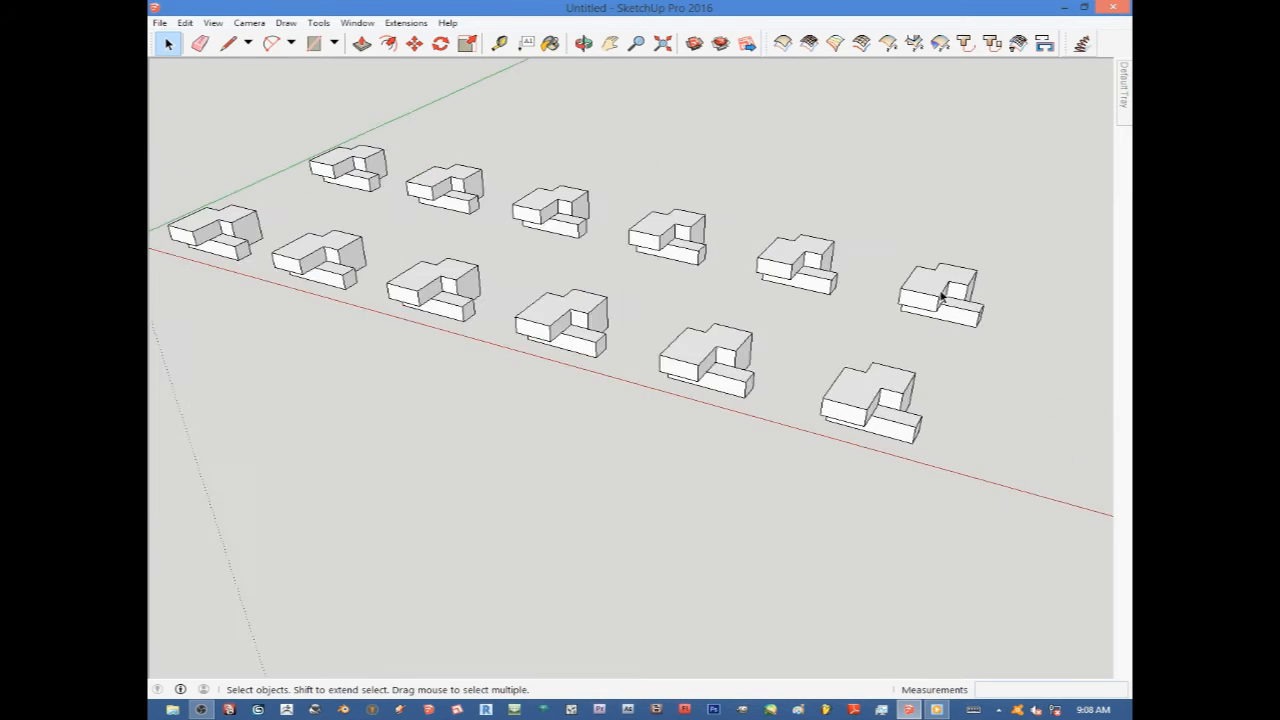
{"action": "scroll", "coordinate": [979, 303], "scroll_direction": "down", "scroll_amount": 3}
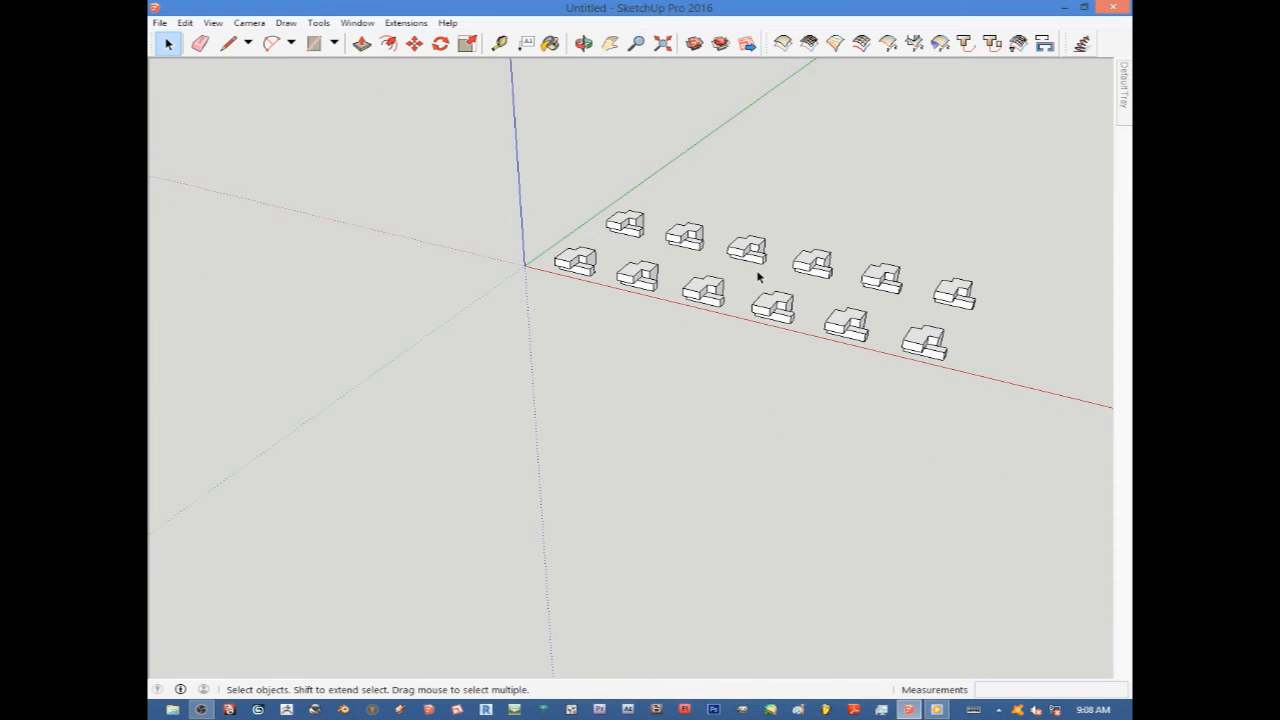
{"action": "scroll", "coordinate": [608, 246], "scroll_direction": "up", "scroll_amount": 4}
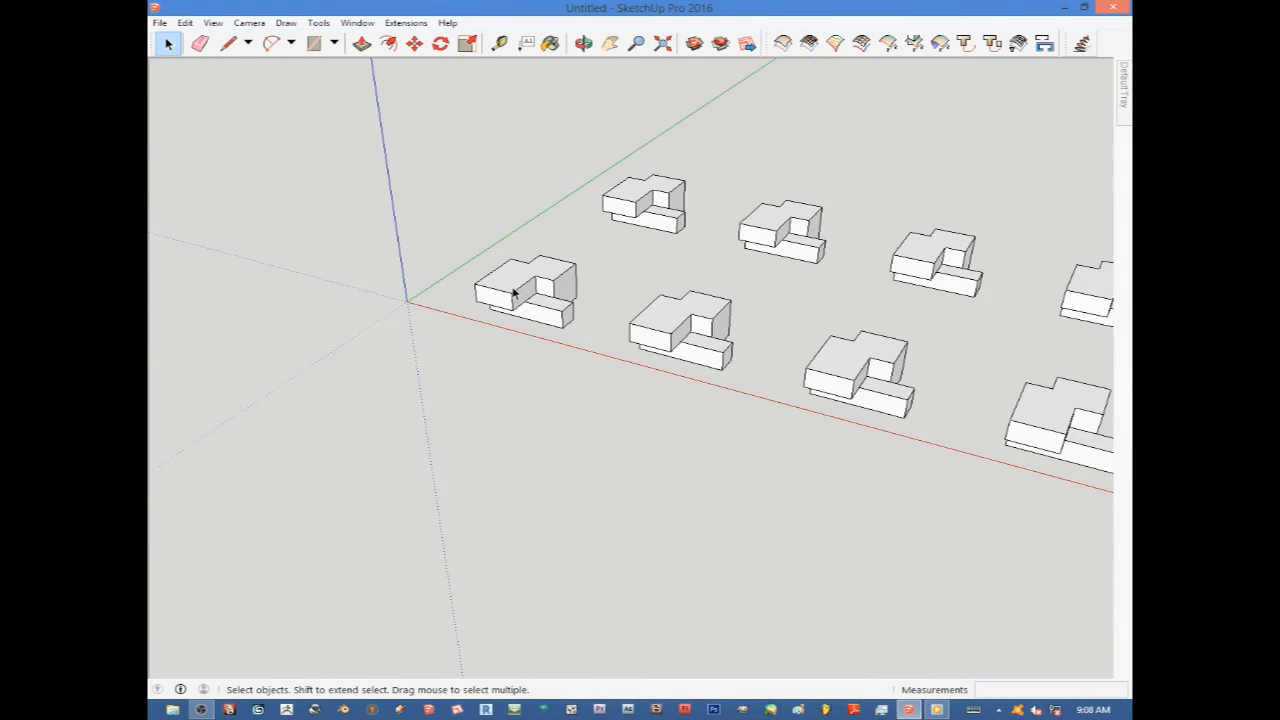
{"action": "scroll", "coordinate": [513, 292], "scroll_direction": "up", "scroll_amount": 2}
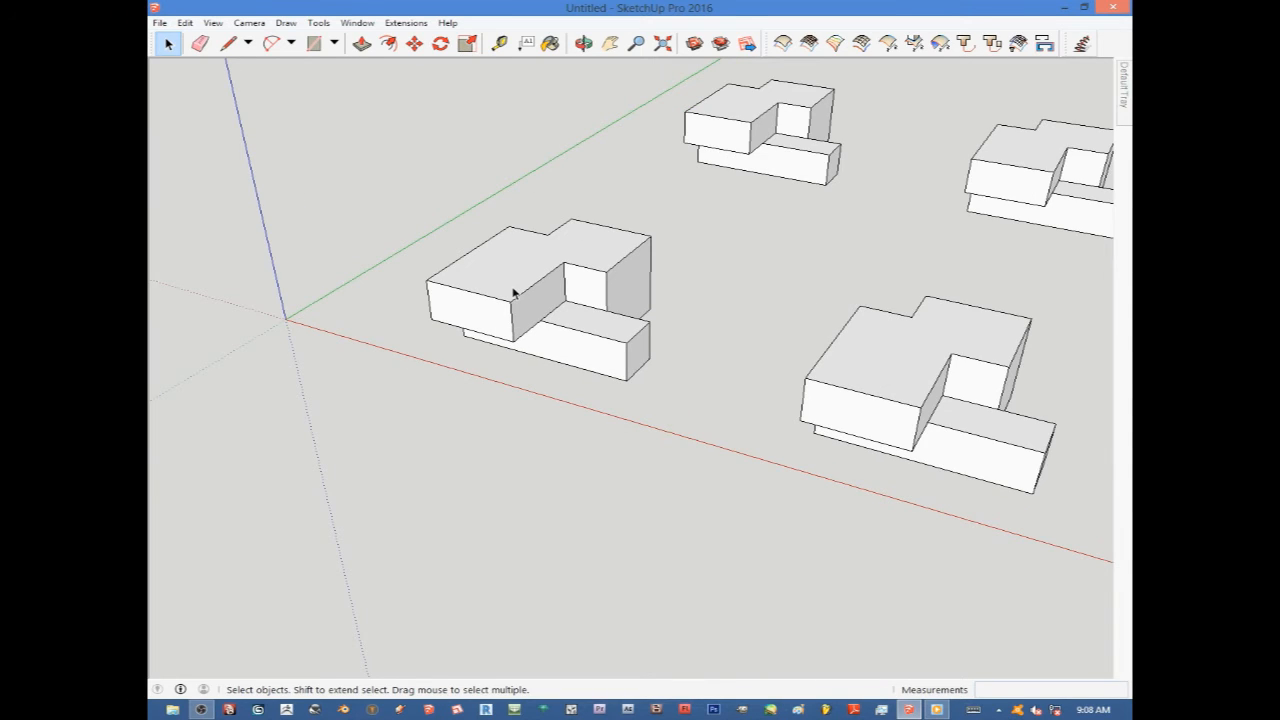
{"action": "double_click", "coordinate": [513, 292]}
{"action": "scroll", "coordinate": [513, 292], "scroll_direction": "down", "scroll_amount": 1}
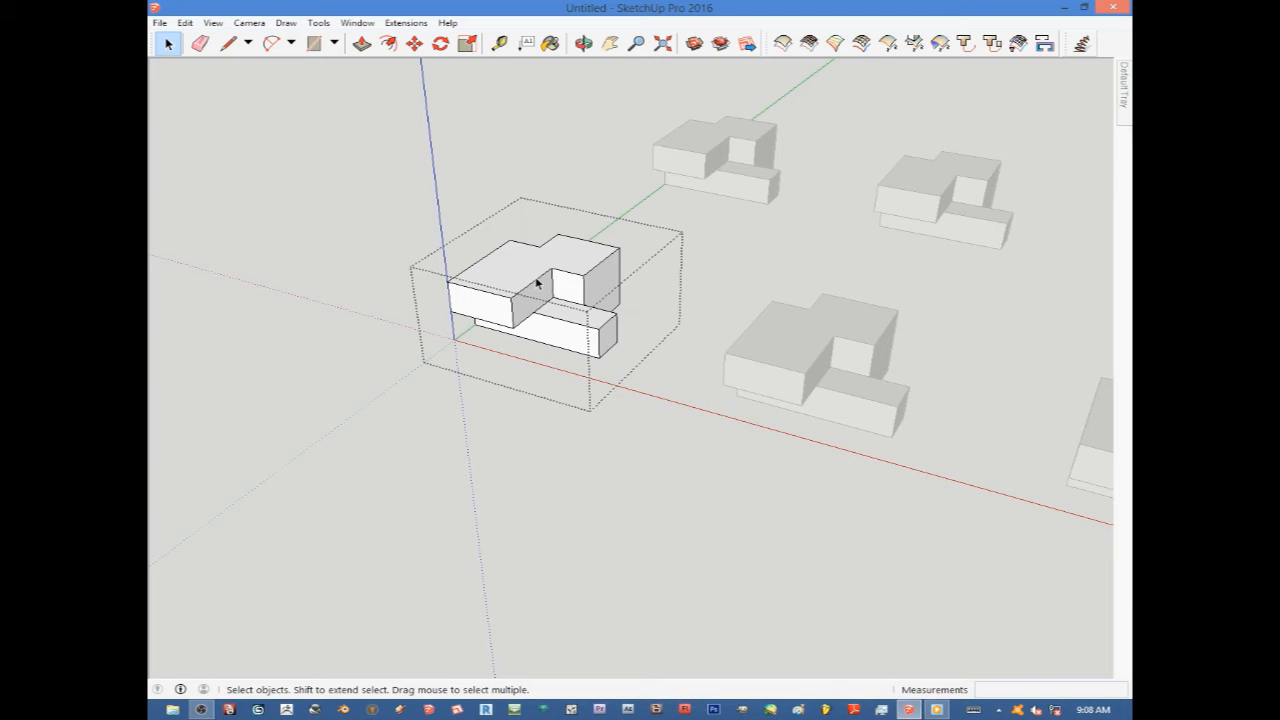
{"action": "left_click", "coordinate": [495, 440]}
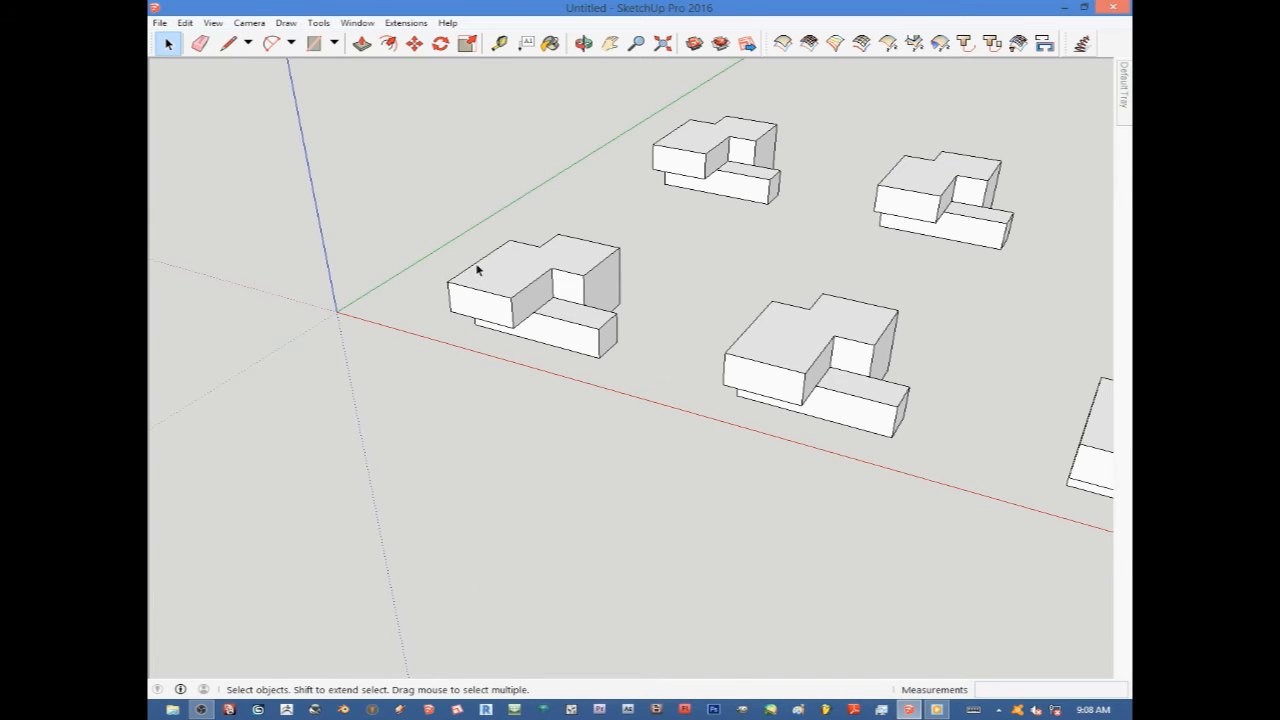
{"action": "right_click", "coordinate": [514, 286]}
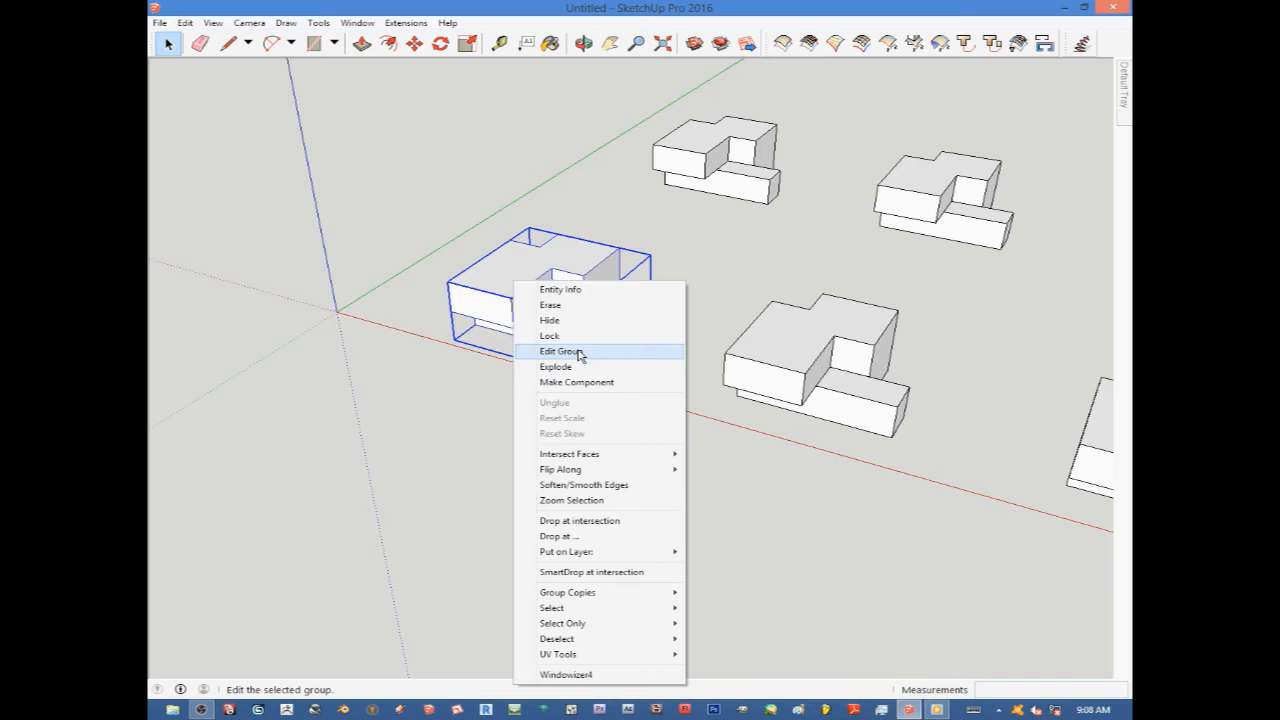
{"action": "left_click", "coordinate": [468, 387]}
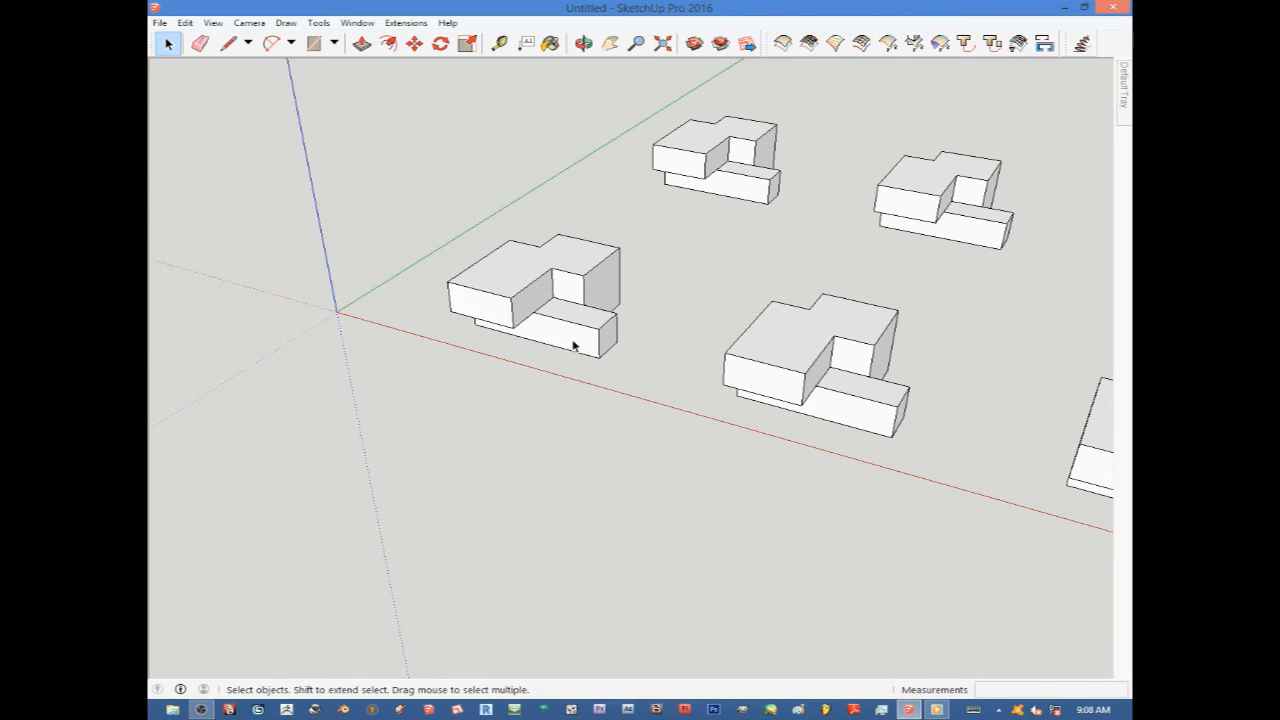
{"action": "right_click", "coordinate": [716, 150]}
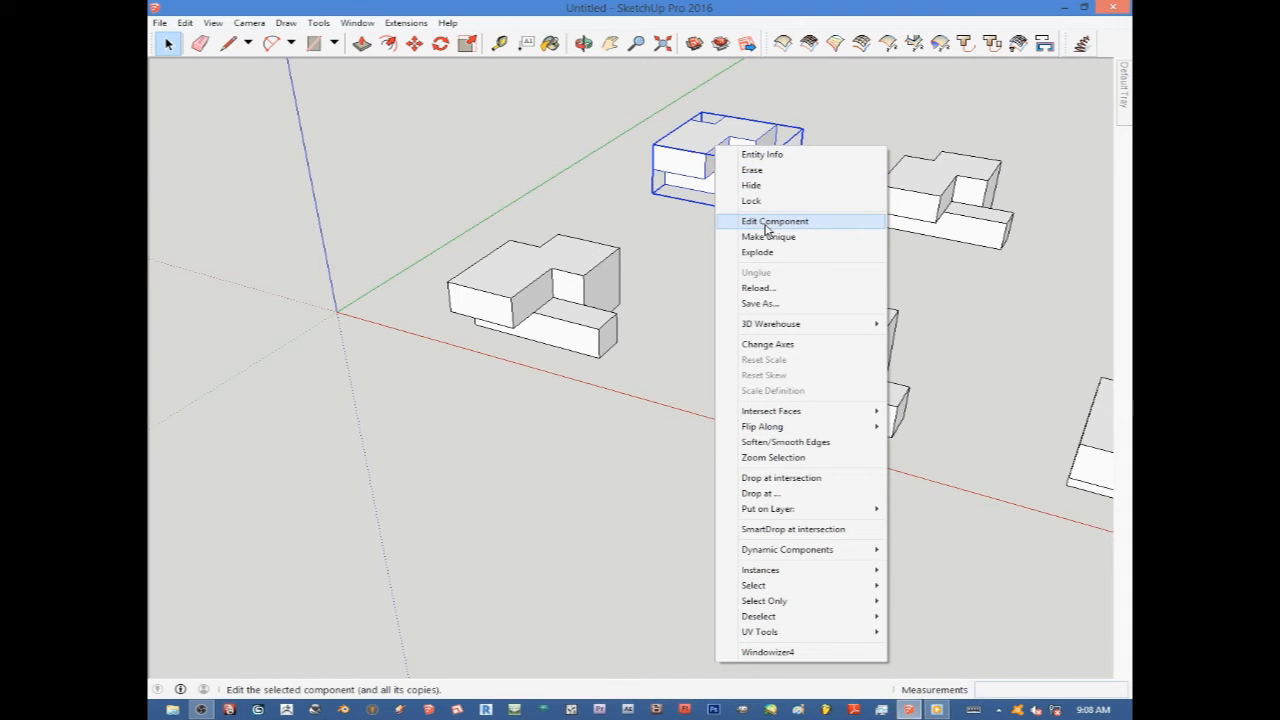
{"action": "left_click", "coordinate": [680, 363]}
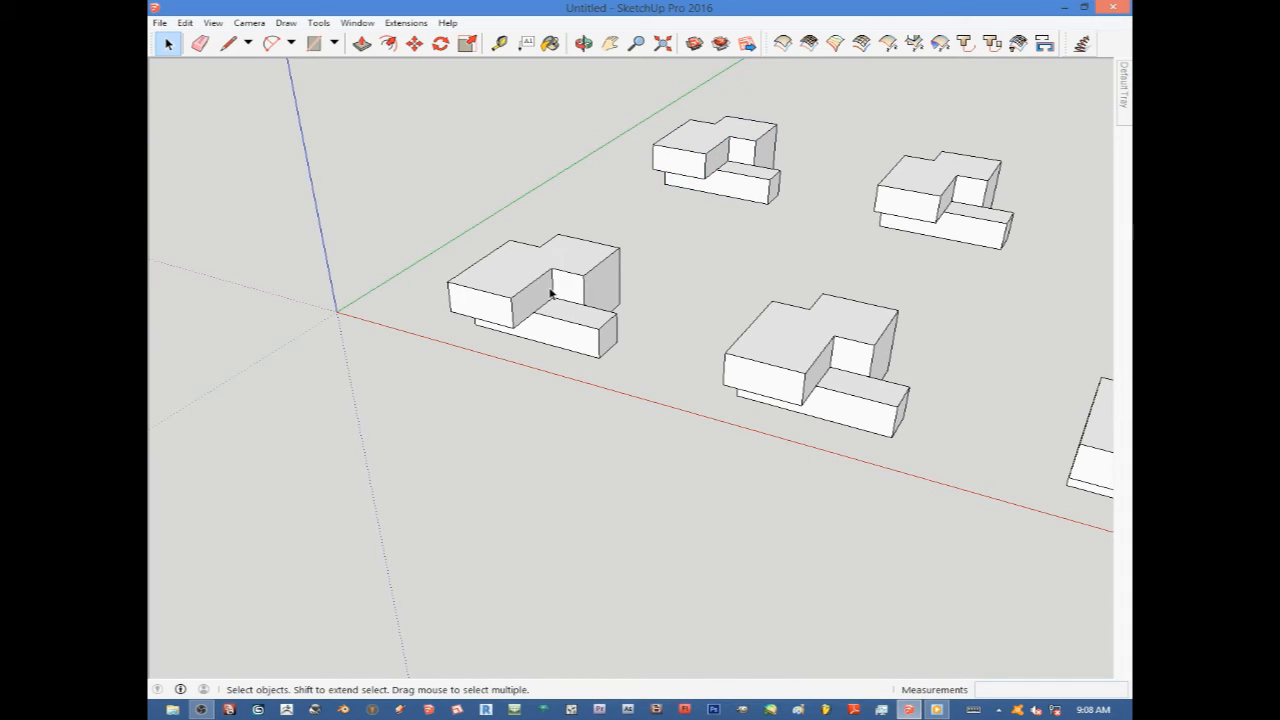
Enter and leave editing of the original group and of a component copy, including via Edit Component.
{"action": "double_click", "coordinate": [551, 292]}
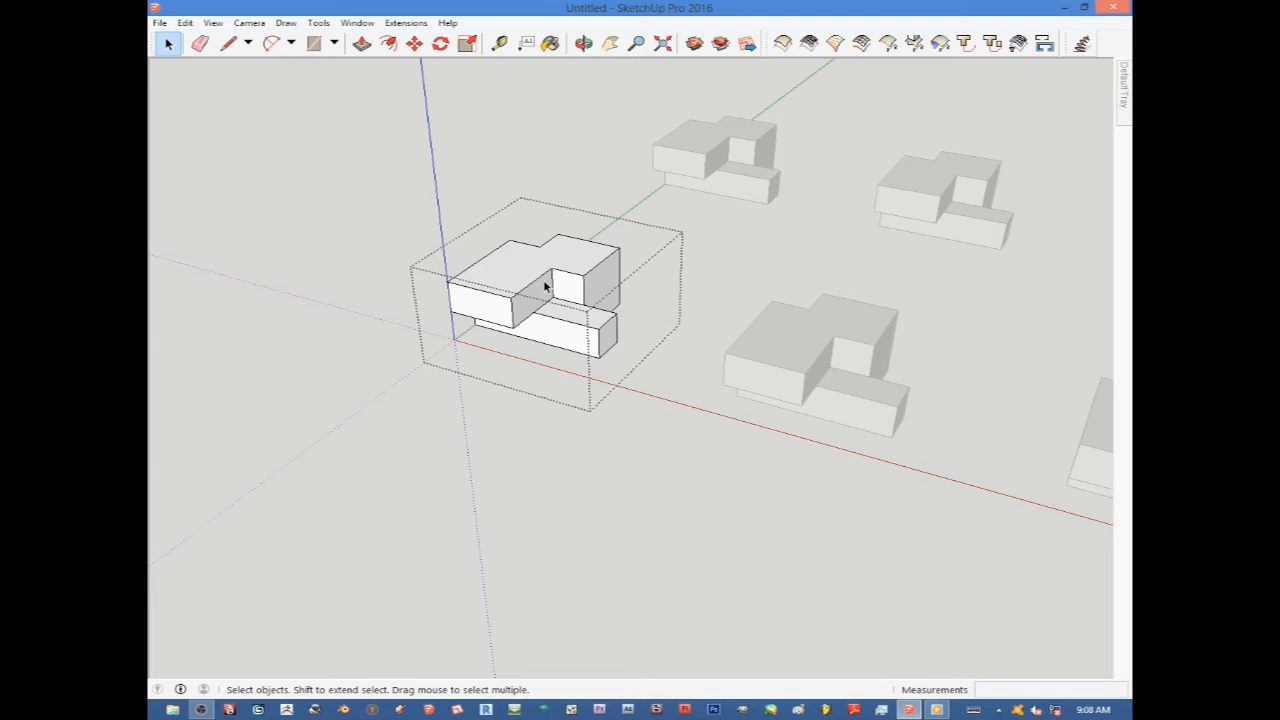
{"action": "left_click", "coordinate": [583, 415]}
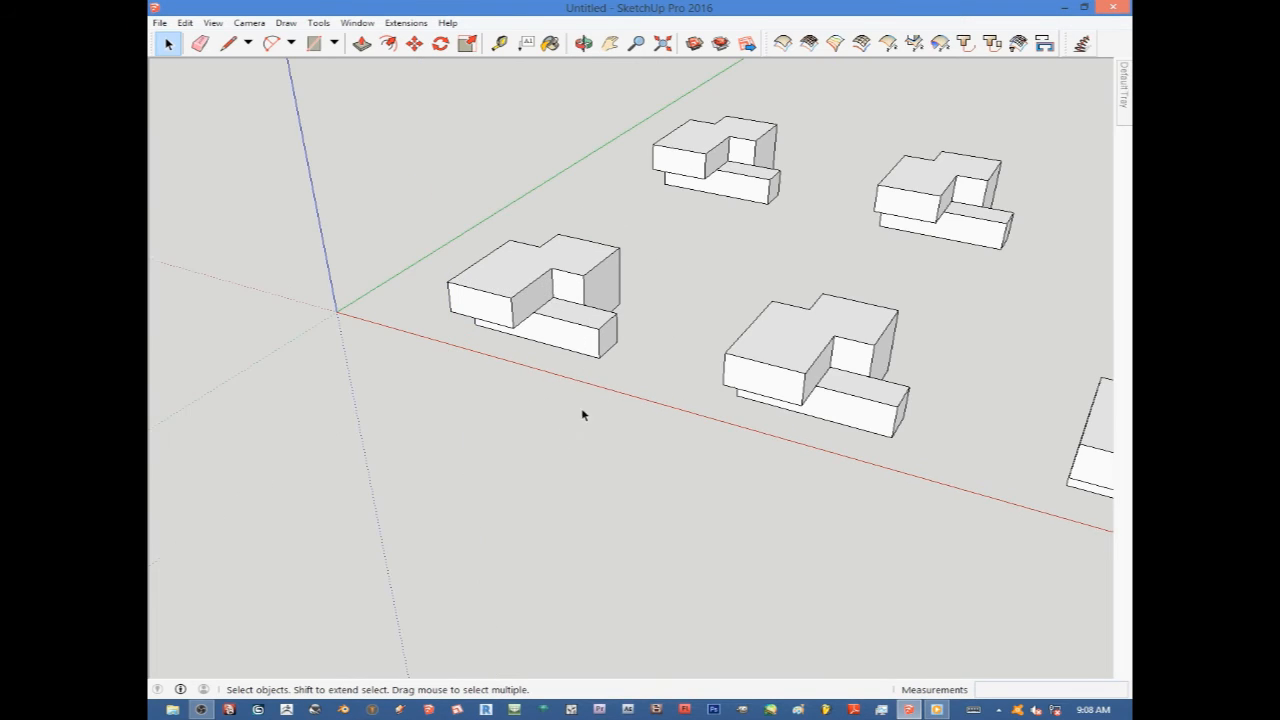
{"action": "double_click", "coordinate": [699, 163]}
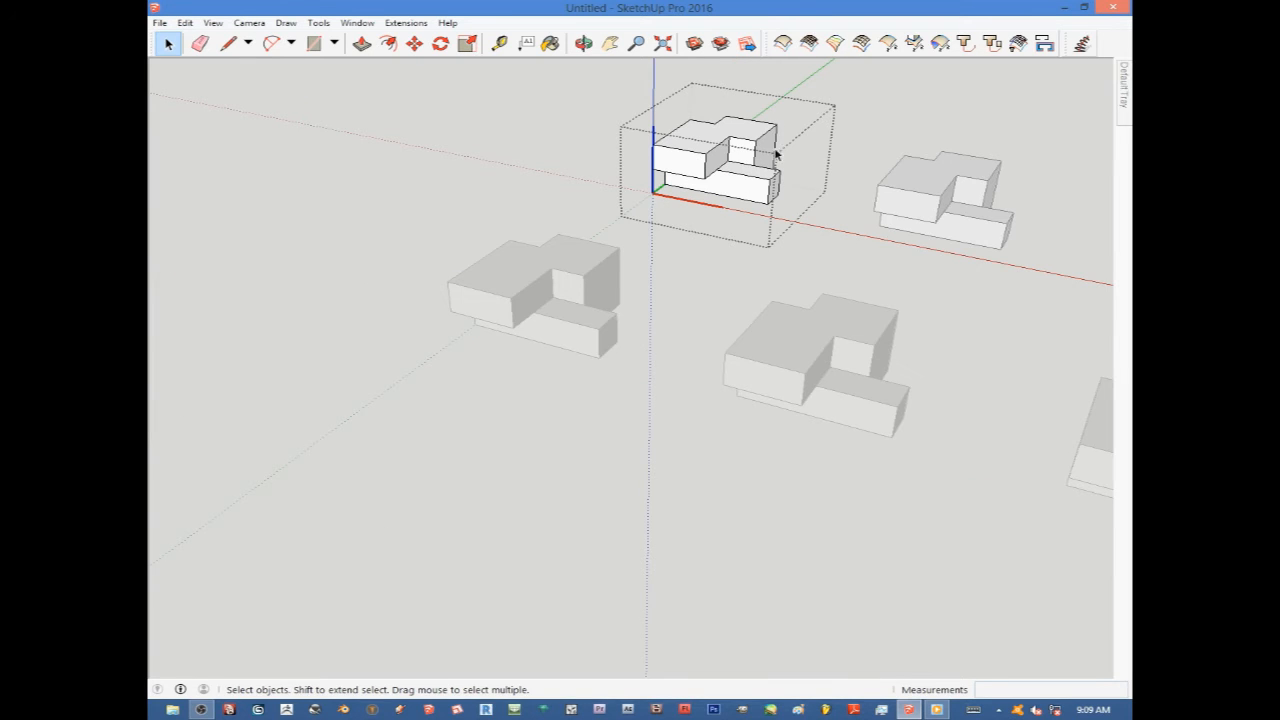
{"action": "left_click", "coordinate": [695, 280]}
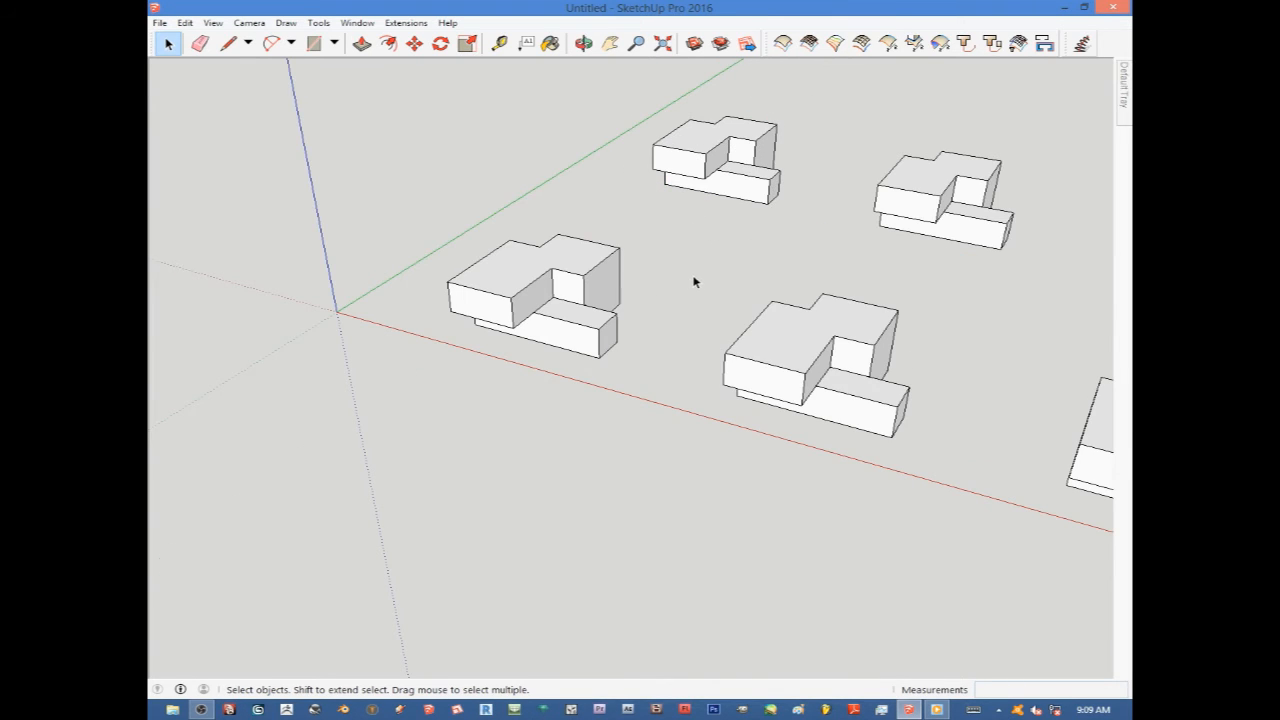
{"action": "right_click", "coordinate": [699, 156]}
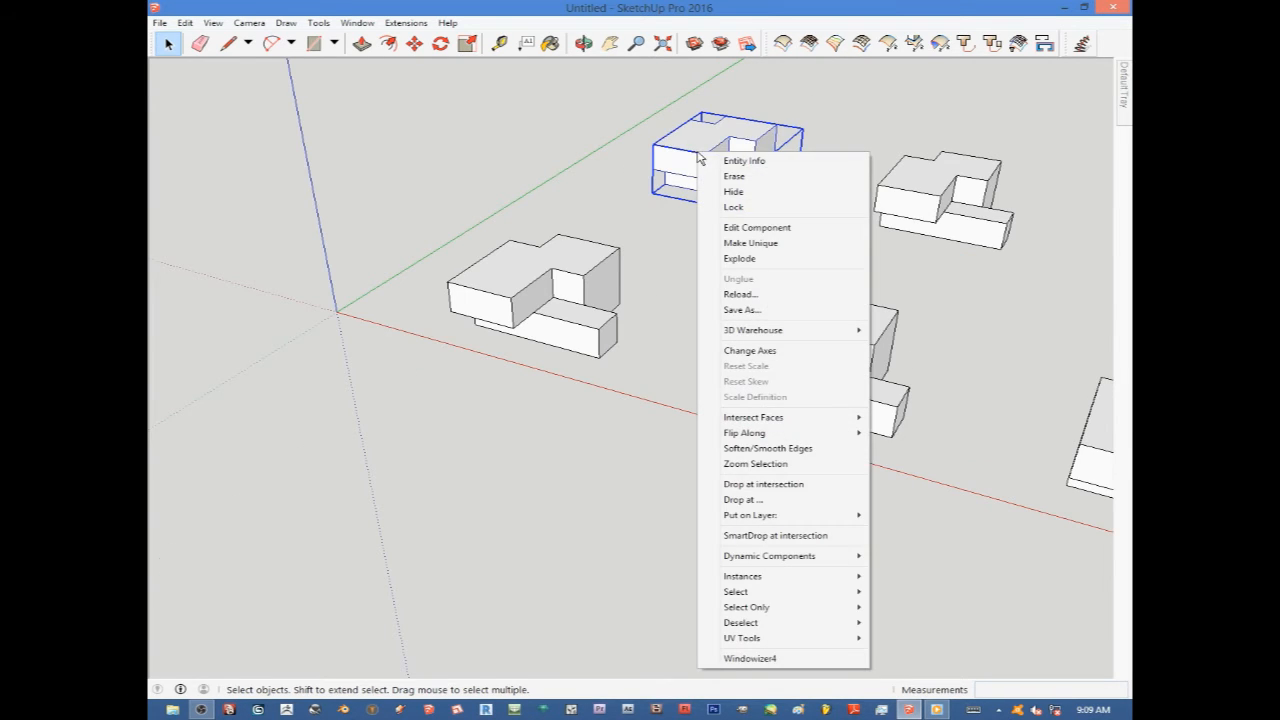
{"action": "left_click", "coordinate": [739, 229]}
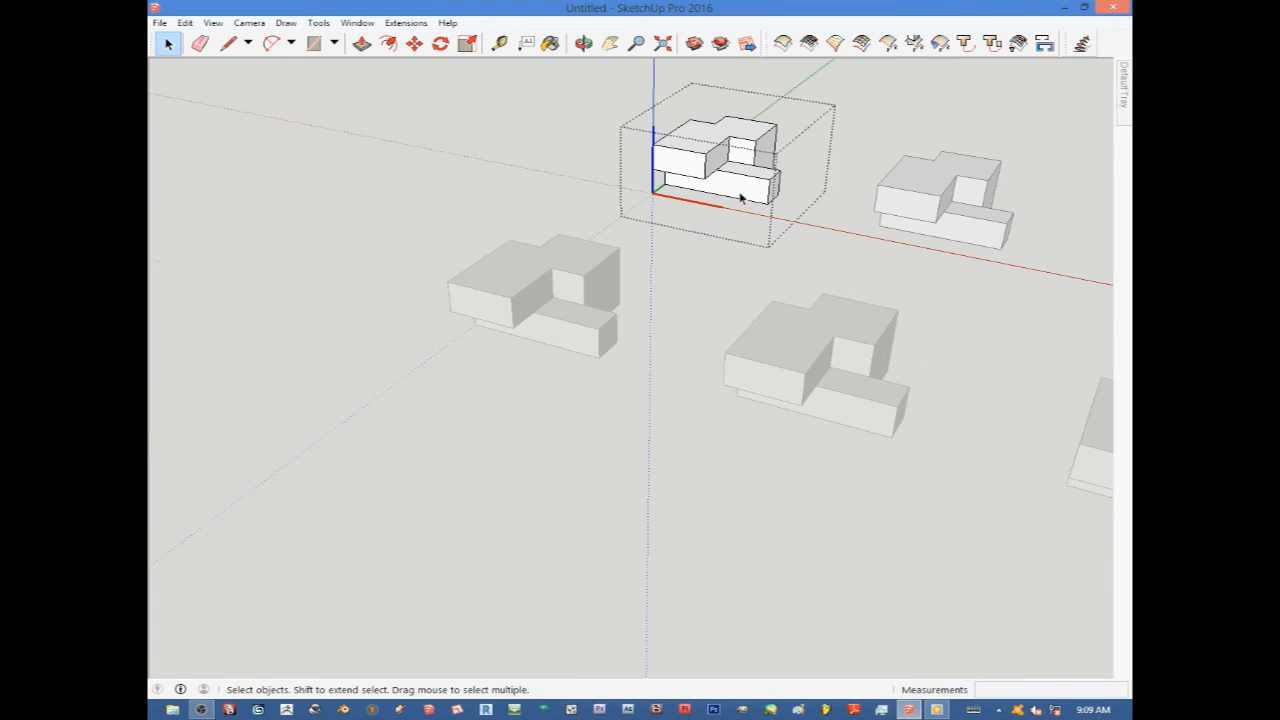
{"action": "left_click", "coordinate": [370, 138]}
{"action": "scroll", "coordinate": [601, 278], "scroll_direction": "down", "scroll_amount": 2}
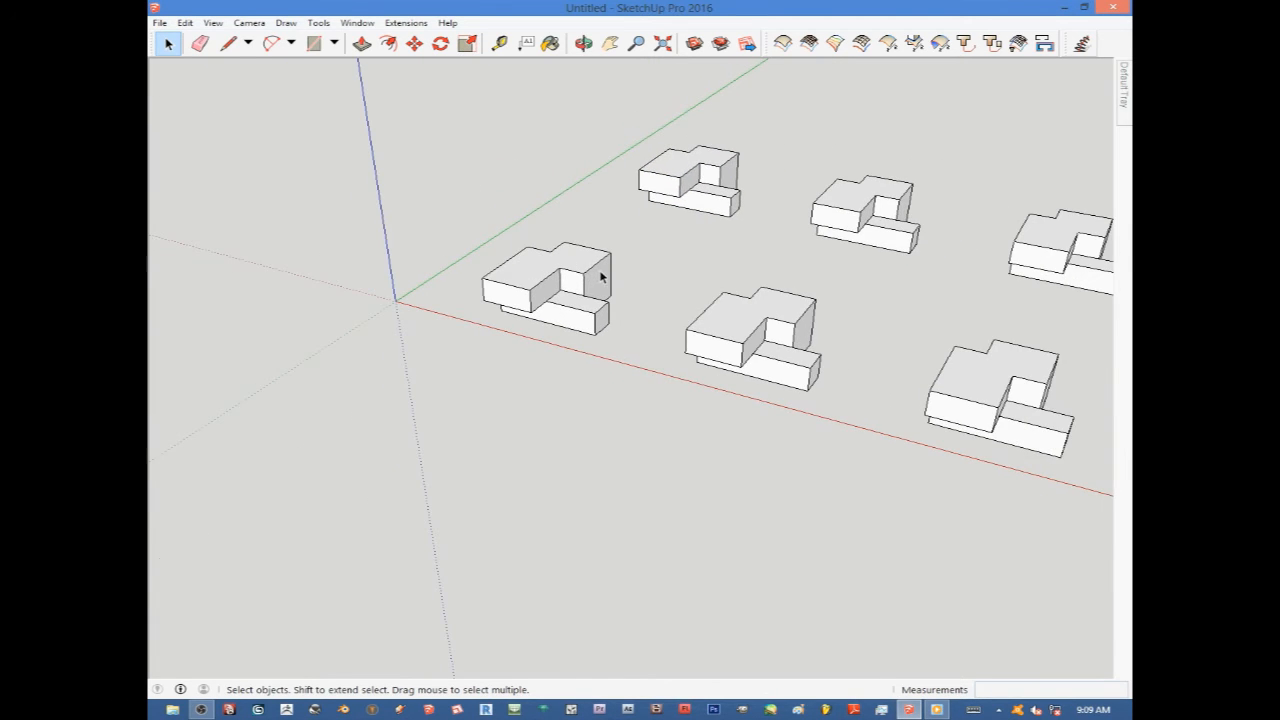
{"action": "scroll", "coordinate": [563, 270], "scroll_direction": "up", "scroll_amount": 3}
Open the original group and reshape its faces with Push/Pull, then exit the group.
{"action": "double_click", "coordinate": [552, 290]}
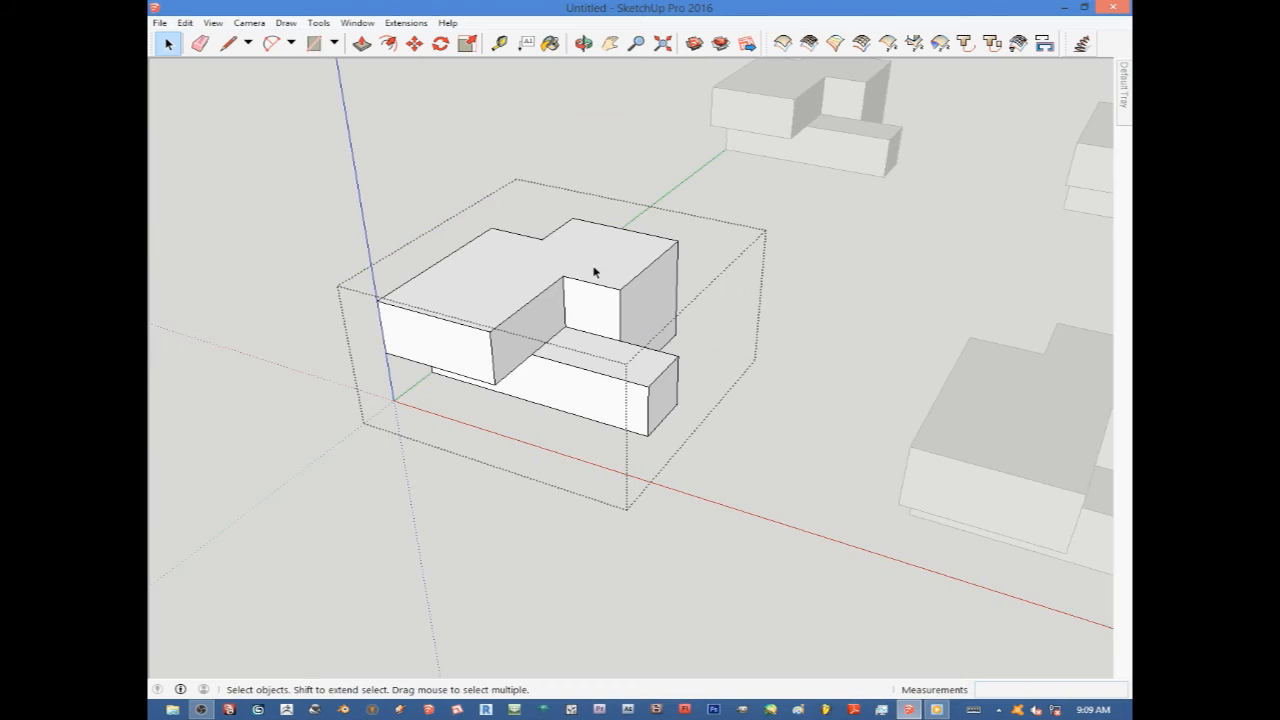
{"action": "scroll", "coordinate": [648, 259], "scroll_direction": "down", "scroll_amount": 1}
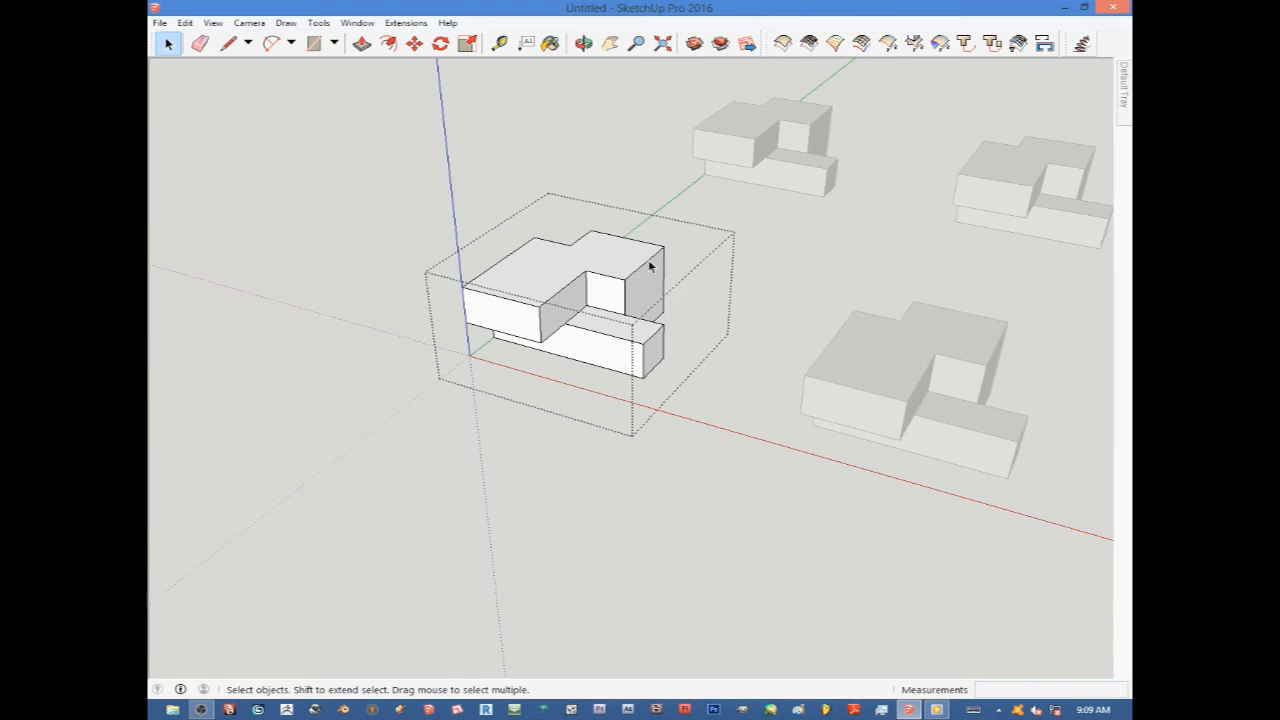
{"action": "left_click", "coordinate": [362, 45]}
{"action": "left_click_drag", "start_coordinate": [551, 296], "coordinate": [537, 247]}
{"action": "left_click_drag", "start_coordinate": [619, 284], "coordinate": [597, 305]}
{"action": "scroll", "coordinate": [476, 254], "scroll_direction": "down", "scroll_amount": 3}
{"action": "scroll", "coordinate": [476, 254], "scroll_direction": "down", "scroll_amount": 3}
{"action": "scroll", "coordinate": [520, 268], "scroll_direction": "up", "scroll_amount": 5}
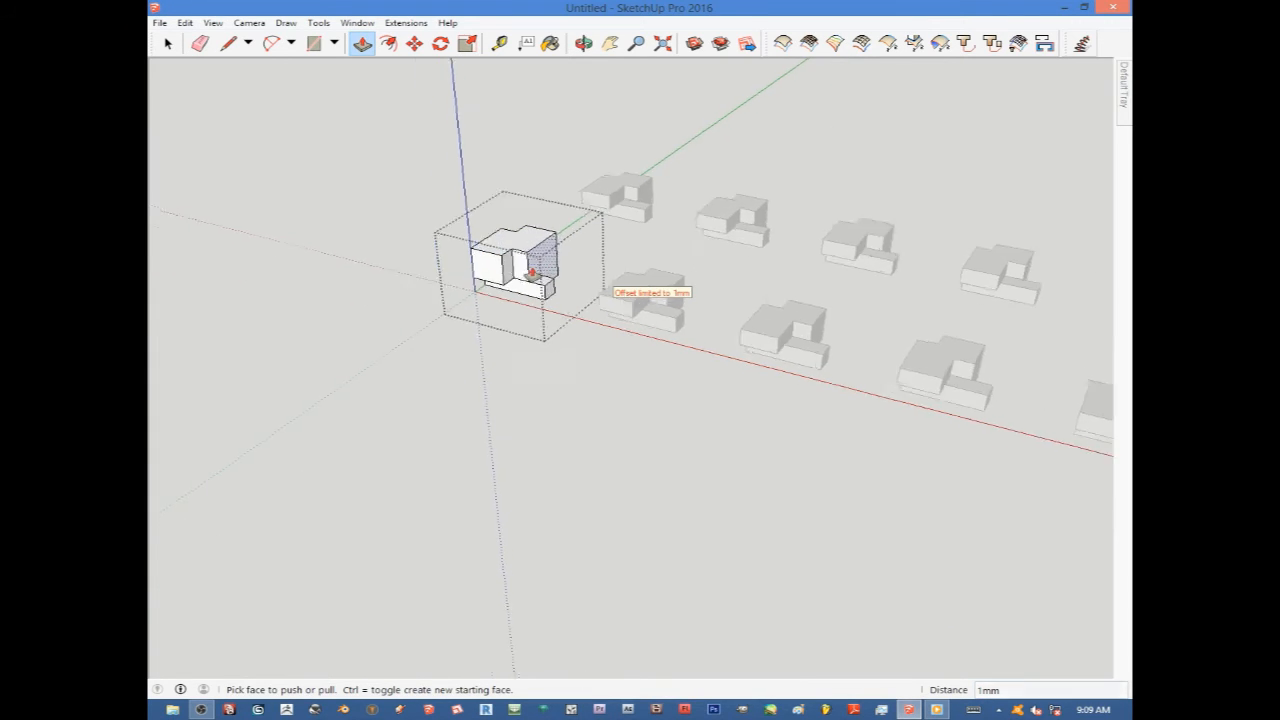
{"action": "left_click", "coordinate": [553, 272]}
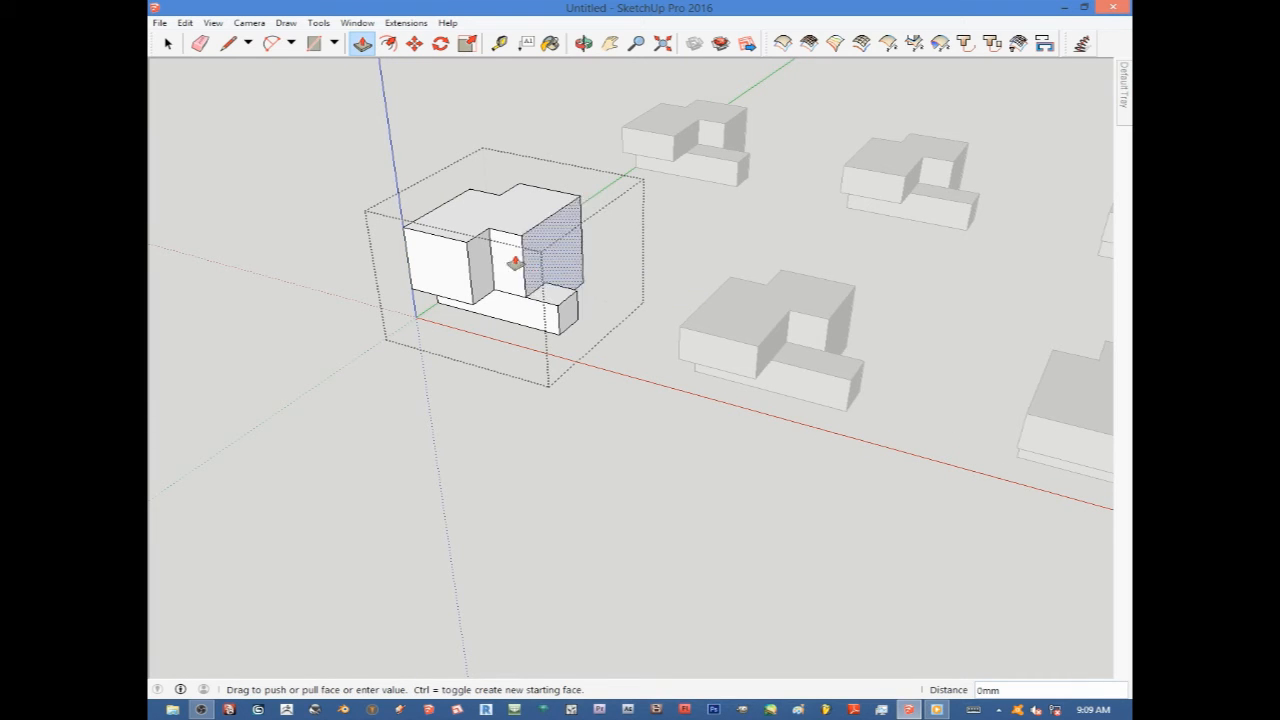
{"action": "left_click", "coordinate": [543, 266]}
{"action": "scroll", "coordinate": [660, 292], "scroll_direction": "down", "scroll_amount": 3}
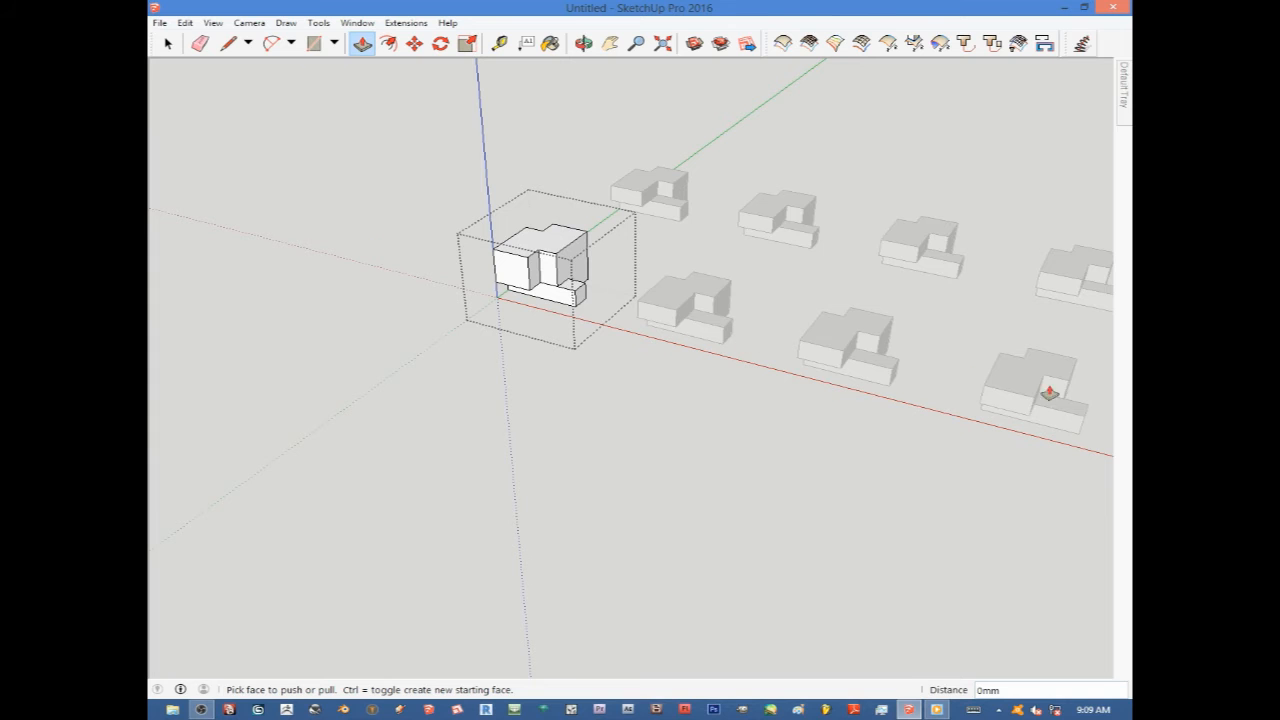
{"action": "scroll", "coordinate": [528, 257], "scroll_direction": "up", "scroll_amount": 3}
{"action": "scroll", "coordinate": [665, 310], "scroll_direction": "down", "scroll_amount": 2}
{"action": "scroll", "coordinate": [665, 310], "scroll_direction": "down", "scroll_amount": 2}
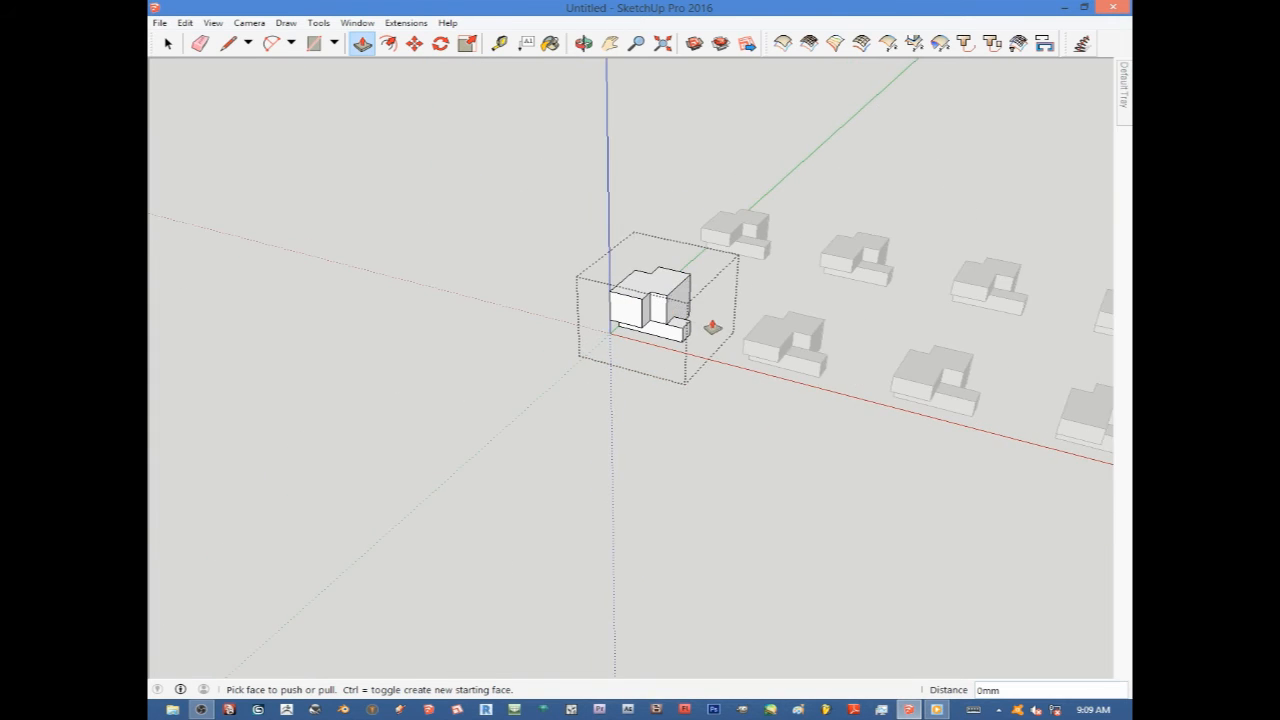
{"action": "scroll", "coordinate": [634, 294], "scroll_direction": "up", "scroll_amount": 3}
{"action": "left_click", "coordinate": [169, 45]}
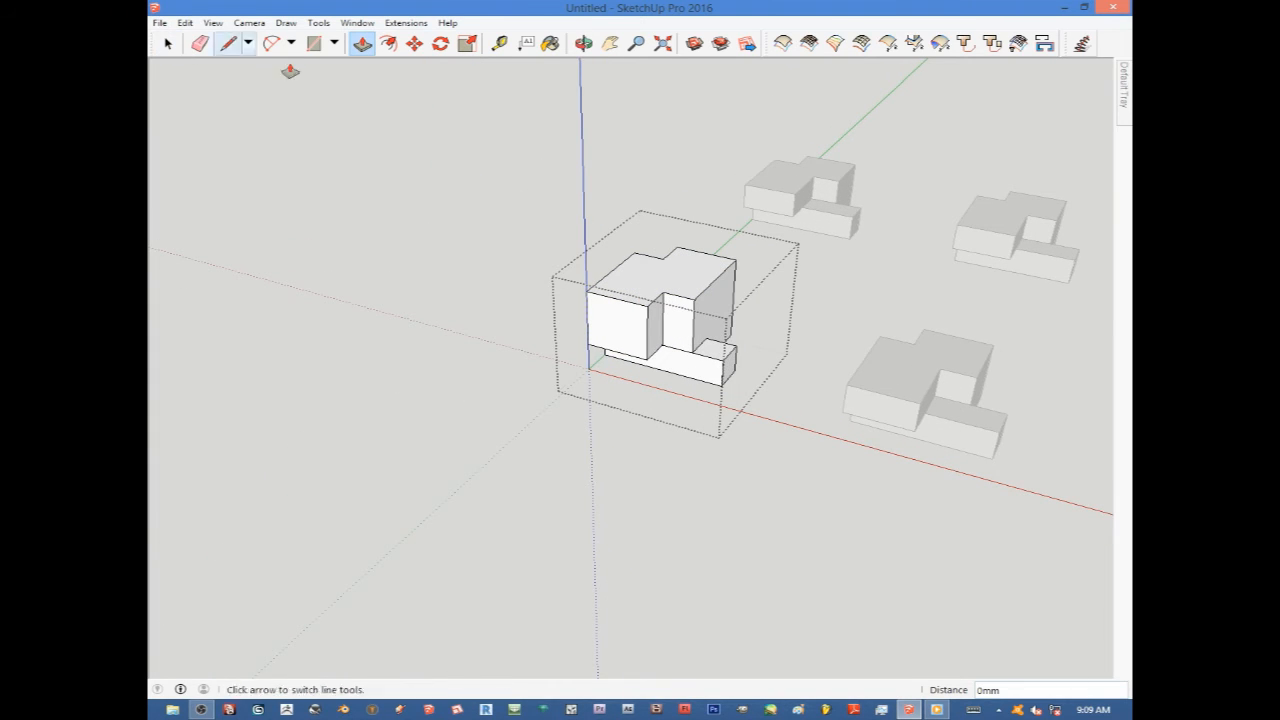
{"action": "left_click", "coordinate": [169, 45]}
{"action": "left_click", "coordinate": [349, 180]}
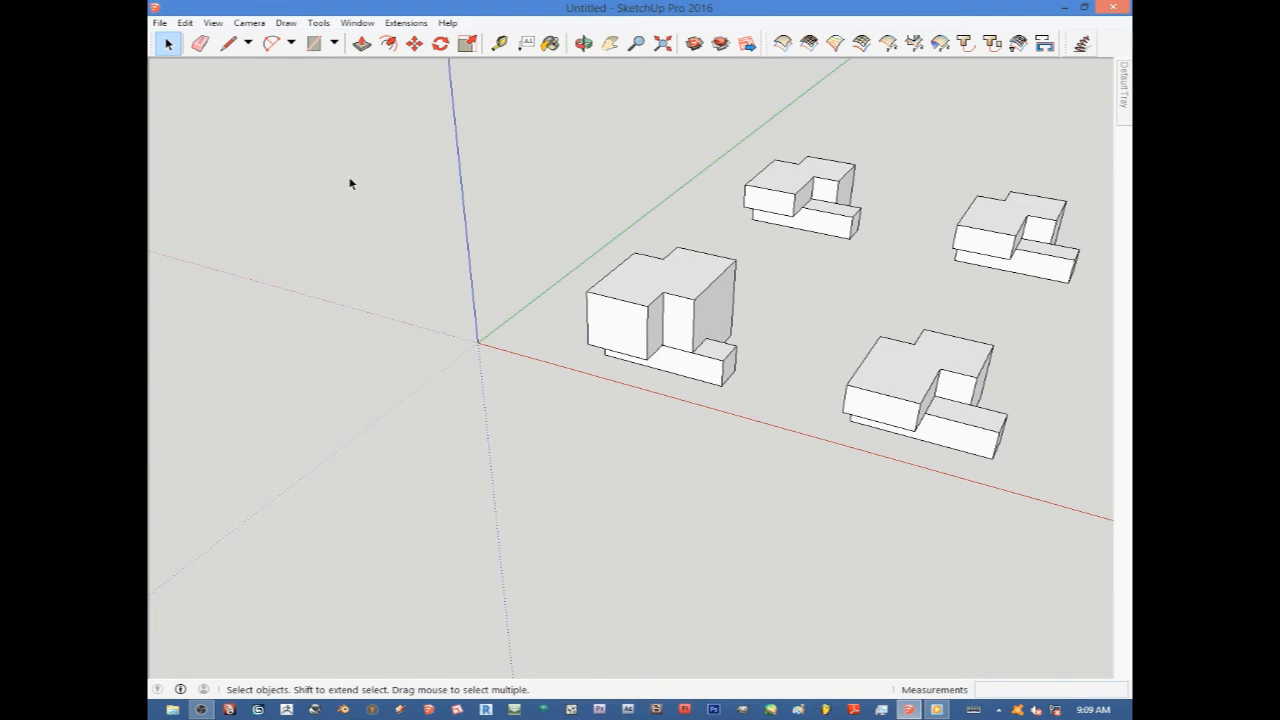
Open a component copy for editing and pull its top face upward with Push/Pull.
{"action": "scroll", "coordinate": [334, 423], "scroll_direction": "down", "scroll_amount": 1}
{"action": "scroll", "coordinate": [648, 276], "scroll_direction": "up", "scroll_amount": 3}
{"action": "scroll", "coordinate": [661, 260], "scroll_direction": "down", "scroll_amount": 2}
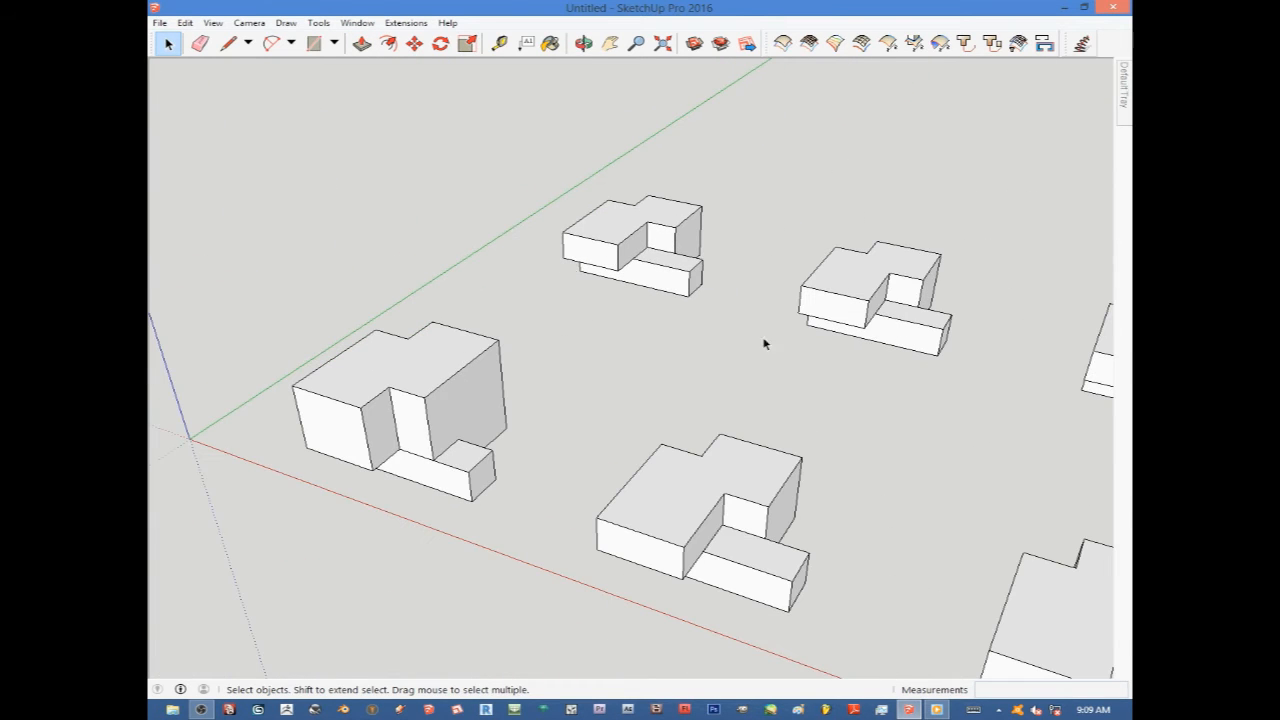
{"action": "scroll", "coordinate": [620, 241], "scroll_direction": "up", "scroll_amount": 2}
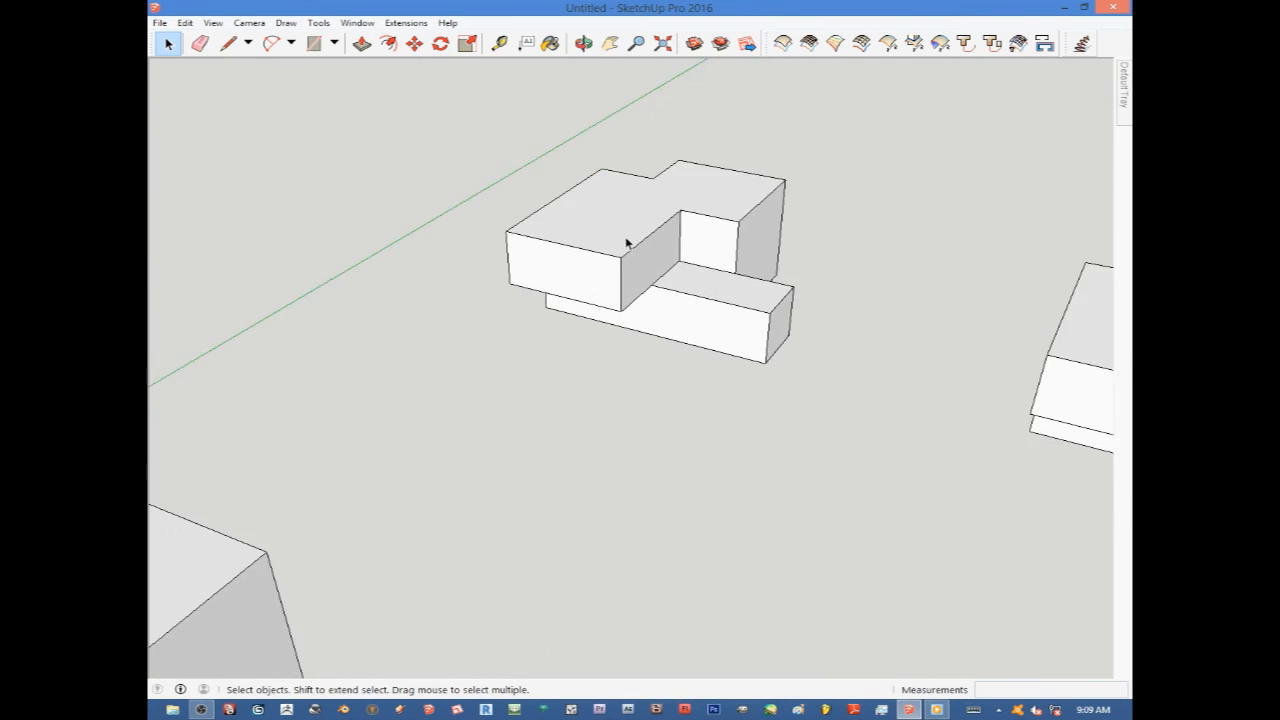
{"action": "double_click", "coordinate": [657, 257]}
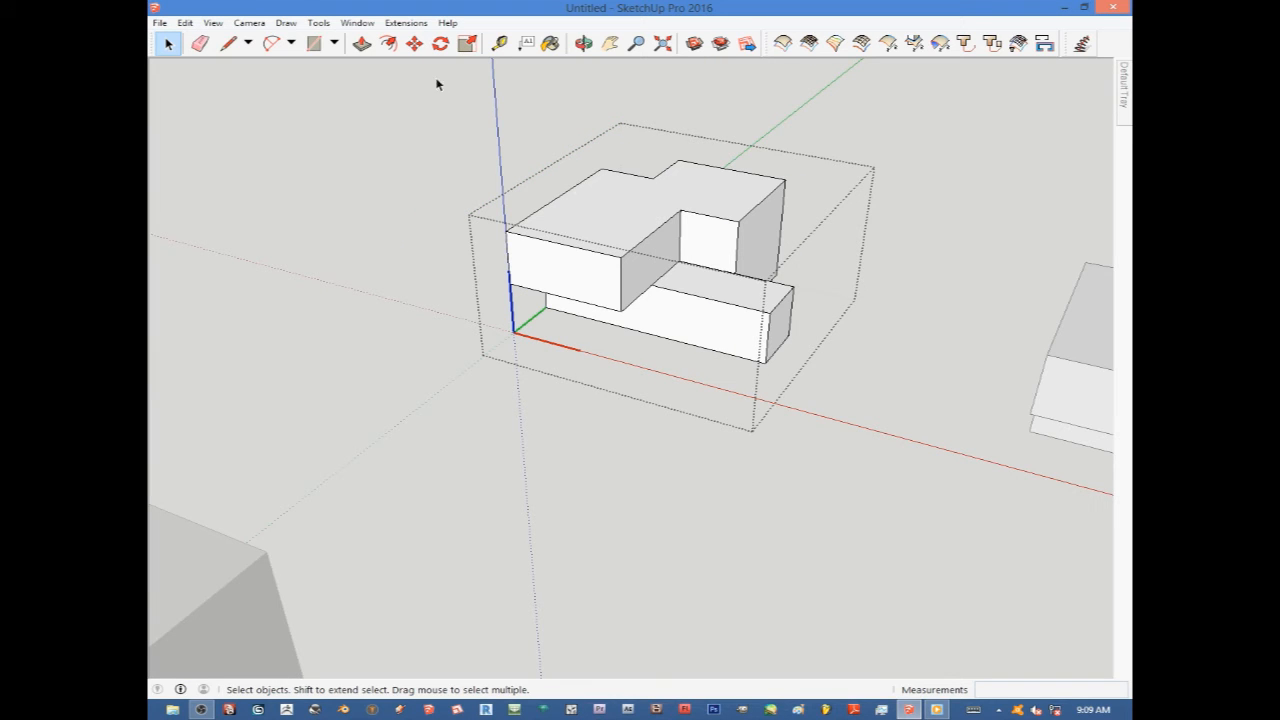
{"action": "left_click", "coordinate": [362, 43]}
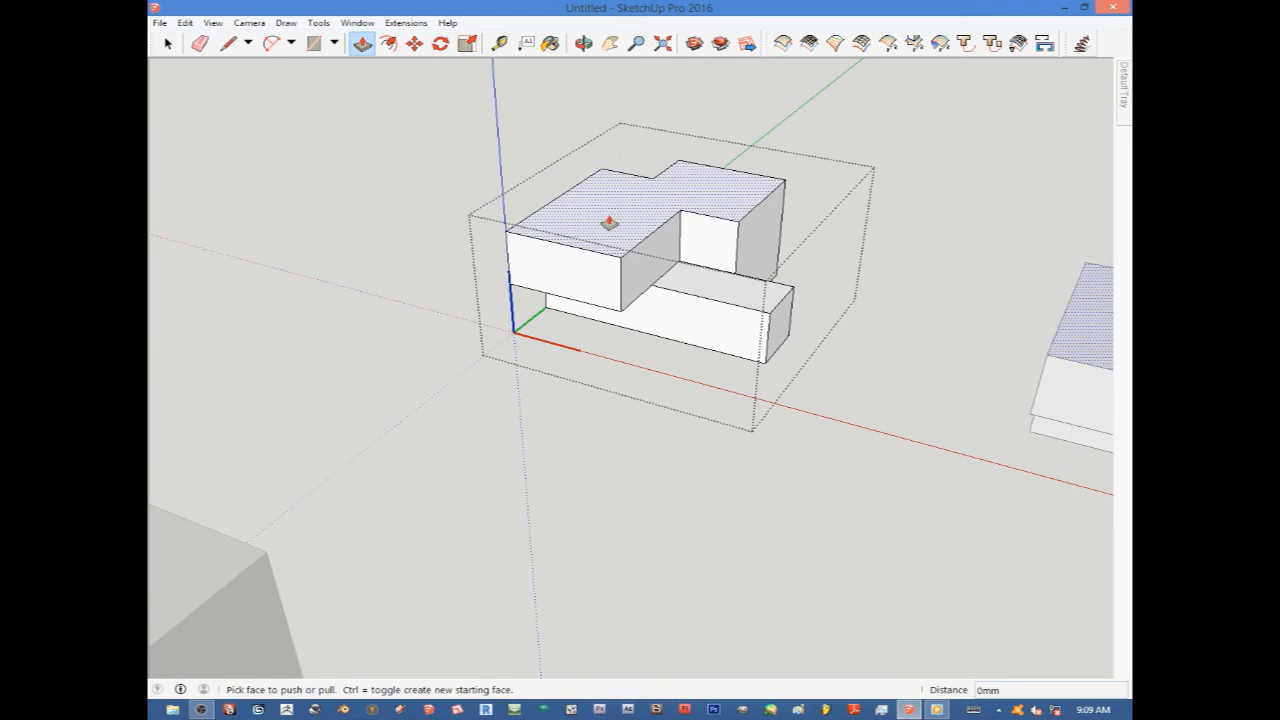
{"action": "scroll", "coordinate": [609, 222], "scroll_direction": "down", "scroll_amount": 8}
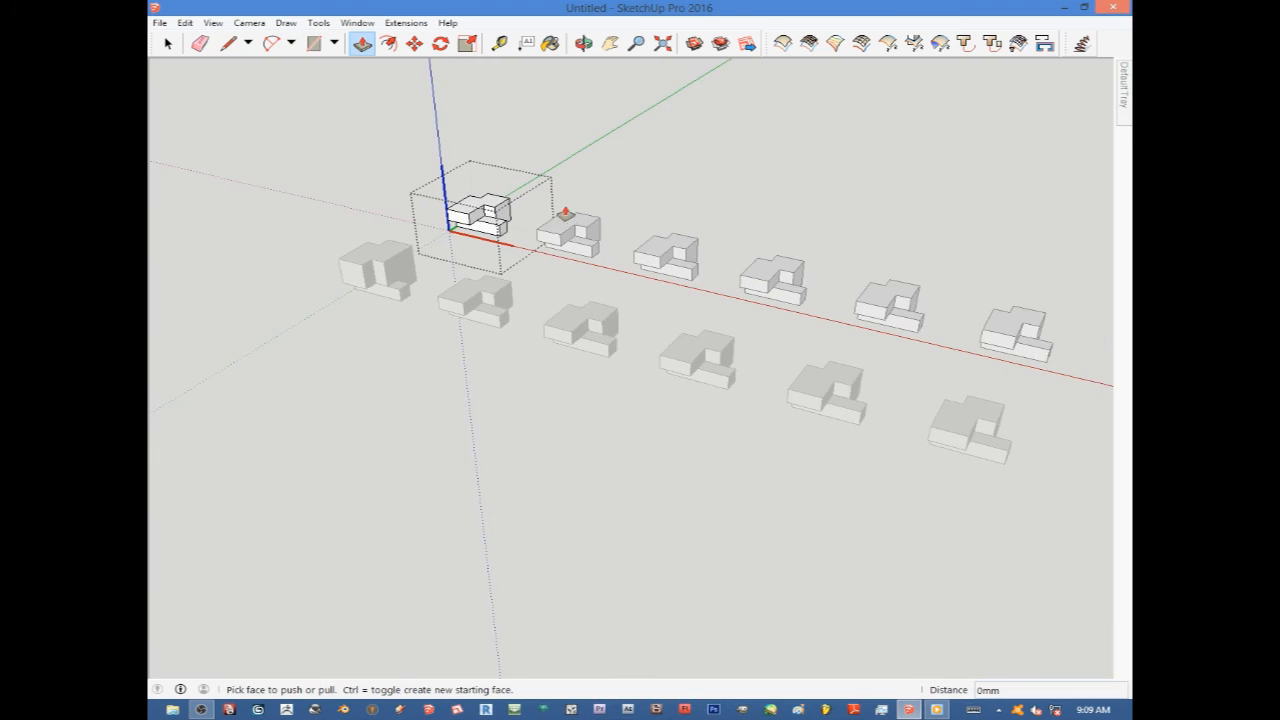
{"action": "scroll", "coordinate": [565, 215], "scroll_direction": "up", "scroll_amount": 2}
{"action": "left_click", "coordinate": [455, 213]}
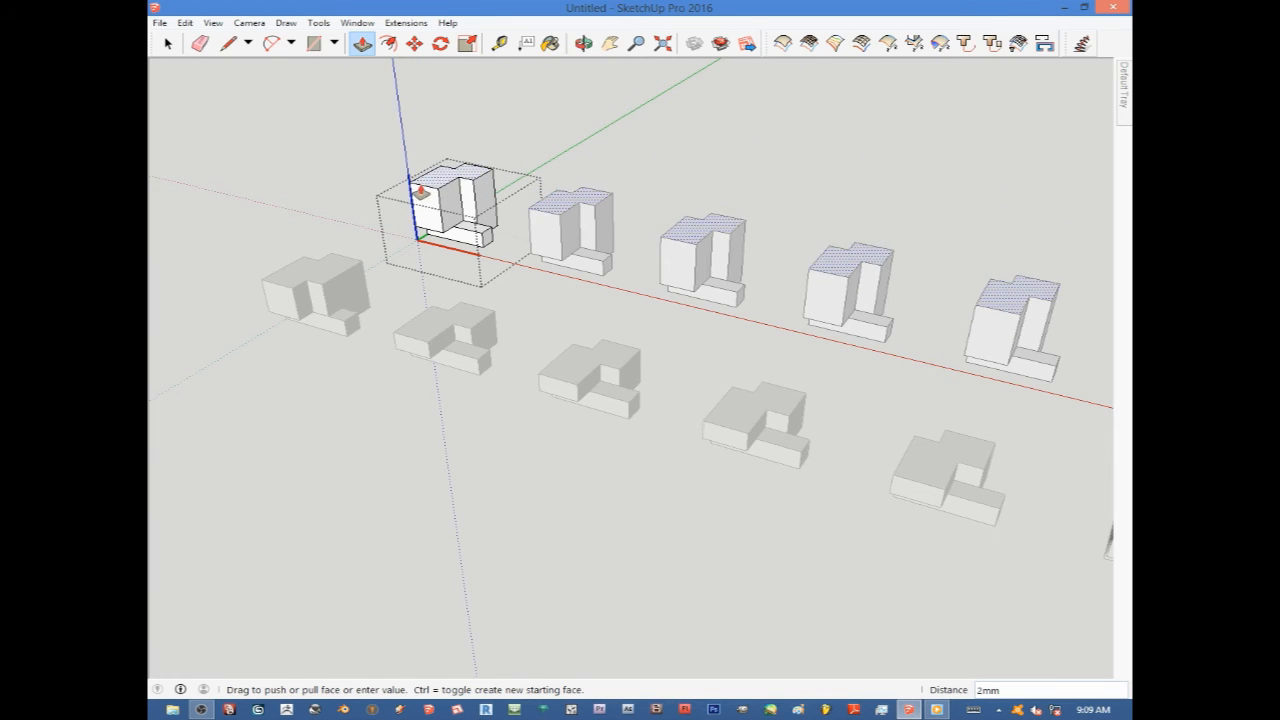
{"action": "left_click", "coordinate": [424, 200]}
Push and pull the component's front and side faces to reshape its profile.
{"action": "scroll", "coordinate": [430, 221], "scroll_direction": "up", "scroll_amount": 3}
{"action": "left_click", "coordinate": [431, 223]}
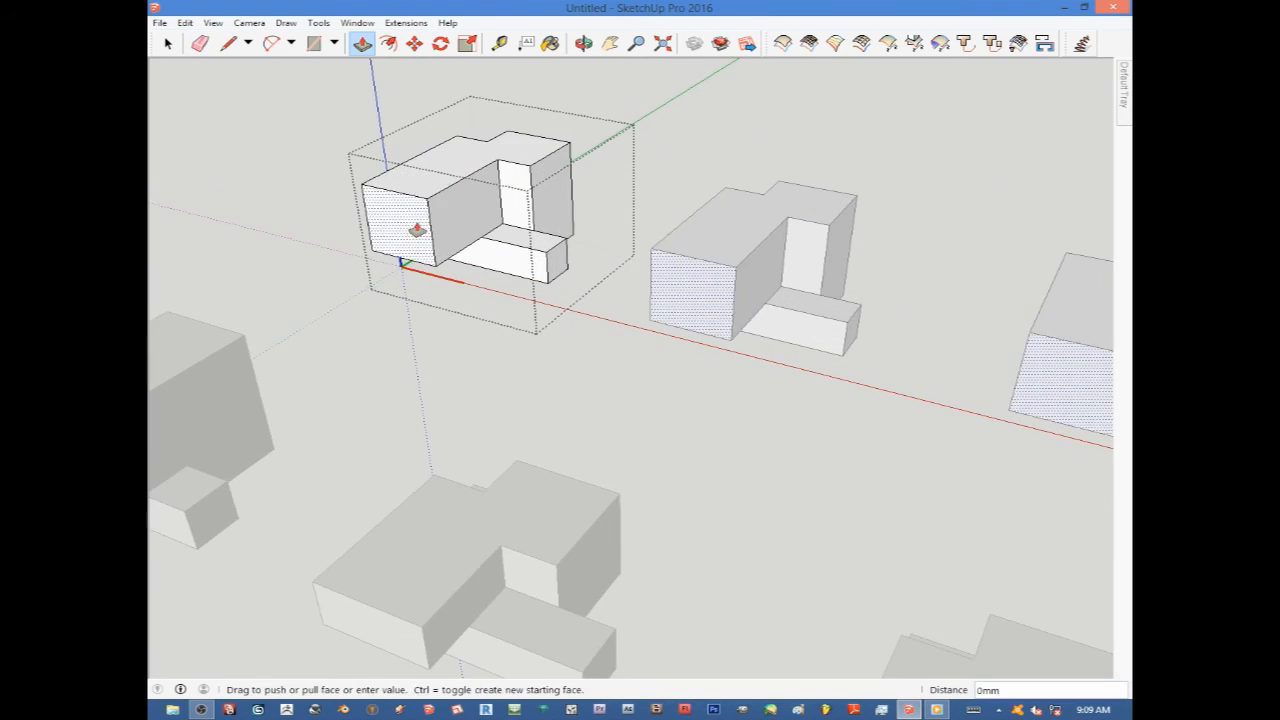
{"action": "left_click", "coordinate": [355, 286]}
{"action": "scroll", "coordinate": [258, 190], "scroll_direction": "down", "scroll_amount": 1}
{"action": "scroll", "coordinate": [258, 190], "scroll_direction": "down", "scroll_amount": 3}
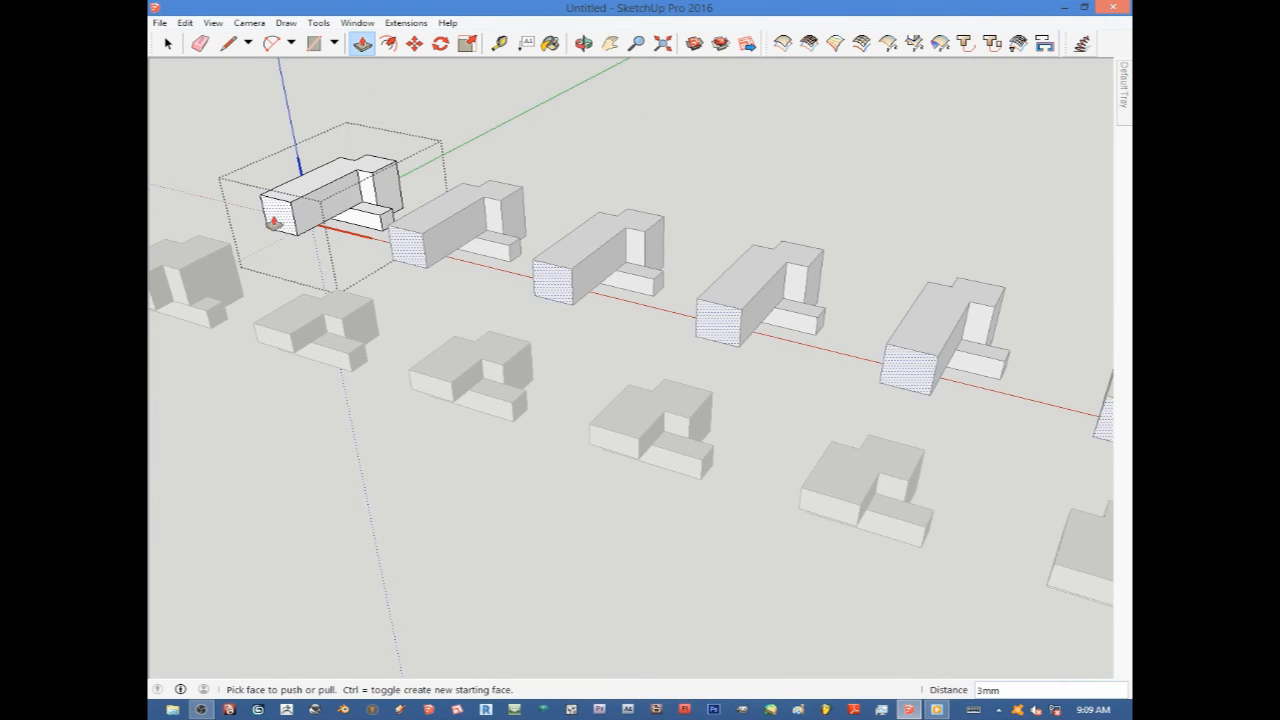
{"action": "left_click", "coordinate": [284, 220]}
{"action": "left_click", "coordinate": [320, 214]}
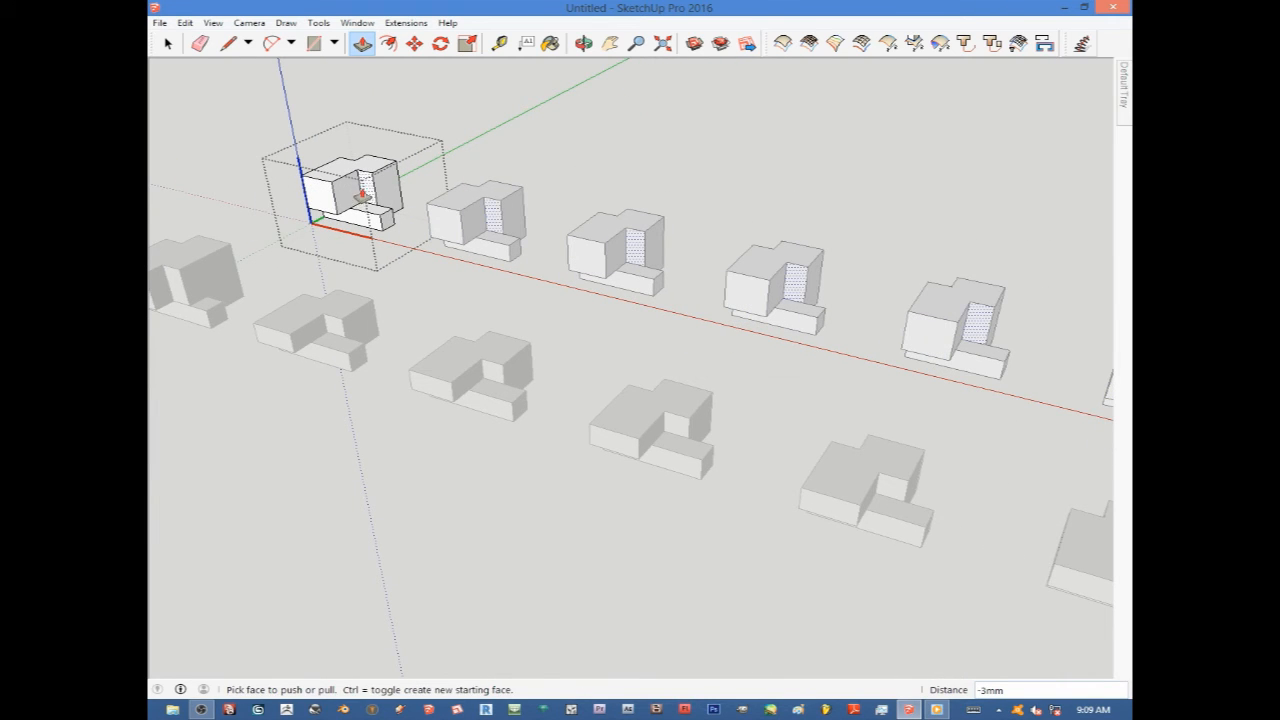
{"action": "left_click", "coordinate": [355, 195]}
{"action": "left_click", "coordinate": [314, 253]}
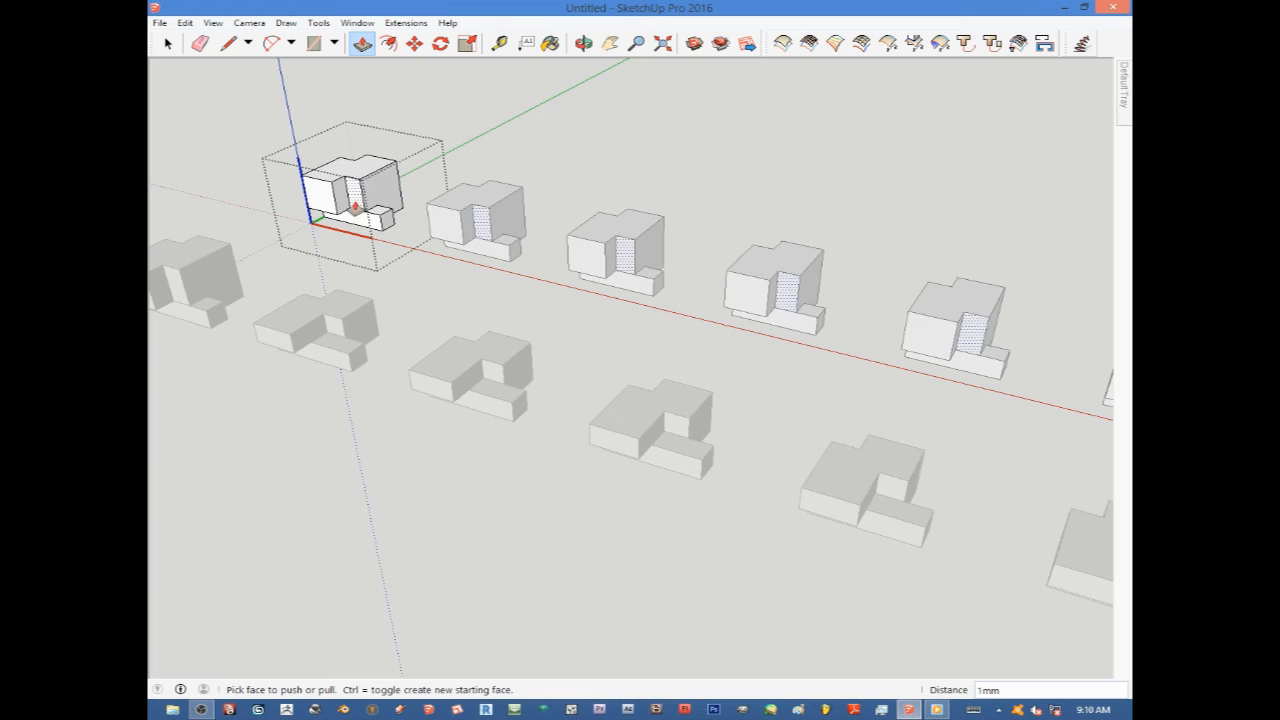
{"action": "left_click", "coordinate": [355, 204]}
{"action": "left_click", "coordinate": [307, 247]}
{"action": "left_click", "coordinate": [310, 236]}
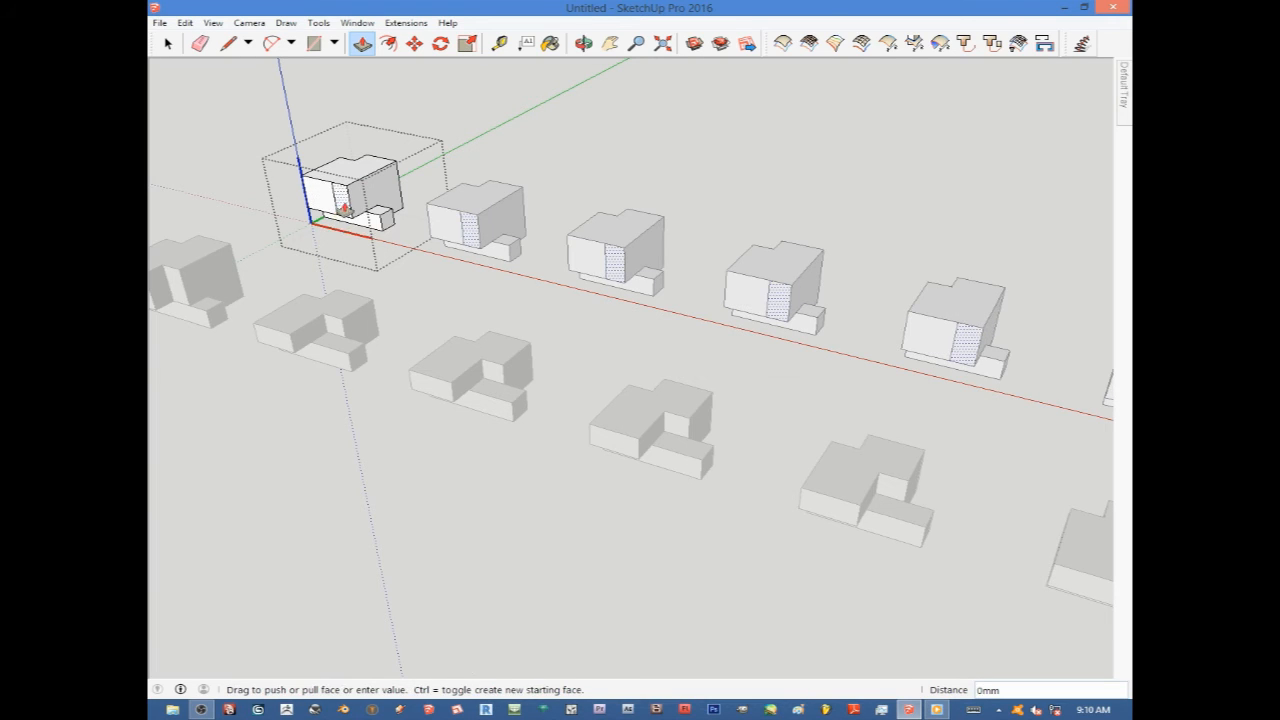
{"action": "left_click", "coordinate": [318, 233]}
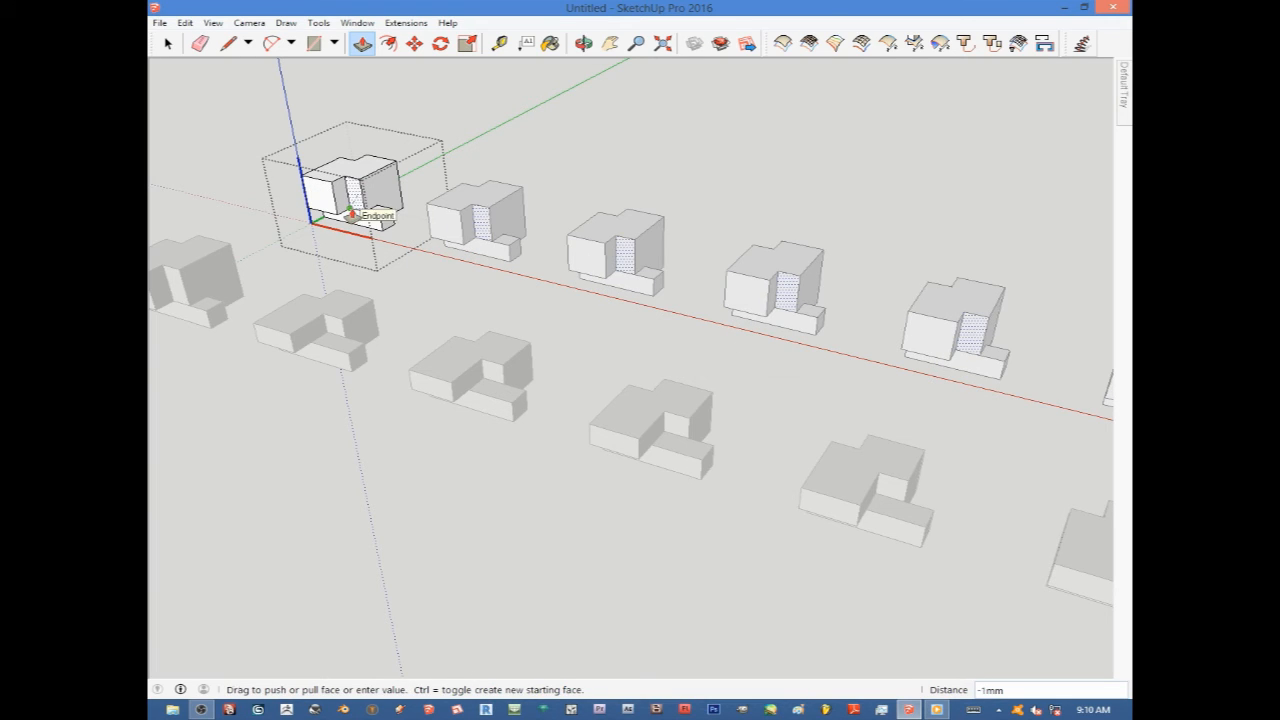
Draw a circle on the component's top face and push it down to form a hole.
{"action": "left_click", "coordinate": [334, 43]}
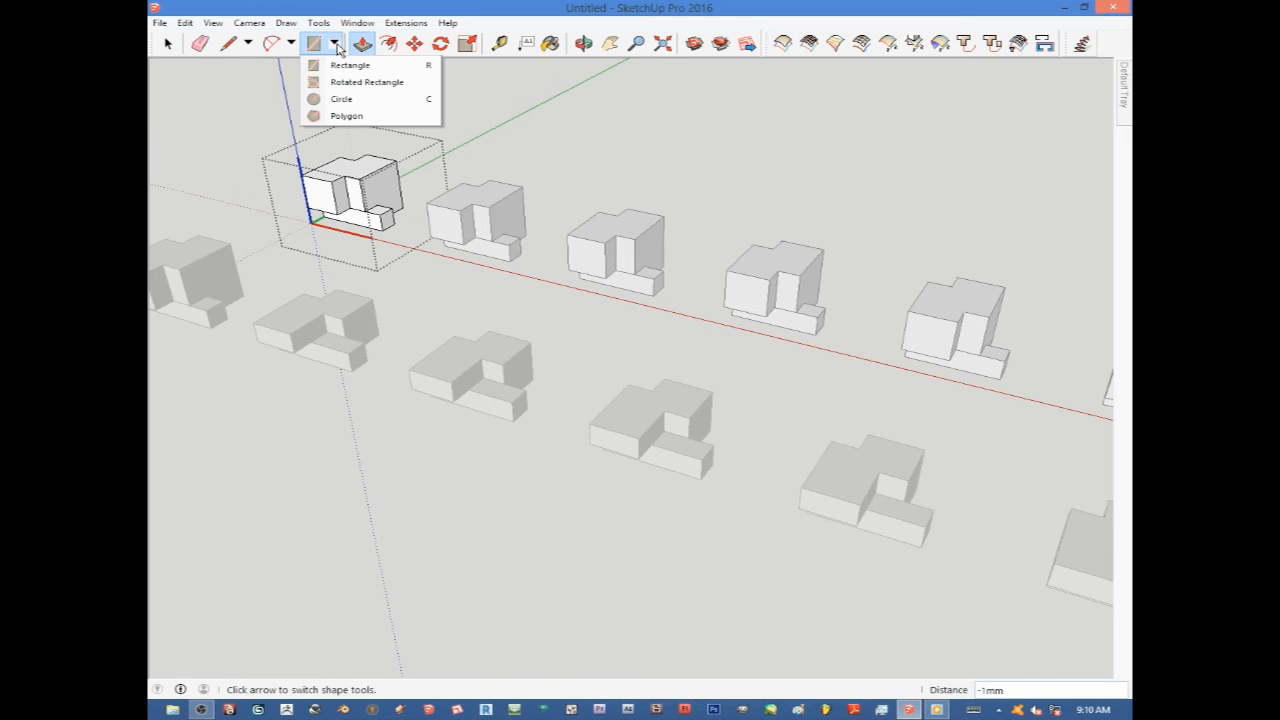
{"action": "left_click", "coordinate": [341, 99]}
{"action": "scroll", "coordinate": [342, 160], "scroll_direction": "up", "scroll_amount": 4}
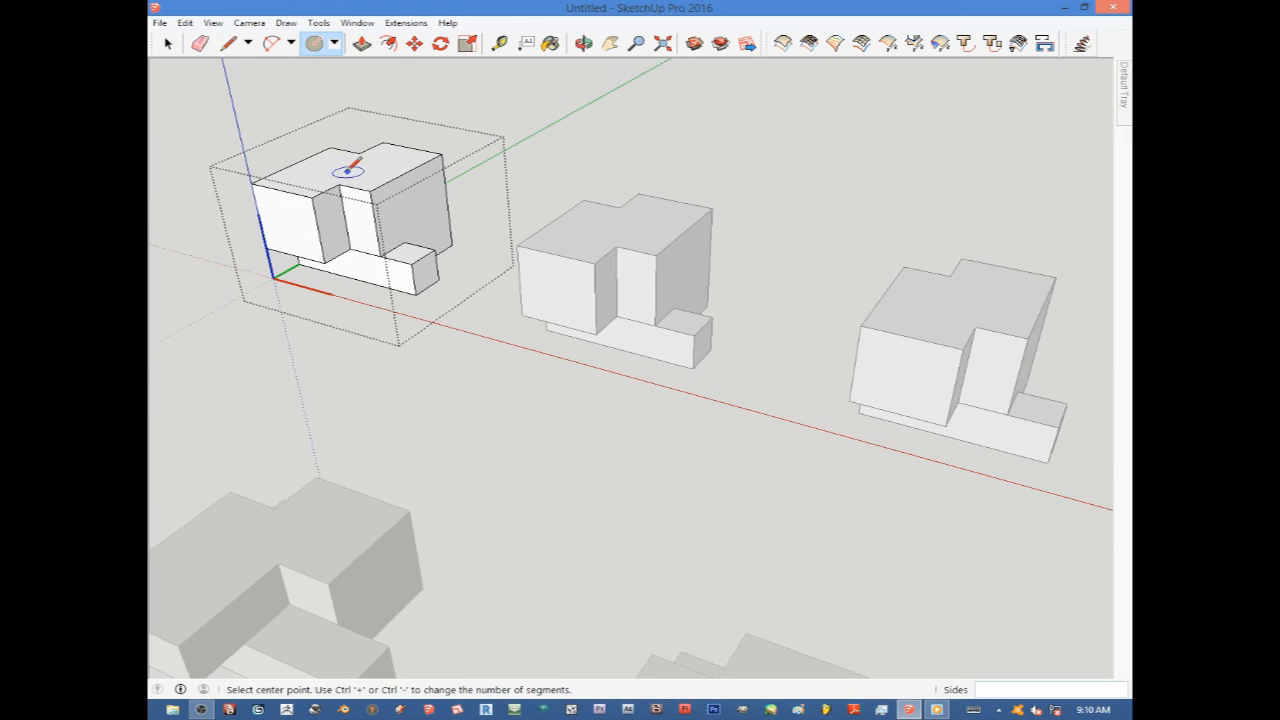
{"action": "left_click", "coordinate": [336, 168]}
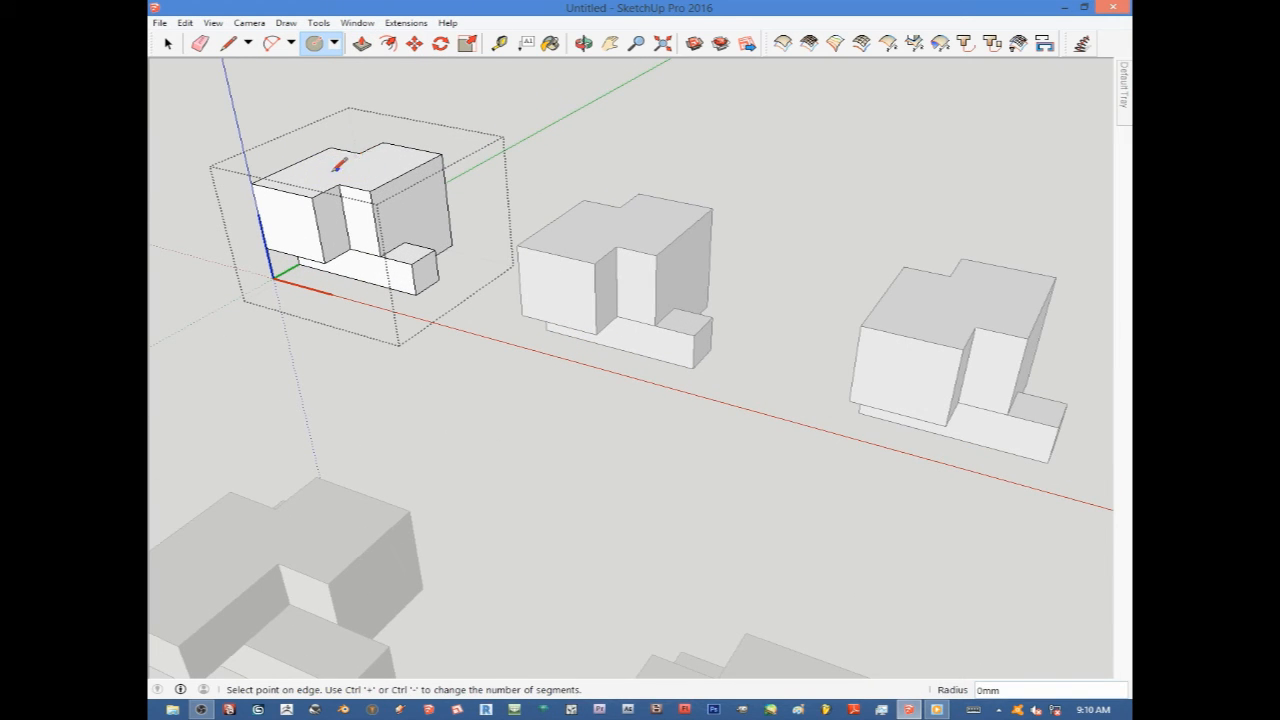
{"action": "left_click", "coordinate": [310, 180]}
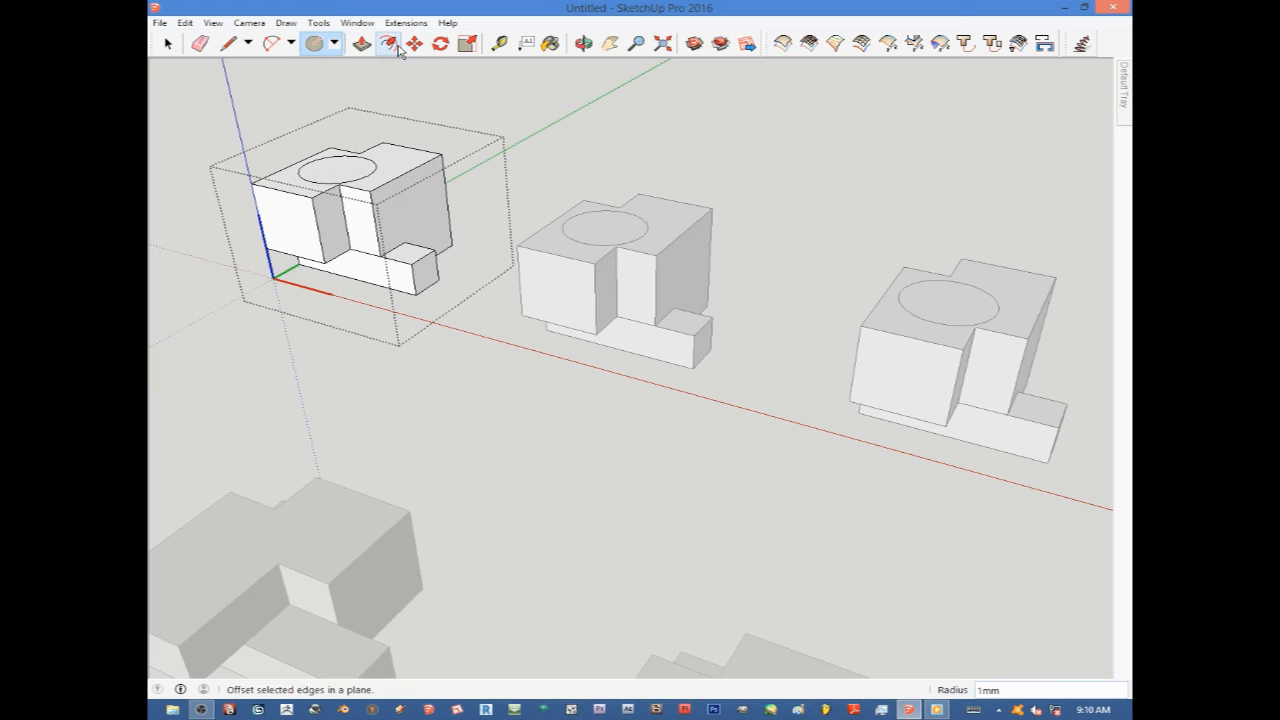
{"action": "left_click", "coordinate": [361, 44]}
{"action": "left_click", "coordinate": [343, 165]}
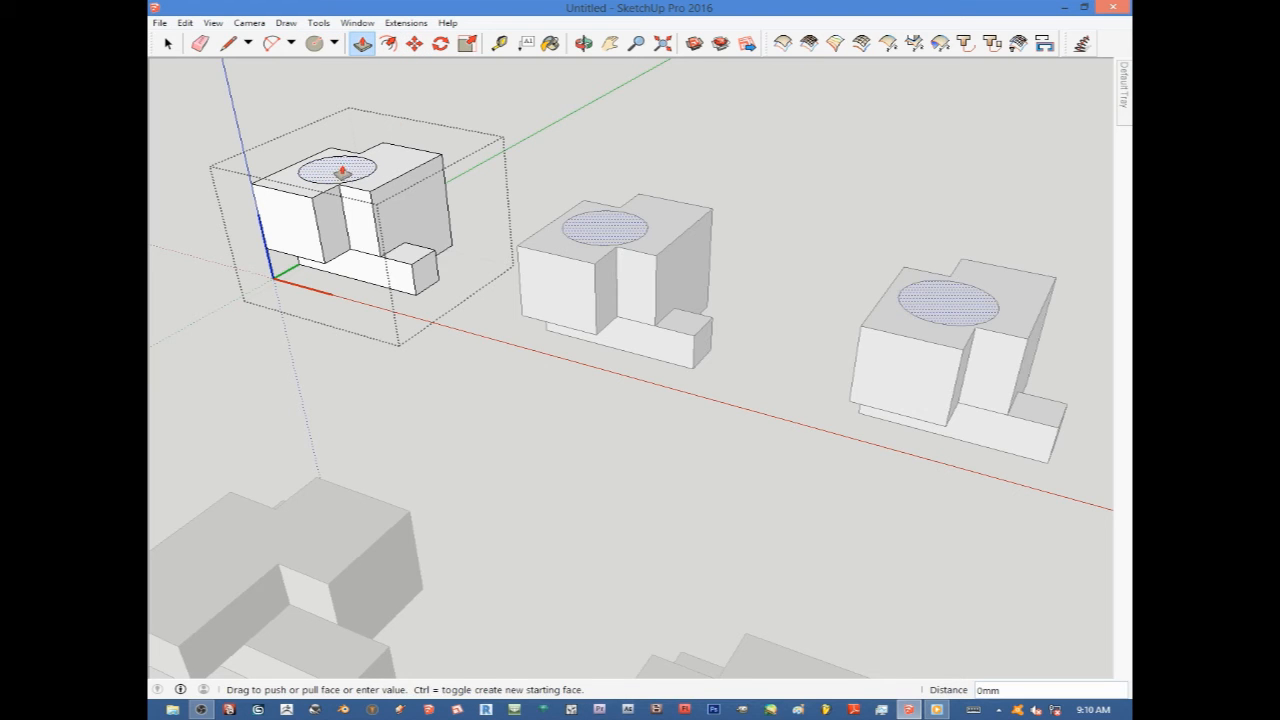
{"action": "left_click", "coordinate": [344, 205]}
{"action": "scroll", "coordinate": [344, 205], "scroll_direction": "down", "scroll_amount": 5}
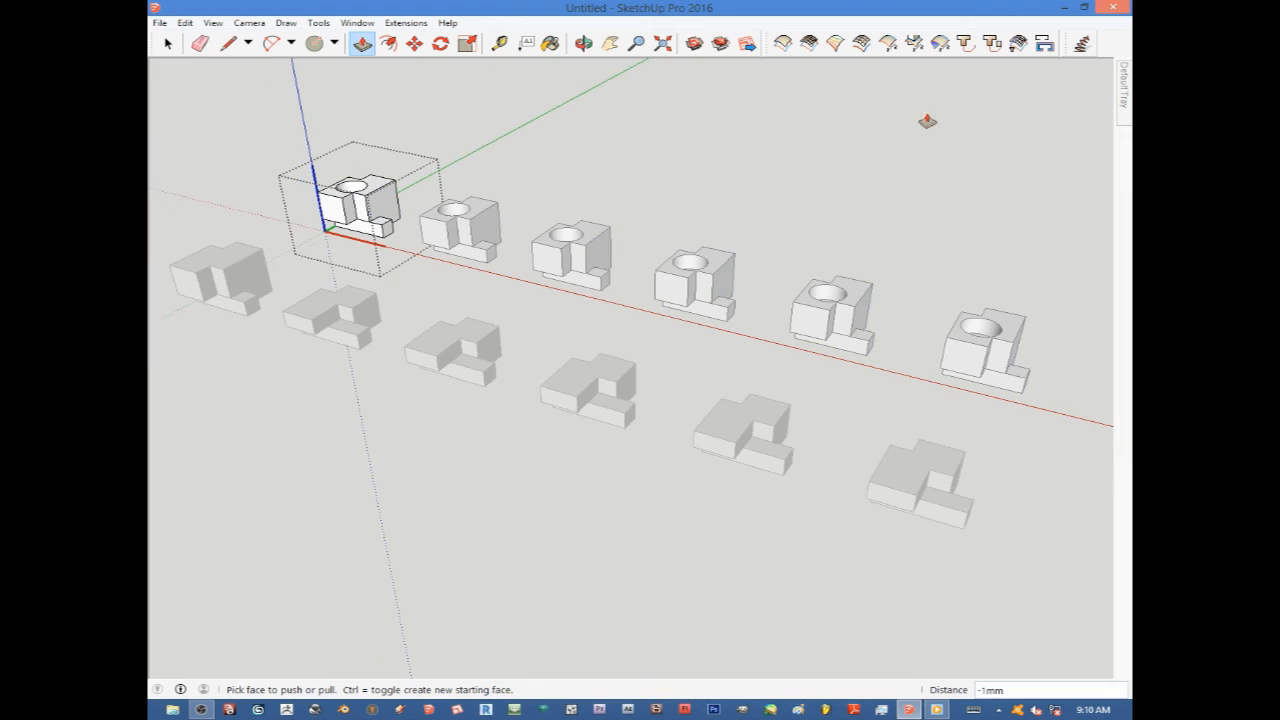
Paint the component's top and front faces with the 0002_MediumVioletRed material, then exit the component.
{"action": "mouse_move", "coordinate": [1125, 100]}
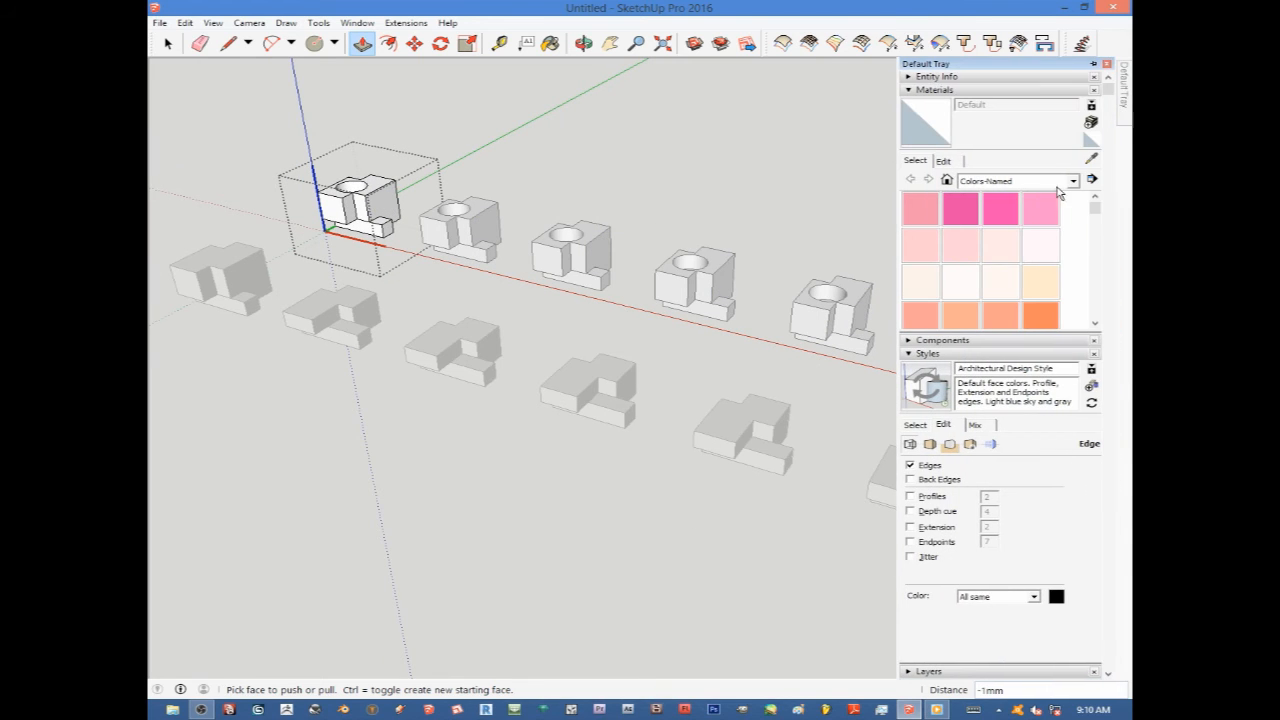
{"action": "left_click", "coordinate": [963, 212]}
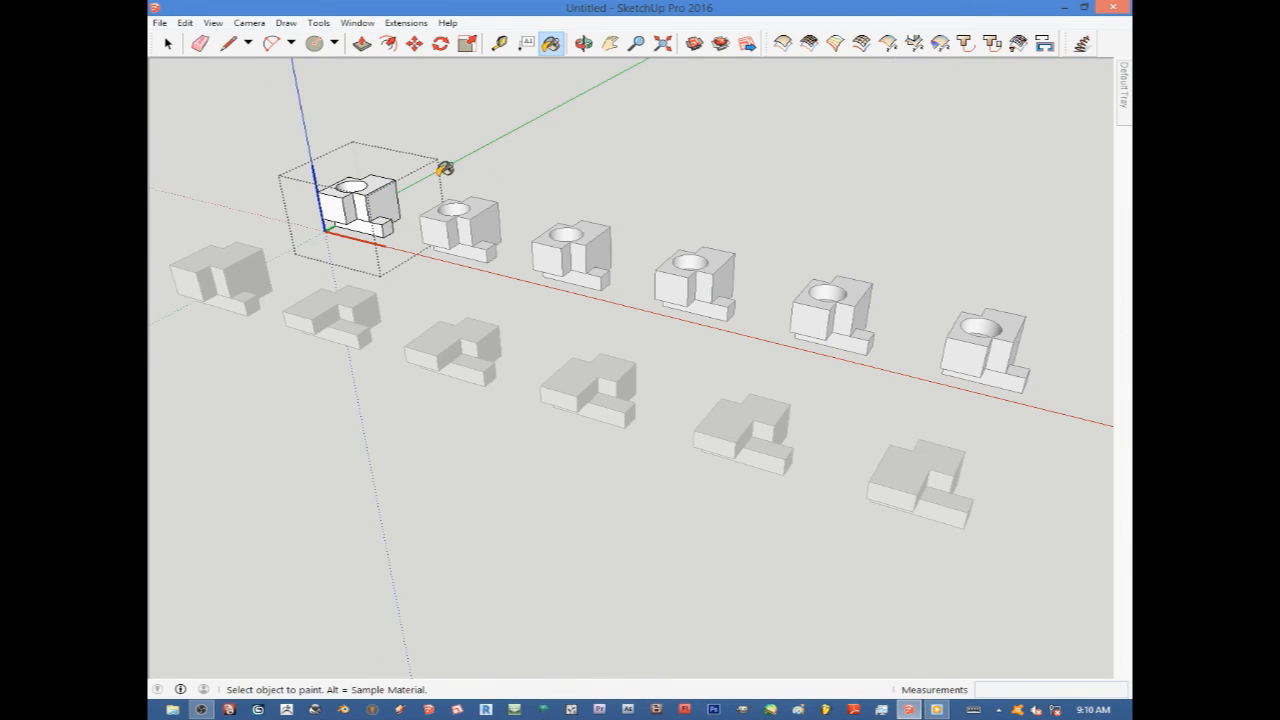
{"action": "left_click", "coordinate": [377, 180]}
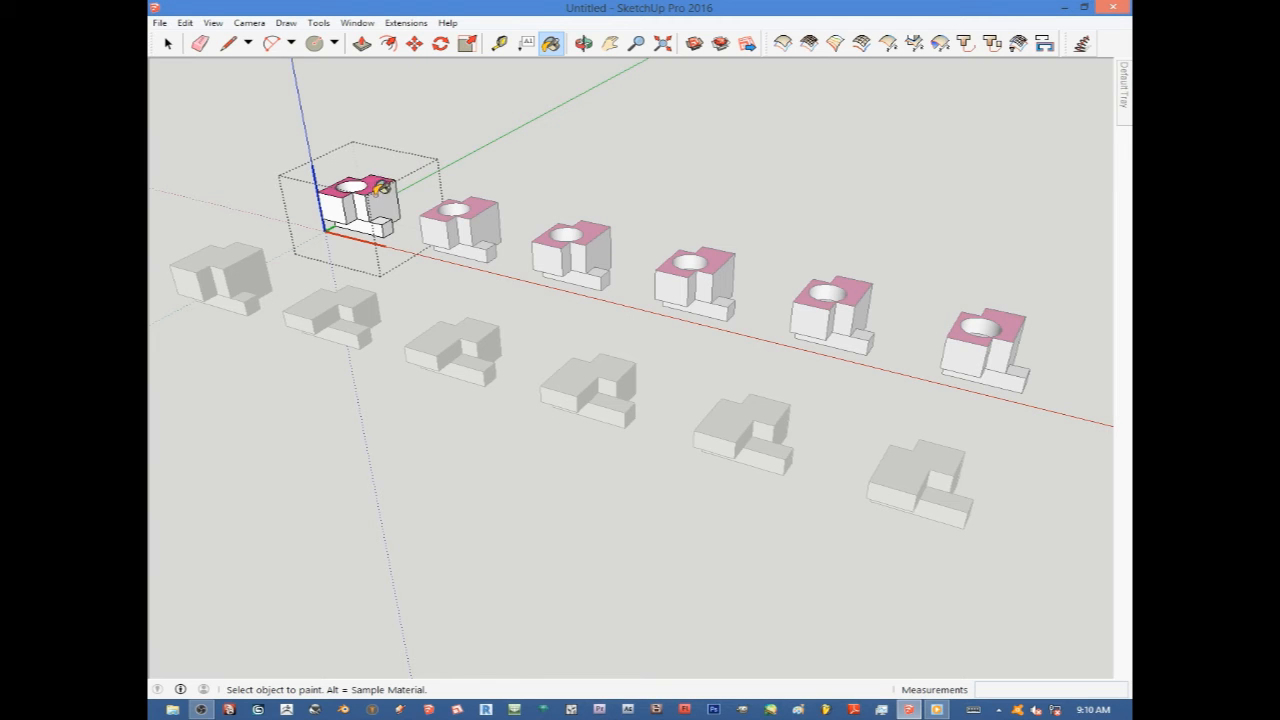
{"action": "left_click", "coordinate": [338, 203]}
{"action": "scroll", "coordinate": [490, 265], "scroll_direction": "down", "scroll_amount": 3}
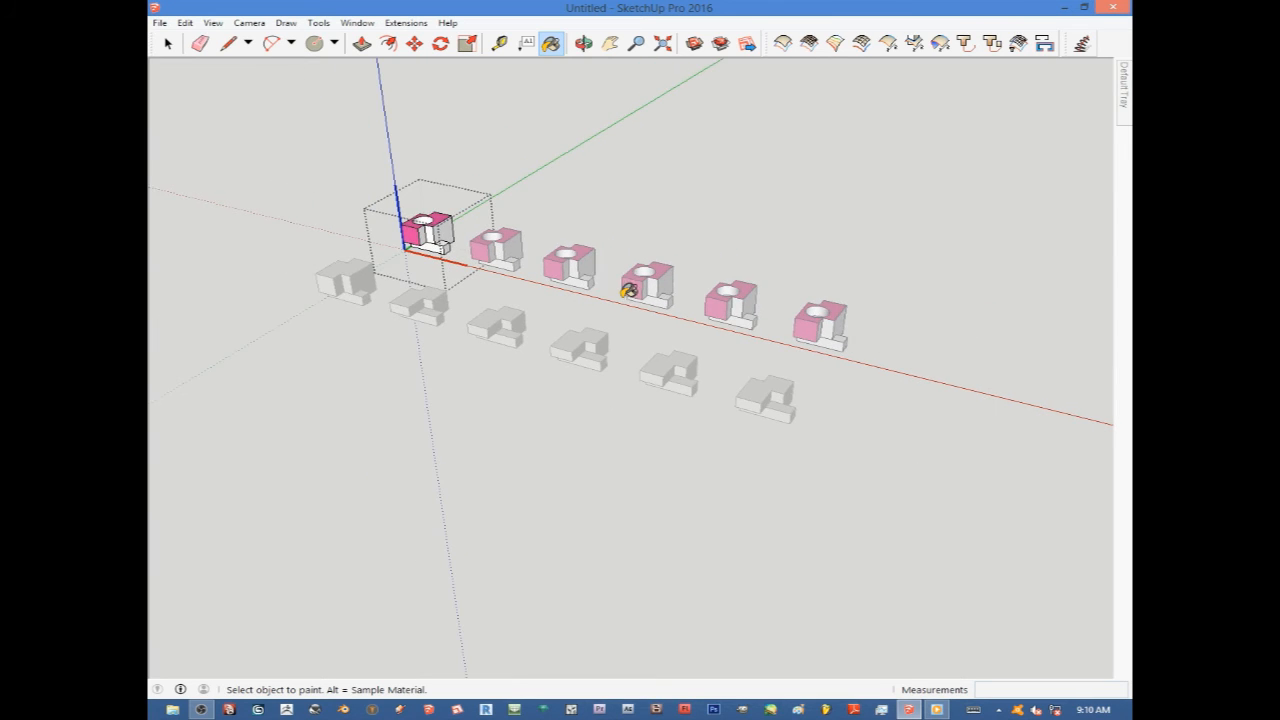
{"action": "scroll", "coordinate": [410, 240], "scroll_direction": "up", "scroll_amount": 5}
{"action": "scroll", "coordinate": [419, 240], "scroll_direction": "up", "scroll_amount": 1}
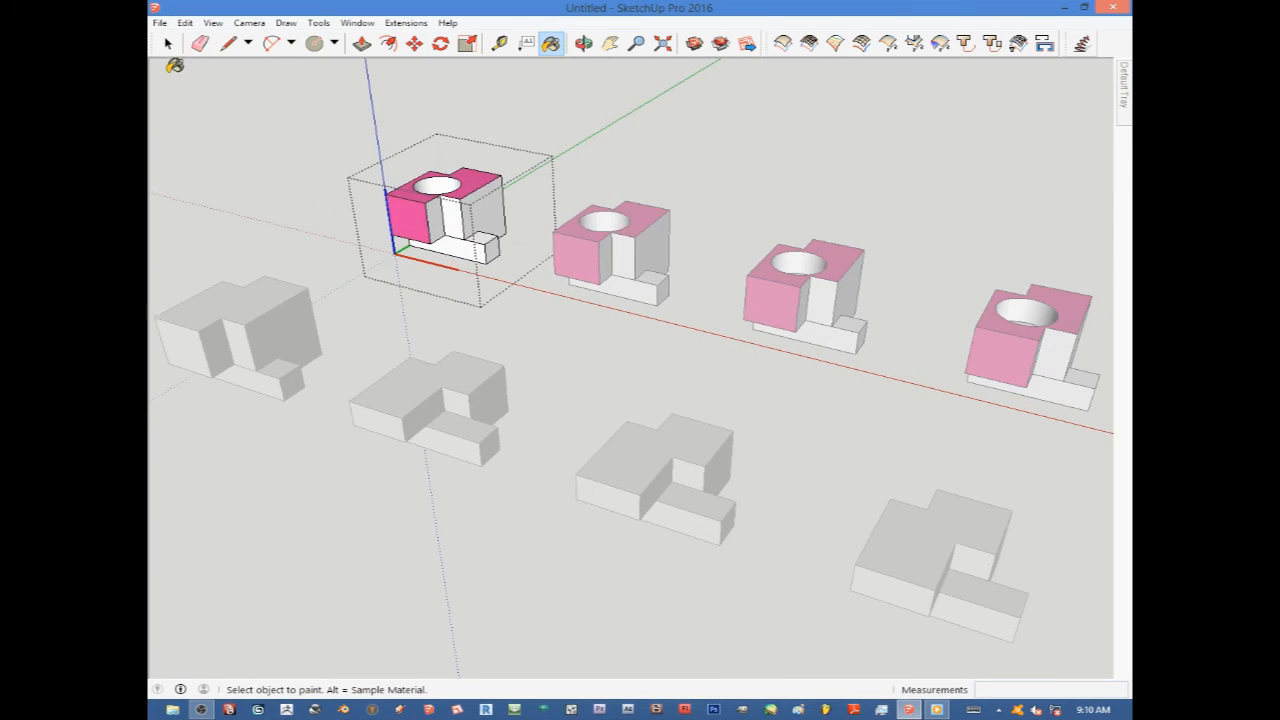
{"action": "left_click", "coordinate": [167, 46]}
{"action": "left_click", "coordinate": [284, 181]}
Open the first group copy for editing and paint its top face with the 0002_MediumVioletRed material.
{"action": "scroll", "coordinate": [323, 323], "scroll_direction": "down", "scroll_amount": 4}
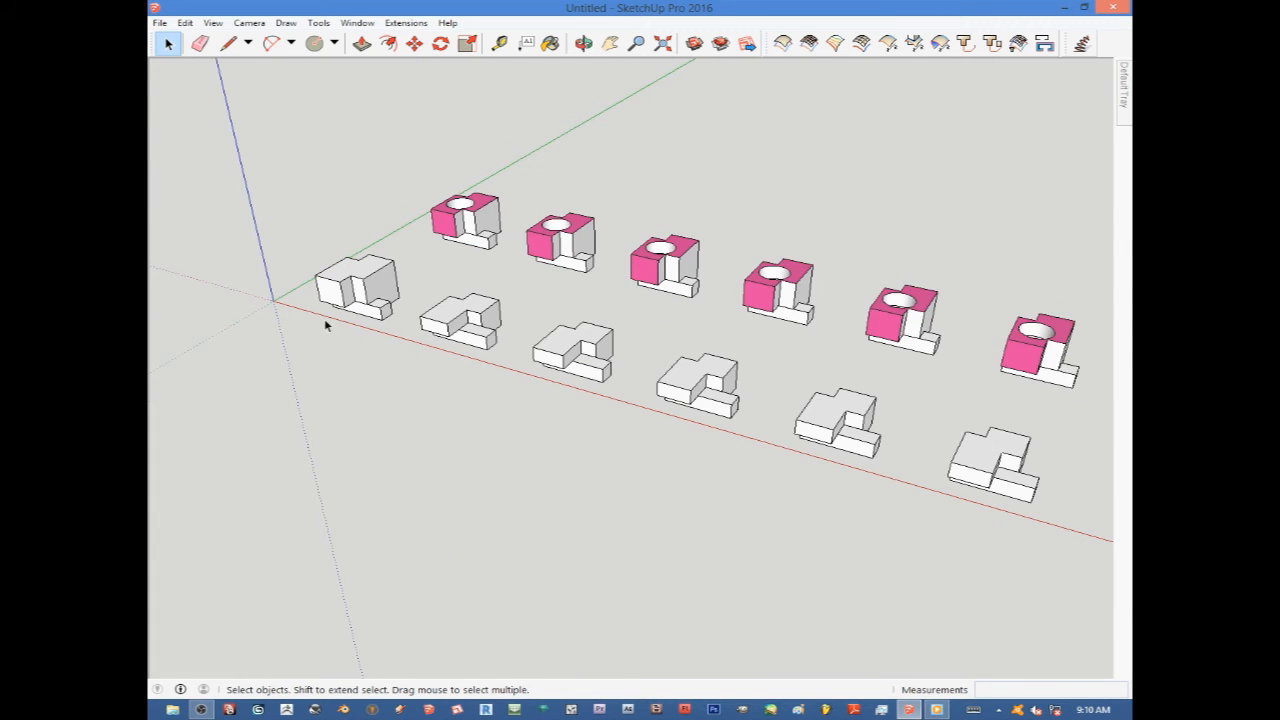
{"action": "scroll", "coordinate": [372, 249], "scroll_direction": "up", "scroll_amount": 4}
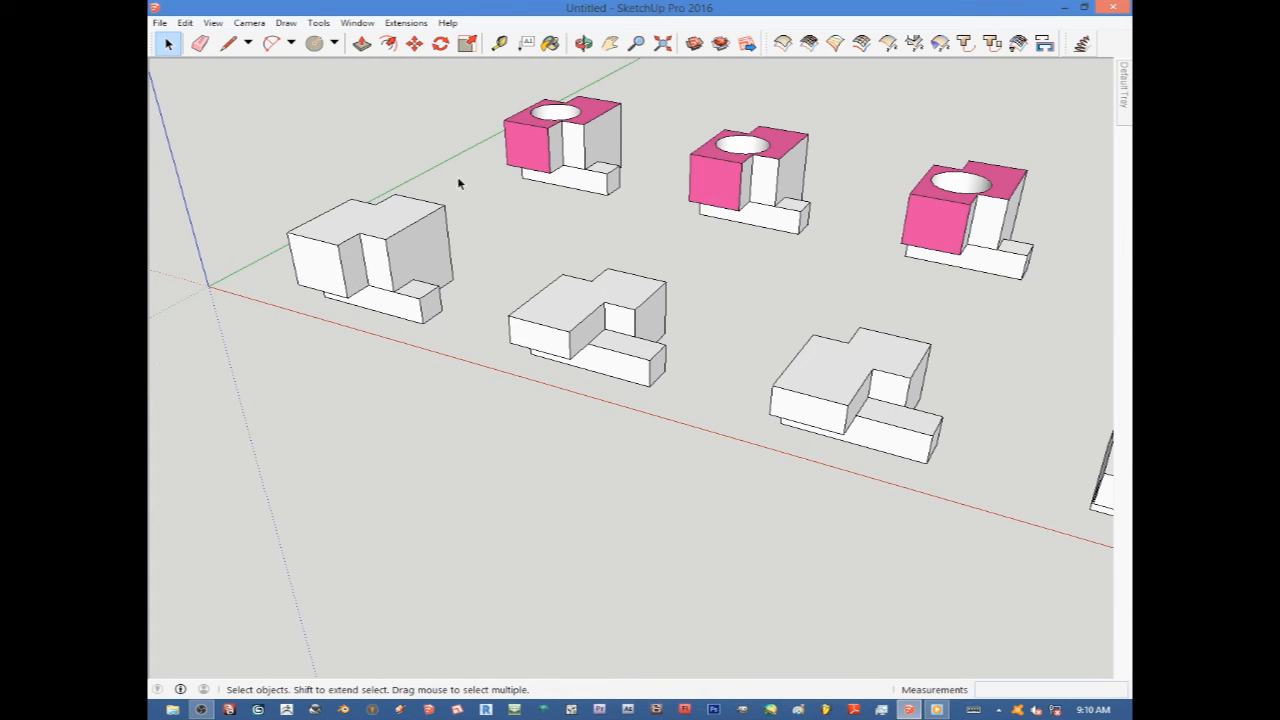
{"action": "double_click", "coordinate": [389, 231]}
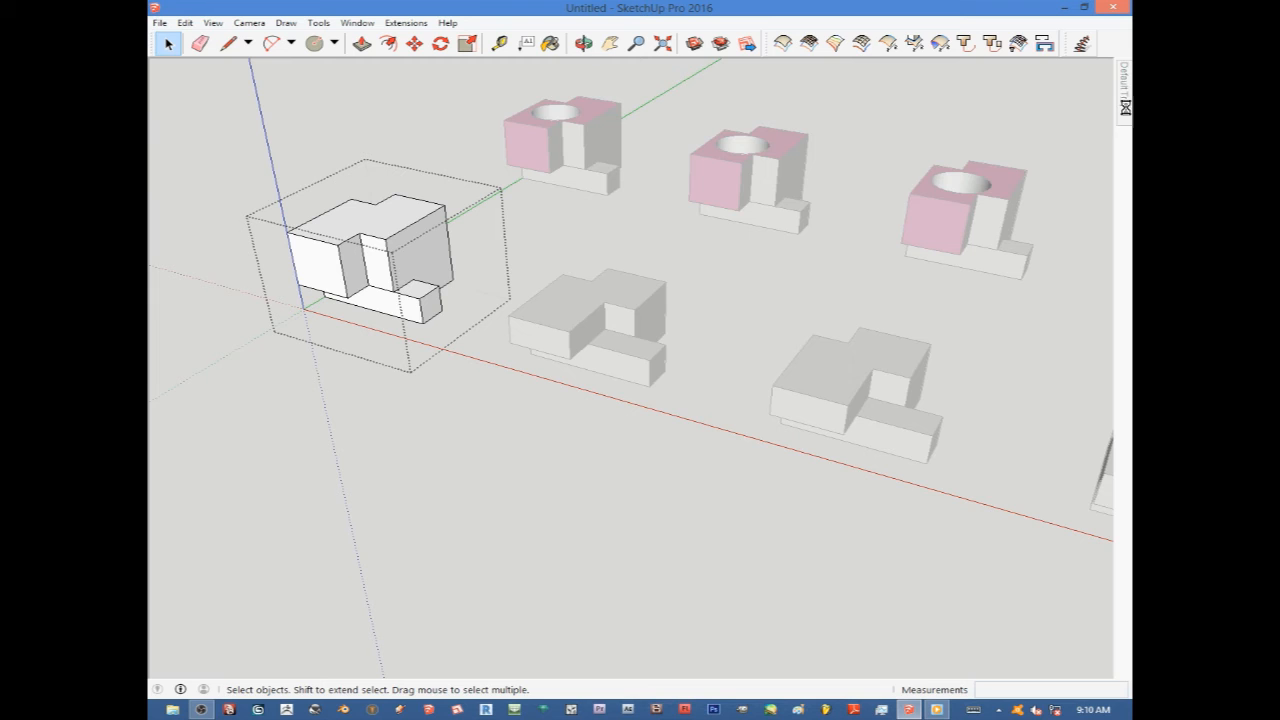
{"action": "mouse_move", "coordinate": [1123, 90]}
{"action": "left_click", "coordinate": [950, 219]}
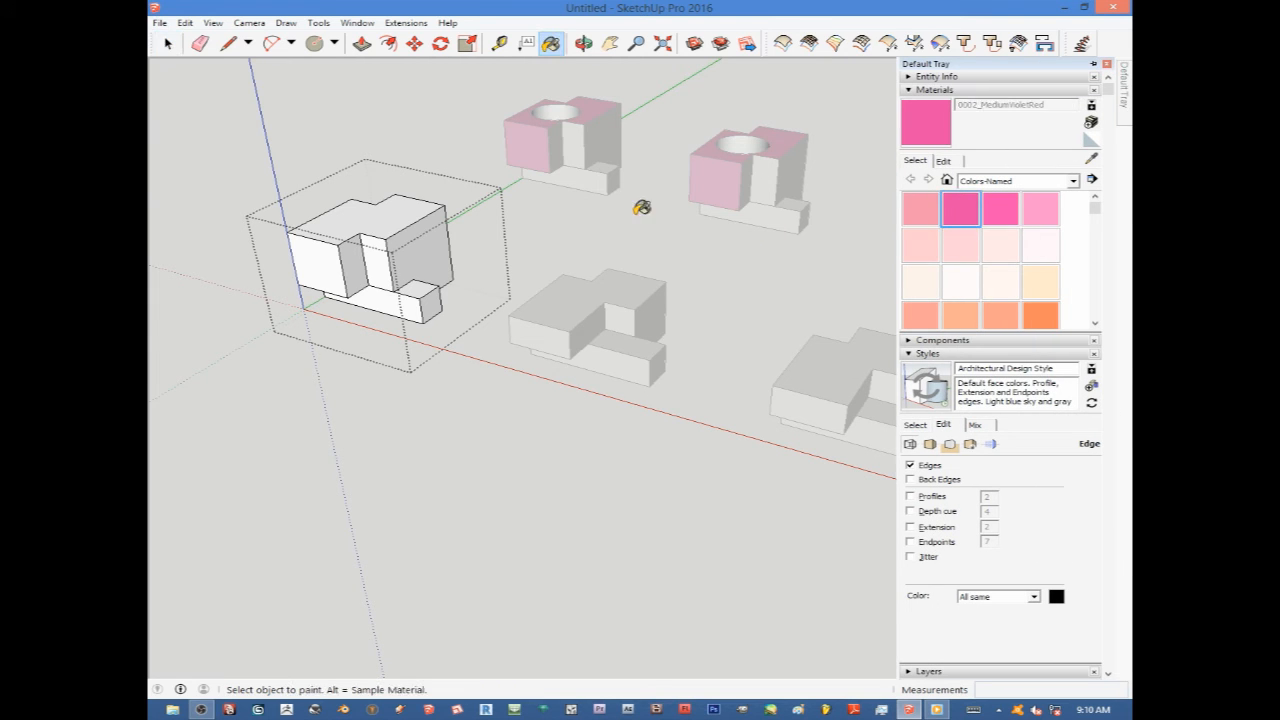
{"action": "left_click", "coordinate": [383, 216]}
Zoom and pan around both rows to compare the painted group with its other group copies.
{"action": "scroll", "coordinate": [383, 216], "scroll_direction": "down", "scroll_amount": 5}
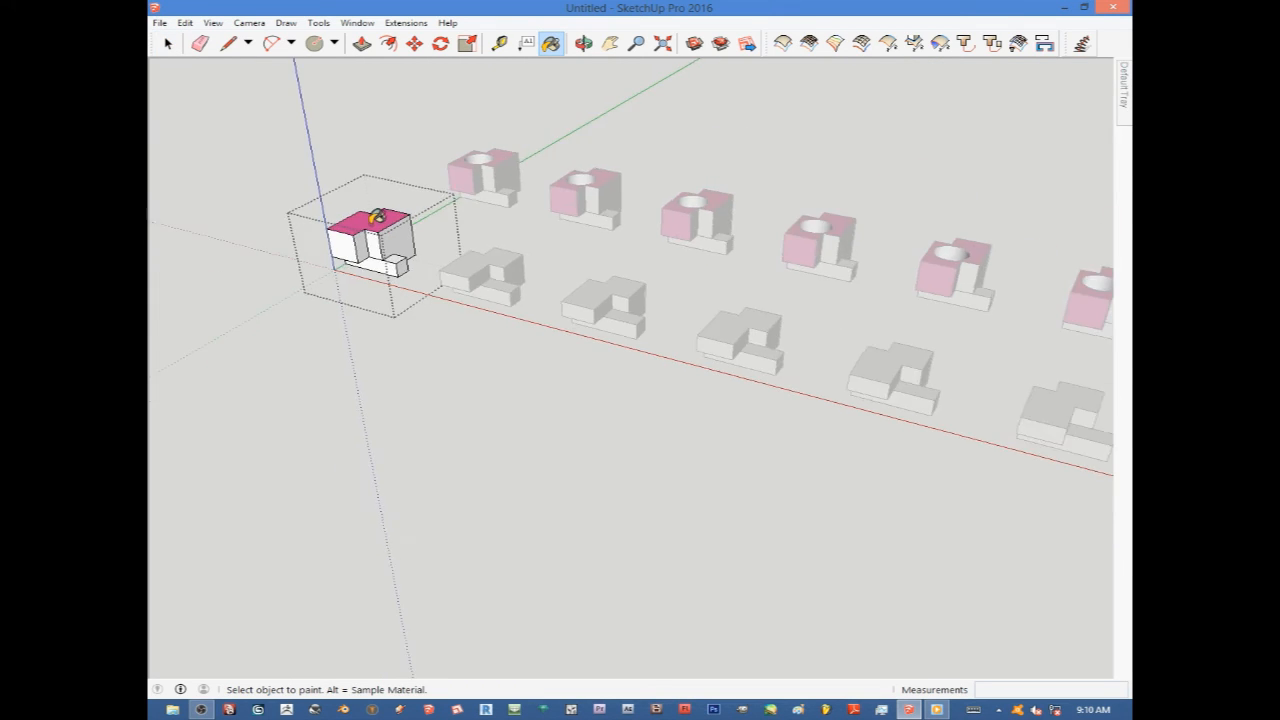
{"action": "scroll", "coordinate": [378, 214], "scroll_direction": "up", "scroll_amount": 3}
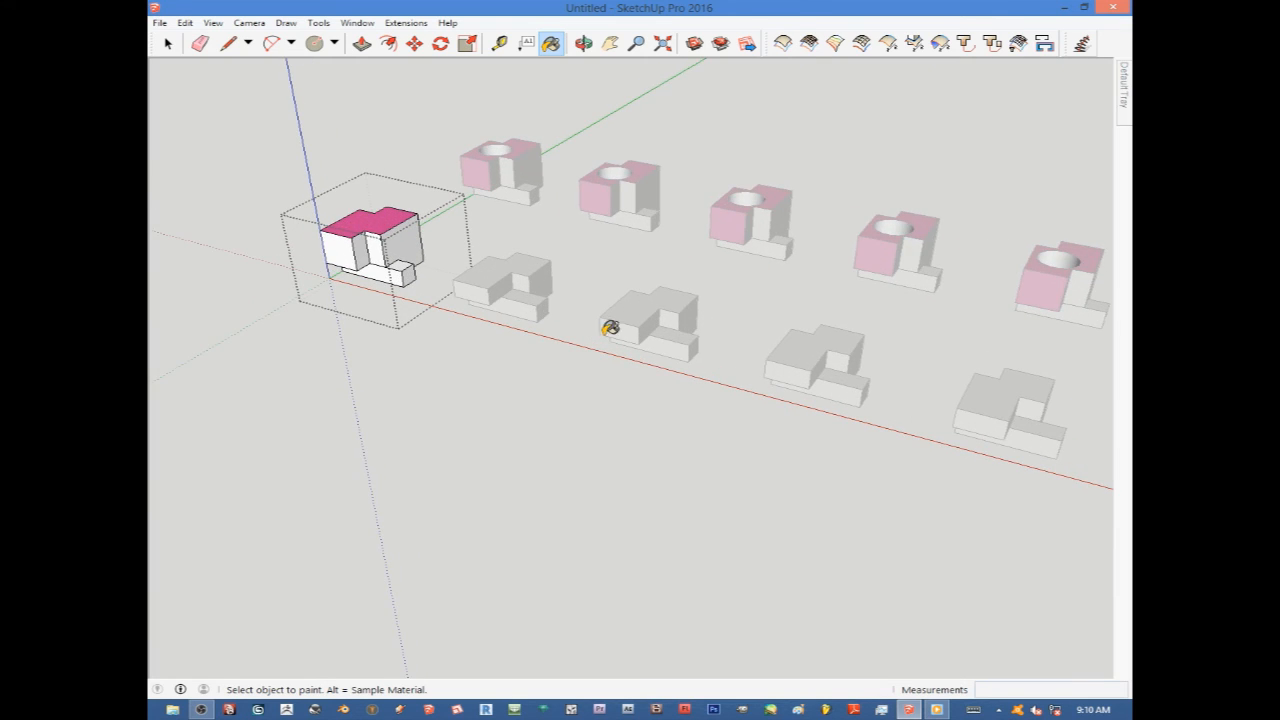
{"action": "scroll", "coordinate": [386, 218], "scroll_direction": "down", "scroll_amount": 3}
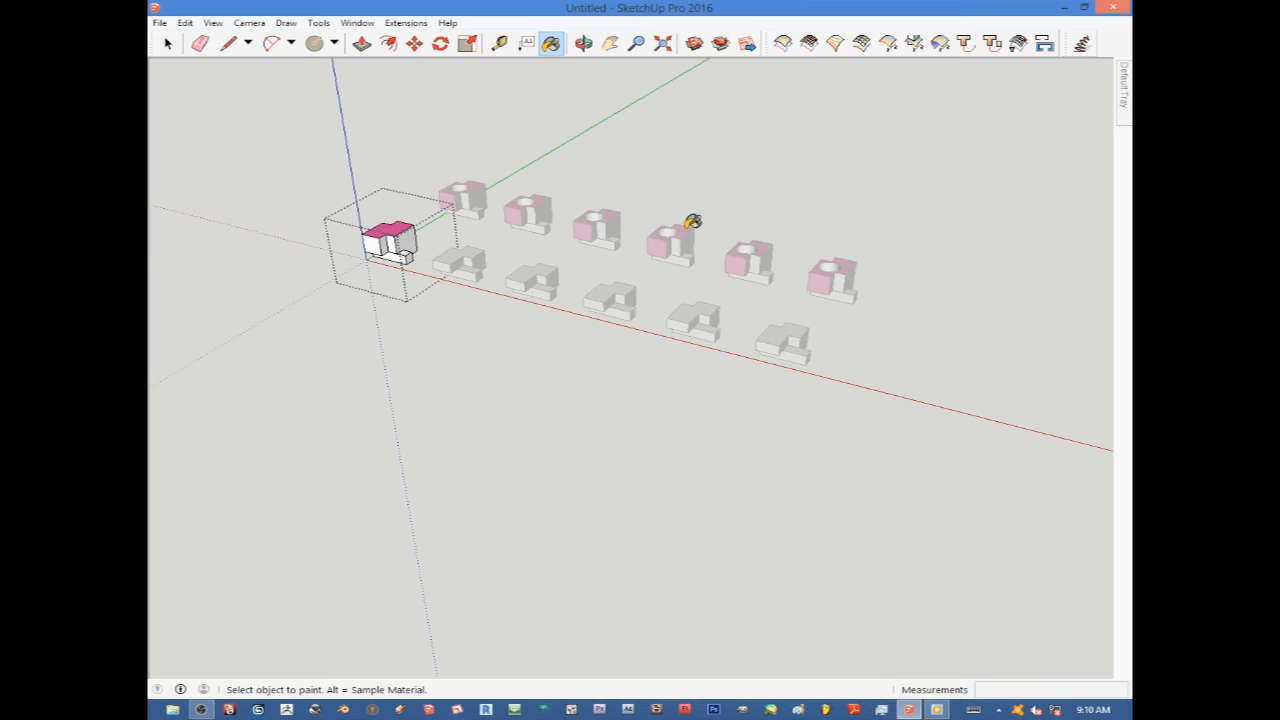
{"action": "scroll", "coordinate": [466, 220], "scroll_direction": "down", "scroll_amount": 3}
{"action": "scroll", "coordinate": [600, 246], "scroll_direction": "up", "scroll_amount": 5}
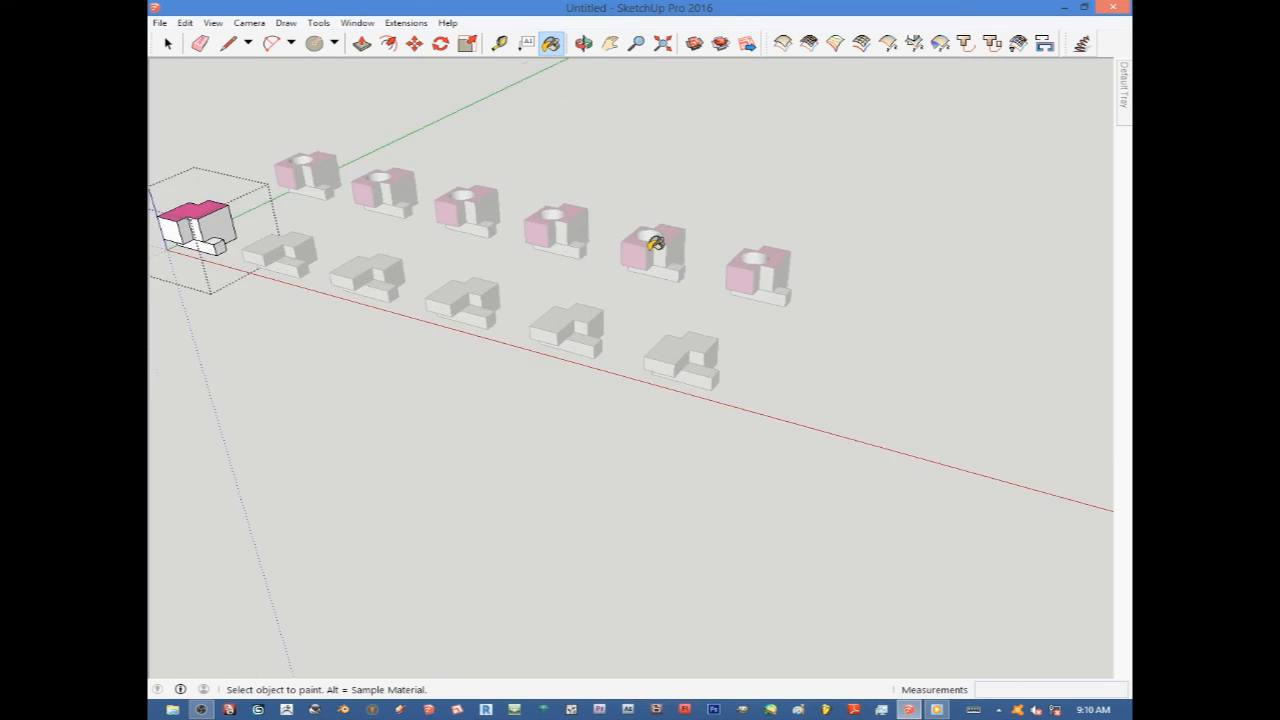
{"action": "scroll", "coordinate": [770, 275], "scroll_direction": "down", "scroll_amount": 3}
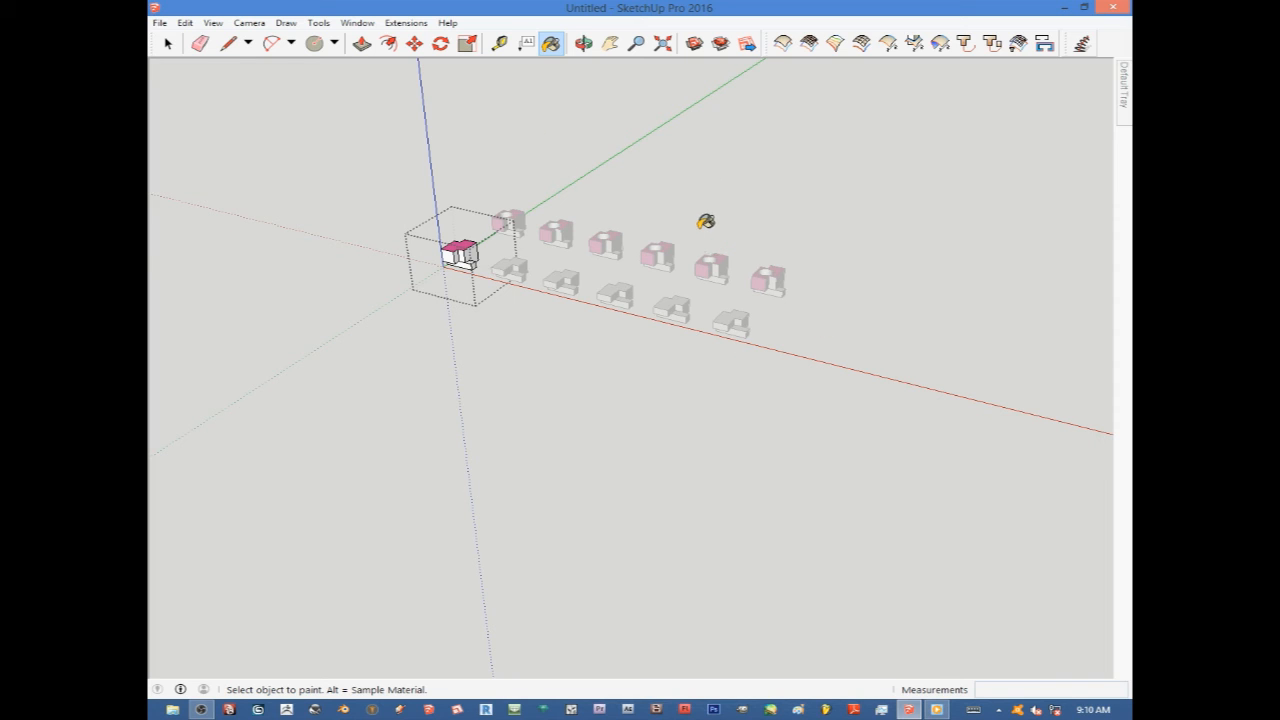
{"action": "scroll", "coordinate": [590, 265], "scroll_direction": "up", "scroll_amount": 3}
{"action": "scroll", "coordinate": [597, 256], "scroll_direction": "down", "scroll_amount": 3}
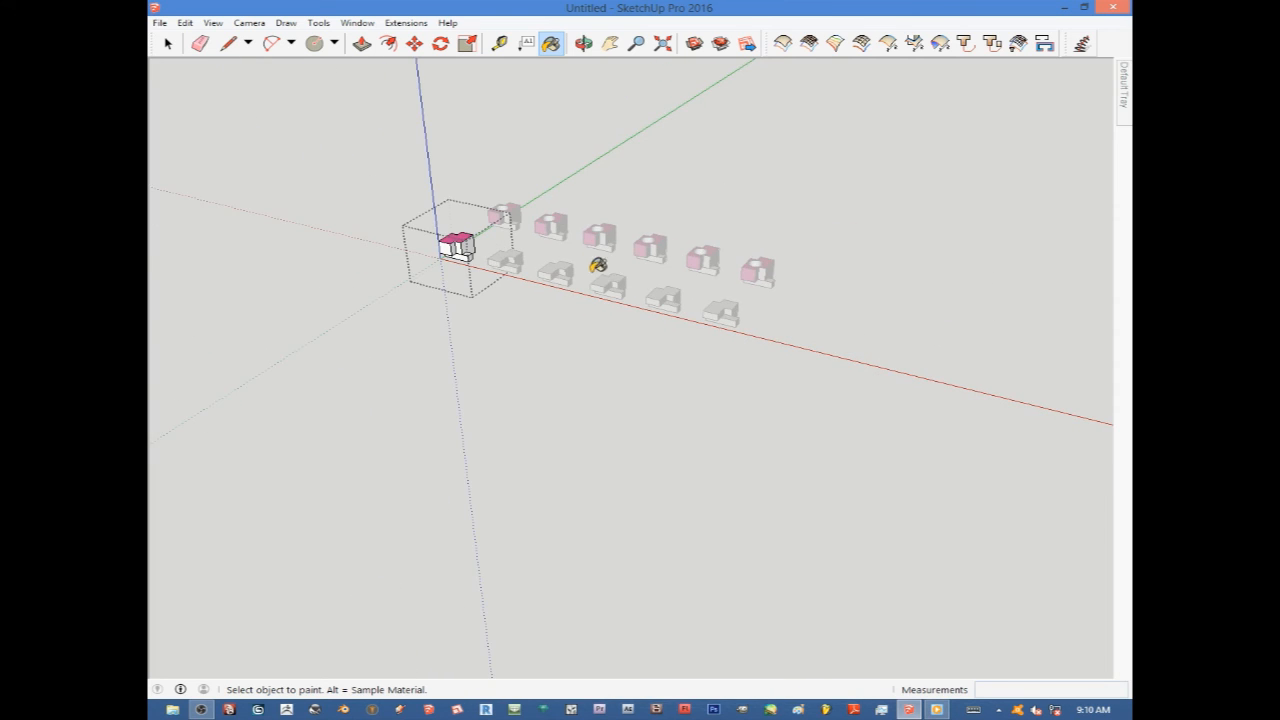
{"action": "middle_click_drag", "start_coordinate": [654, 314], "coordinate": [655, 215]}
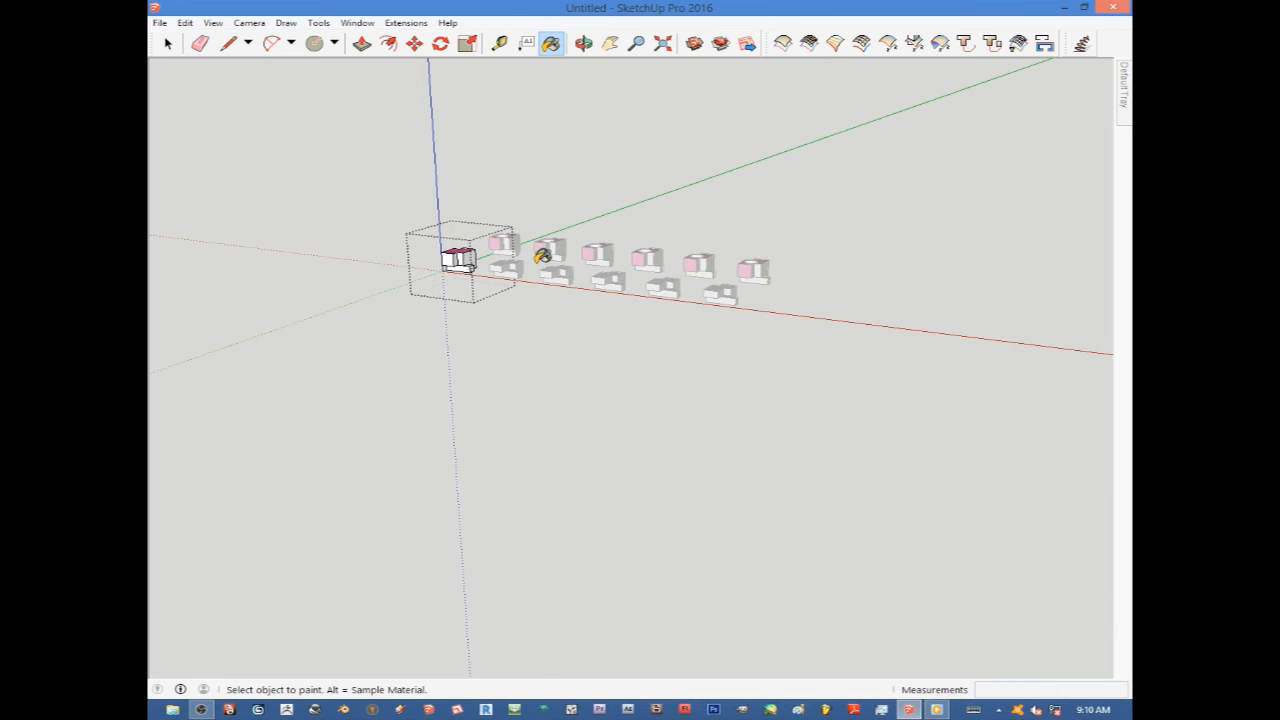
{"action": "scroll", "coordinate": [541, 256], "scroll_direction": "up", "scroll_amount": 3}
{"action": "scroll", "coordinate": [720, 296], "scroll_direction": "down", "scroll_amount": 3}
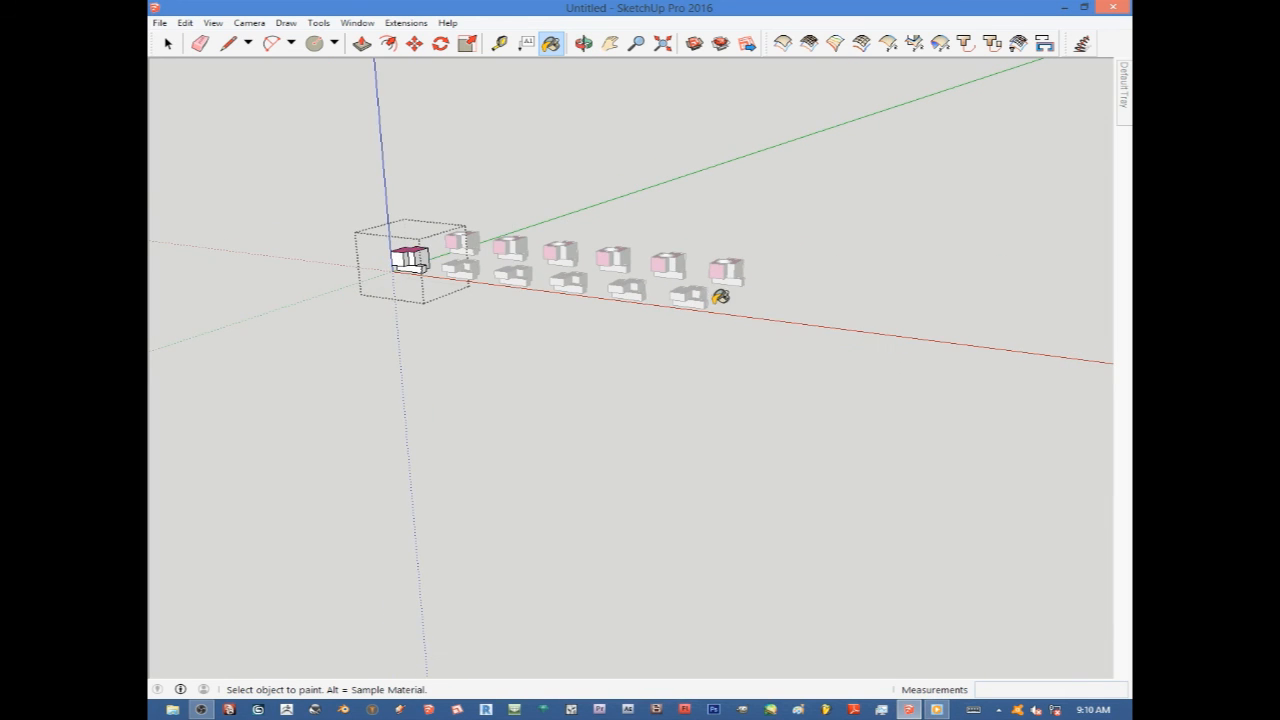
{"action": "scroll", "coordinate": [720, 296], "scroll_direction": "up", "scroll_amount": 3}
{"action": "middle_click_drag", "start_coordinate": [763, 309], "coordinate": [717, 394]}
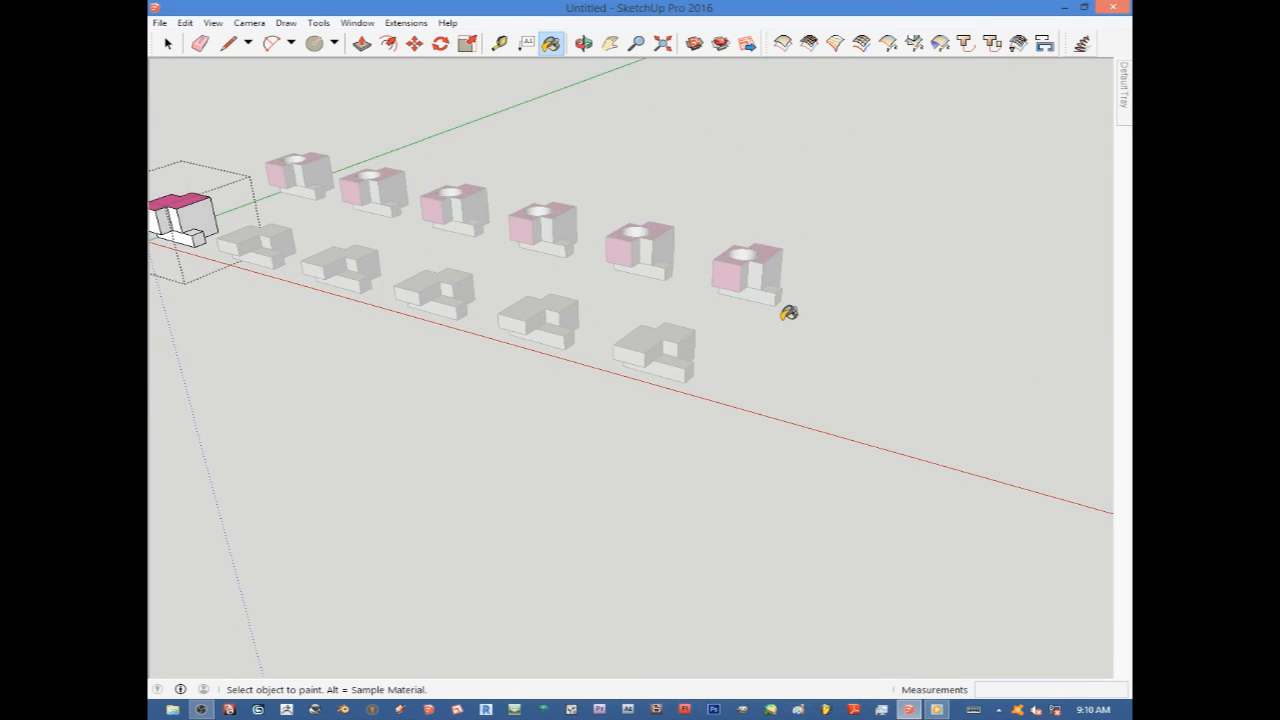
{"action": "scroll", "coordinate": [789, 313], "scroll_direction": "down", "scroll_amount": 4}
{"action": "scroll", "coordinate": [694, 283], "scroll_direction": "up", "scroll_amount": 5}
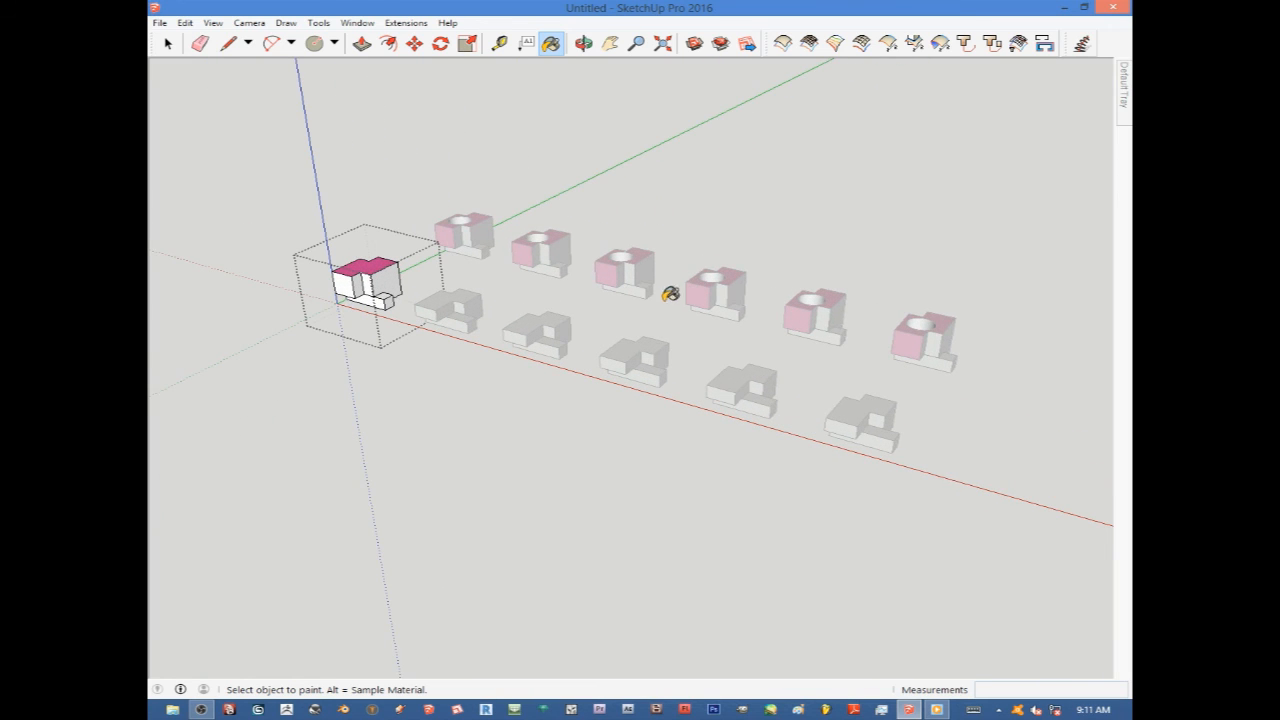
{"action": "scroll", "coordinate": [491, 286], "scroll_direction": "down", "scroll_amount": 4}
{"action": "scroll", "coordinate": [697, 340], "scroll_direction": "up", "scroll_amount": 2}
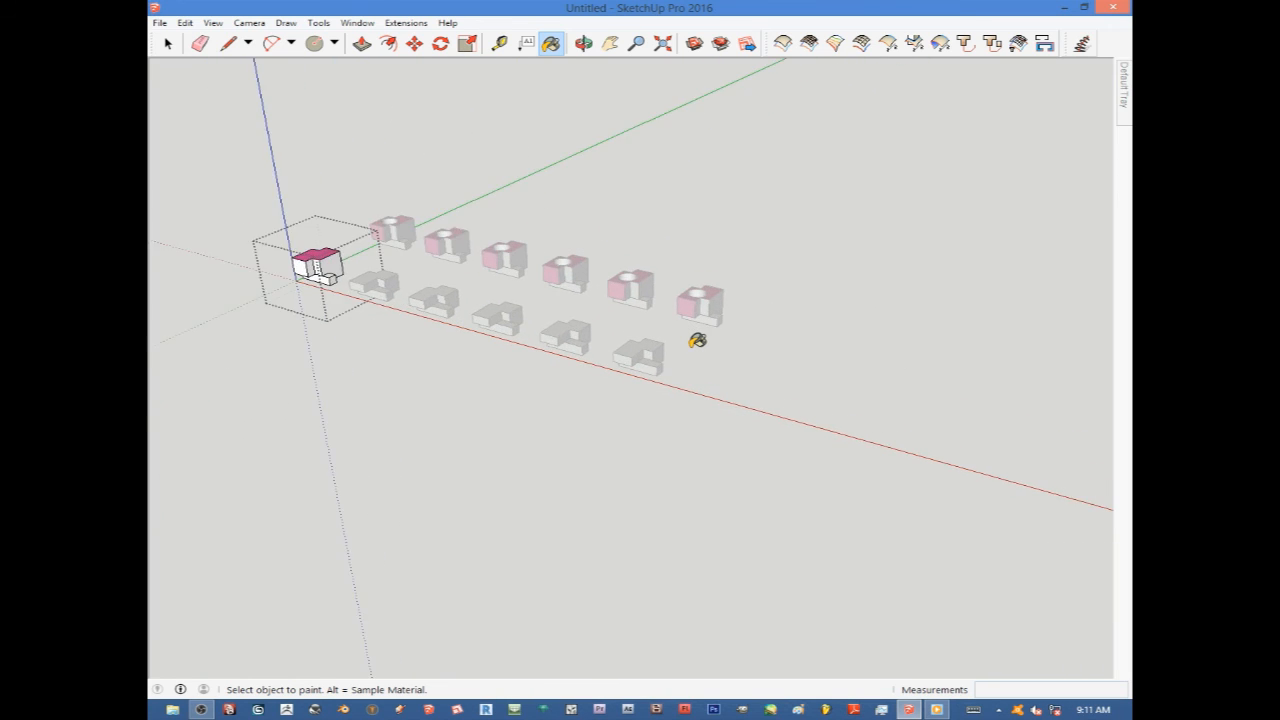
{"action": "scroll", "coordinate": [697, 340], "scroll_direction": "down", "scroll_amount": 2}
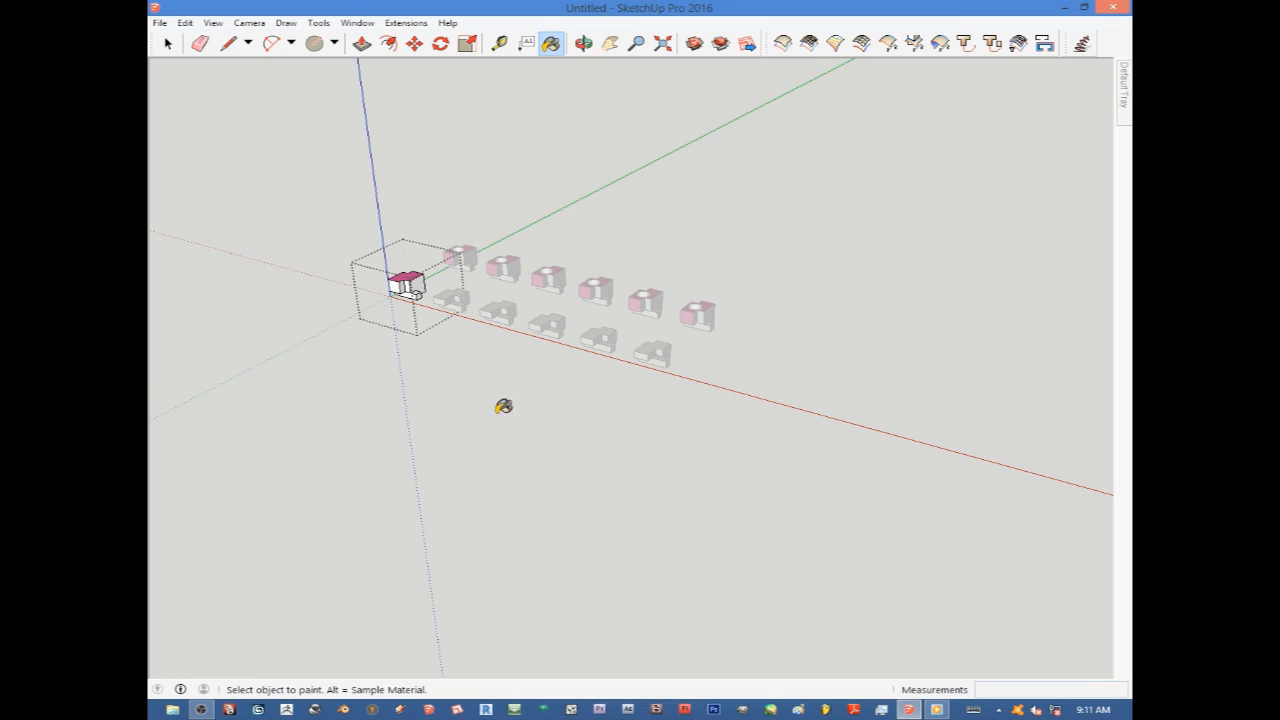